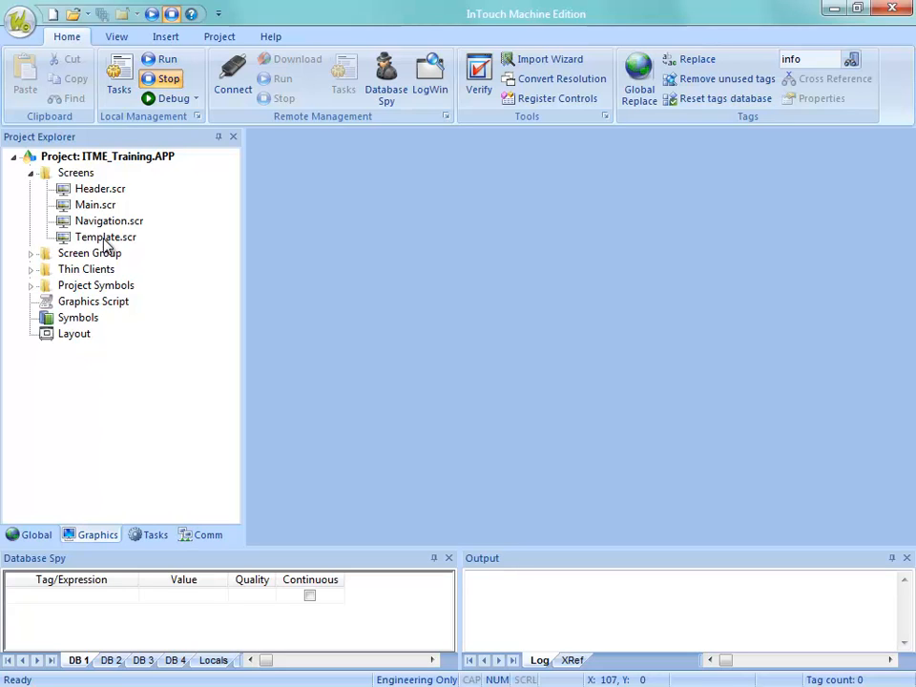
Open the Template screen and save a copy of it as ActiveObjects.
double_click(105, 237)
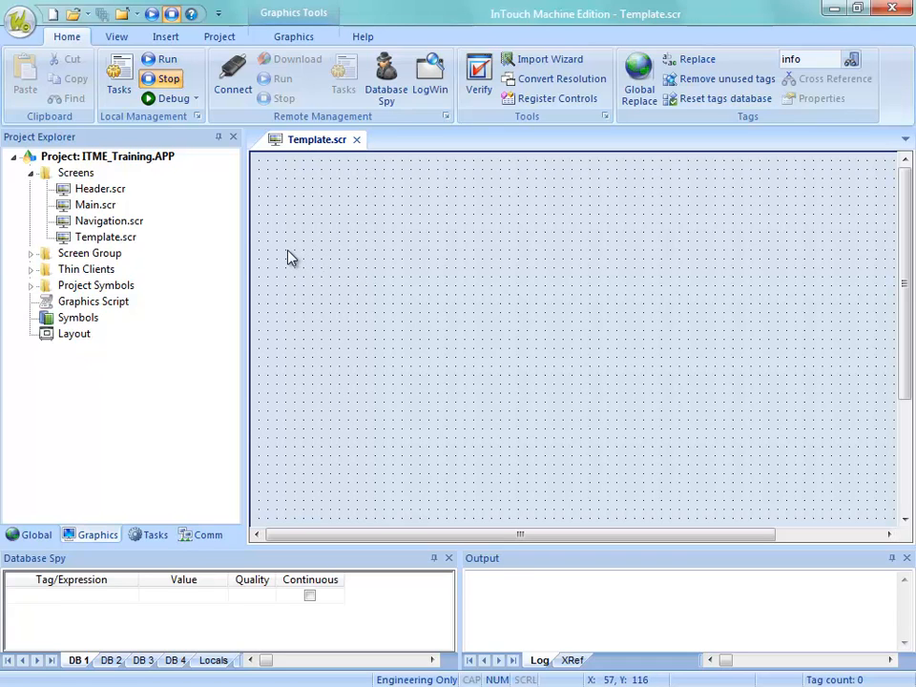
click(20, 20)
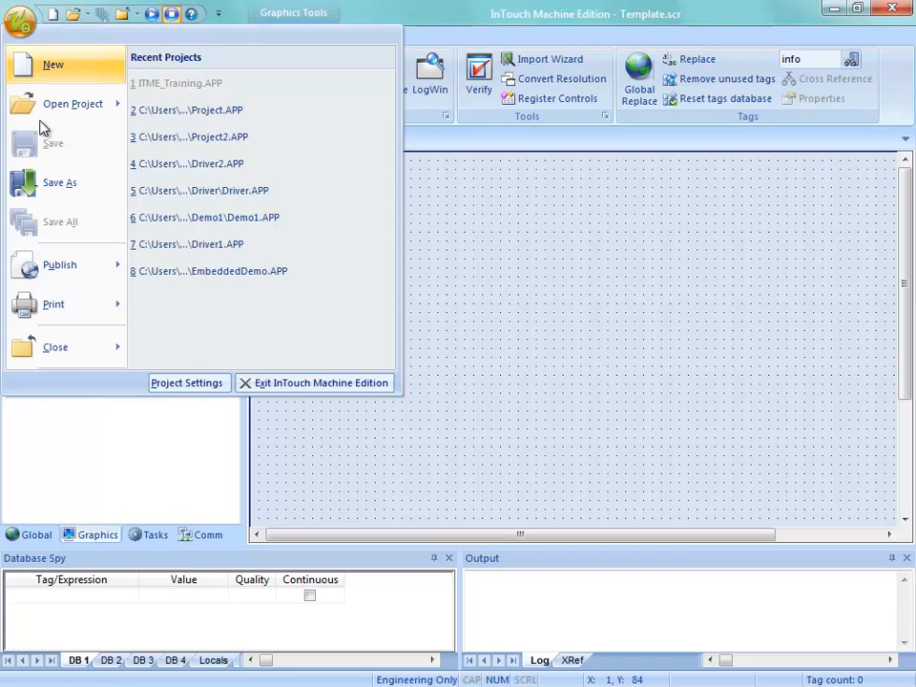
click(55, 186)
text(ActiveObjects)
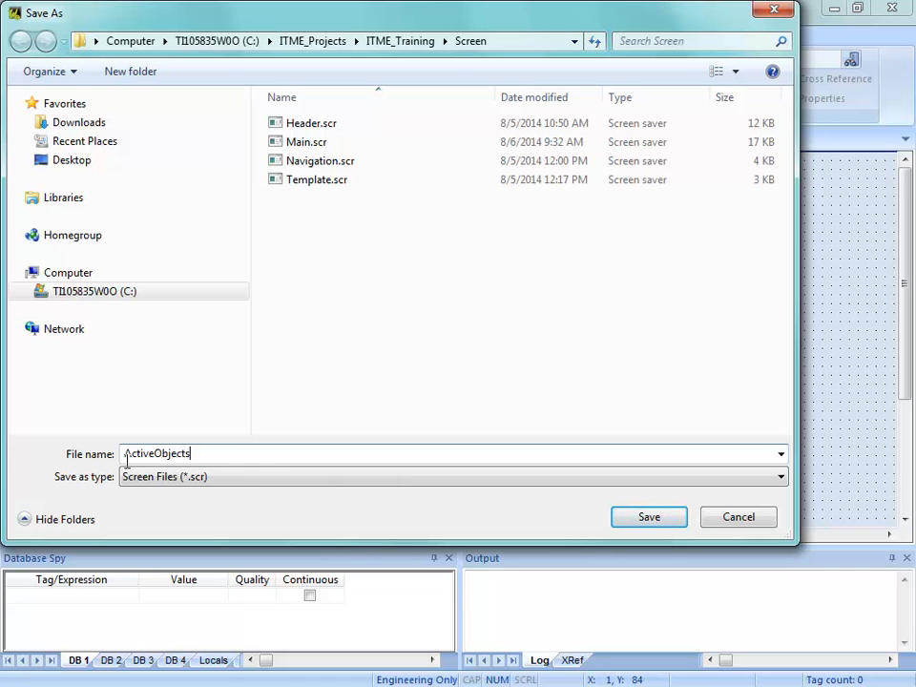
key(Return)
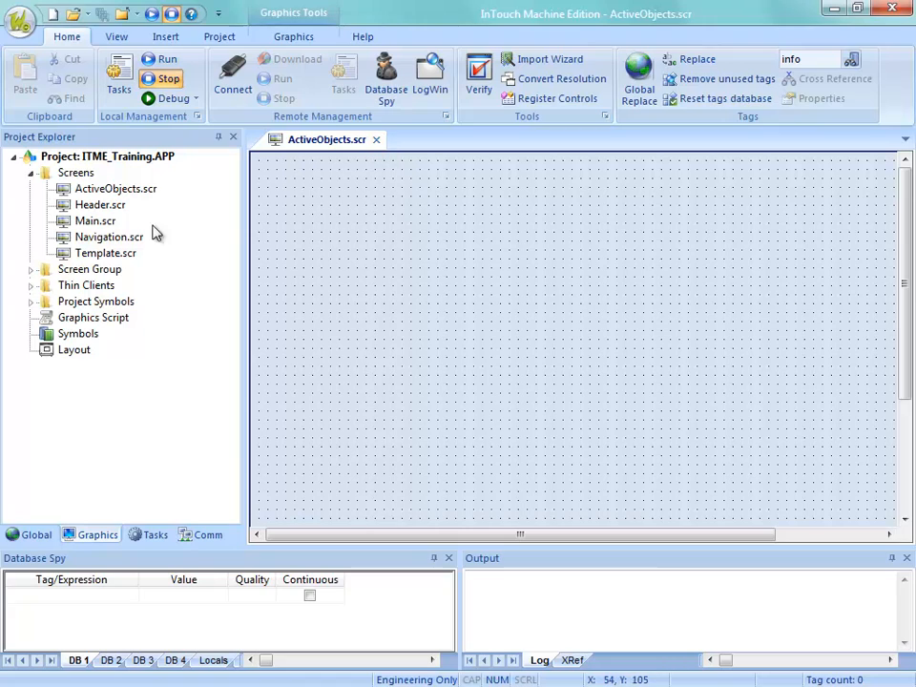
Duplicate the Main button on the Navigation screen, placing the copy directly below it at X 10, Y 60.
double_click(93, 239)
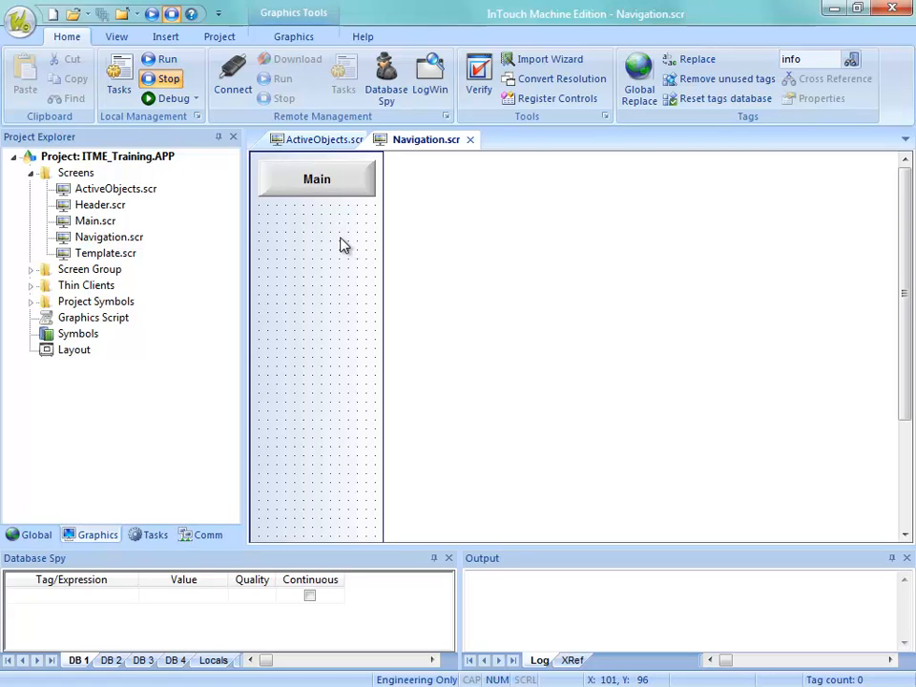
click(334, 184)
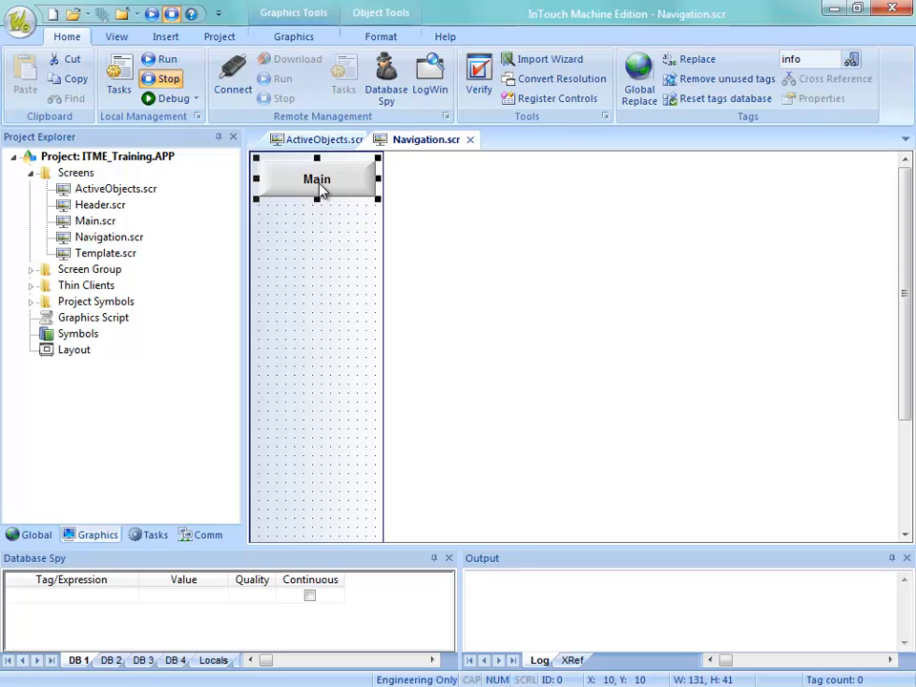
drag(320, 191, 321, 230)
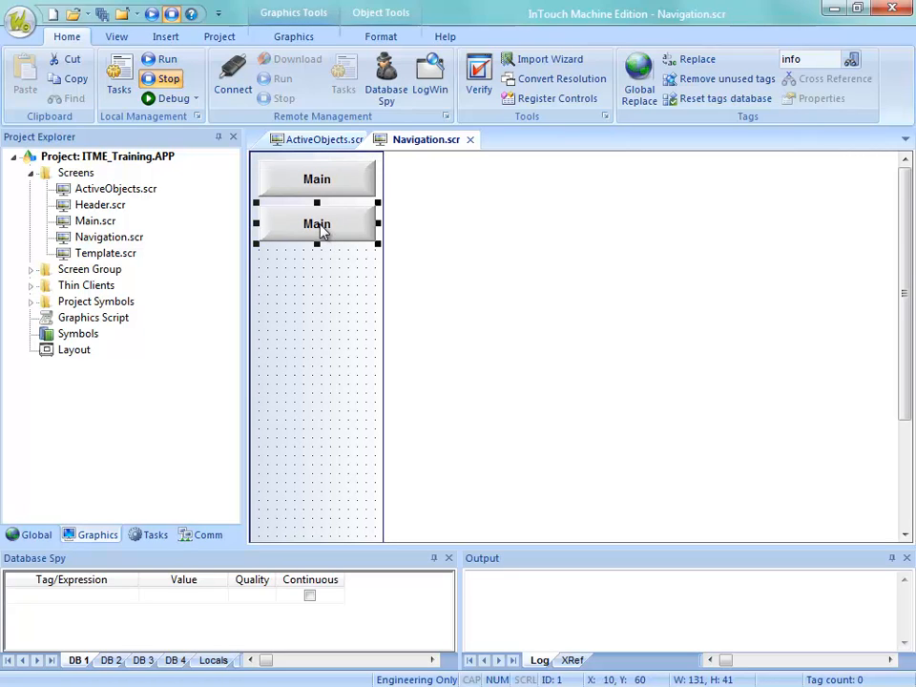
Change the copied button's caption to "Active Objects", split over two lines.
click(320, 277)
click(327, 239)
double_click(327, 240)
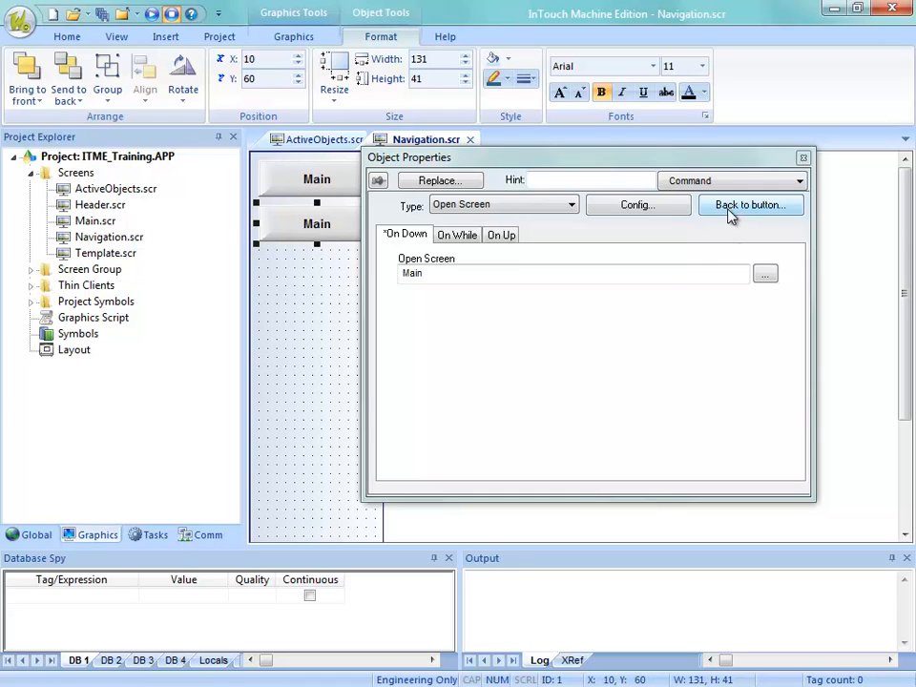
click(706, 183)
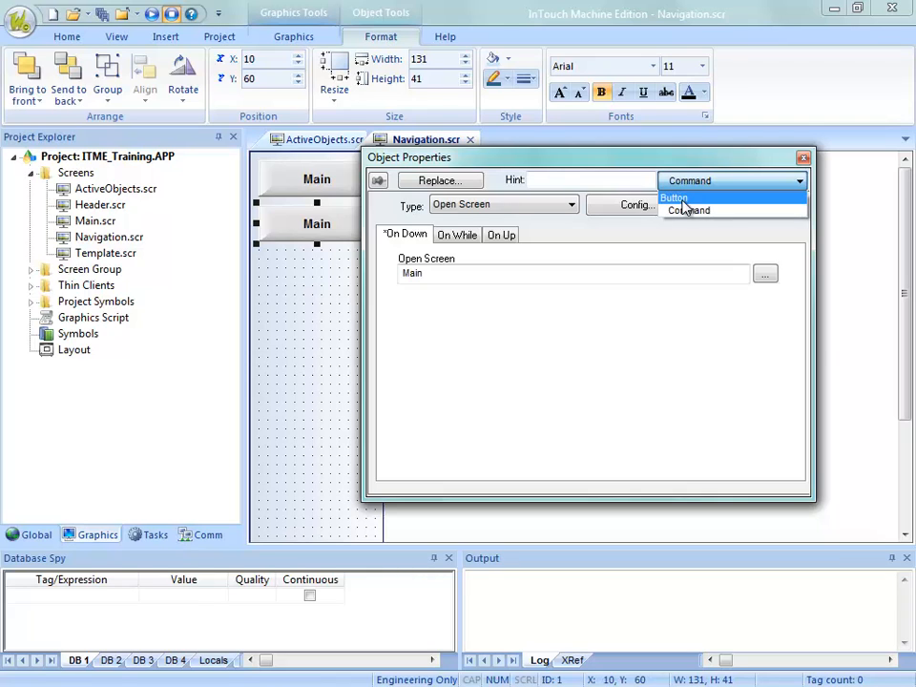
click(681, 199)
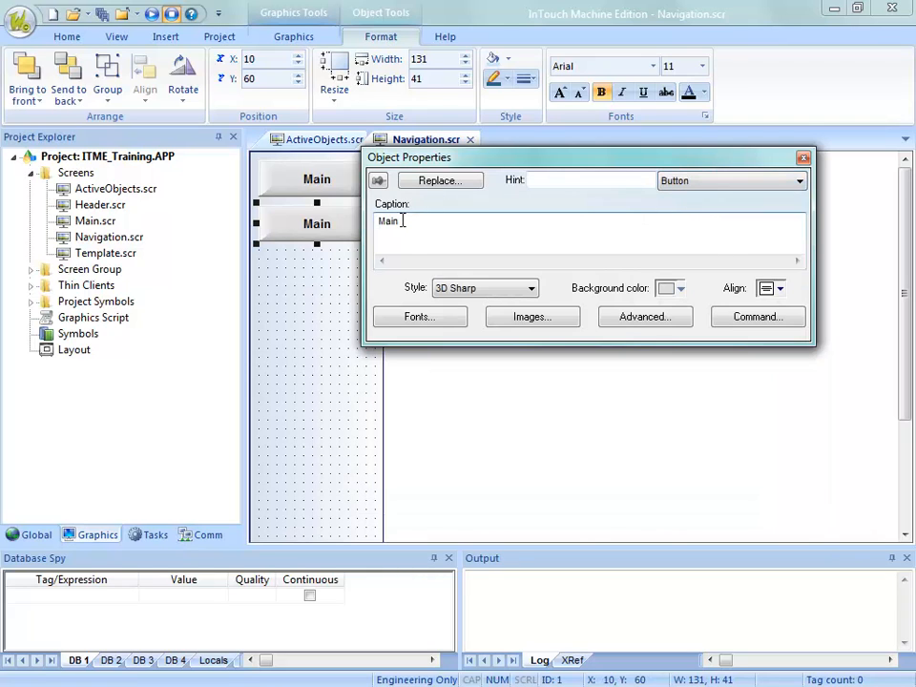
drag(402, 220, 349, 220)
text(Active)
key(Return)
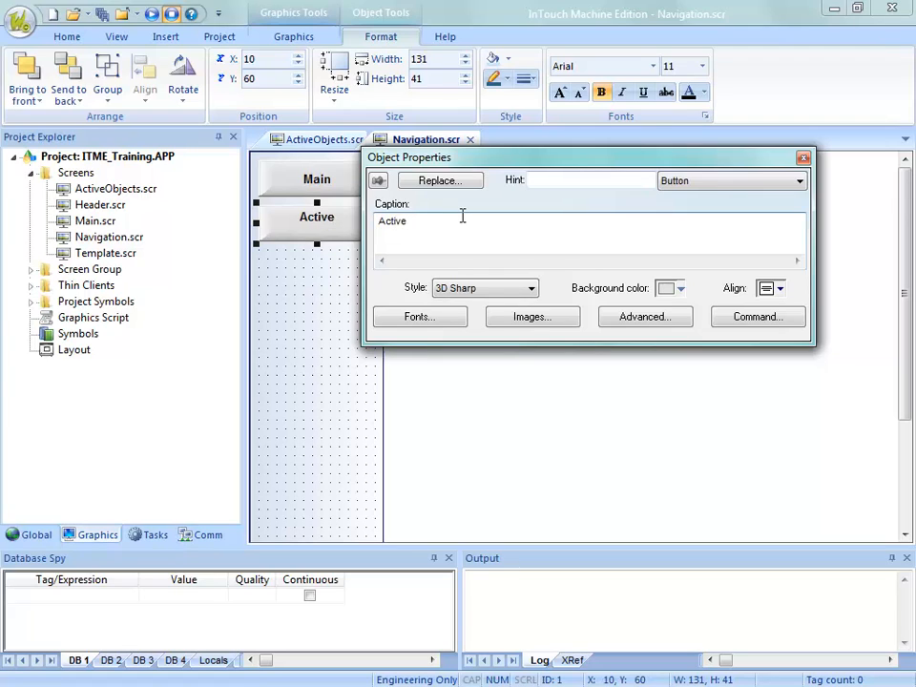
text(Objects)
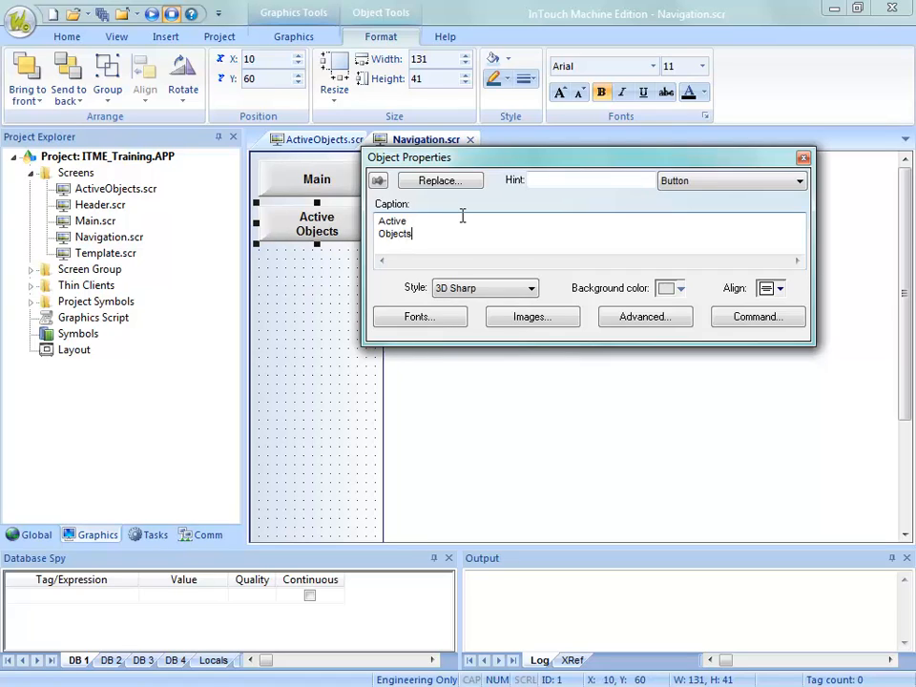
click(315, 234)
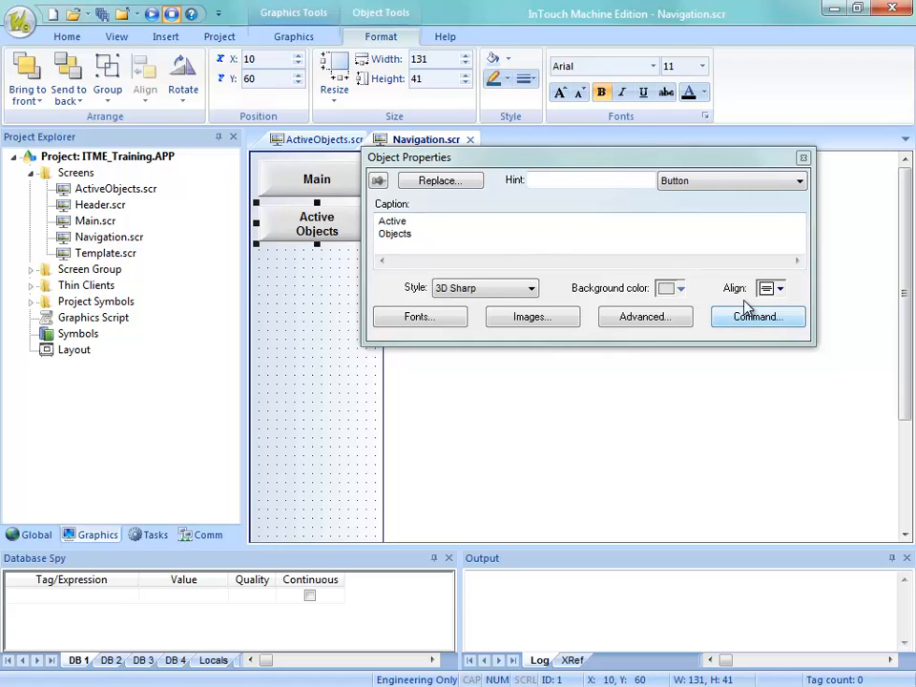
Set the Active Objects button's Open Screen command to open ActiveObjects.scr on down.
click(295, 38)
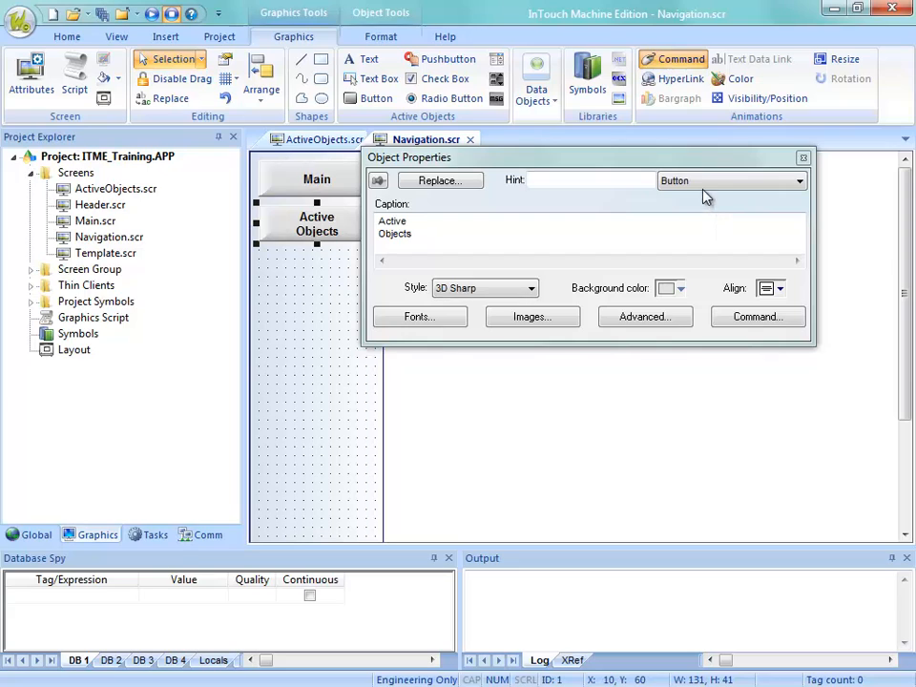
click(747, 318)
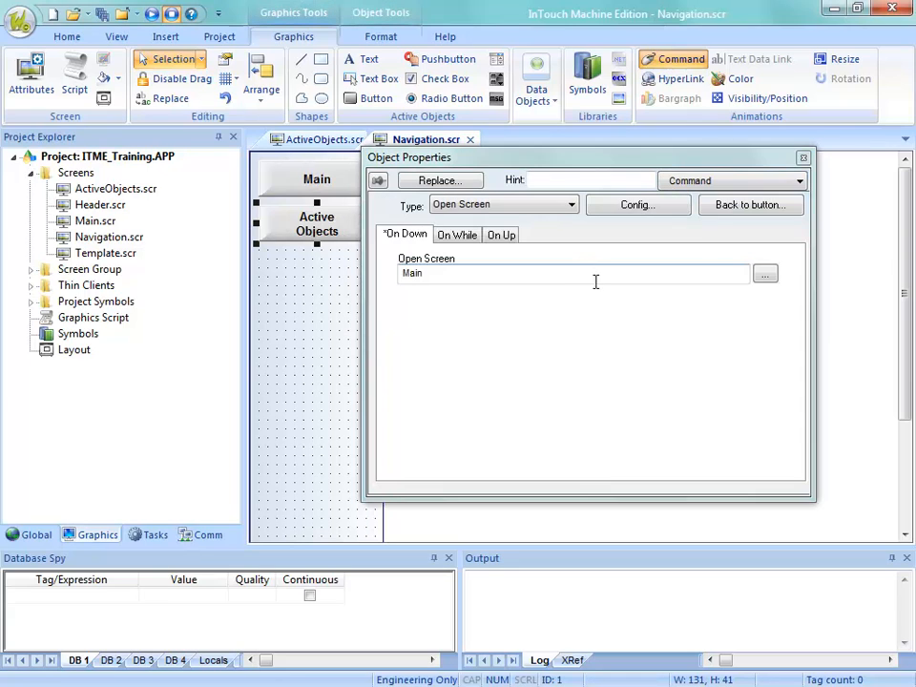
click(725, 207)
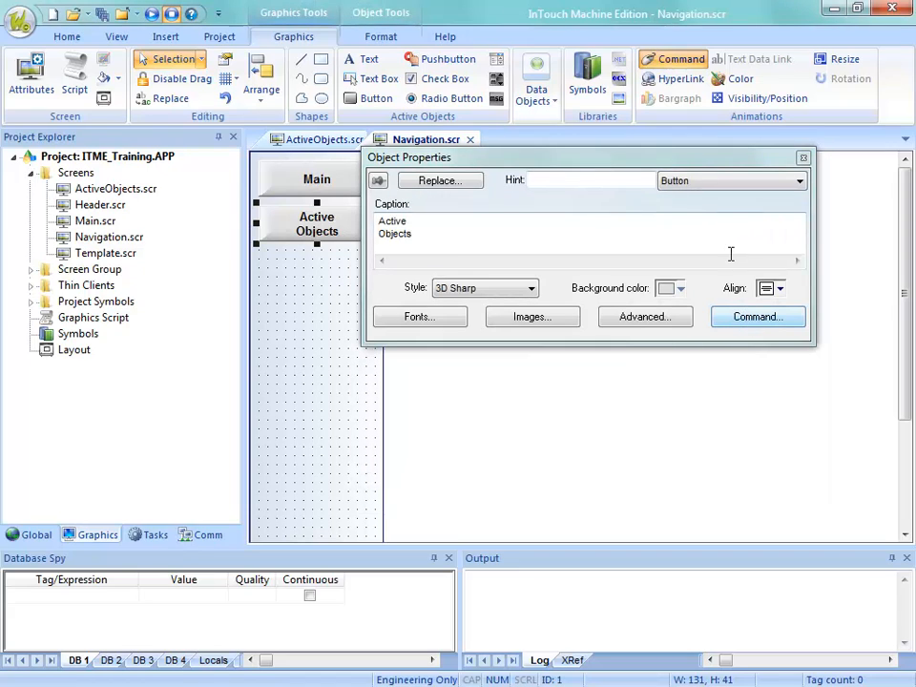
click(690, 186)
click(688, 212)
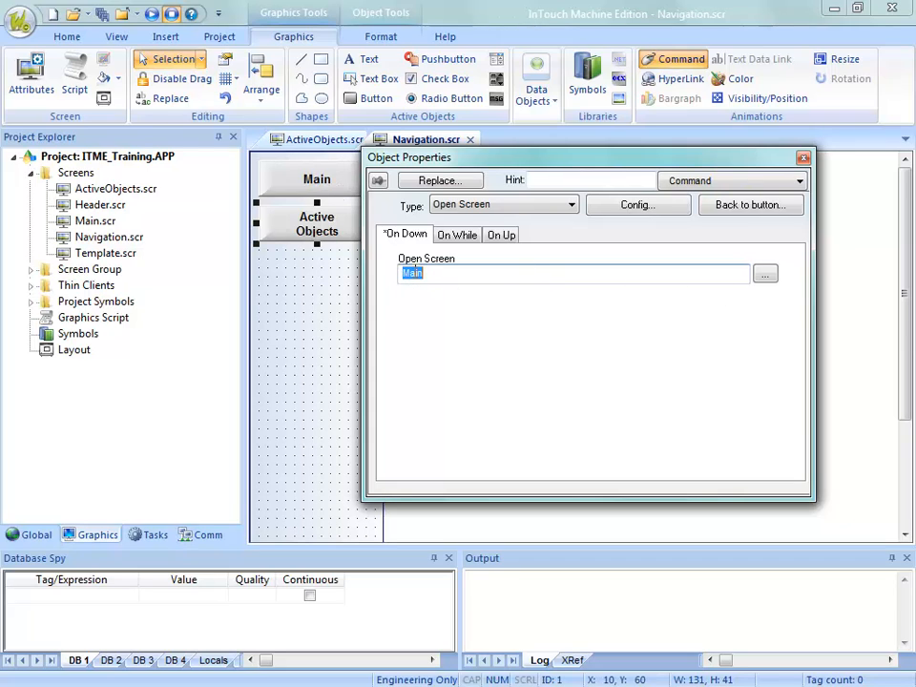
click(764, 276)
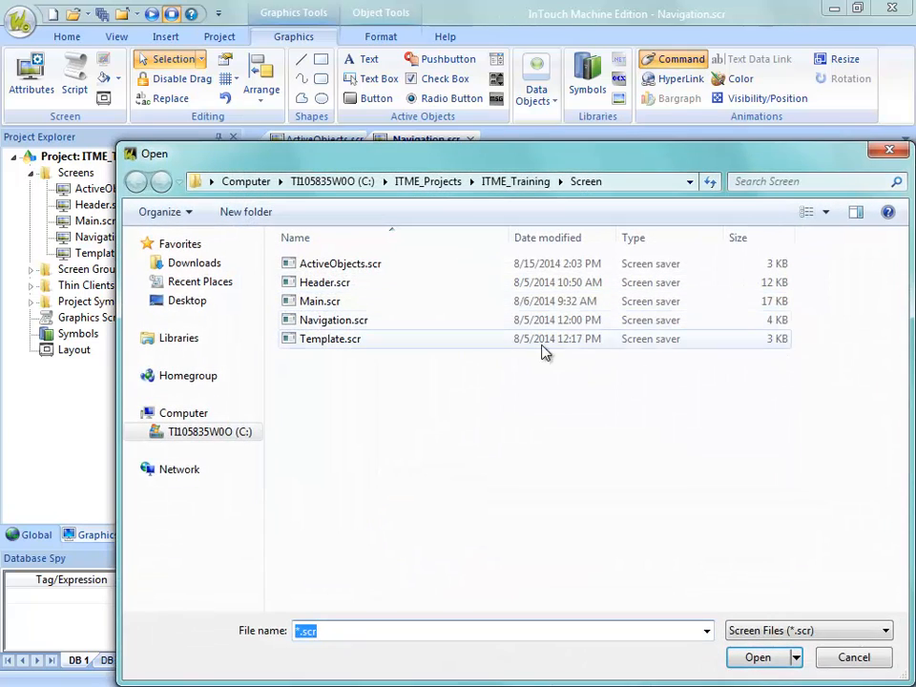
click(324, 264)
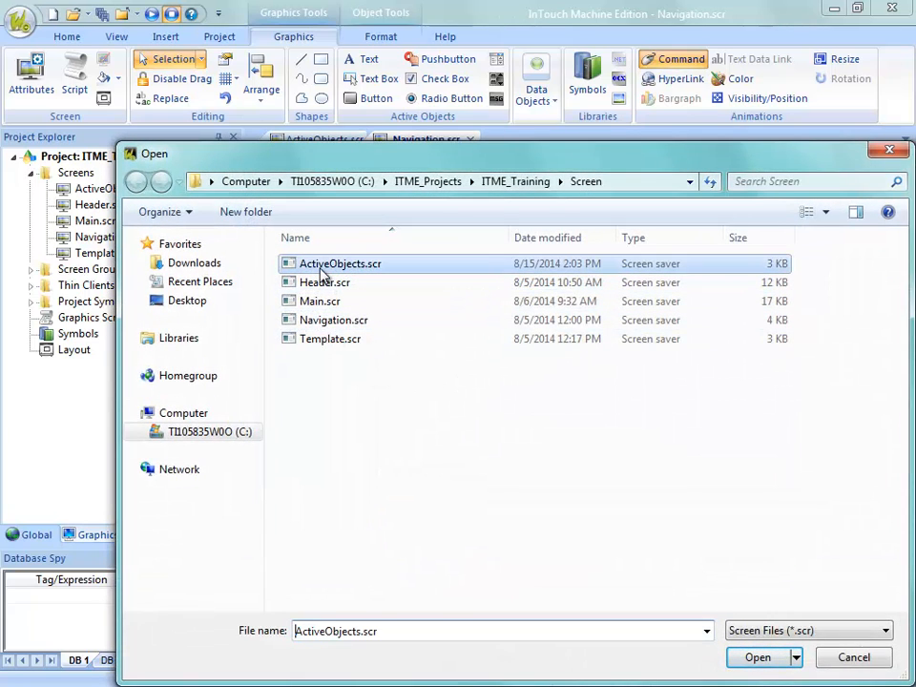
click(755, 657)
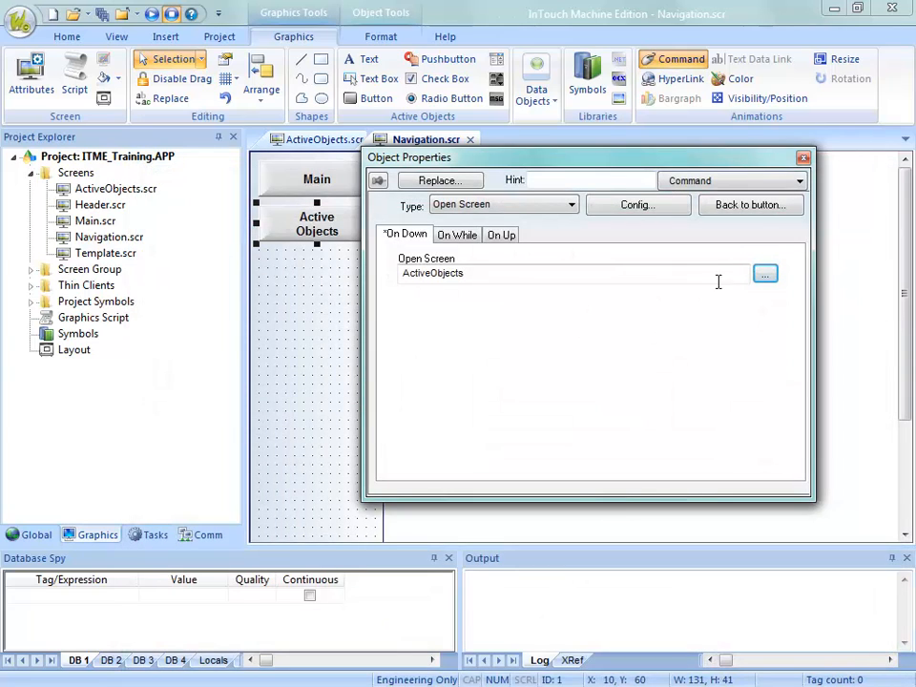
Review the Active Objects button's caption and command, and close its properties and the Navigation screen.
click(750, 206)
drag(421, 238, 364, 236)
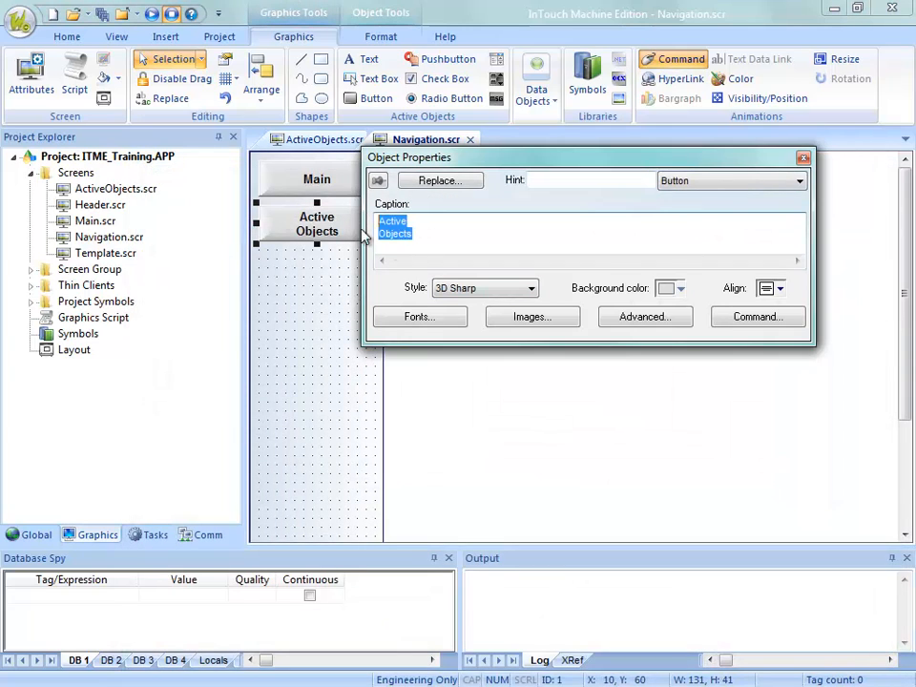
click(740, 319)
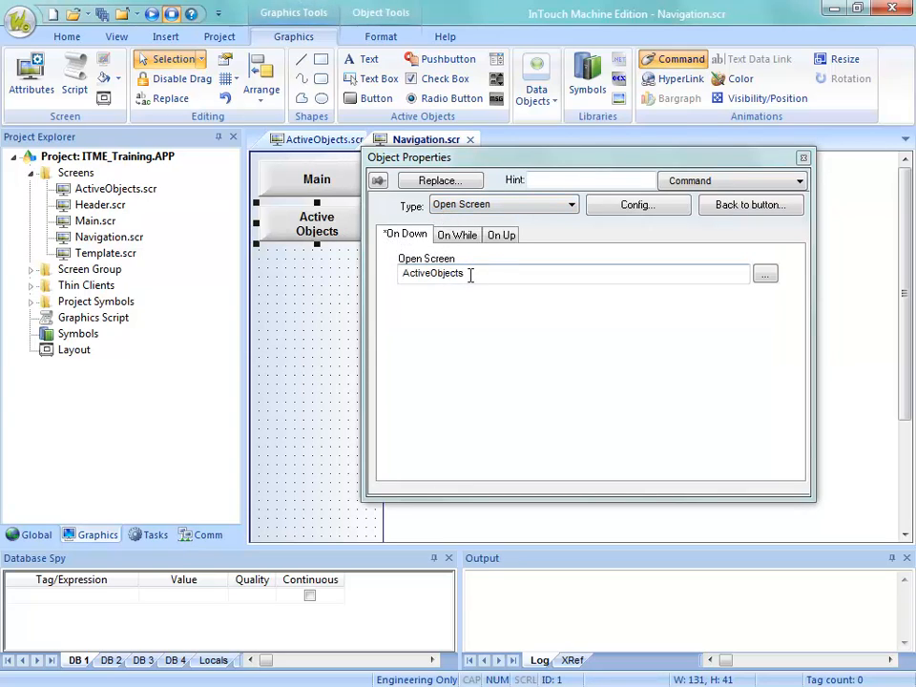
click(804, 158)
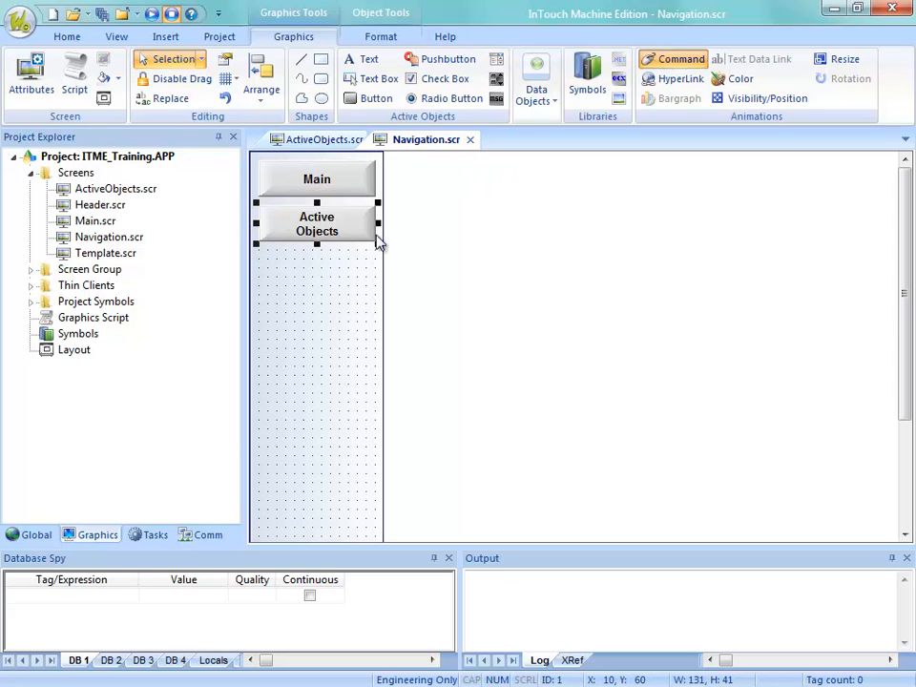
click(471, 145)
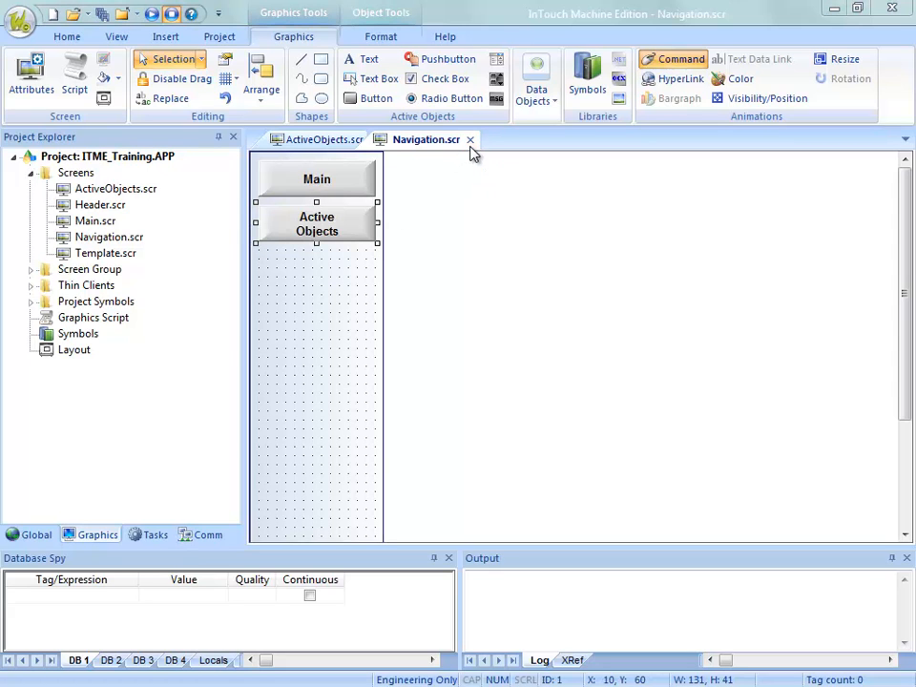
click(421, 419)
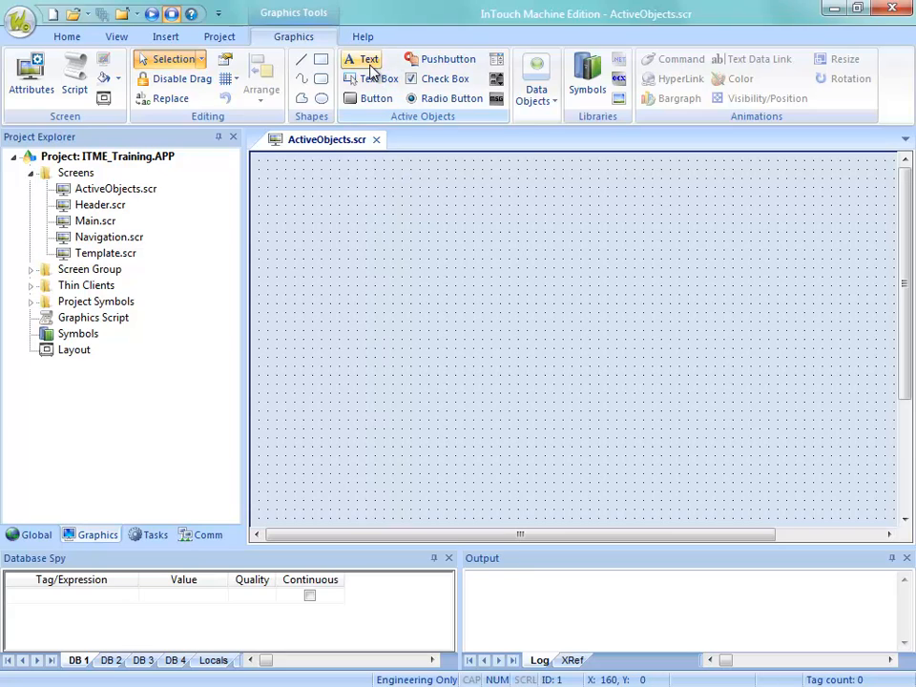
click(370, 65)
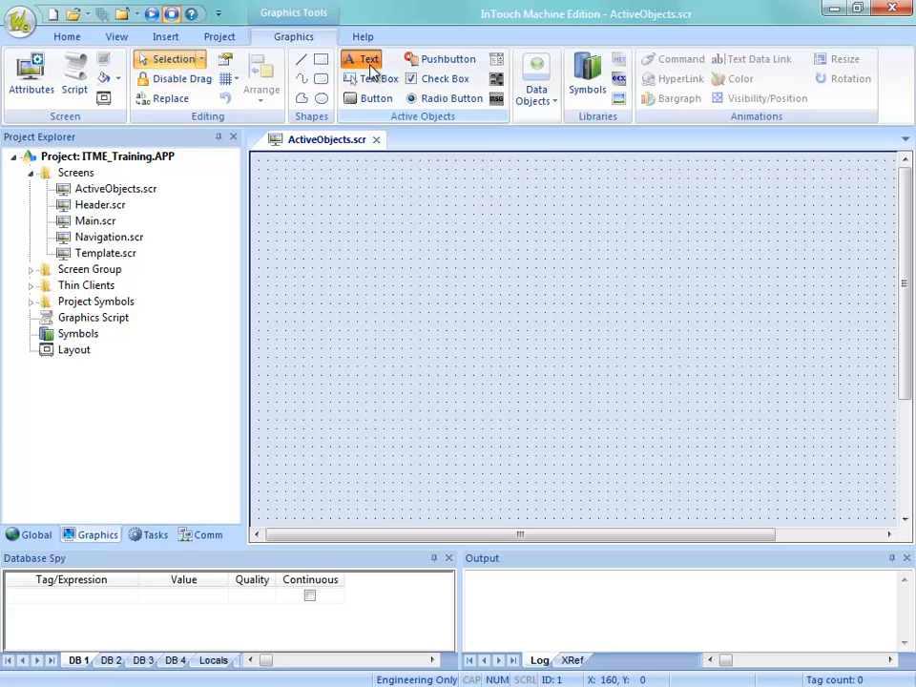
click(313, 187)
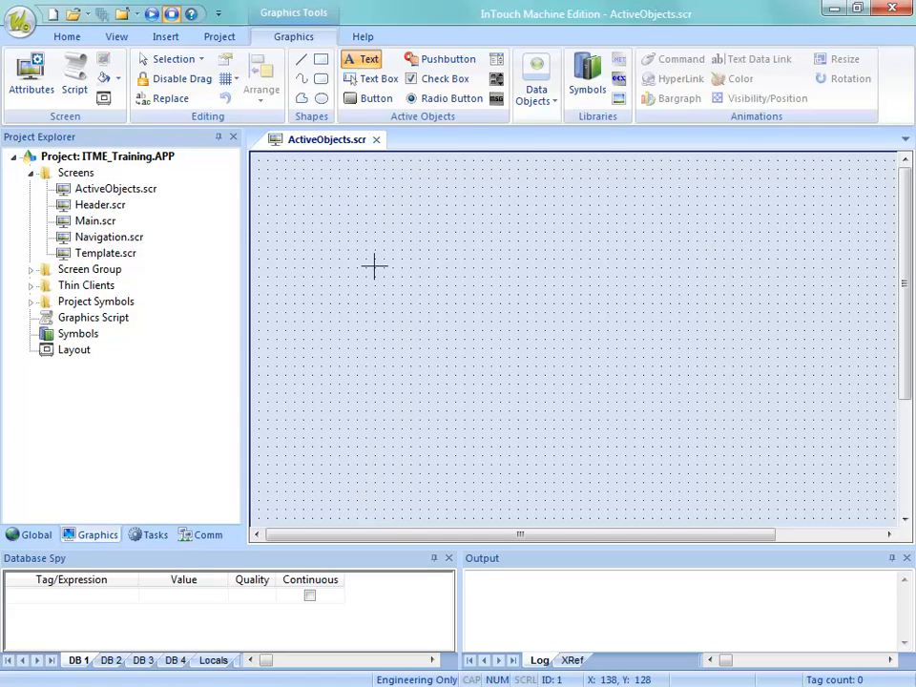
text(dsdg)
key(Escape)
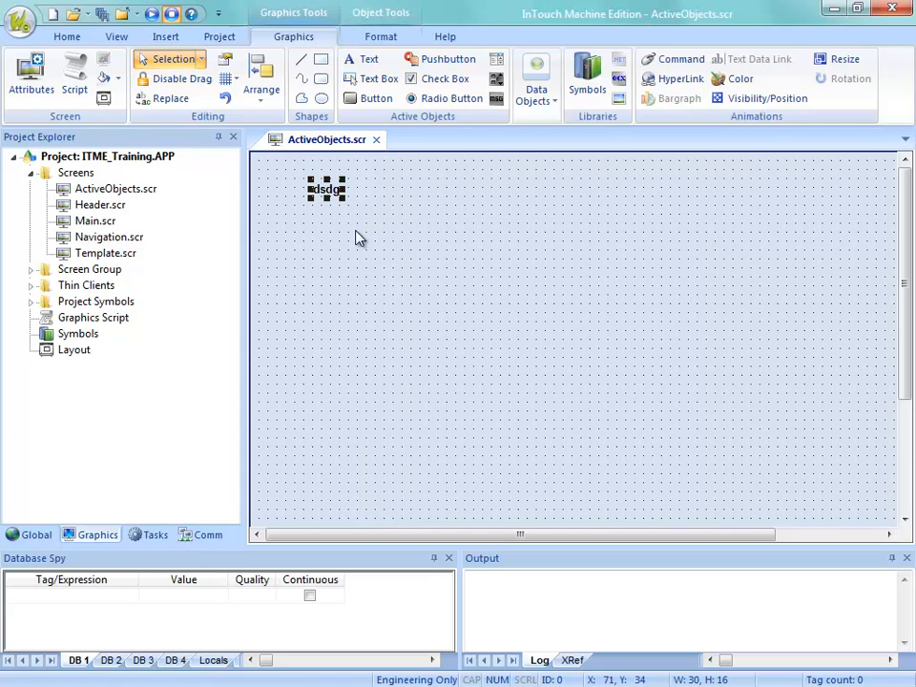
key(Delete)
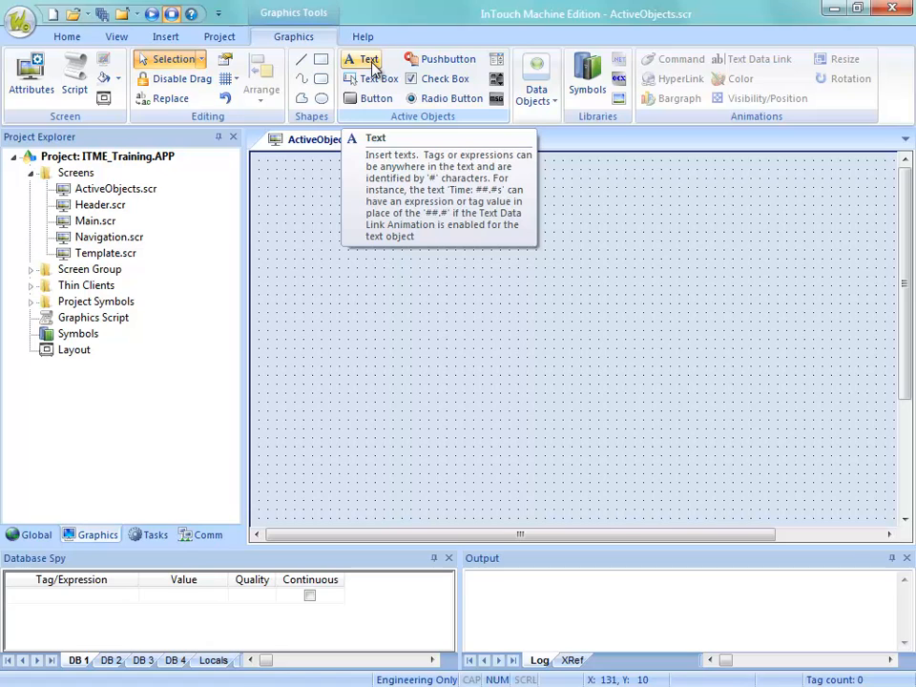
Add the text "This is Text" to the ActiveObjects screen at about X 73, Y 34.
click(372, 65)
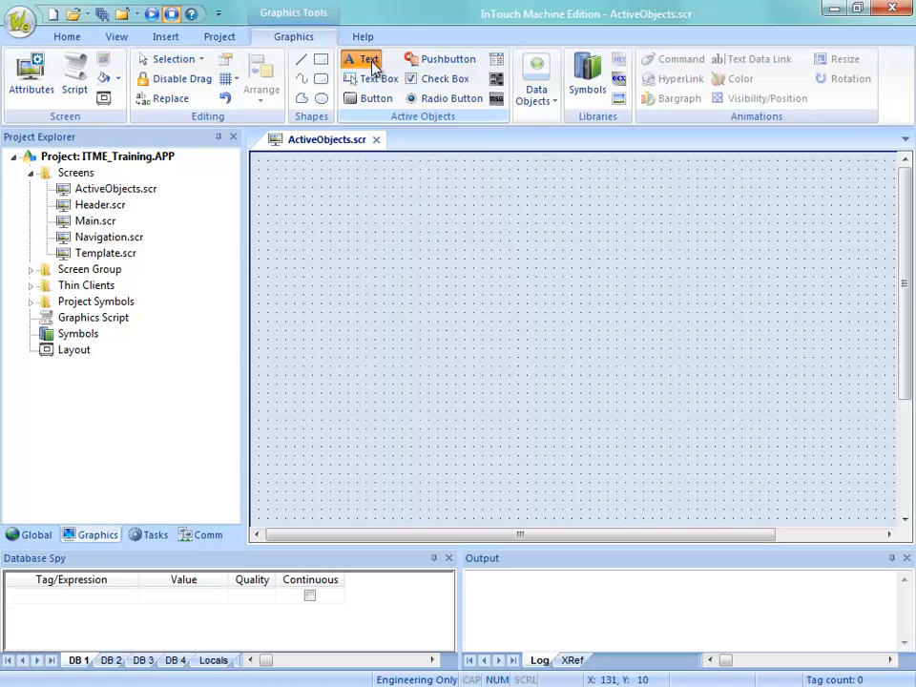
click(316, 187)
text(T)
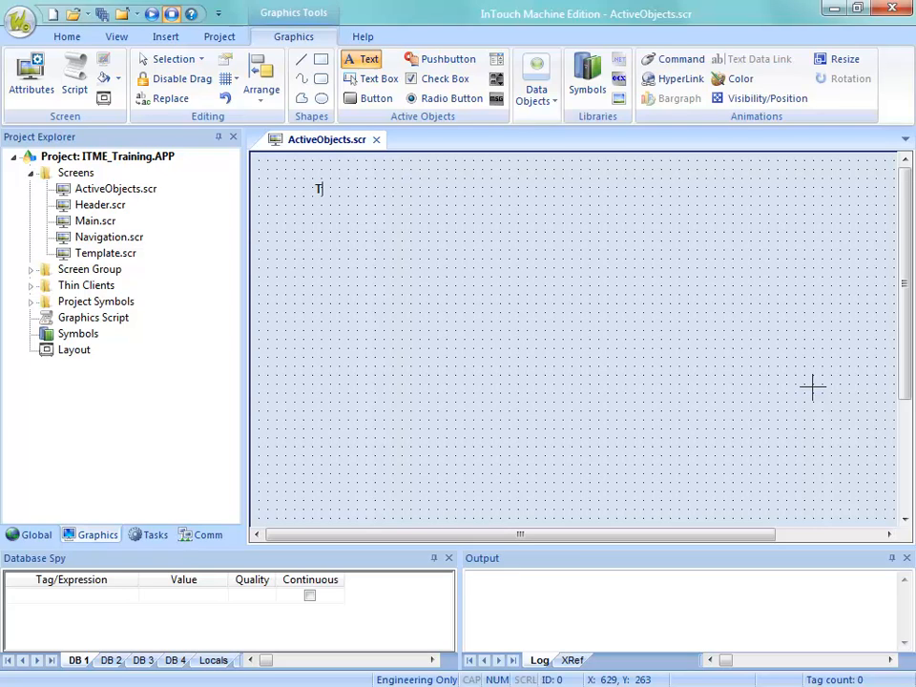
text(his is Text)
key(Escape)
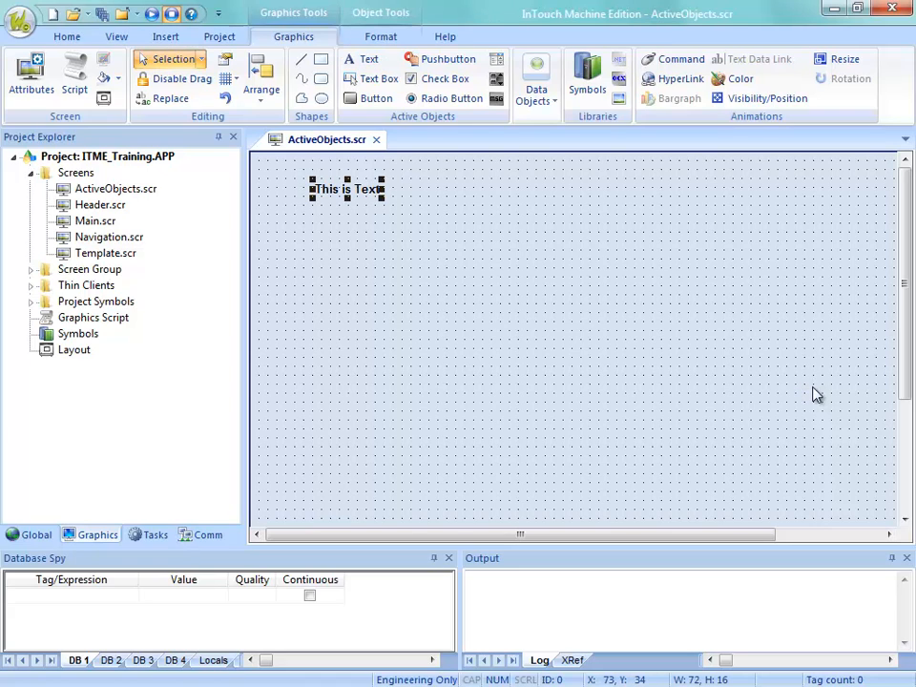
Examine the object properties of the "This is Text" object, including its caption and available text options.
double_click(348, 192)
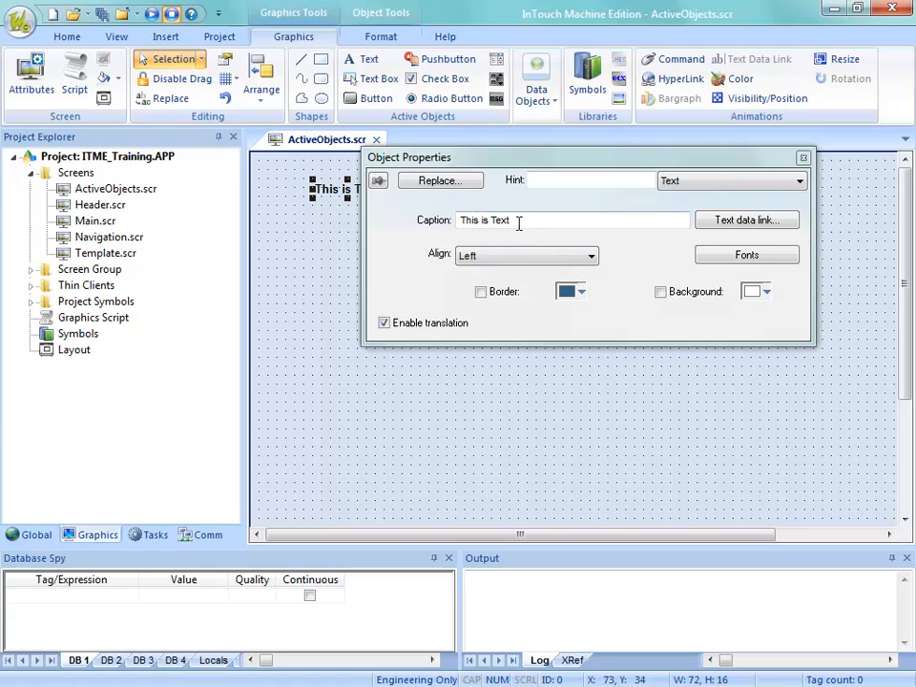
click(515, 219)
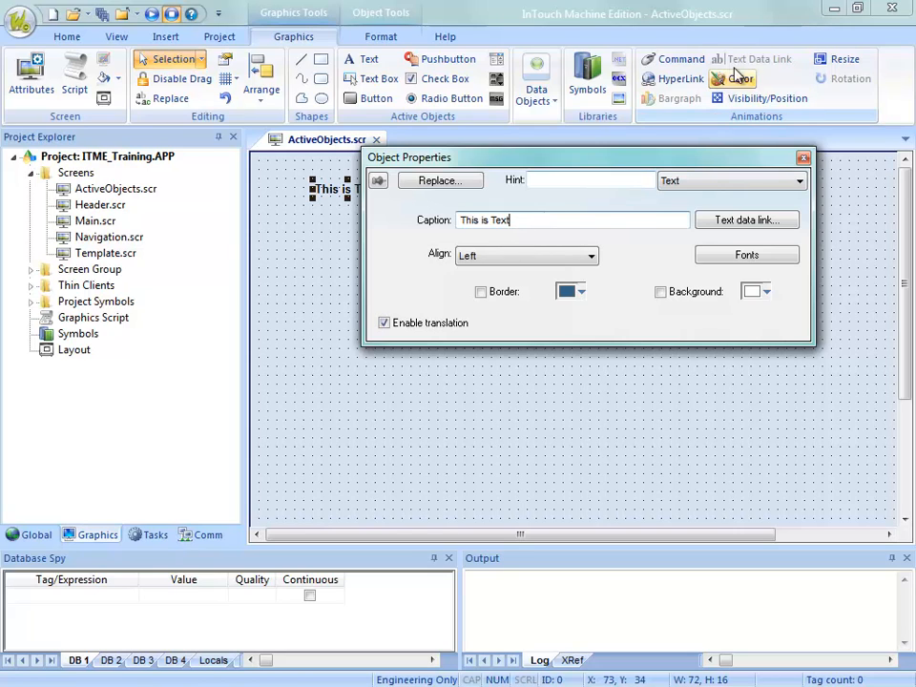
click(803, 160)
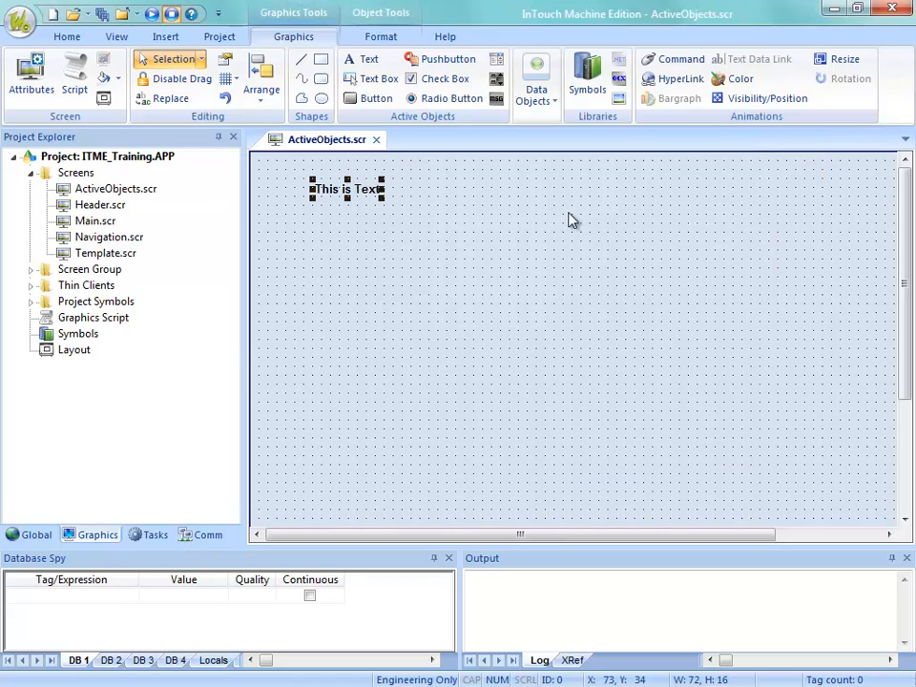
Add the text "Temperature SP:" below "This is Text" at about X 76, Y 66.
click(343, 226)
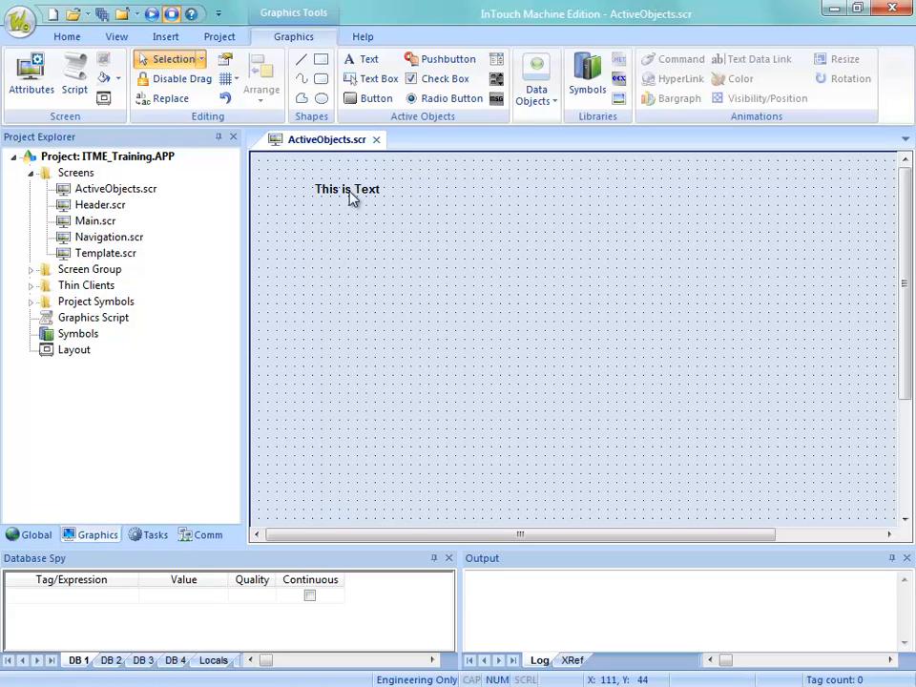
click(366, 59)
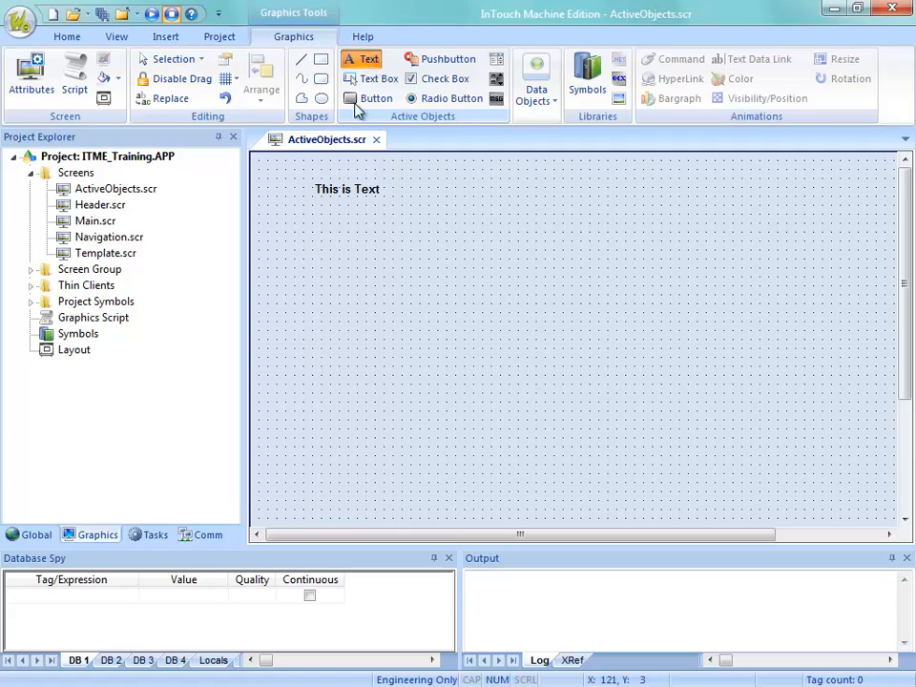
click(317, 214)
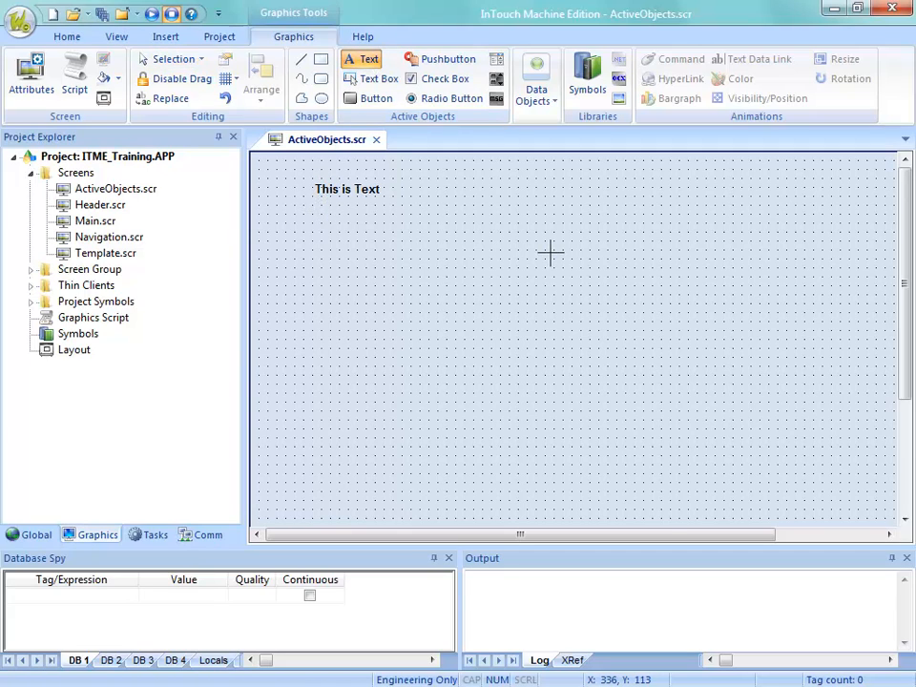
text(Temp)
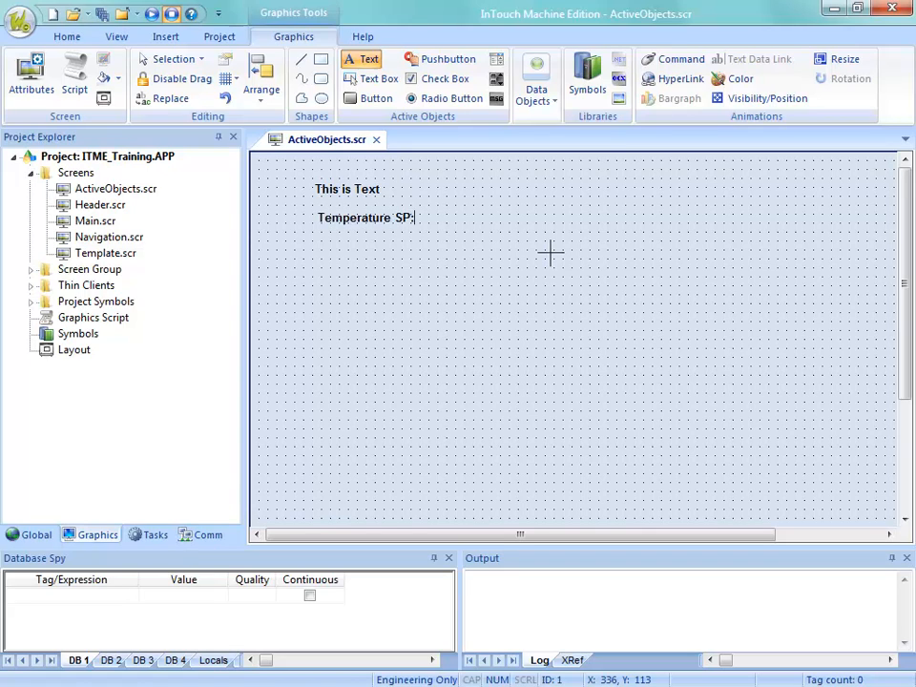
text(erature SP:)
key(Escape)
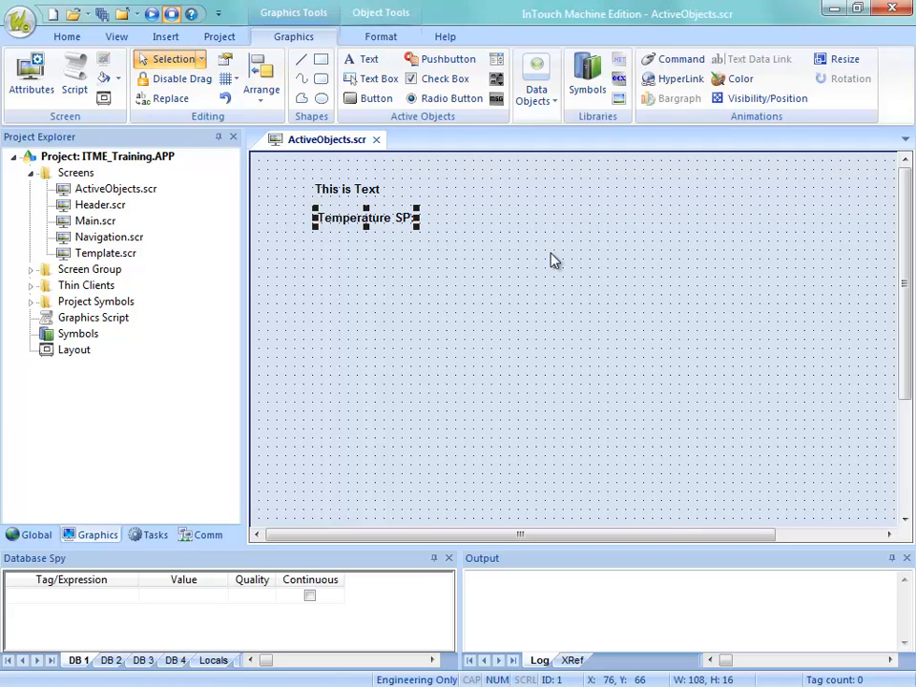
Add a separate "####" text object beside "Temperature SP:" at about X 194, Y 67.
click(362, 60)
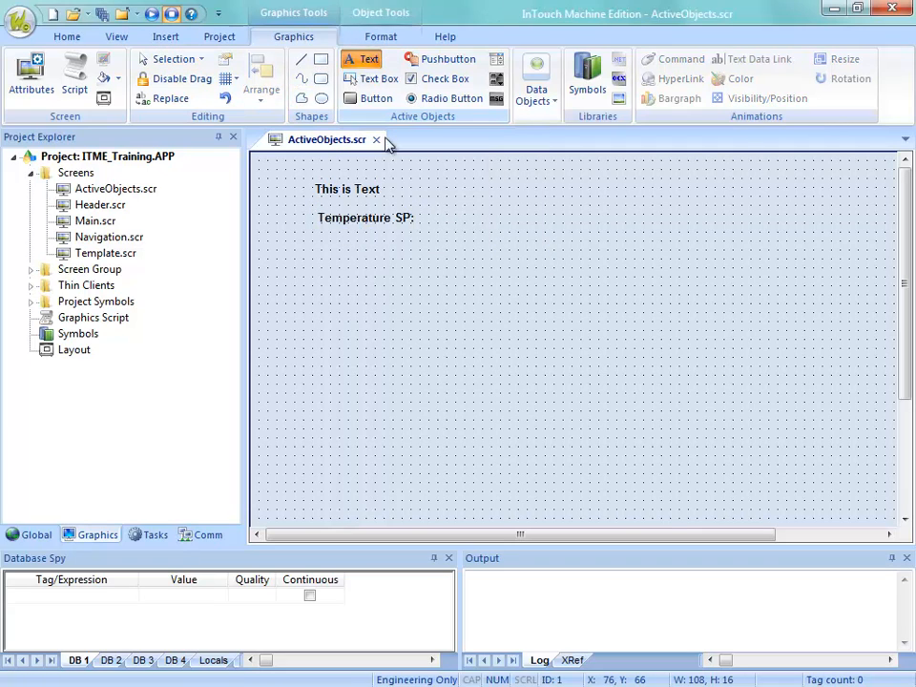
click(424, 215)
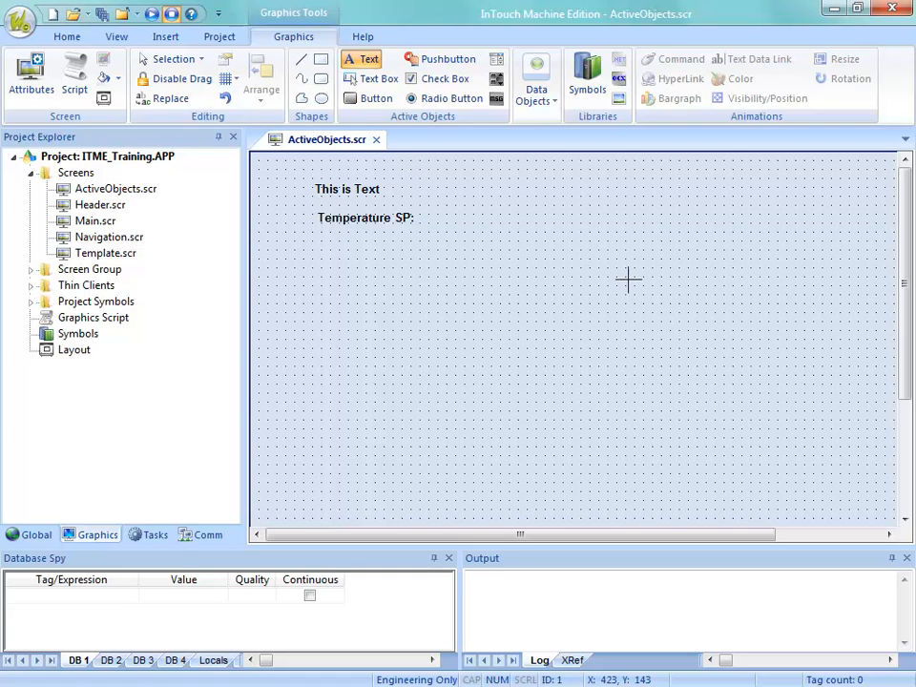
text(#####)
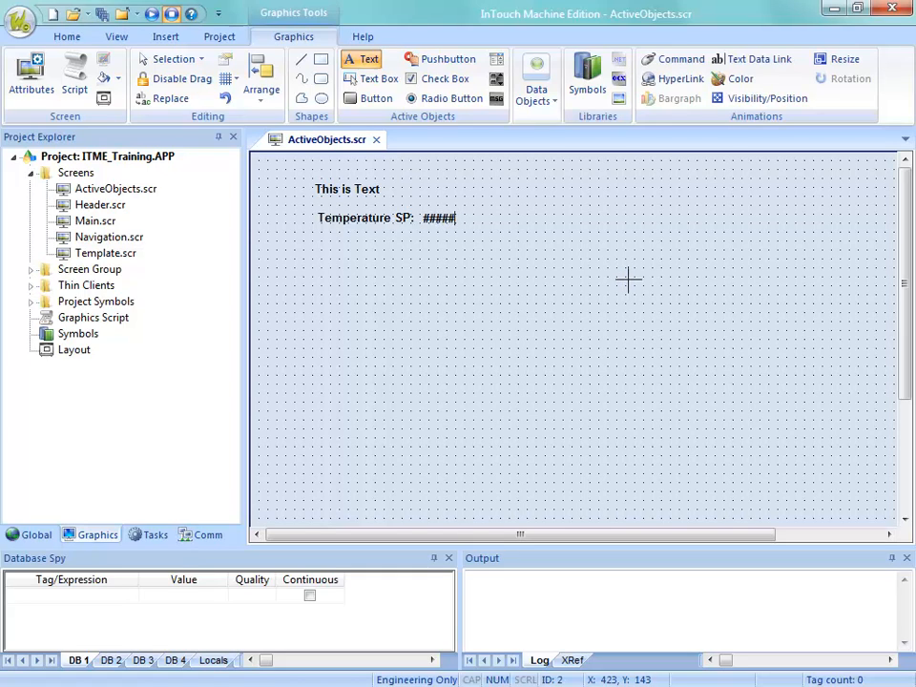
key(BackSpace)
click(560, 251)
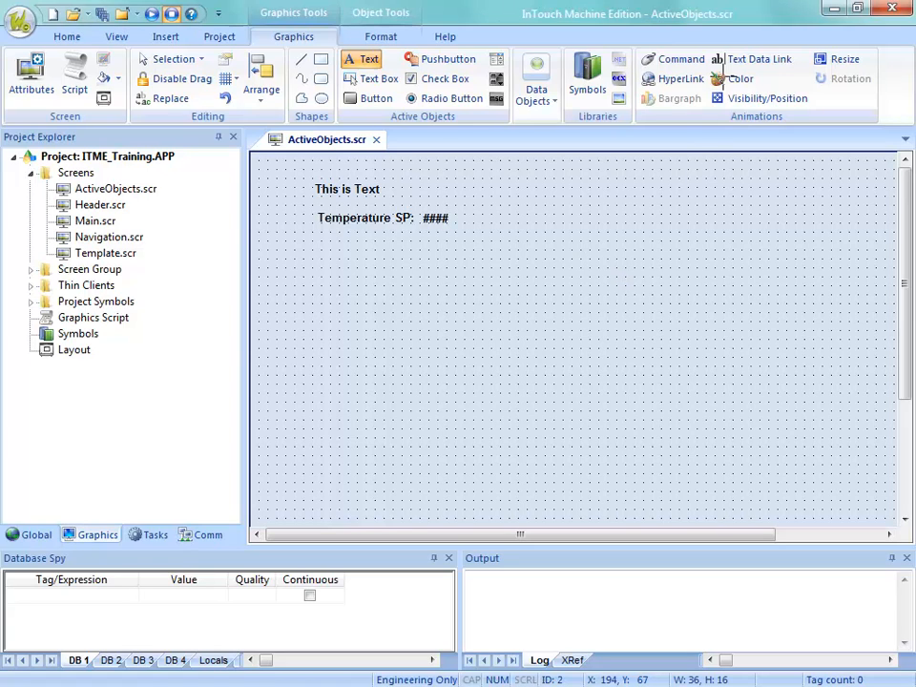
click(639, 196)
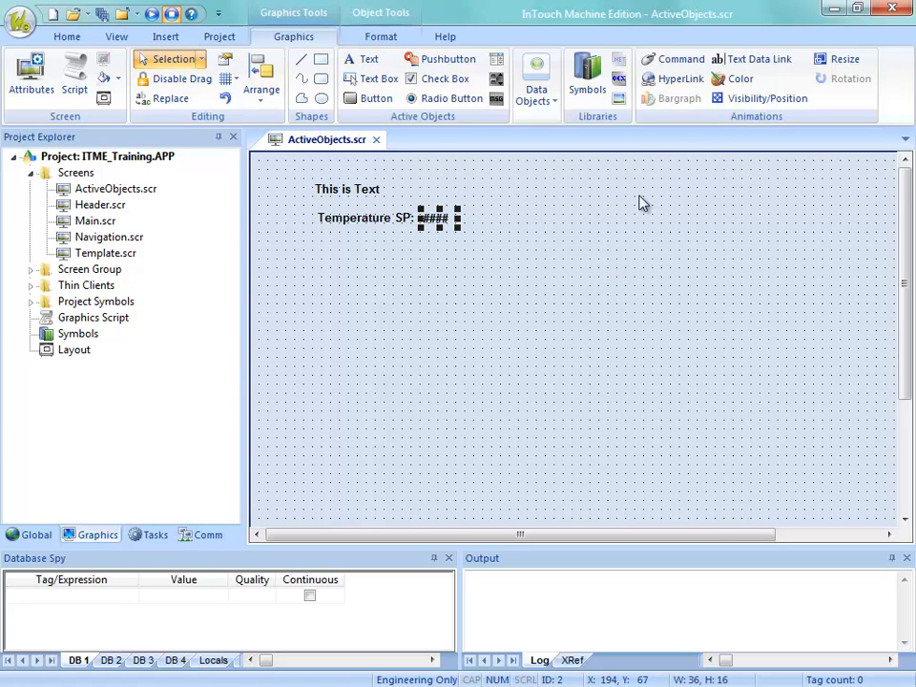
Apply a Text Data Link animation to the separate "####" text and review its Text and Text Data Link properties.
click(762, 64)
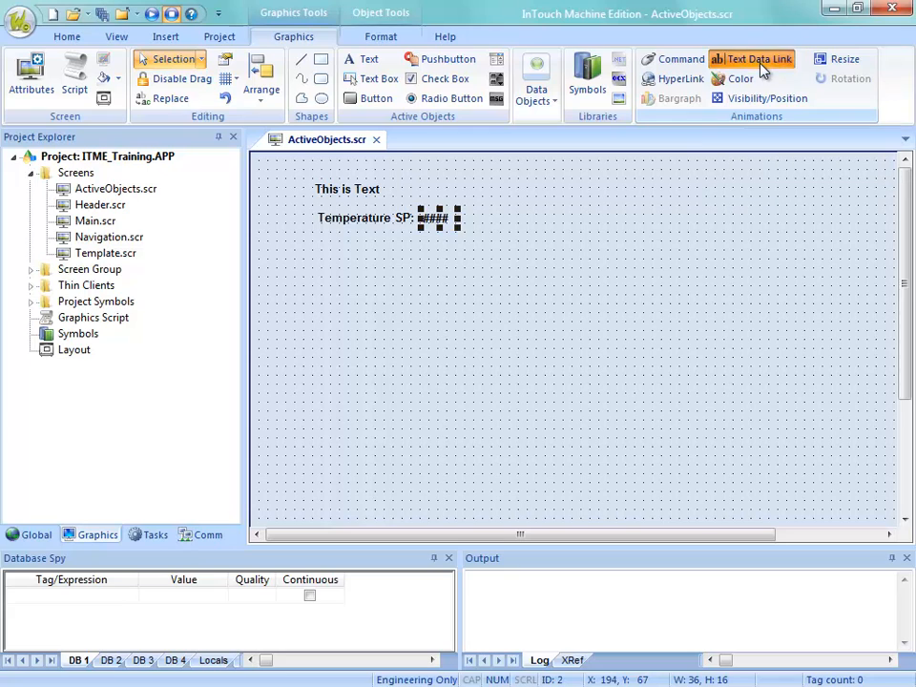
double_click(447, 223)
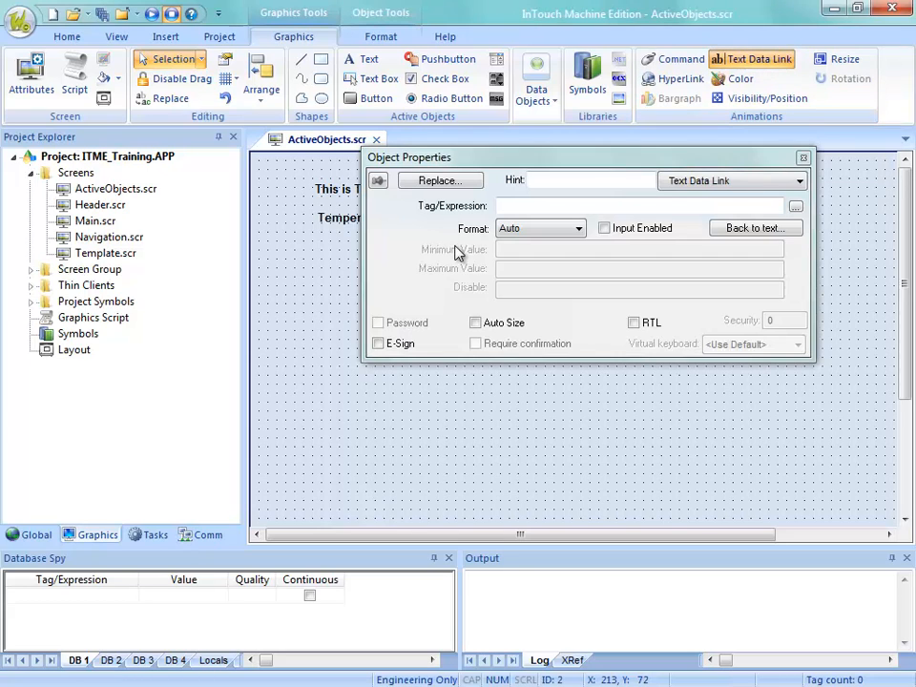
click(730, 182)
click(678, 199)
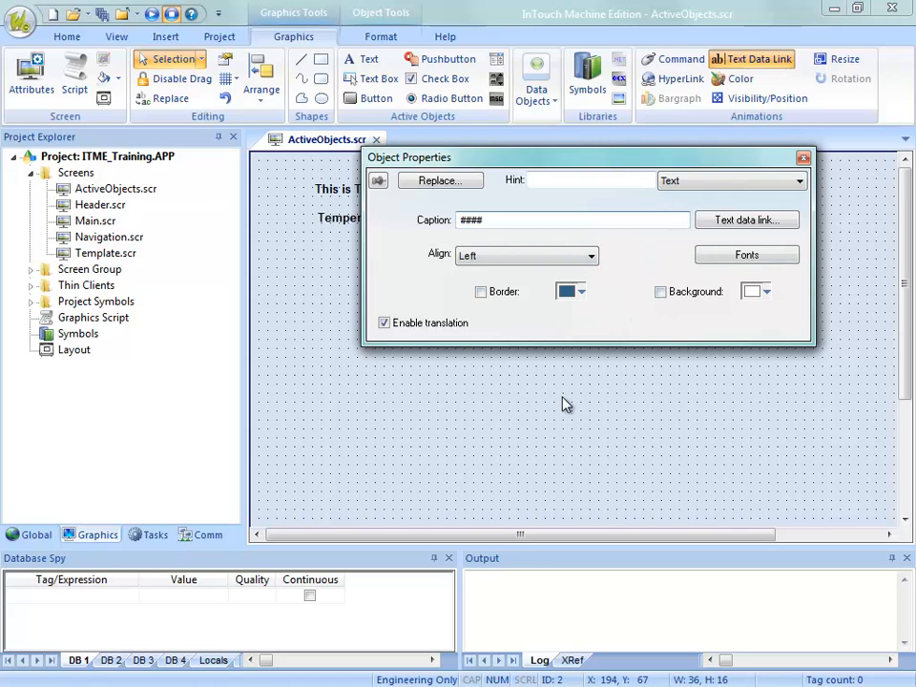
click(708, 183)
click(699, 211)
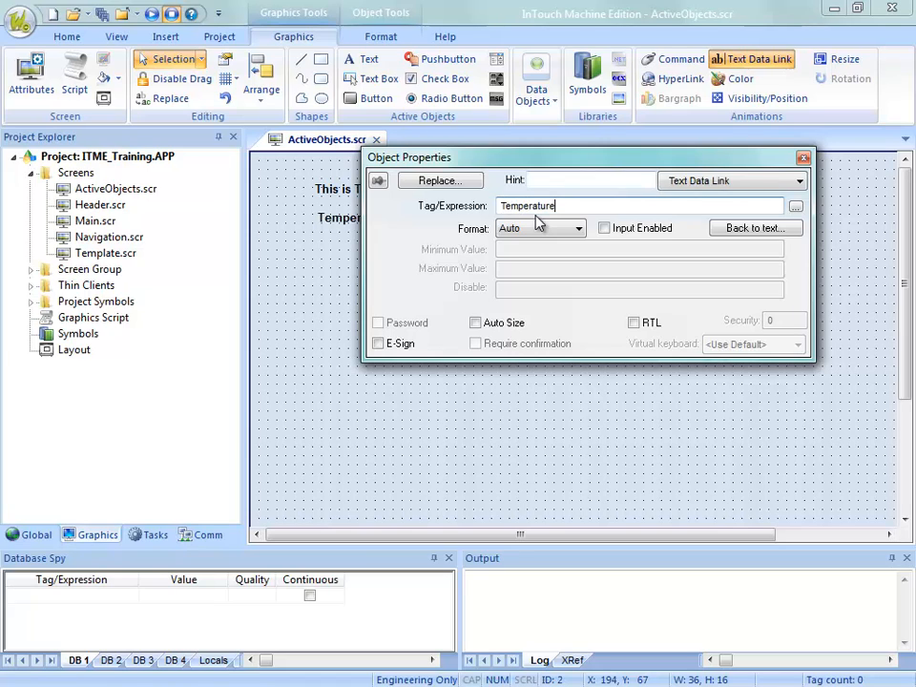
Link the separate "####" text to TemperatureSP, creating it as a Real tag with Server scope, and close the properties.
key(Tab)
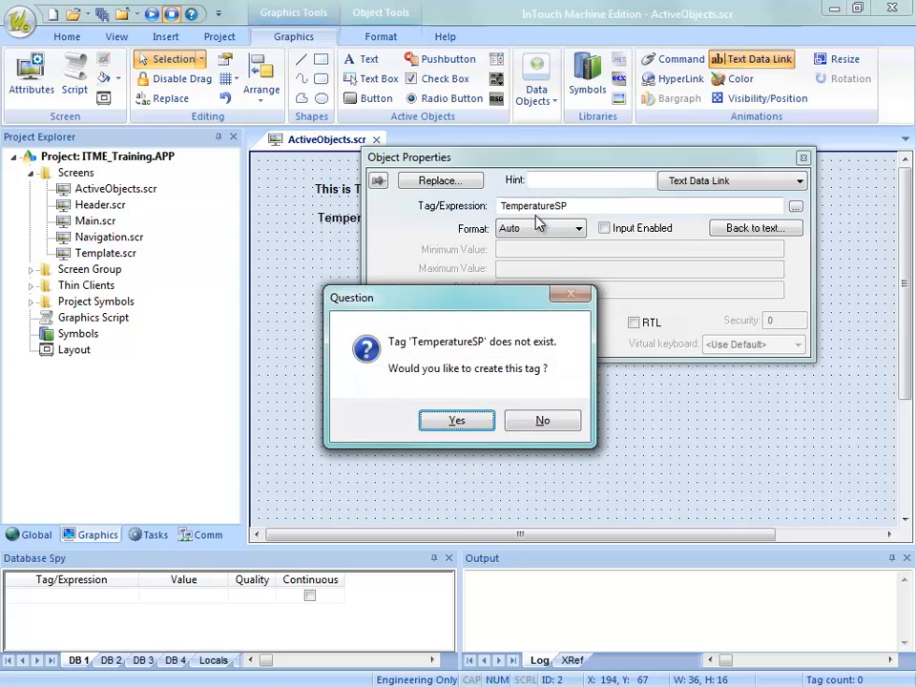
key(Return)
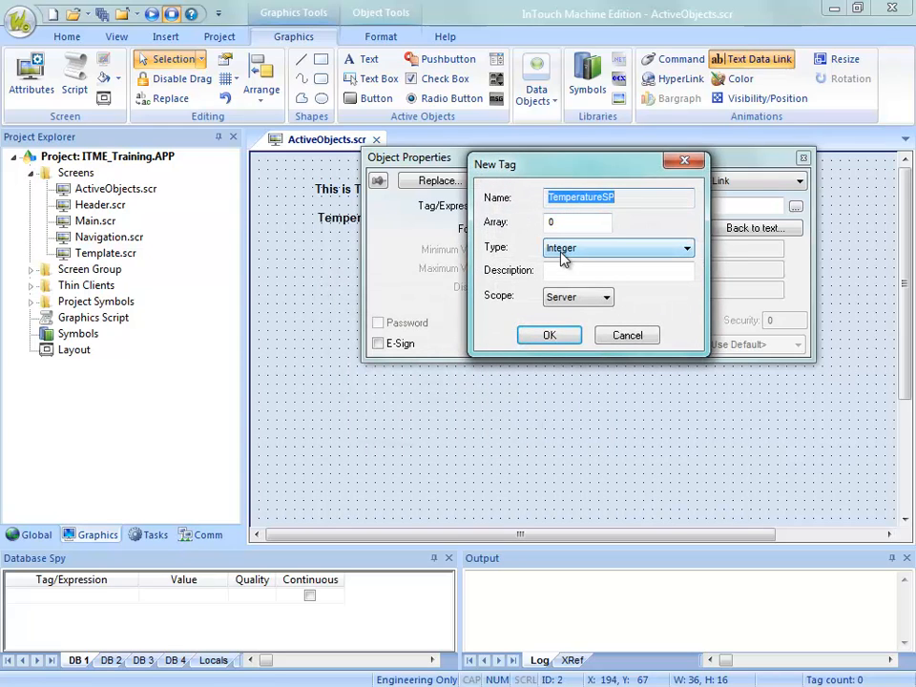
click(561, 252)
click(570, 289)
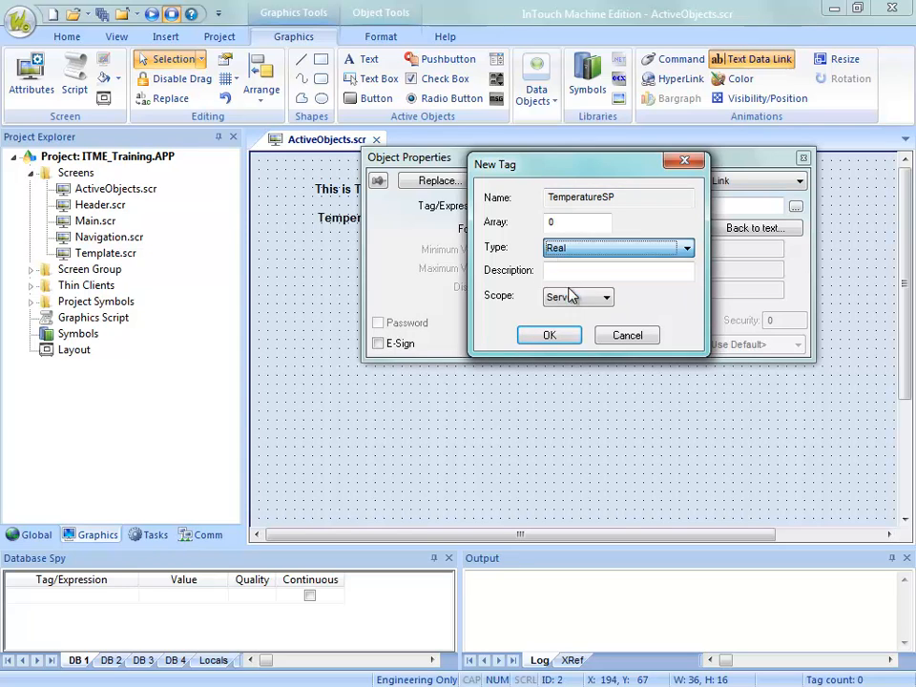
click(550, 335)
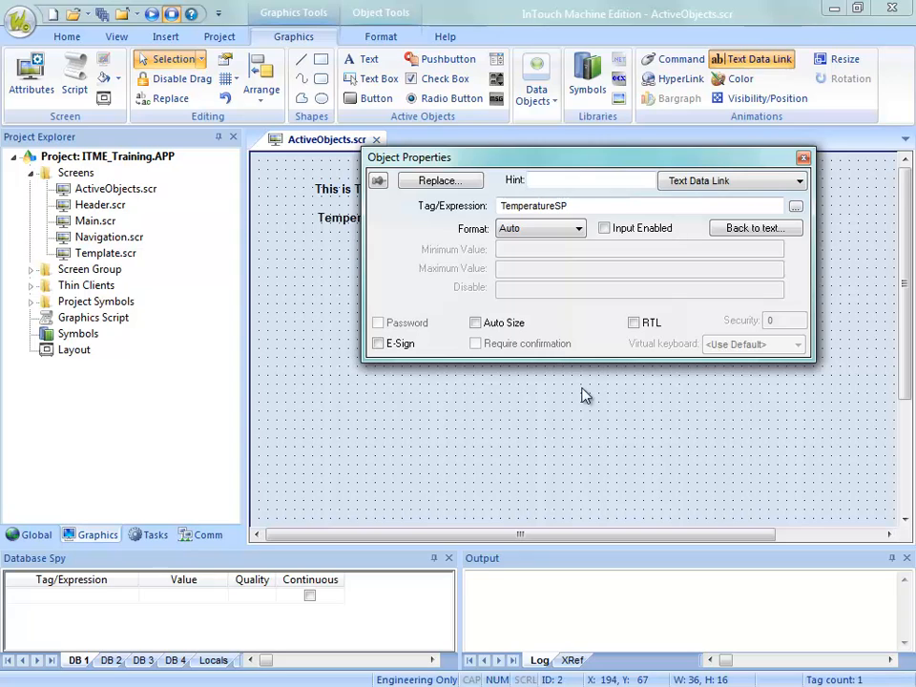
click(474, 306)
click(434, 224)
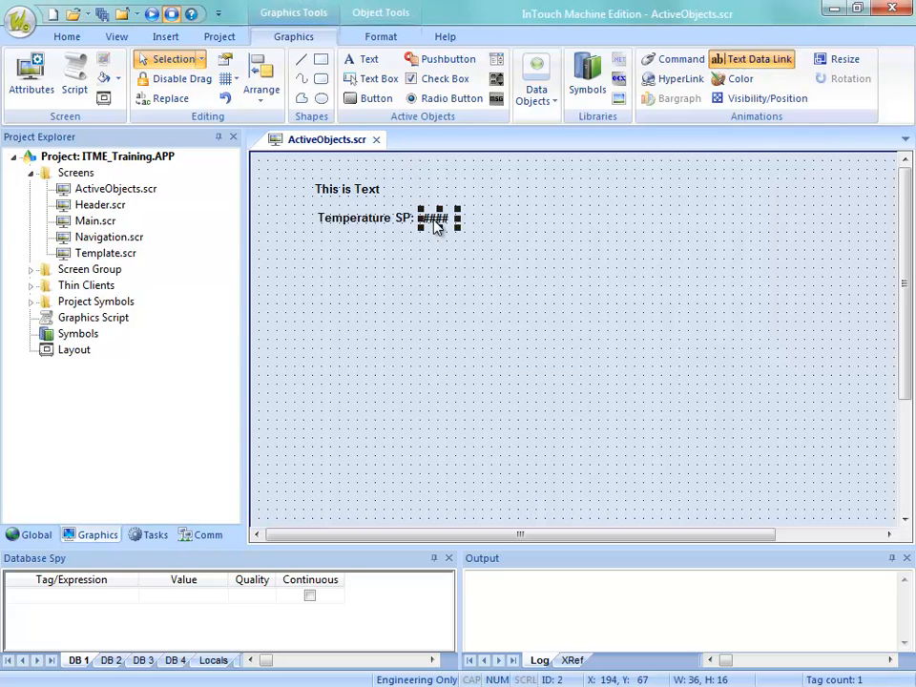
click(401, 223)
click(438, 223)
Add the combined text "Temperature SP: ####" at about X 77, Y 94, and check its object properties.
click(350, 71)
click(318, 242)
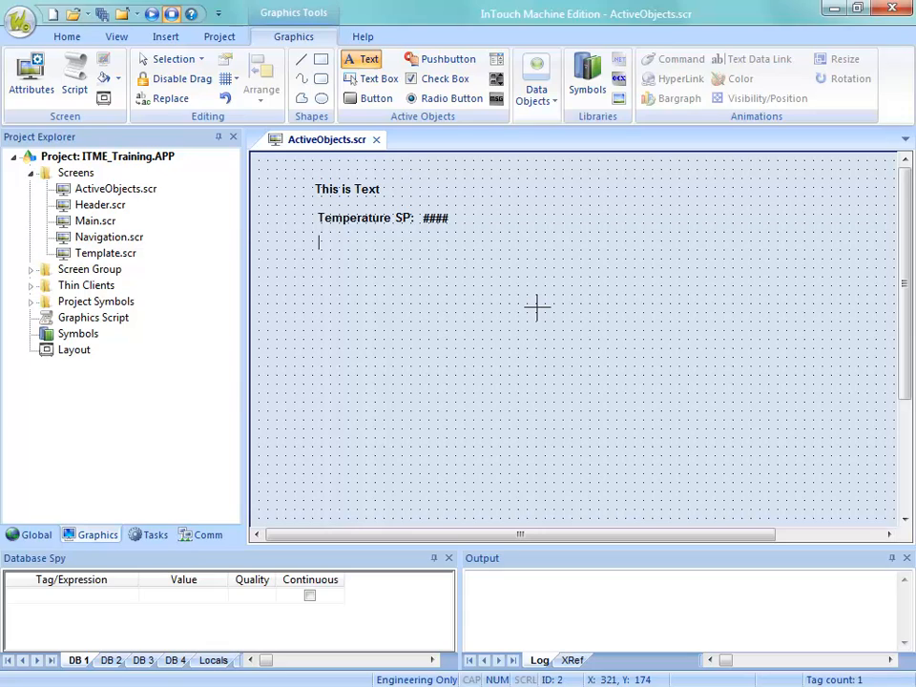
text(T)
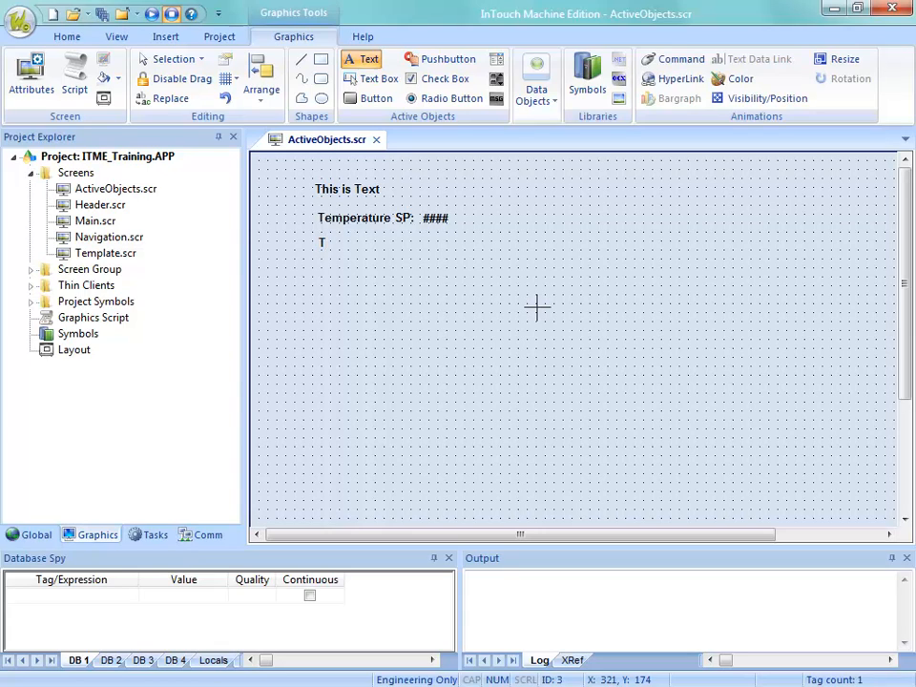
text(emperature SP:)
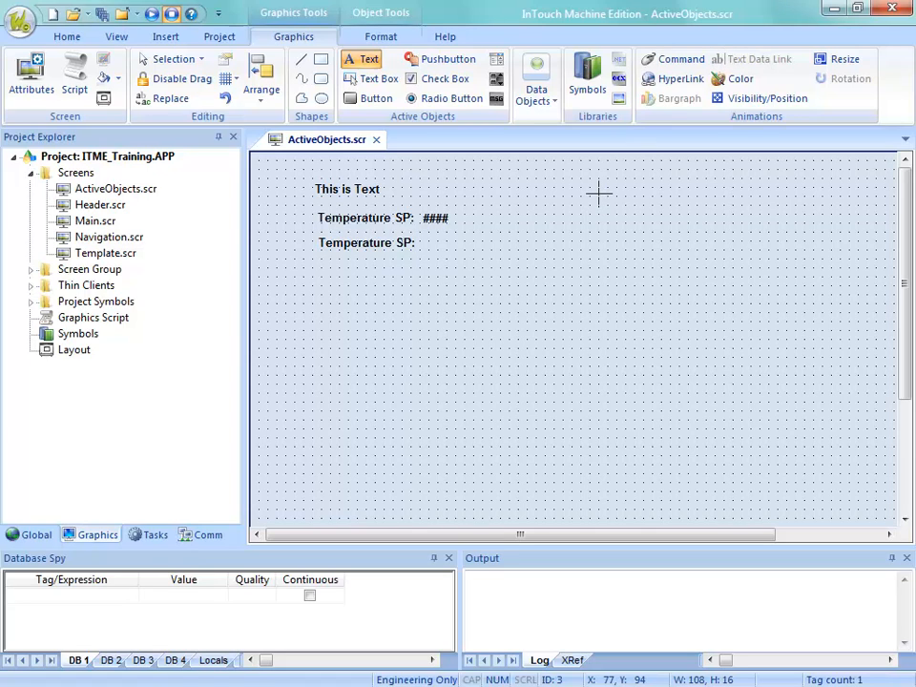
text(####)
key(Escape)
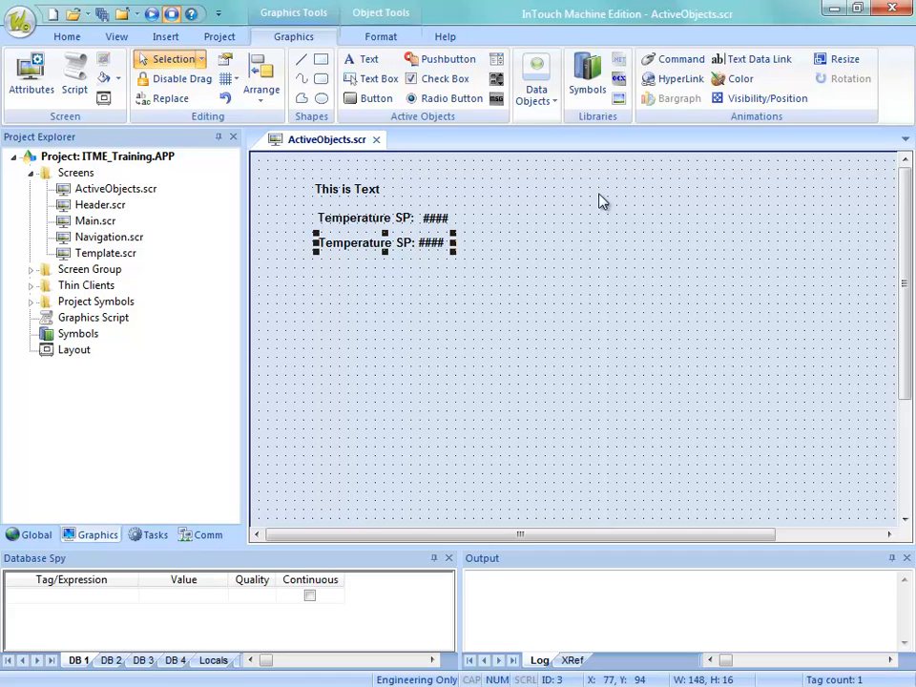
double_click(351, 246)
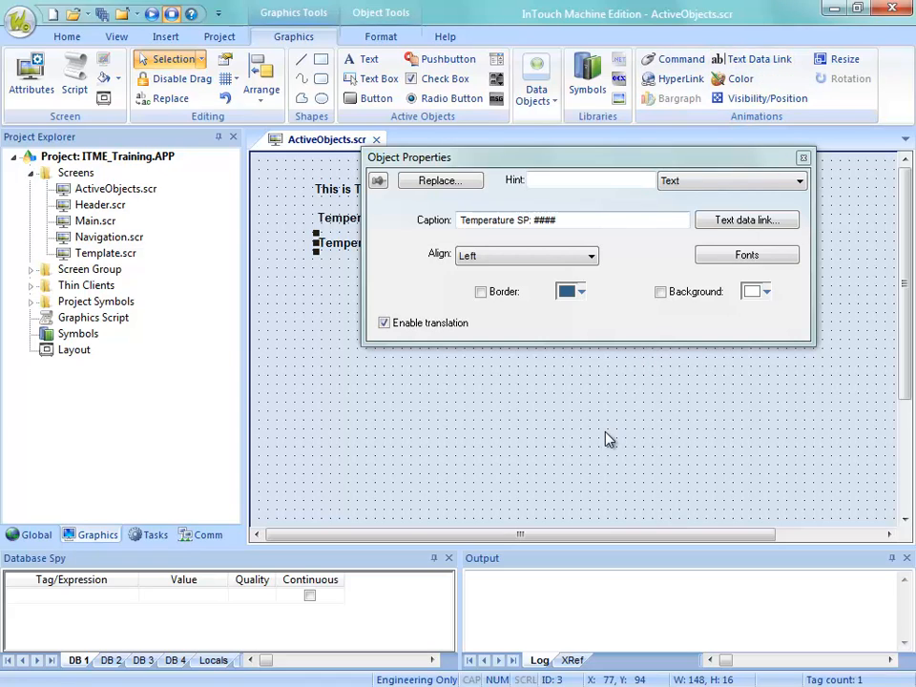
click(635, 397)
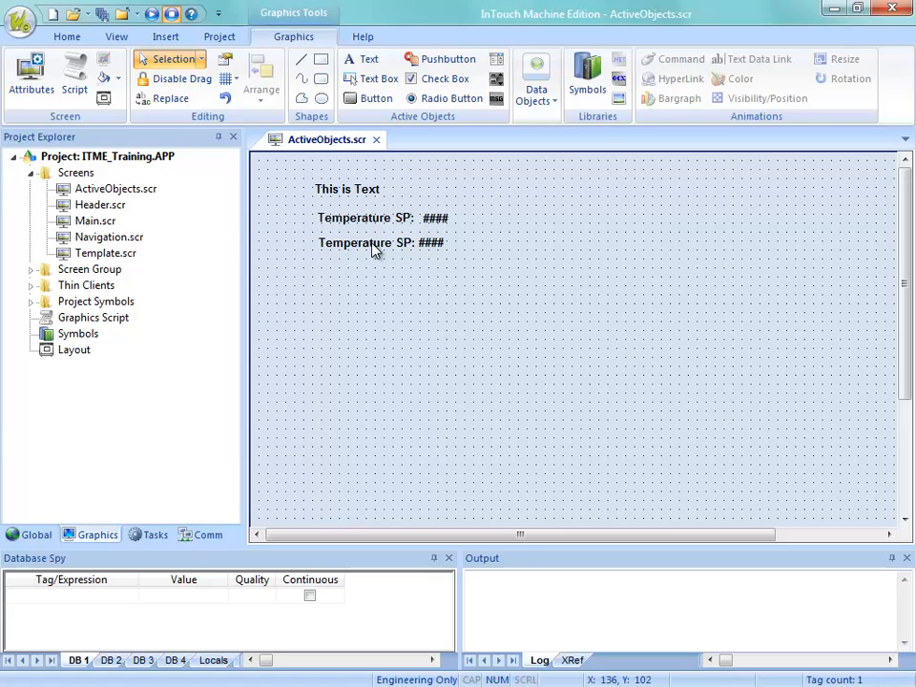
Add the text "Temperature SP" without a placeholder at about X 80, Y 124.
click(362, 59)
click(321, 269)
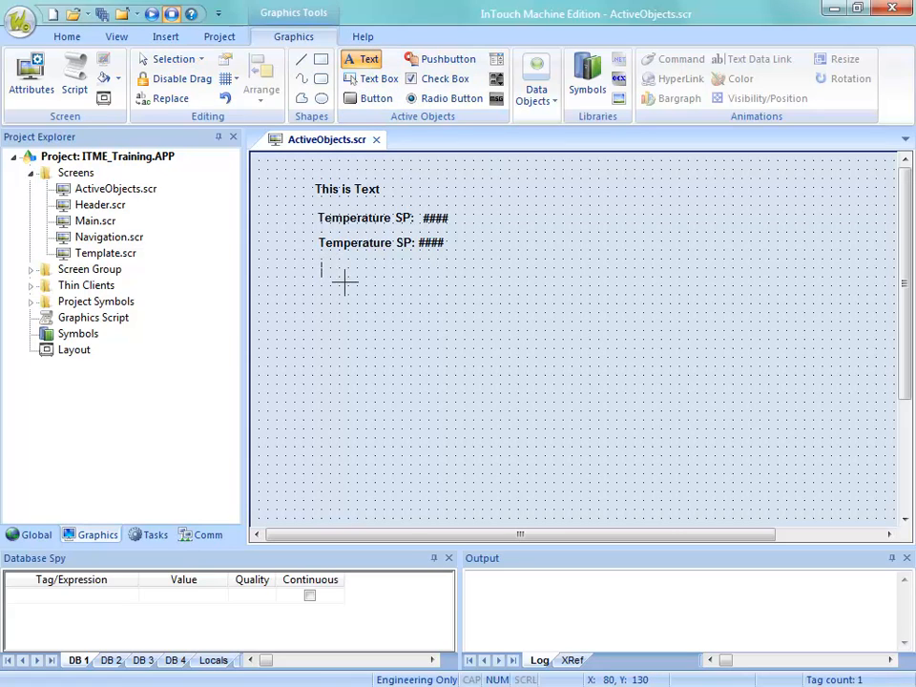
text(Temp)
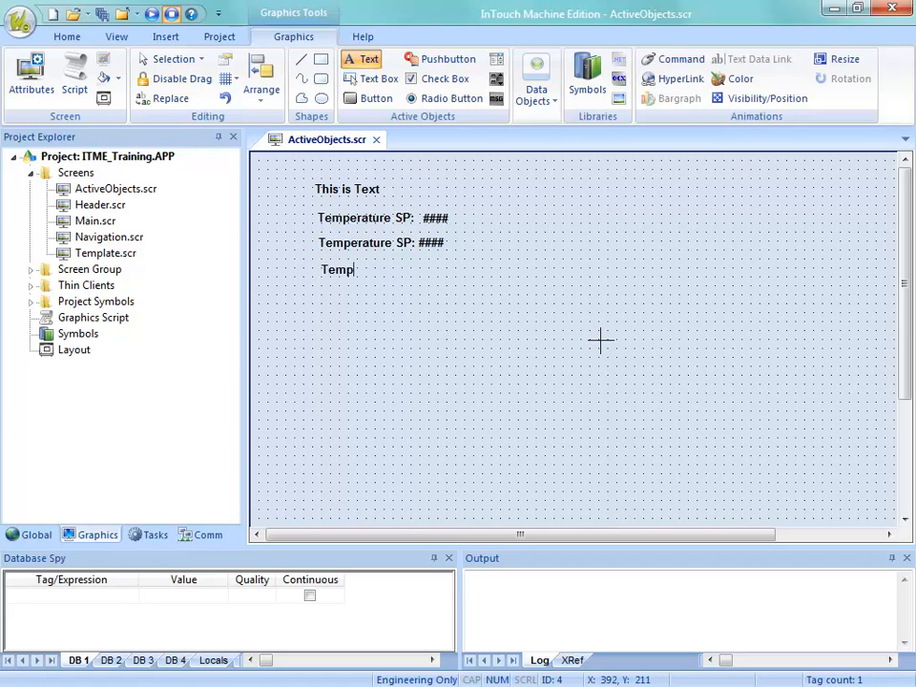
text(erature SP)
key(Escape)
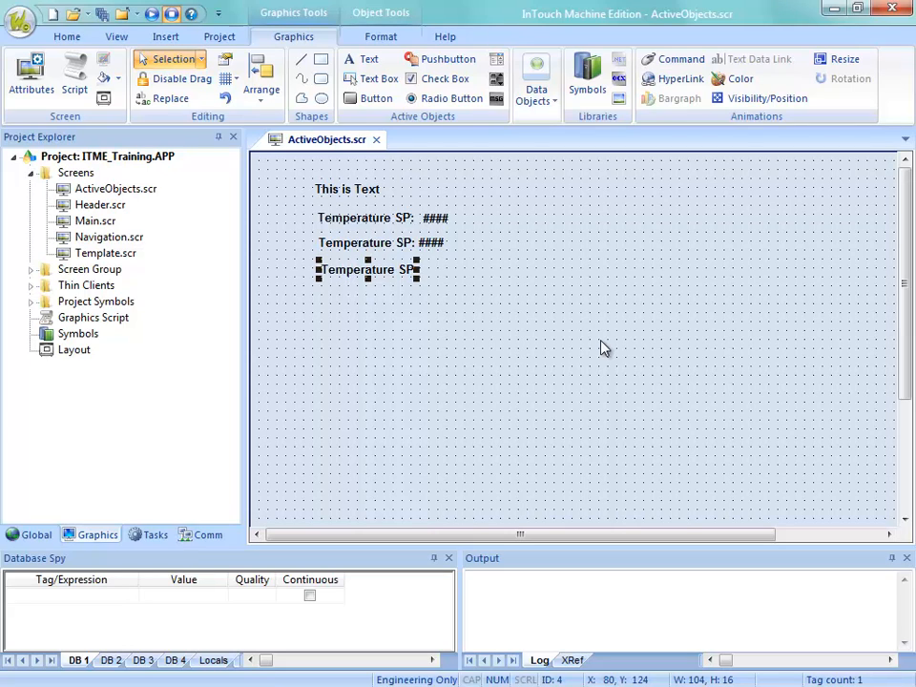
Add a Text Data Link to the "Temperature SP" text from its object properties, moving the dialog clear of the text objects.
double_click(370, 281)
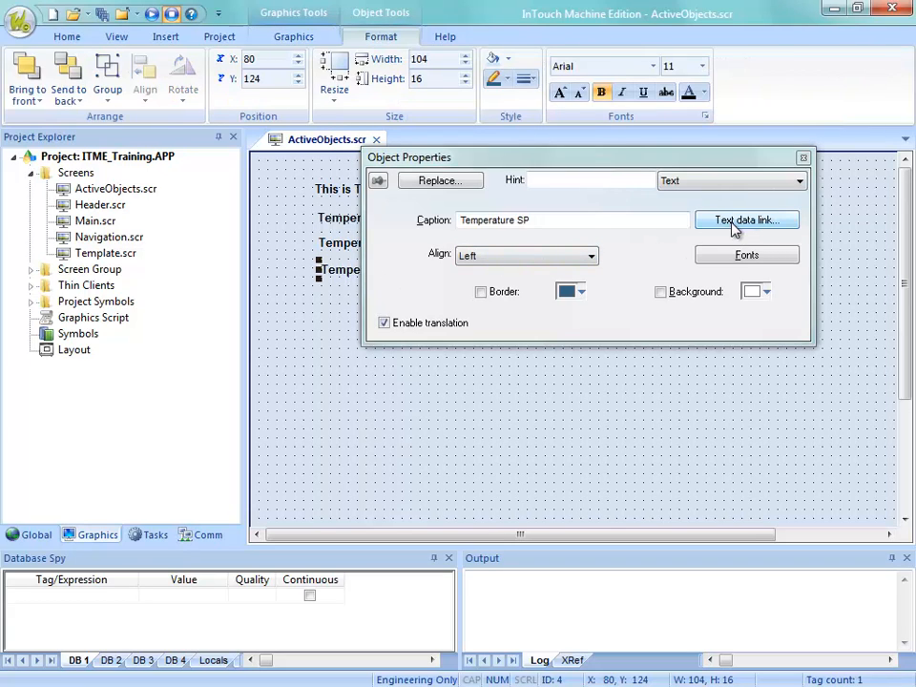
click(279, 36)
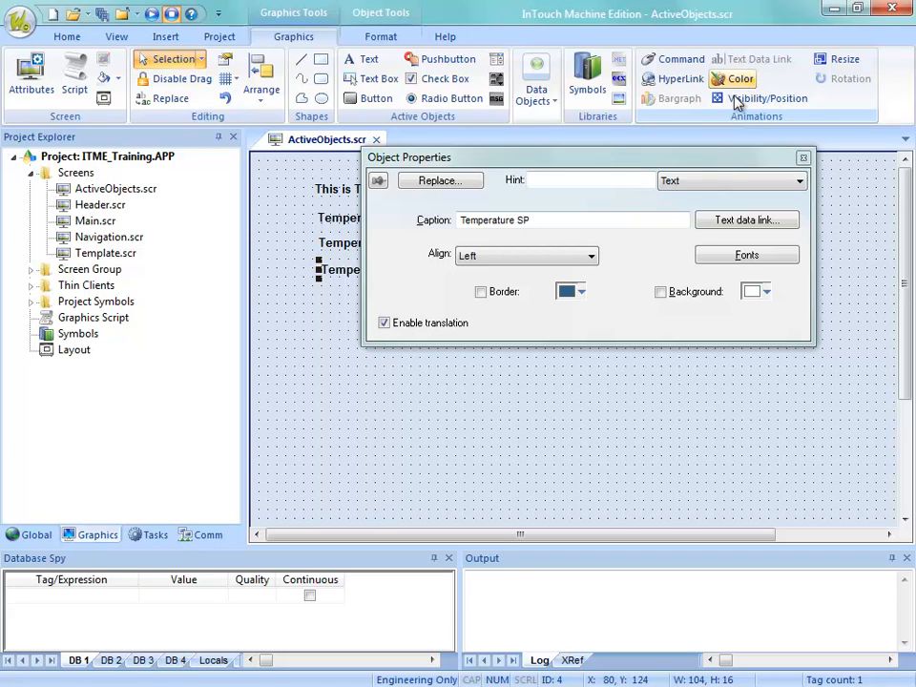
drag(608, 156, 426, 324)
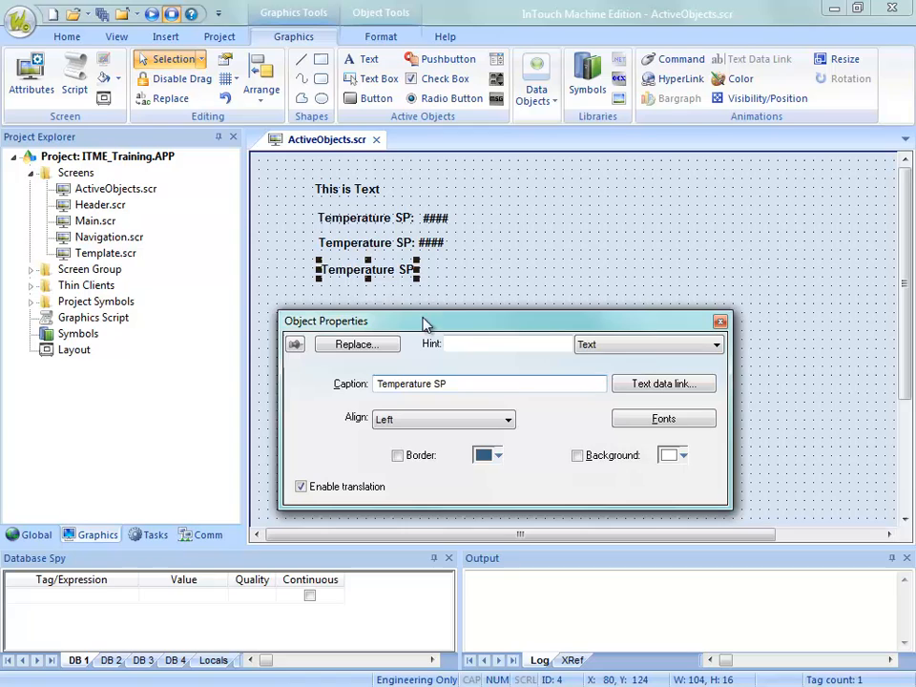
click(646, 385)
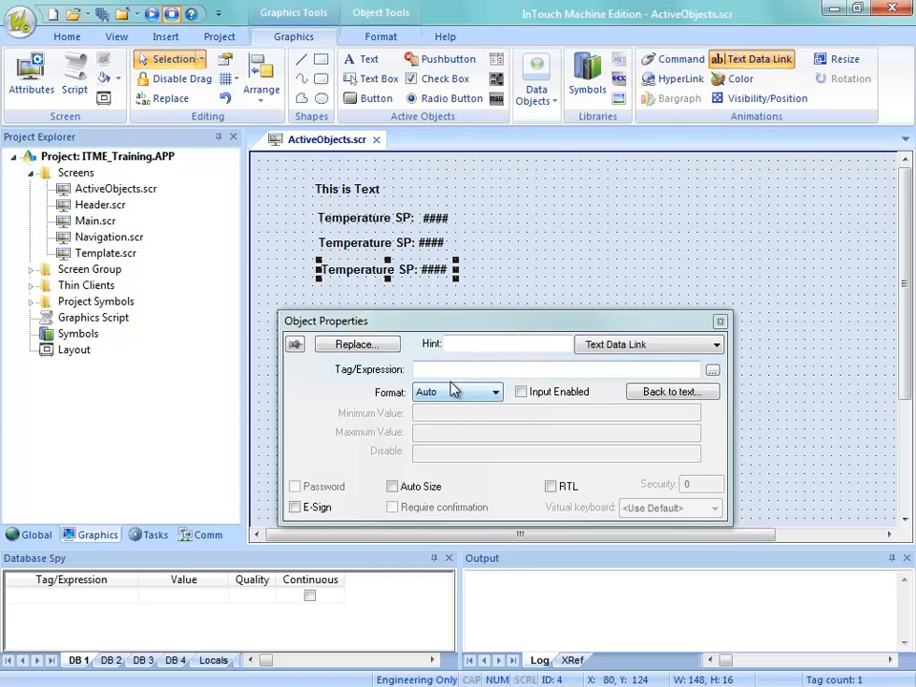
Review the caption of the third "Temperature SP: ####" text, link its Text Data Link to the existing TemperatureSP tag, and close the properties.
click(603, 349)
click(603, 360)
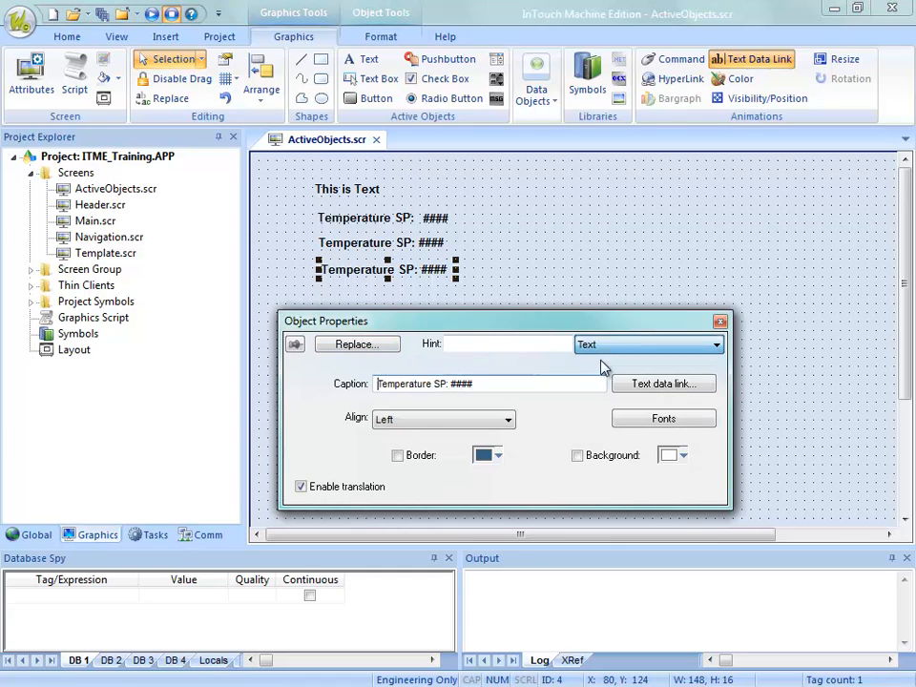
drag(444, 385, 474, 385)
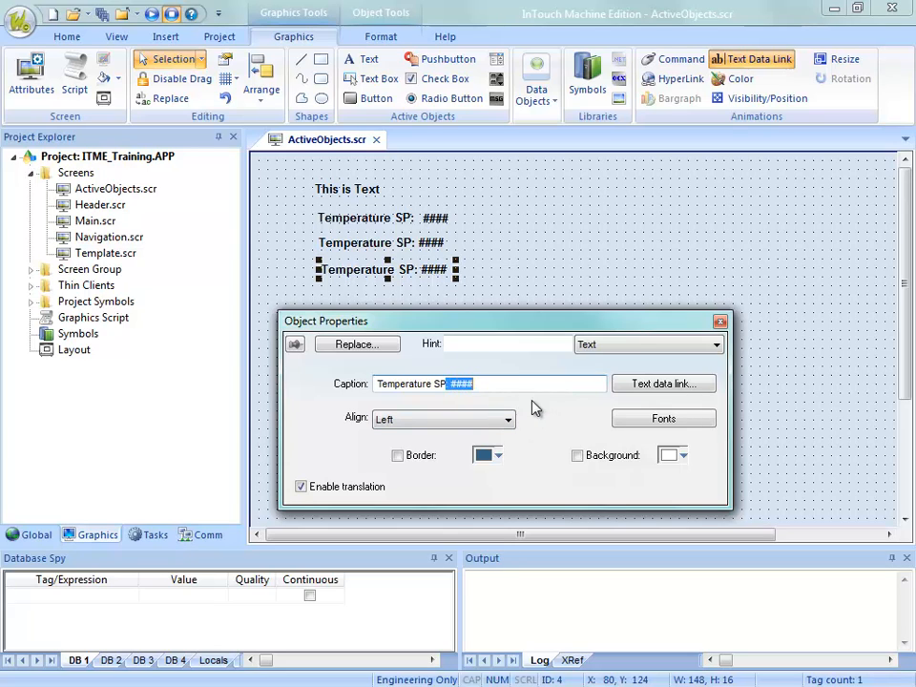
click(647, 386)
click(429, 371)
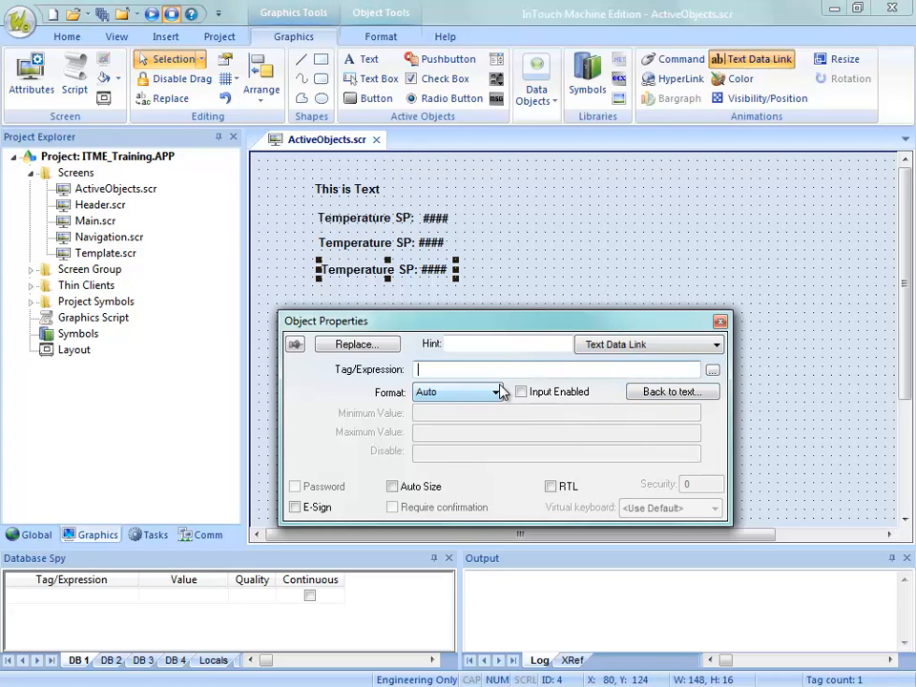
click(712, 370)
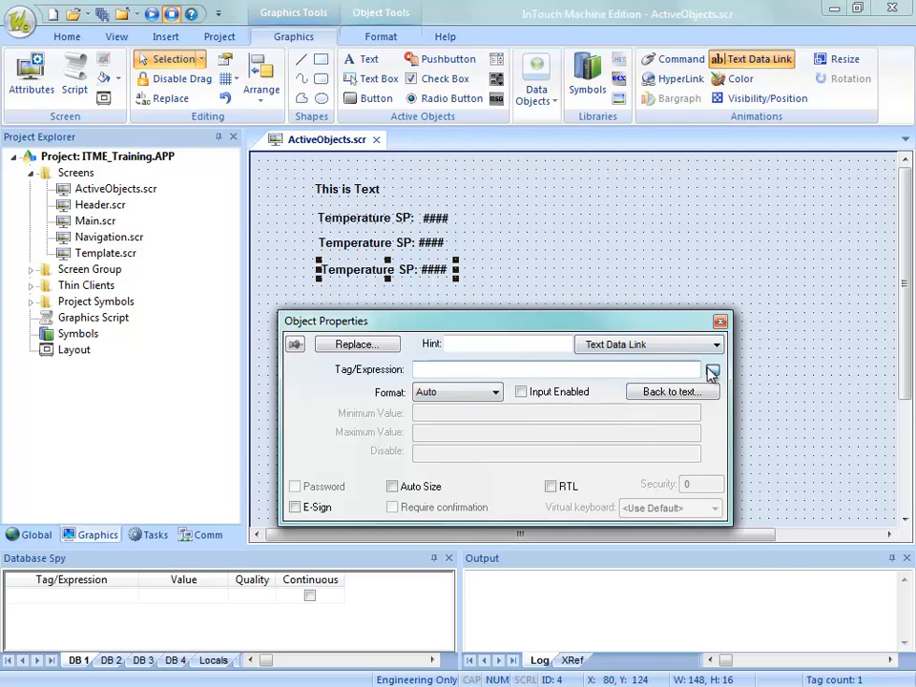
click(456, 337)
click(720, 271)
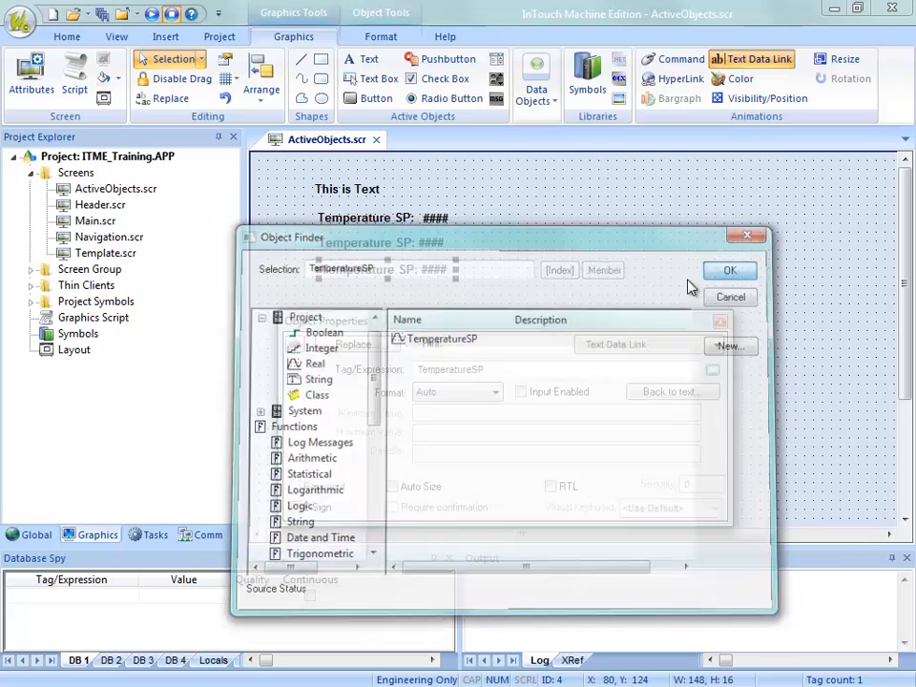
click(599, 265)
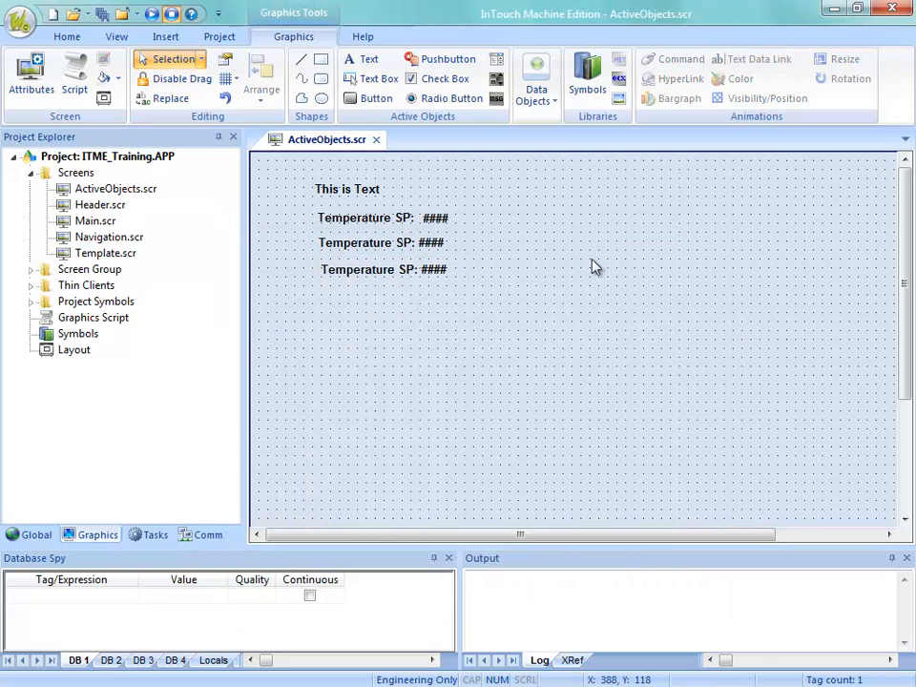
click(327, 194)
click(370, 219)
click(431, 219)
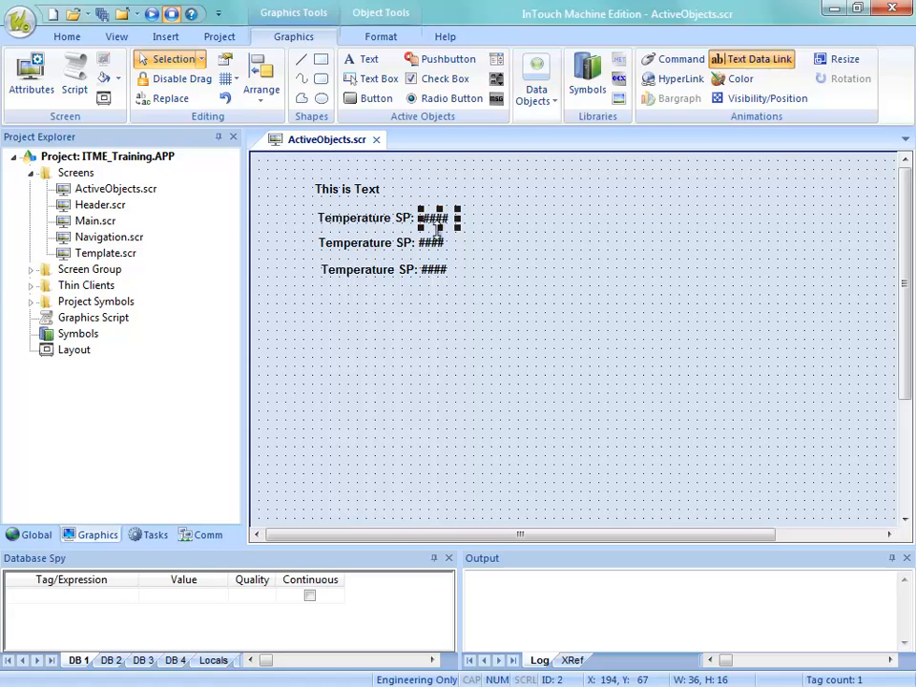
click(382, 246)
click(381, 272)
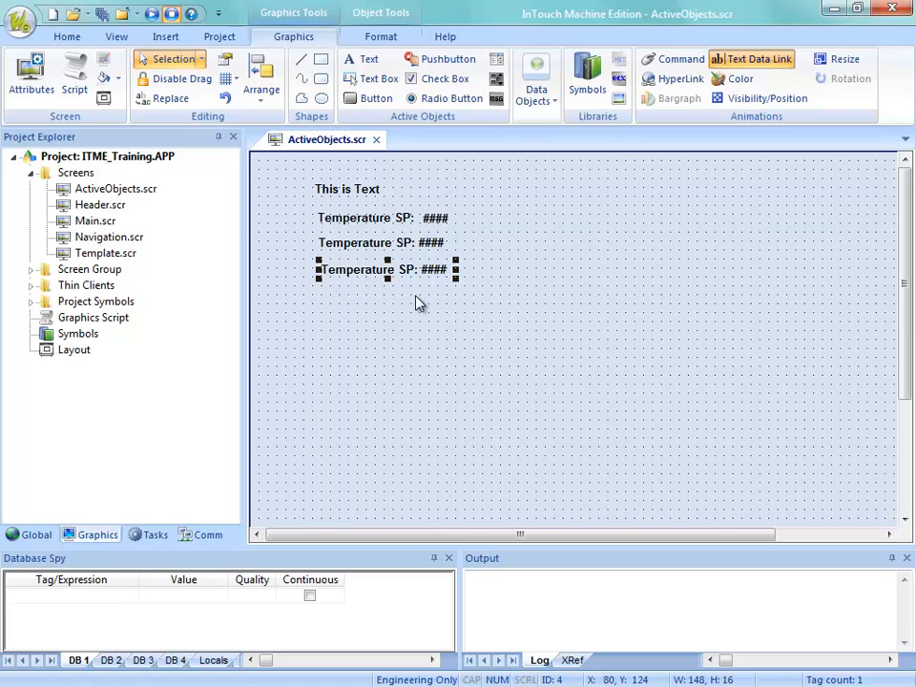
Duplicate the "This is Text" object to about X 340, Y 40, and open the copy's object properties.
click(357, 197)
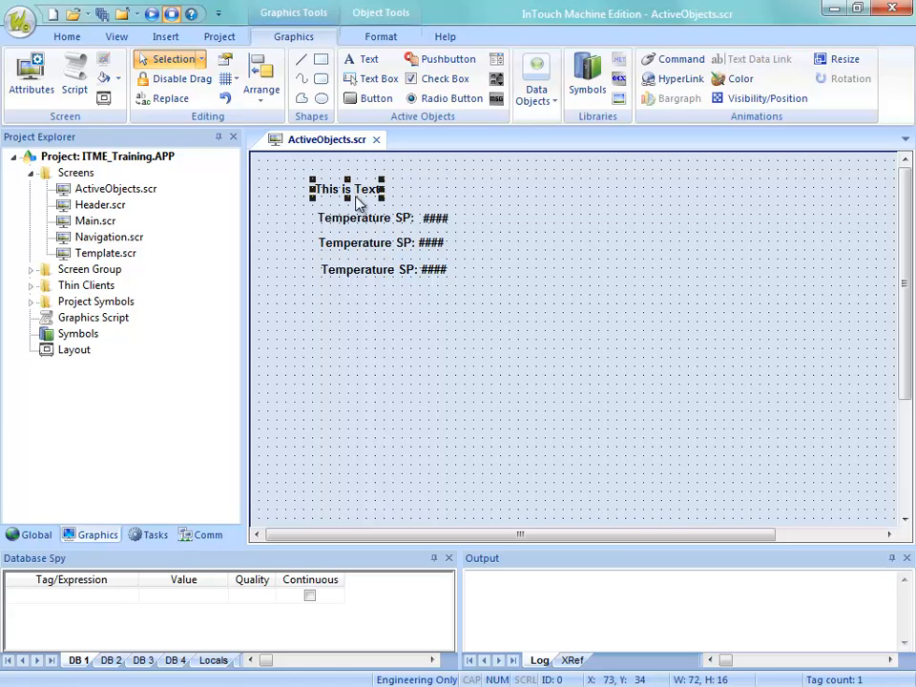
ctrl+drag(357, 198, 598, 200)
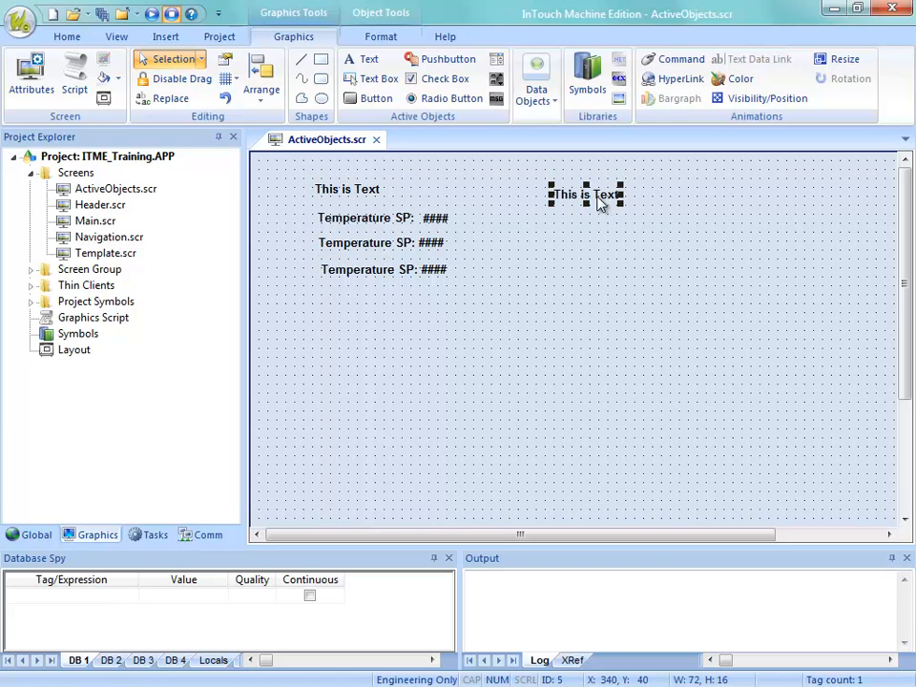
double_click(598, 200)
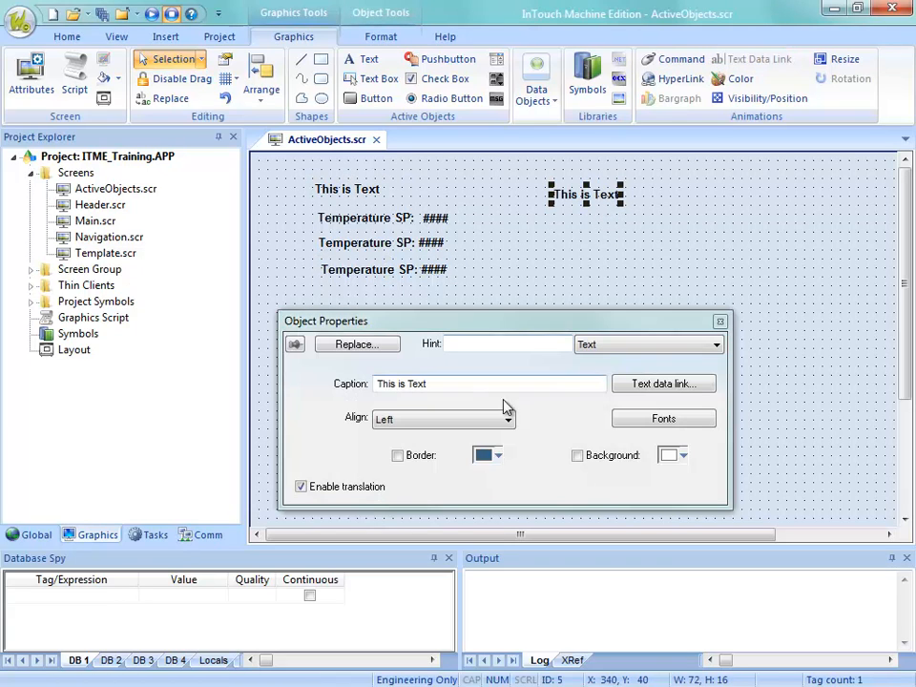
Format the copied text with font size 14 in red, and enable its border and background.
click(648, 424)
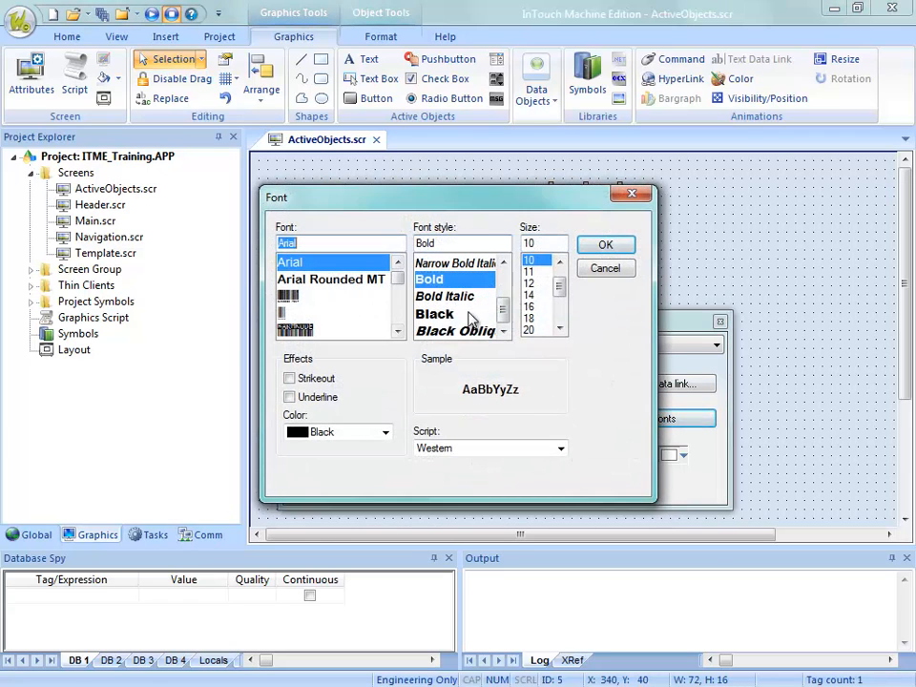
click(529, 295)
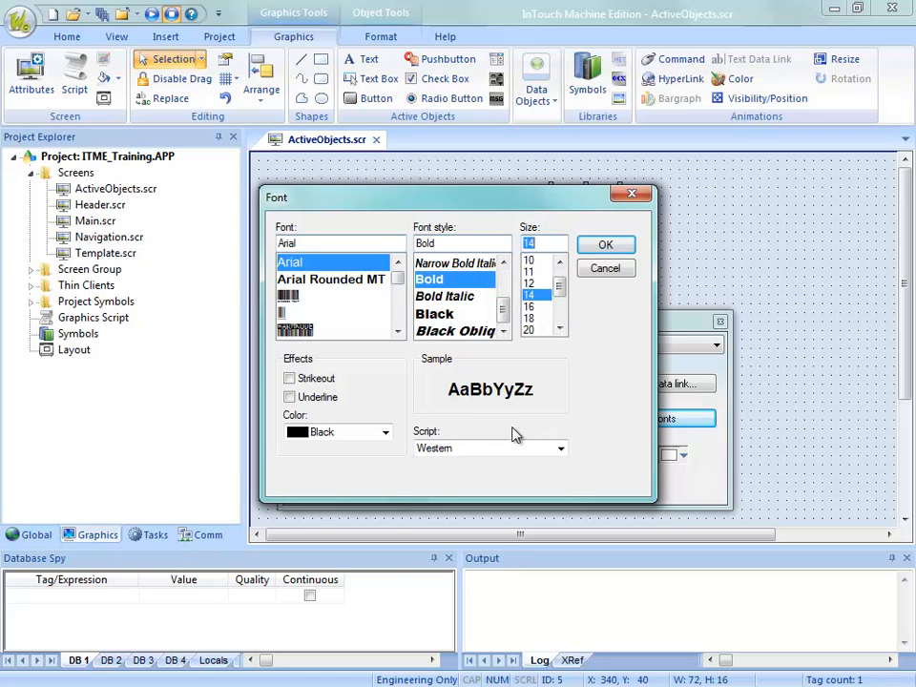
click(363, 435)
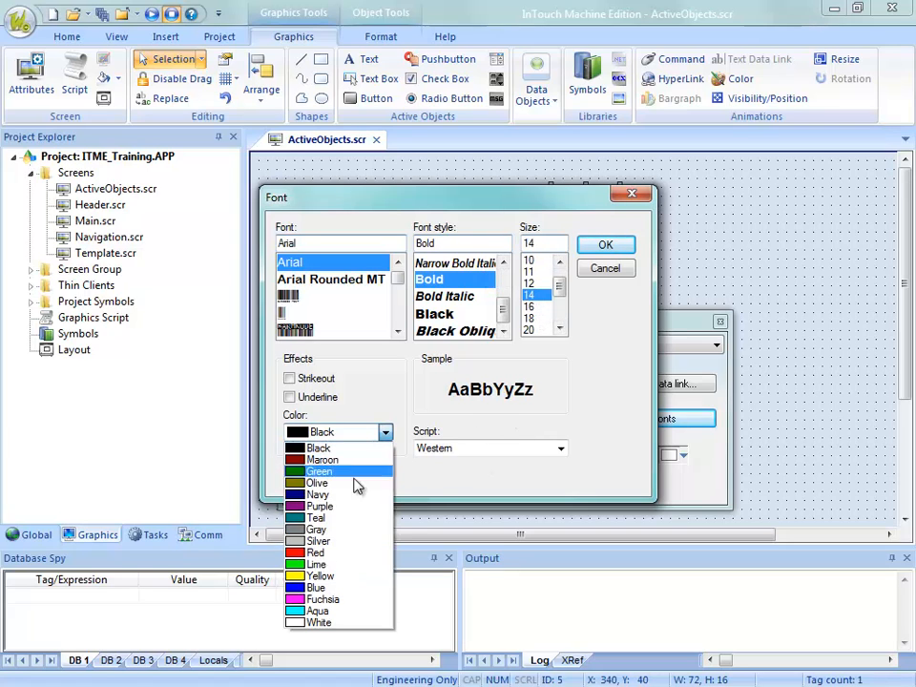
click(348, 604)
click(605, 244)
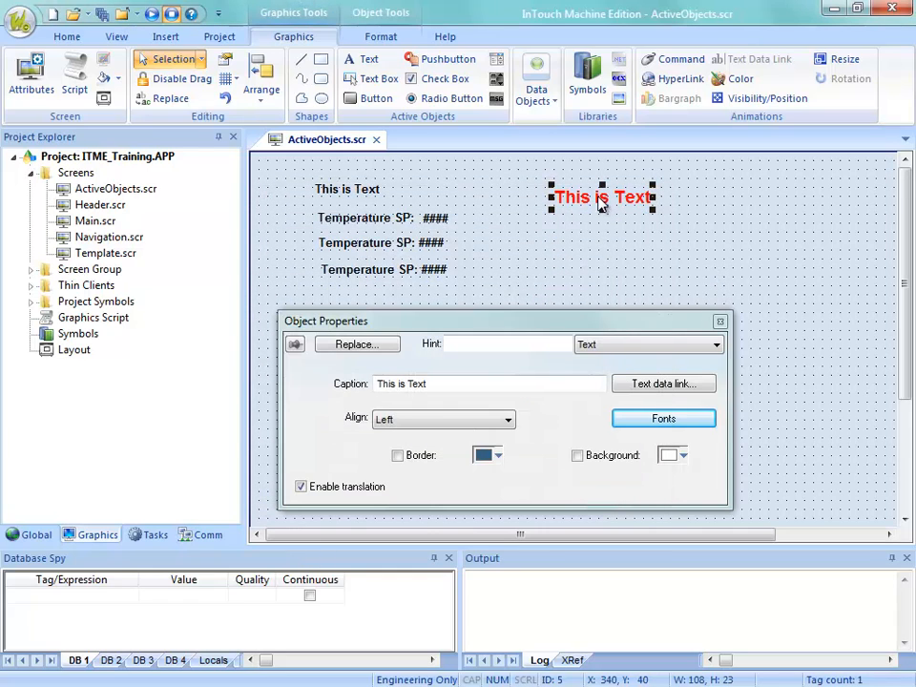
click(403, 461)
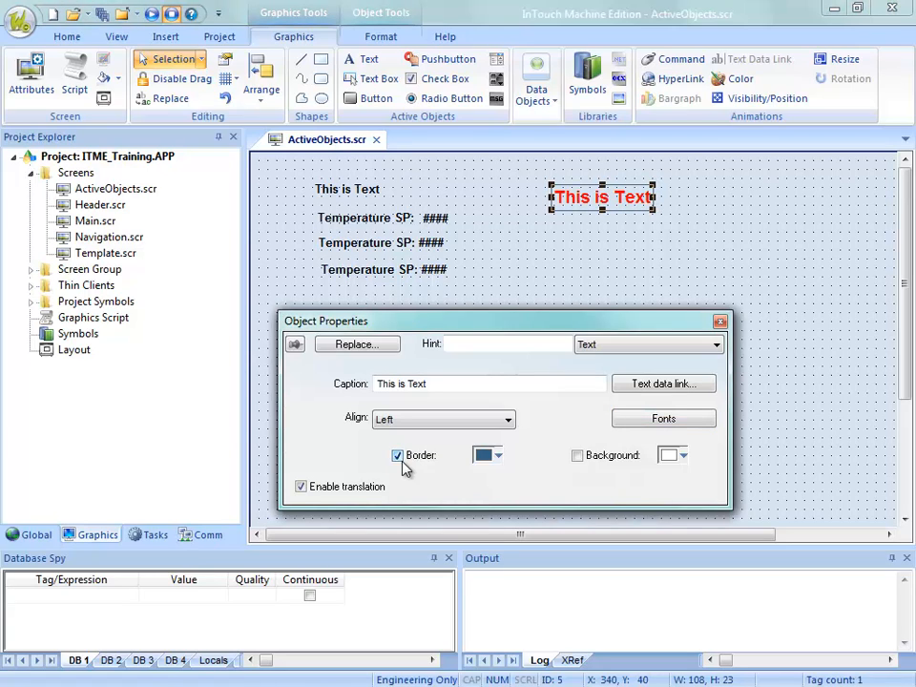
click(576, 458)
Try light green and orange backgrounds on the red text, return the background to white, and close the properties.
click(671, 456)
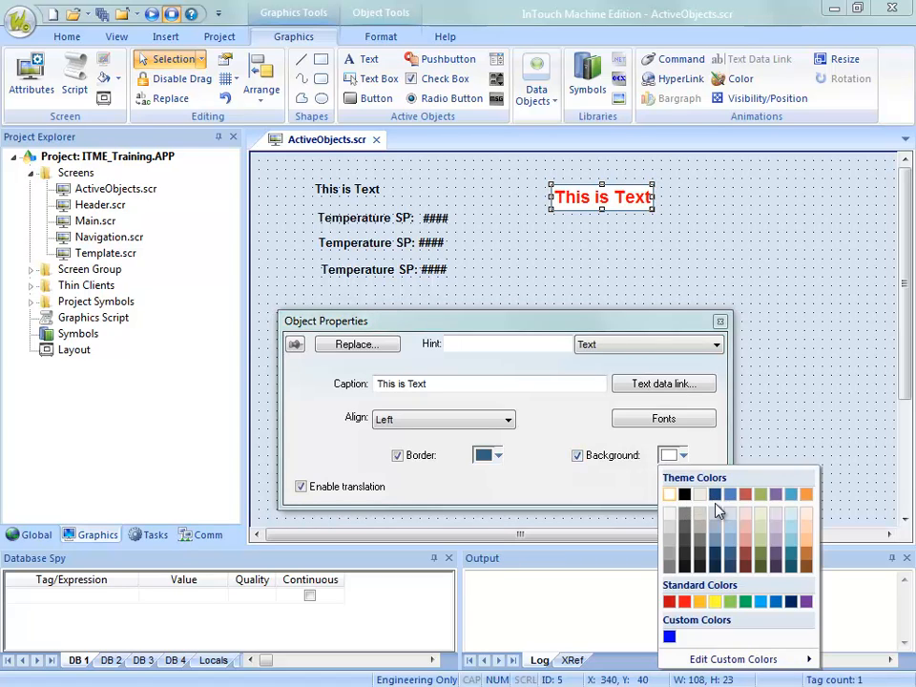
click(760, 539)
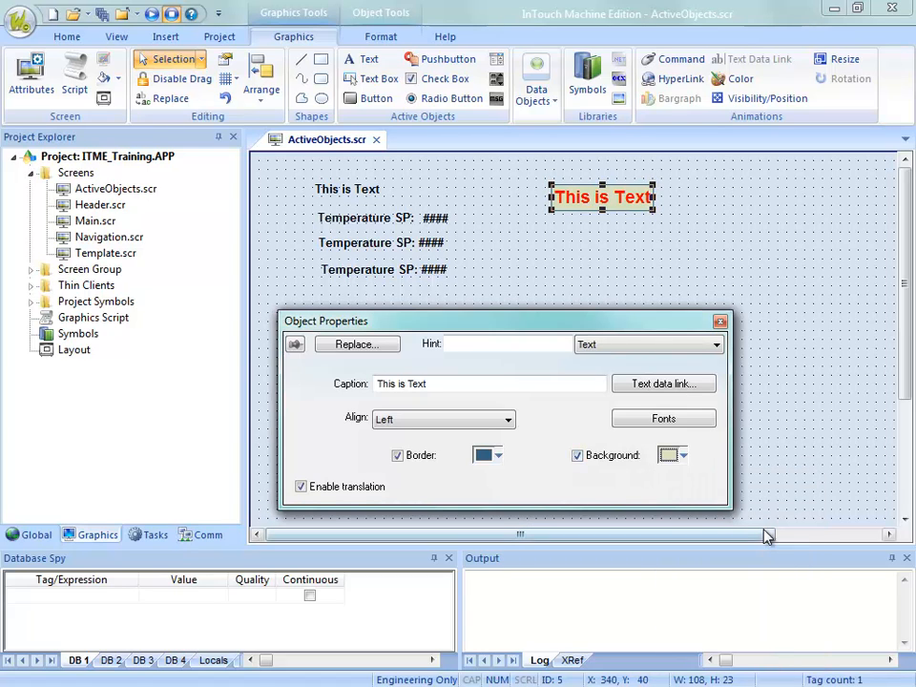
click(667, 455)
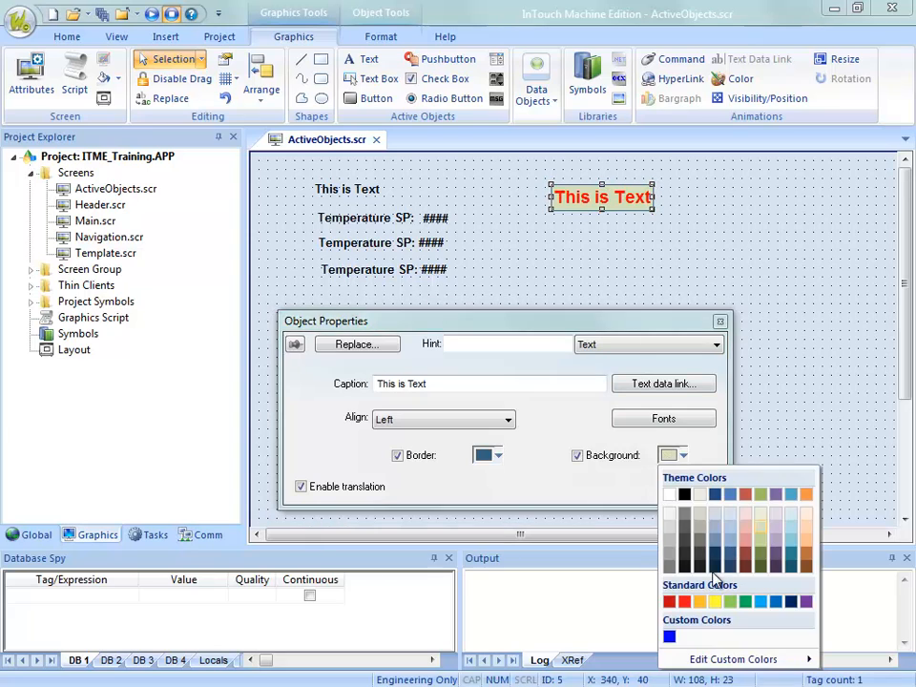
click(701, 602)
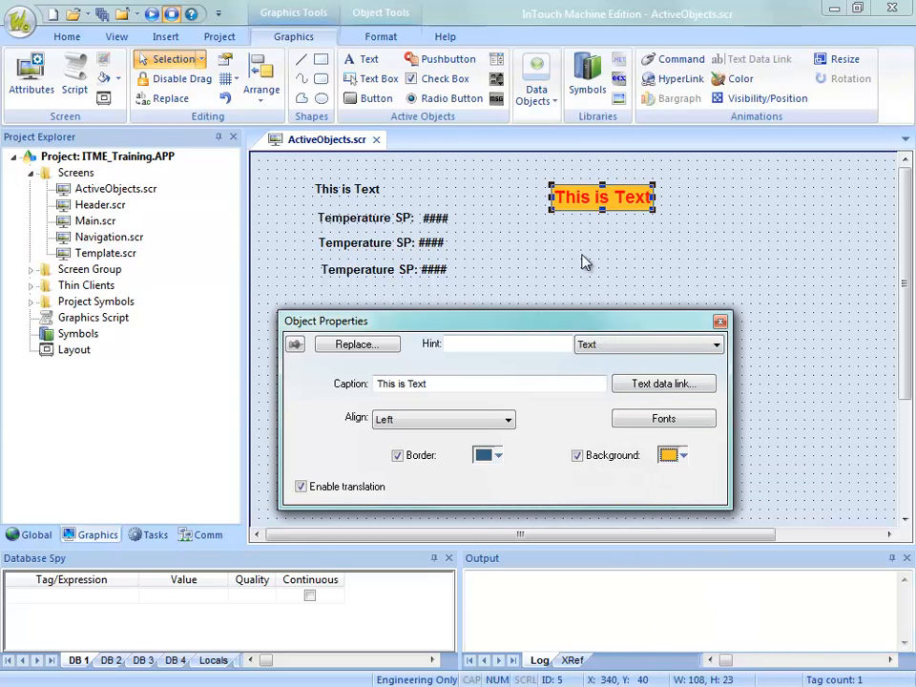
click(671, 456)
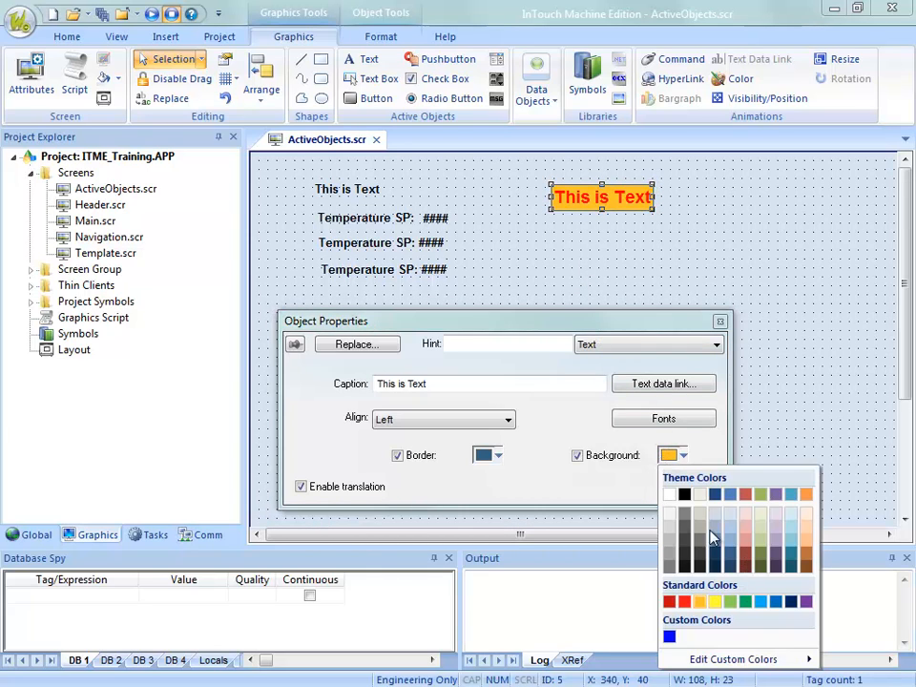
click(670, 494)
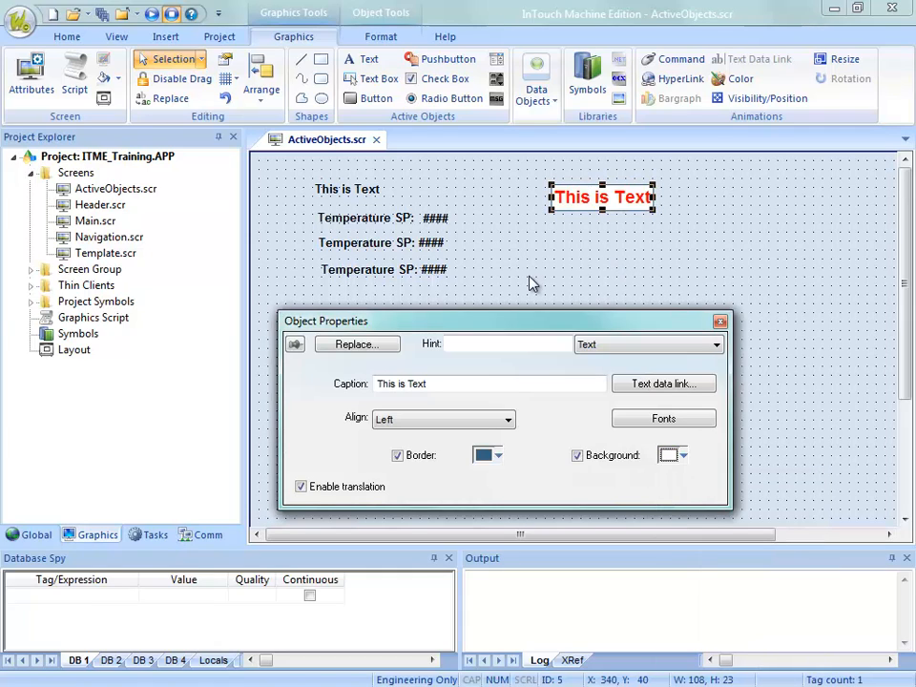
click(596, 254)
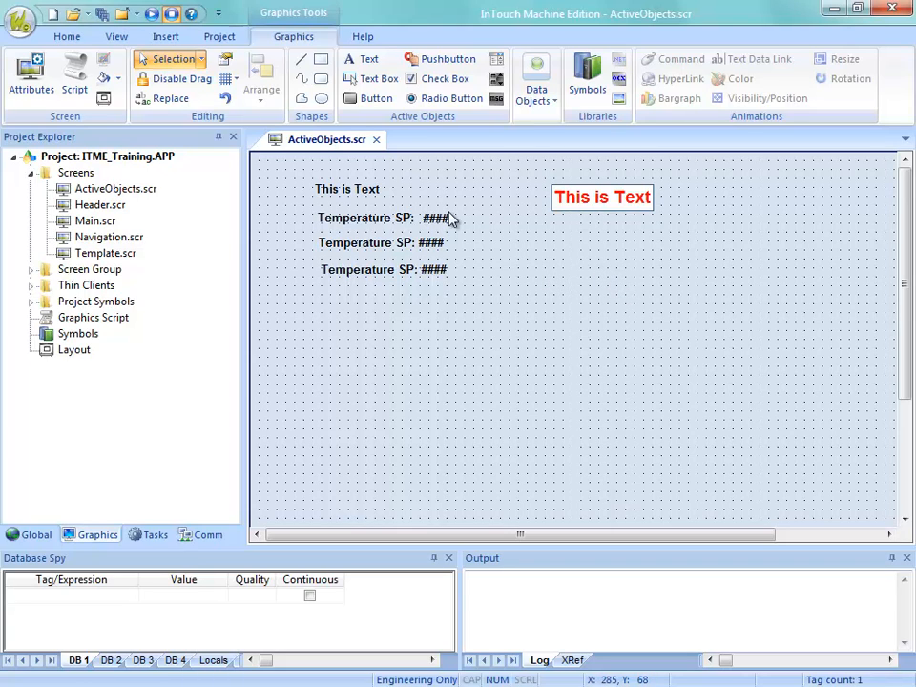
Duplicate the original "This is Text" object to about X 330, Y 90, and set the copy's font to Magneto Bold in red.
drag(350, 191, 584, 249)
double_click(584, 246)
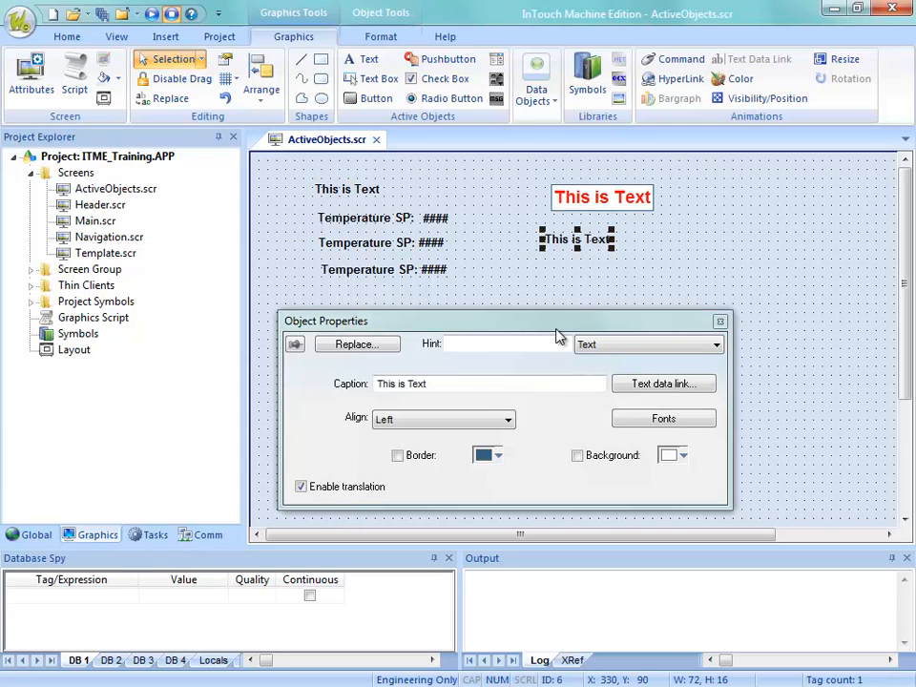
click(658, 419)
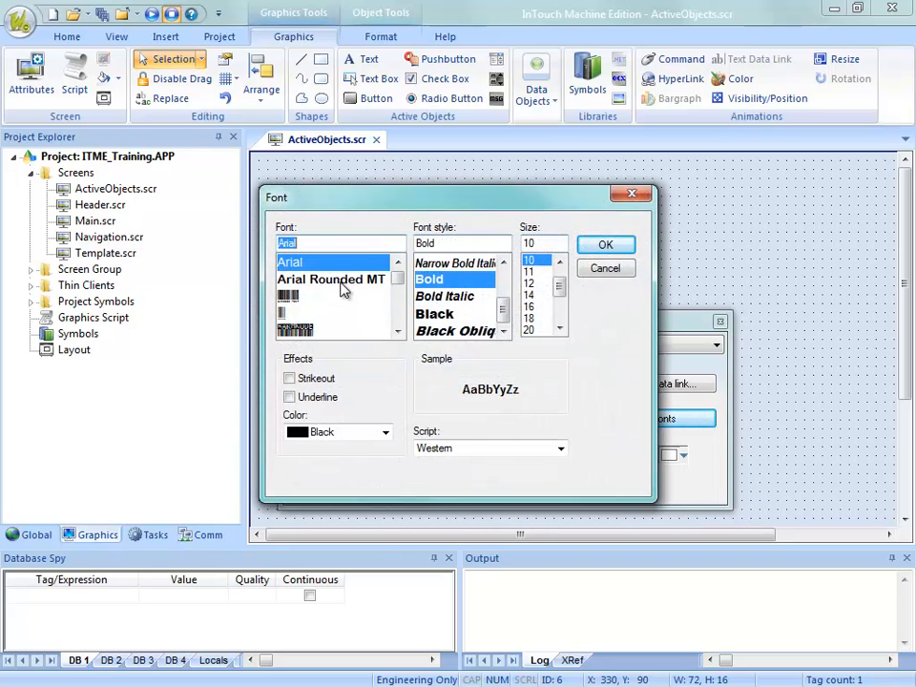
text(m)
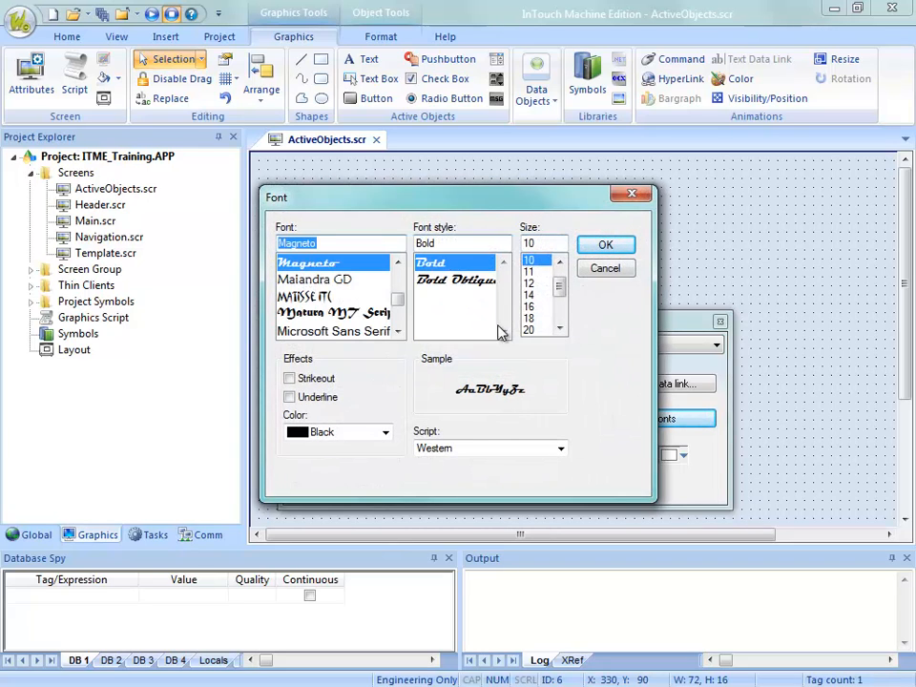
click(380, 432)
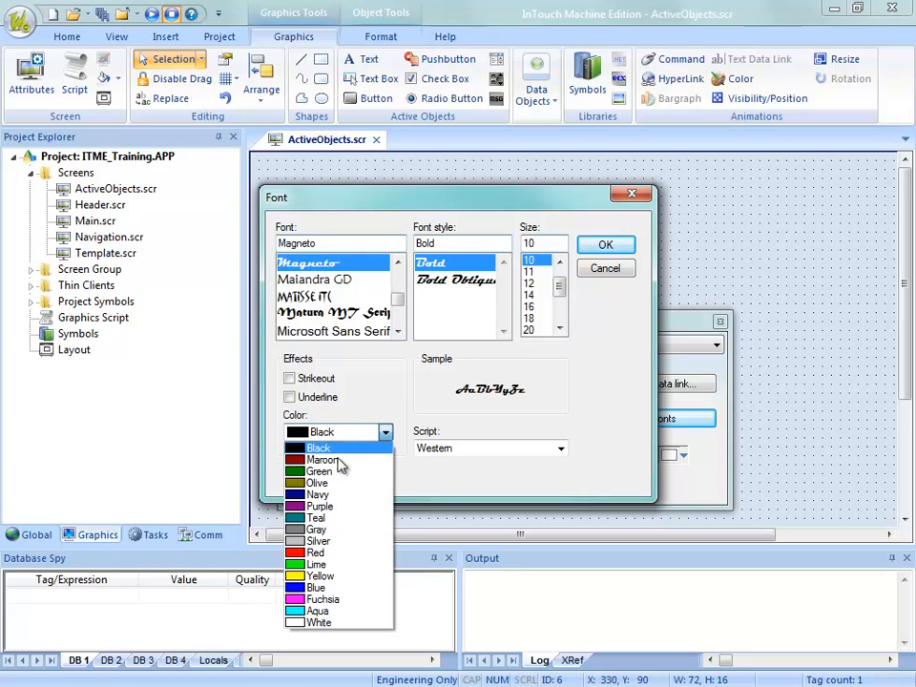
click(319, 553)
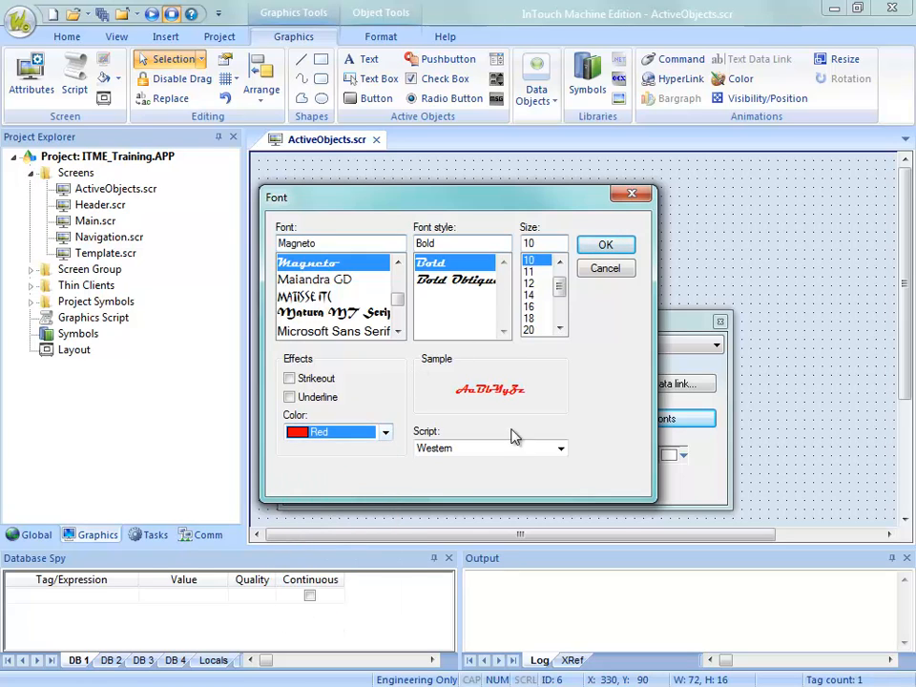
click(605, 247)
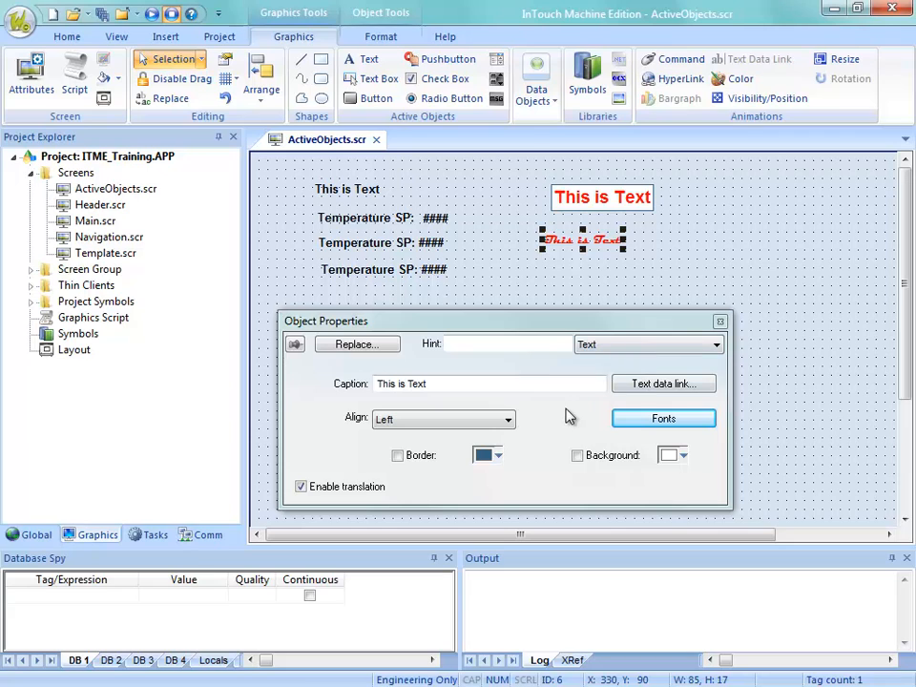
Check the Magneto text's font settings without changing them, and enlarge the text object to about 202 by 40.
click(618, 420)
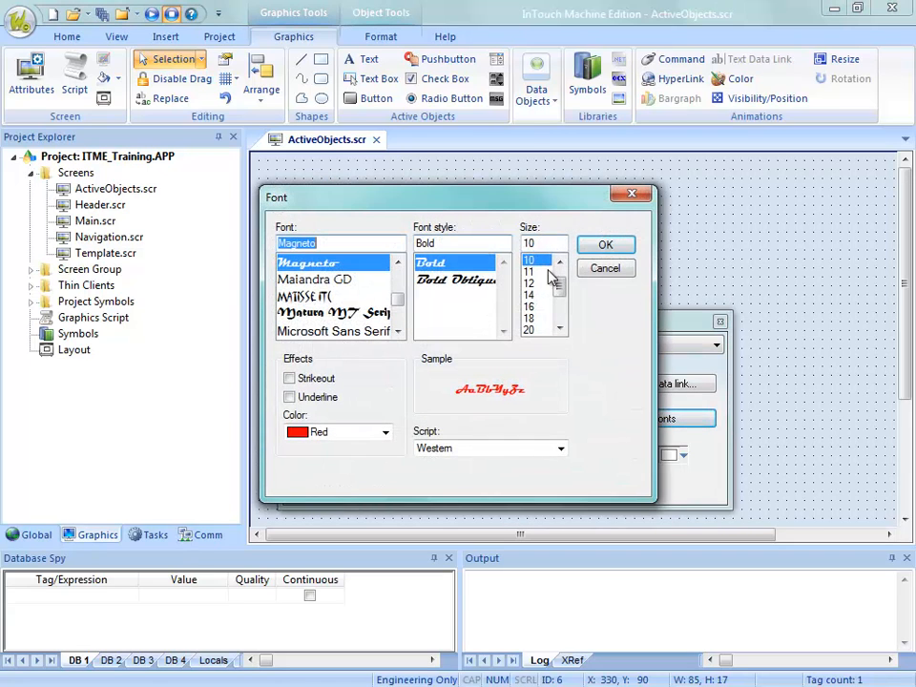
click(597, 268)
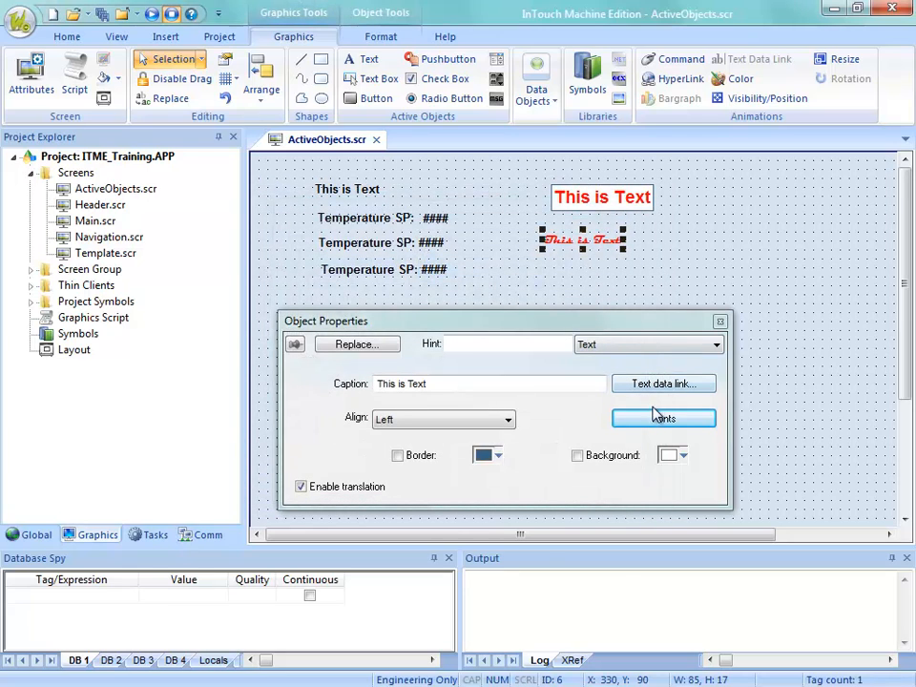
drag(622, 246, 721, 275)
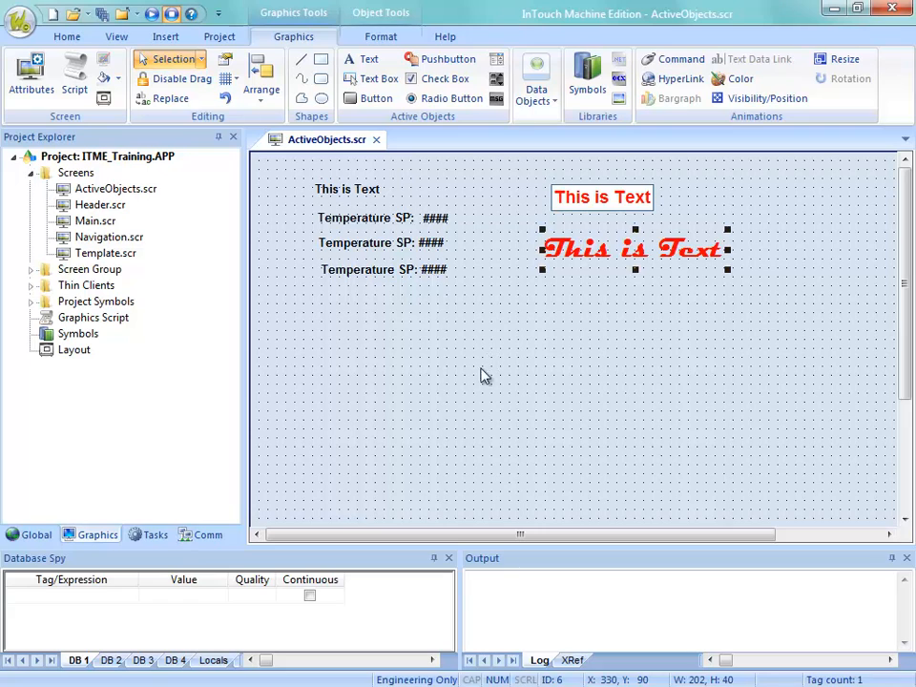
Draw a rectangle of about 121 by 81 to the right of the red texts and place it at about X 690, Y 70.
drag(499, 537, 640, 554)
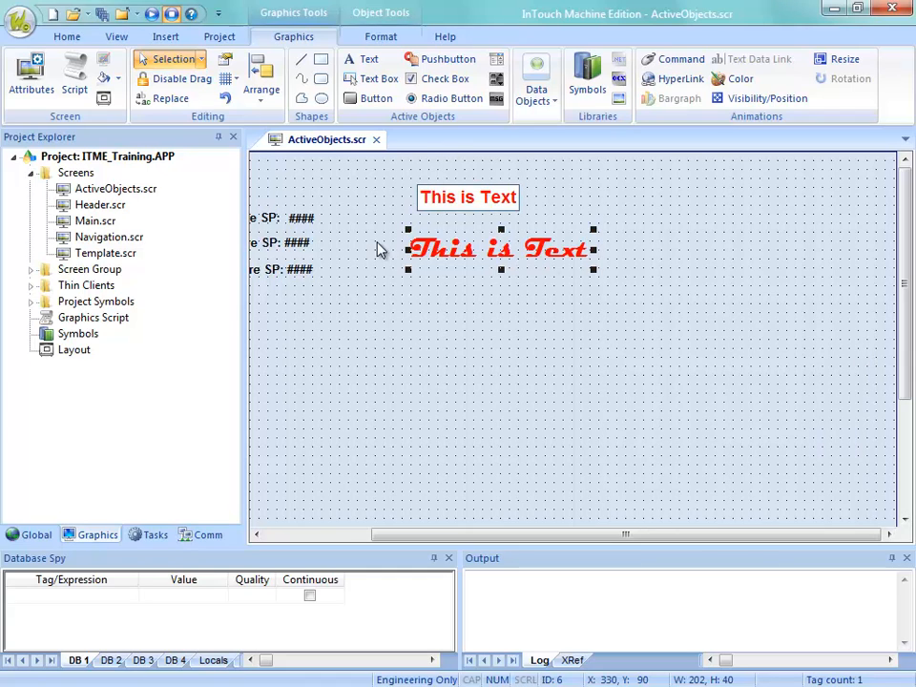
click(320, 59)
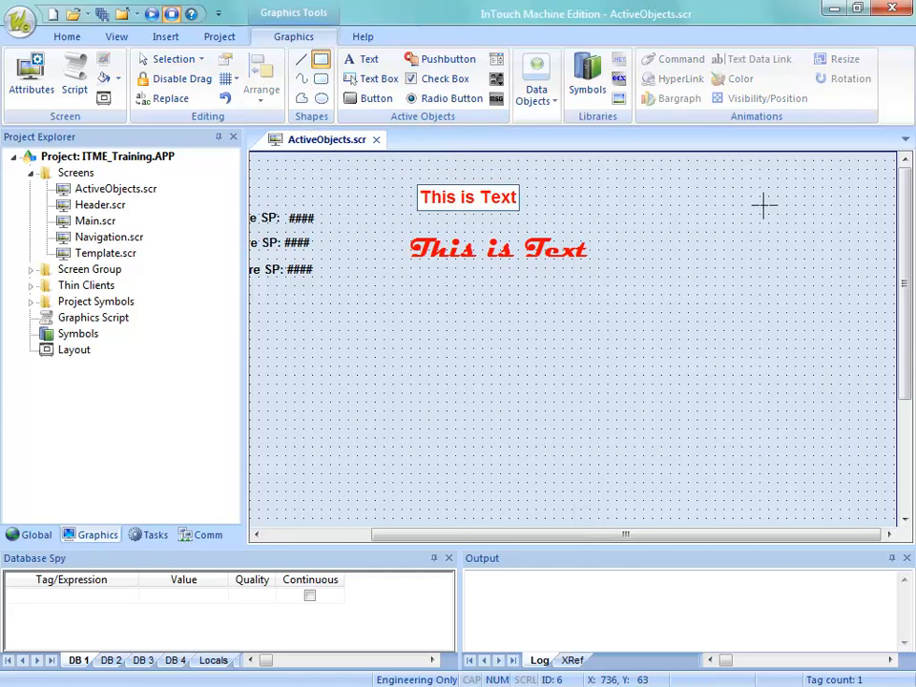
drag(777, 214, 867, 250)
mouse_move(898, 294)
mouse_down()
mouse_move(887, 286)
mouse_move(894, 252)
mouse_move(912, 258)
mouse_move(900, 262)
mouse_move(906, 270)
mouse_move(839, 261)
mouse_up()
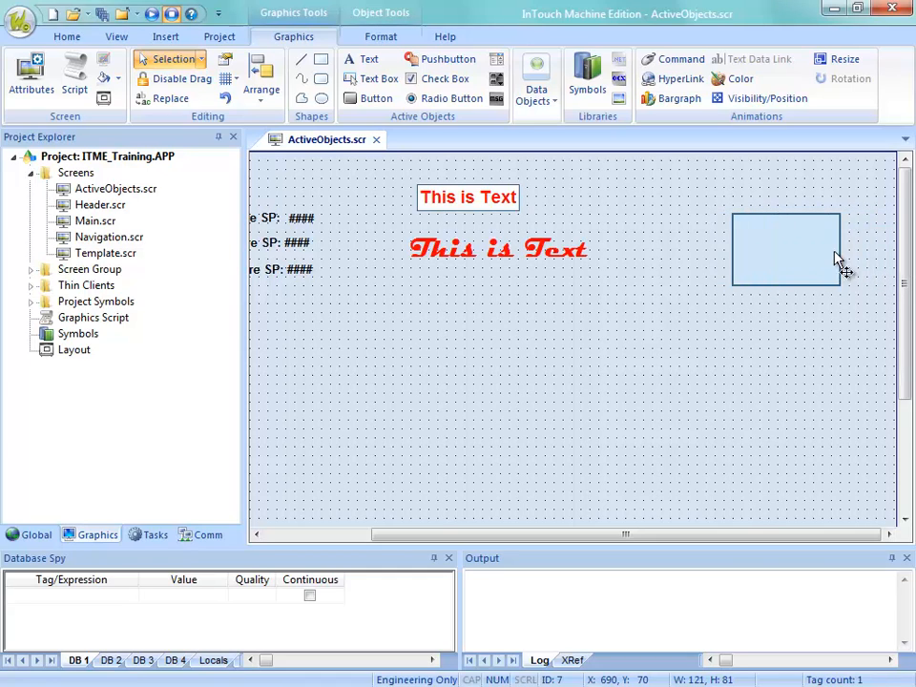
Delete the rectangle and add a text object made of a long row of # characters in the same area.
key(Delete)
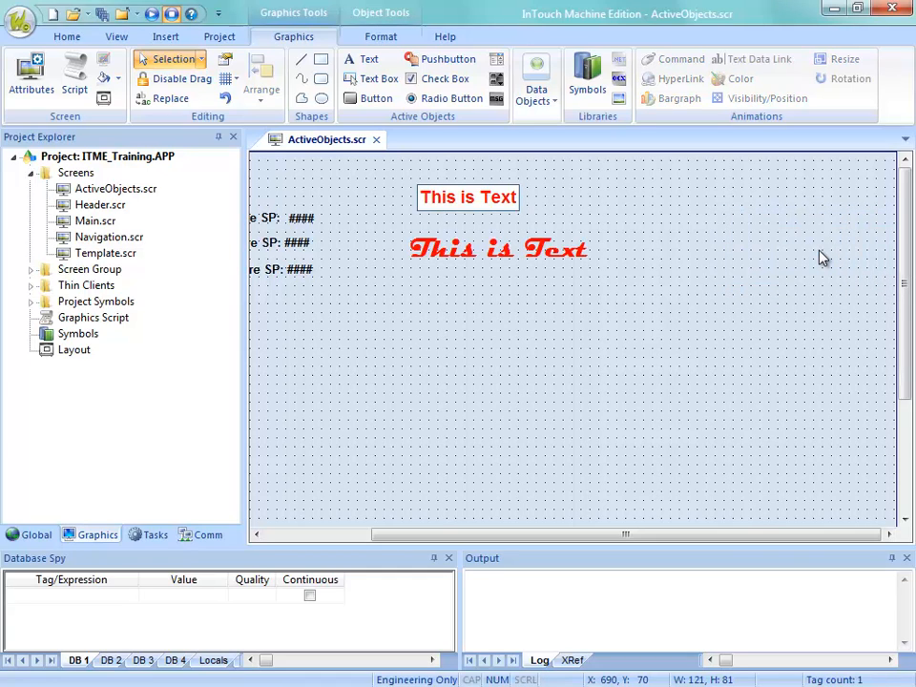
click(366, 60)
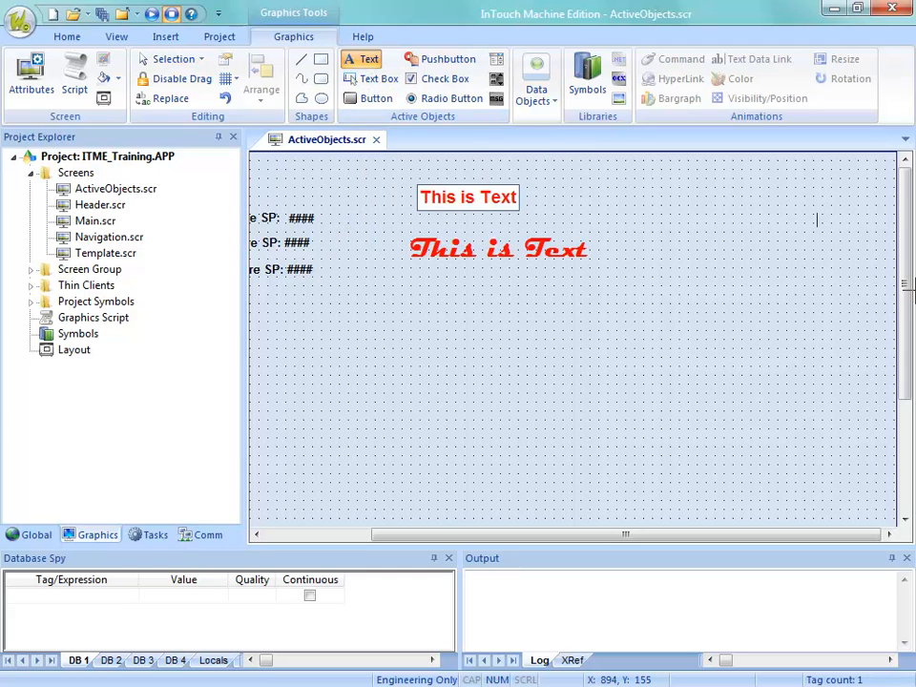
text(###)
text(##########)
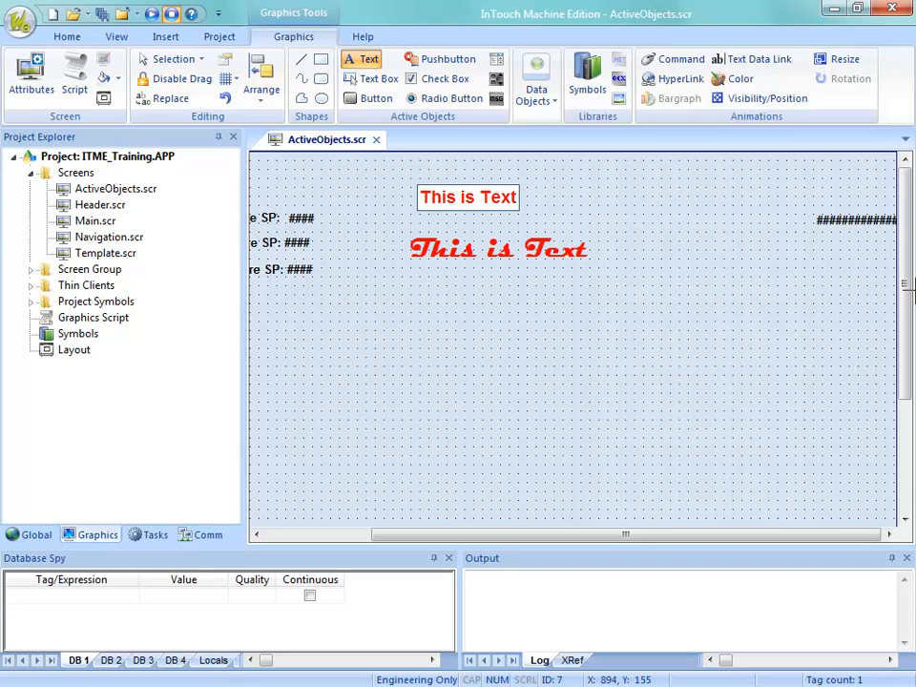
key(Escape)
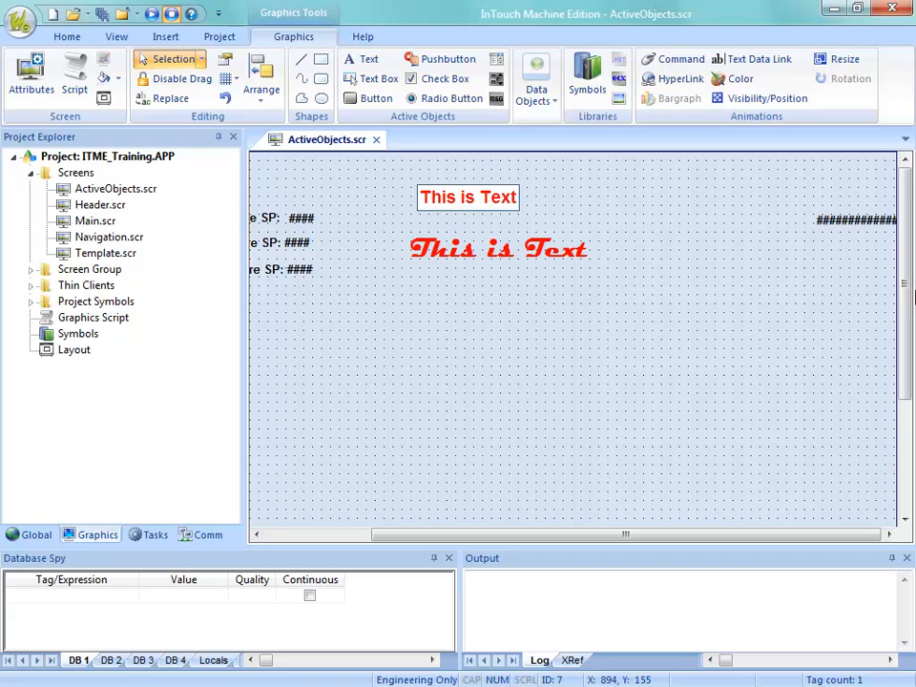
Move the long # text away from the edge of the work area to about X 640, Y 70.
click(843, 227)
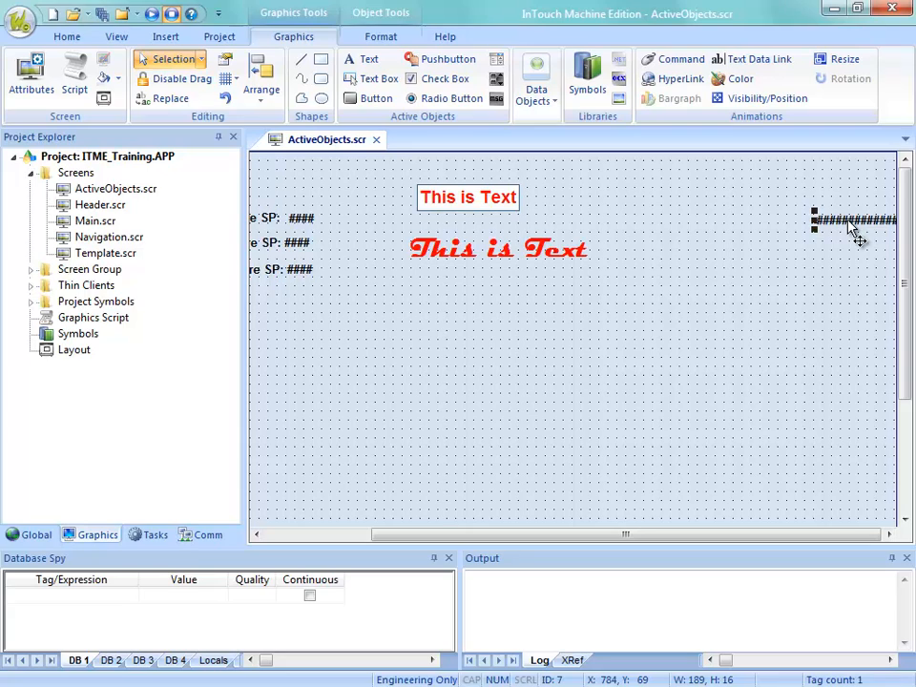
drag(848, 220, 836, 218)
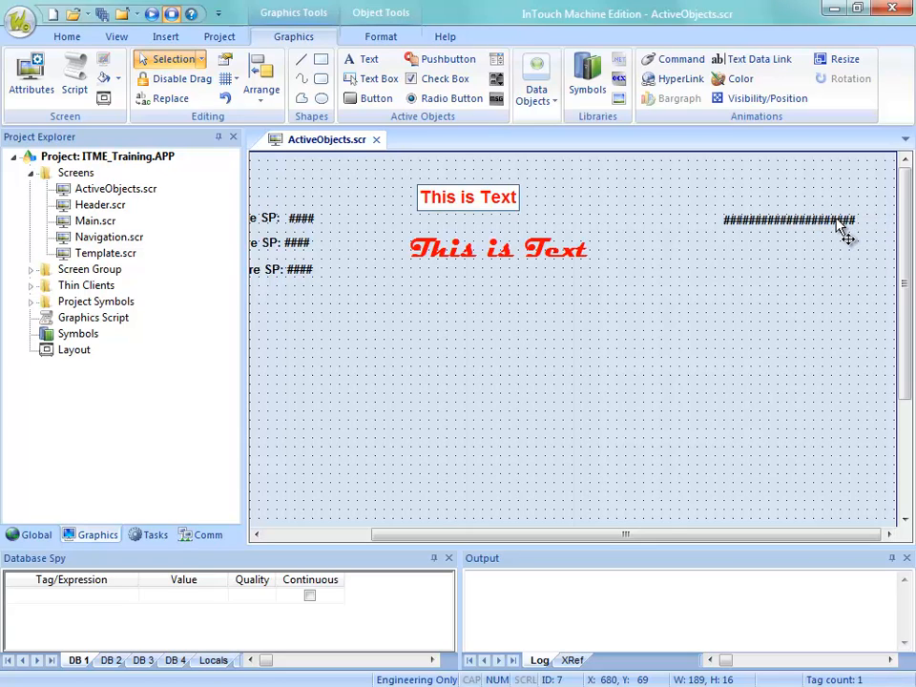
click(838, 222)
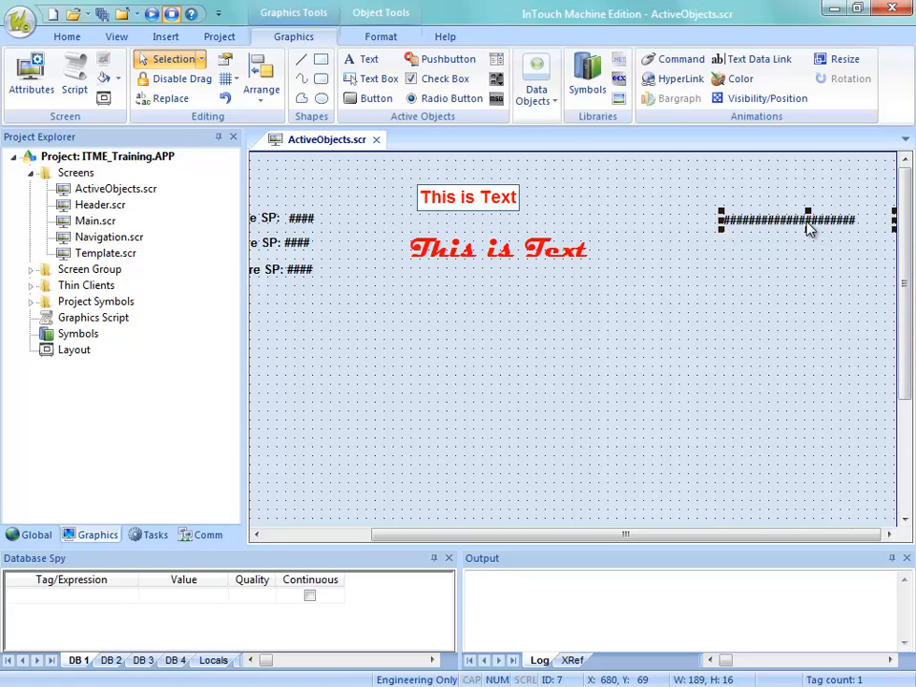
drag(809, 227, 914, 221)
mouse_move(811, 237)
mouse_down()
mouse_move(782, 231)
mouse_move(832, 231)
mouse_move(796, 228)
mouse_up()
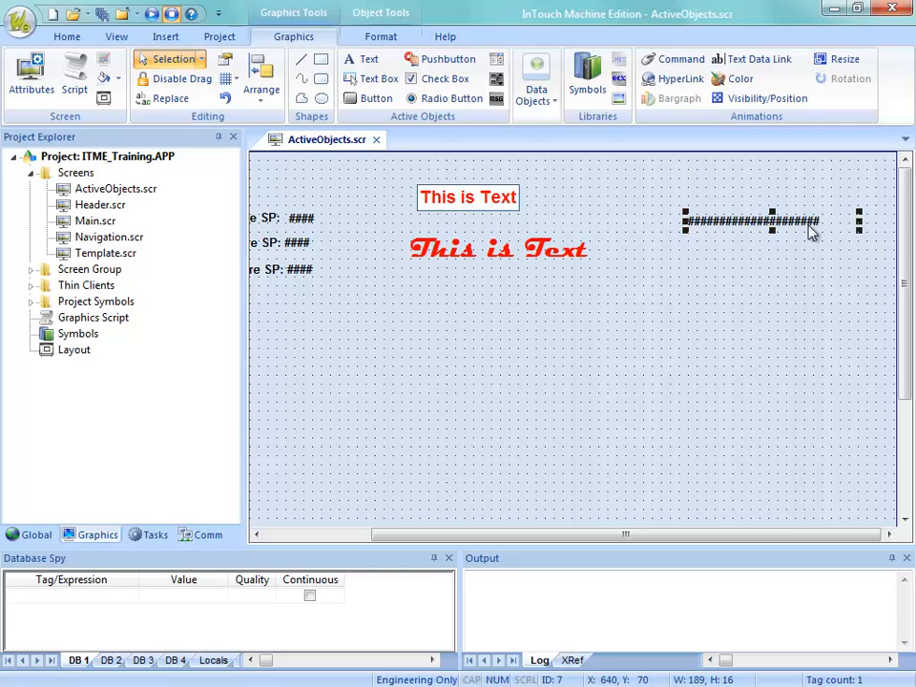
Change the long # text's font to Courier and move the text beside the boxed red text, at about X 480, Y 50.
double_click(722, 230)
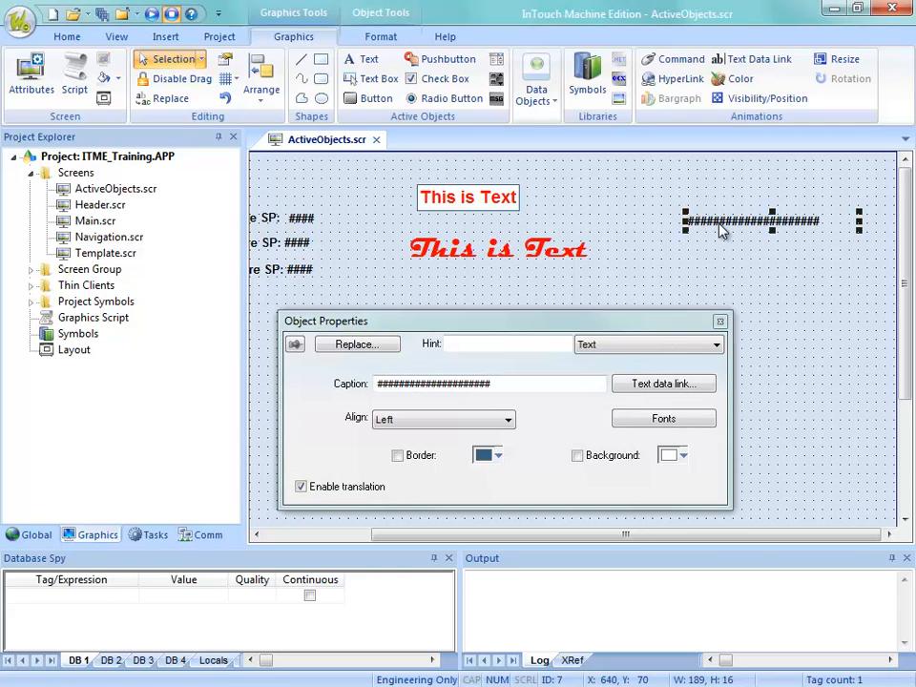
click(631, 417)
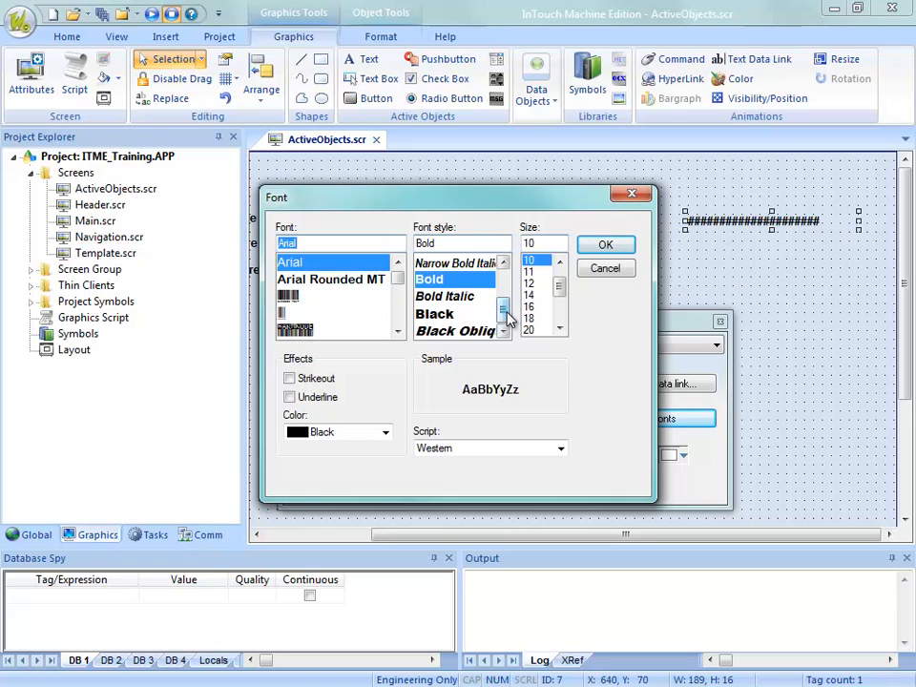
click(365, 281)
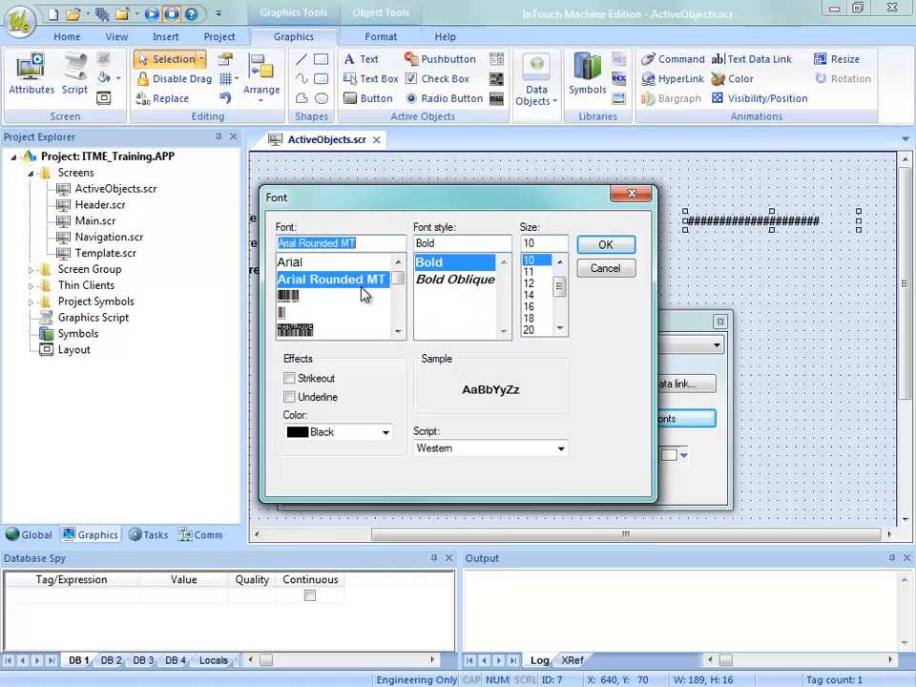
text(c)
click(398, 331)
click(398, 330)
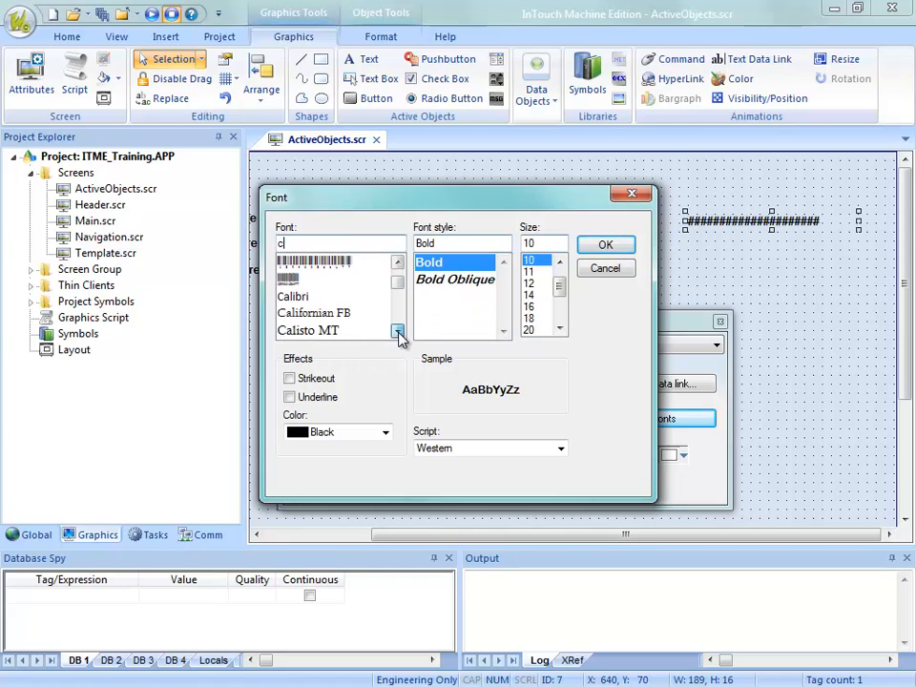
click(398, 331)
click(398, 331)
click(398, 331)
click(397, 331)
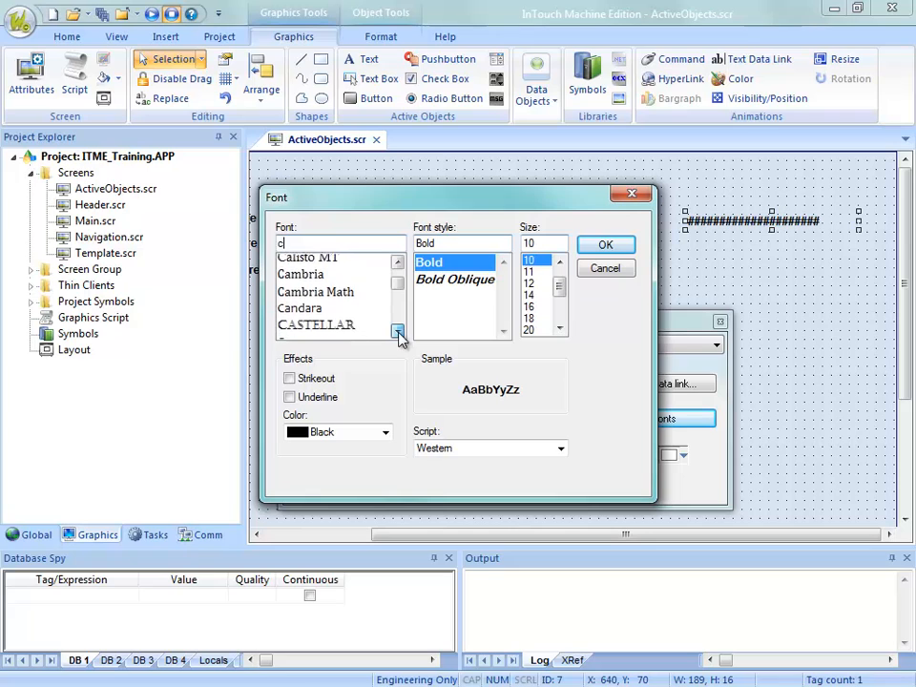
click(398, 331)
click(397, 331)
click(398, 331)
click(398, 331)
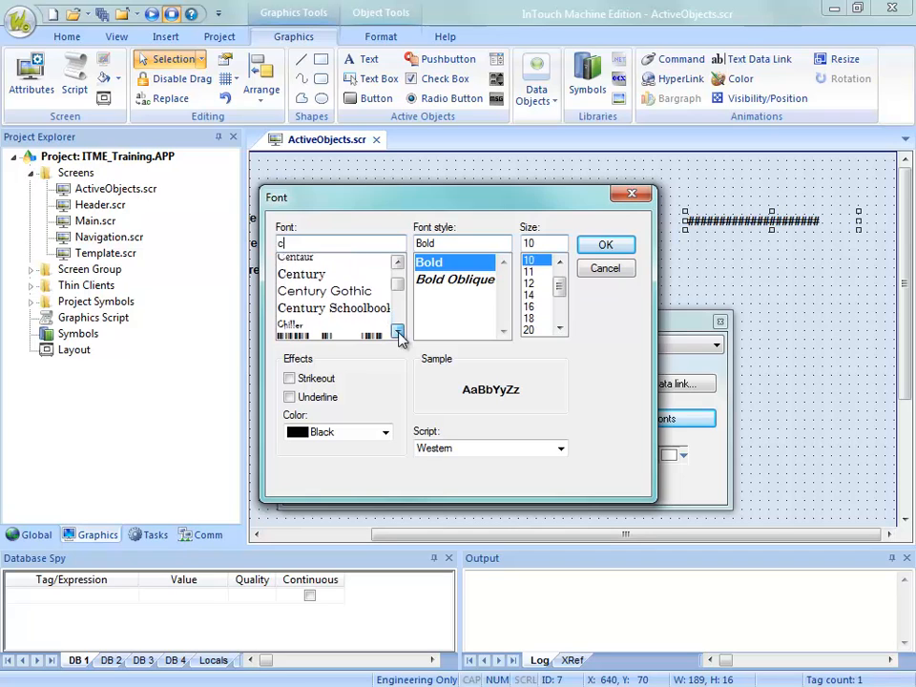
click(398, 331)
click(397, 331)
click(398, 331)
click(398, 331)
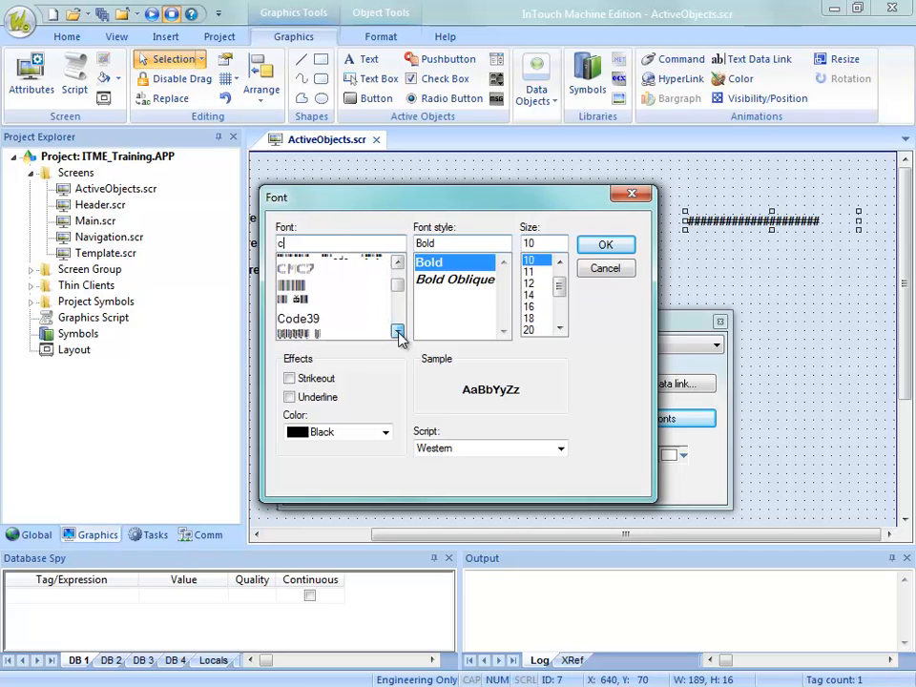
click(397, 331)
click(398, 331)
click(398, 331)
click(398, 331)
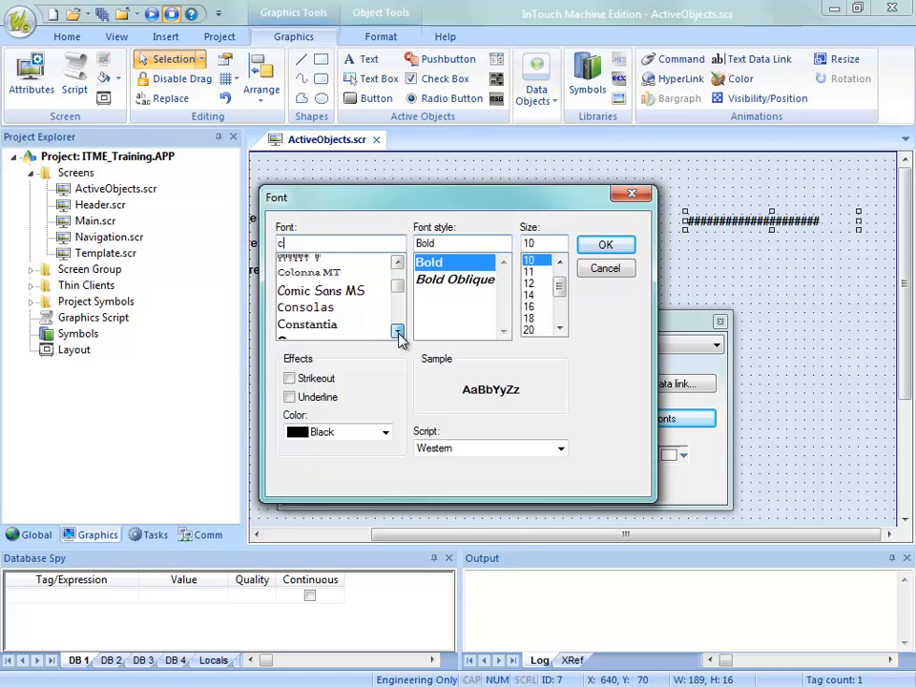
click(398, 331)
click(398, 331)
click(398, 331)
scroll(347, 324, down, 2)
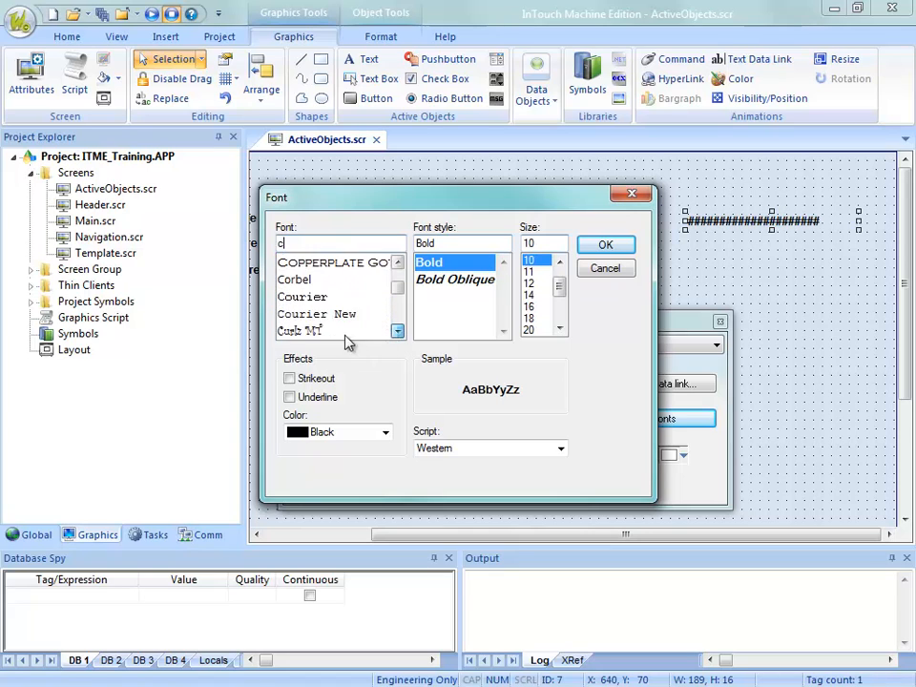
scroll(302, 298, down, 5)
click(397, 262)
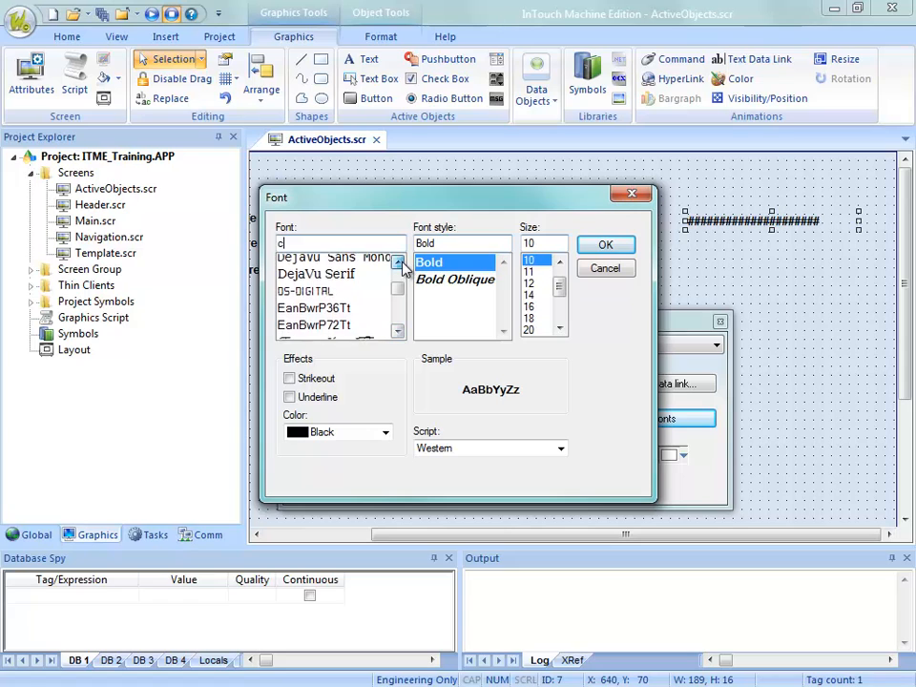
click(398, 262)
click(398, 262)
click(398, 262)
click(398, 262)
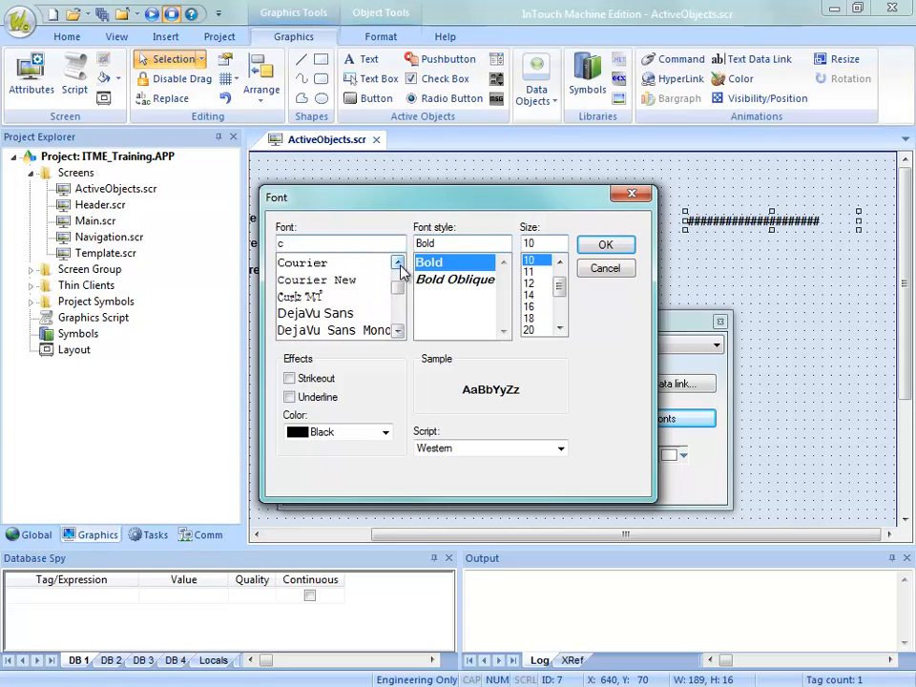
click(306, 268)
click(604, 245)
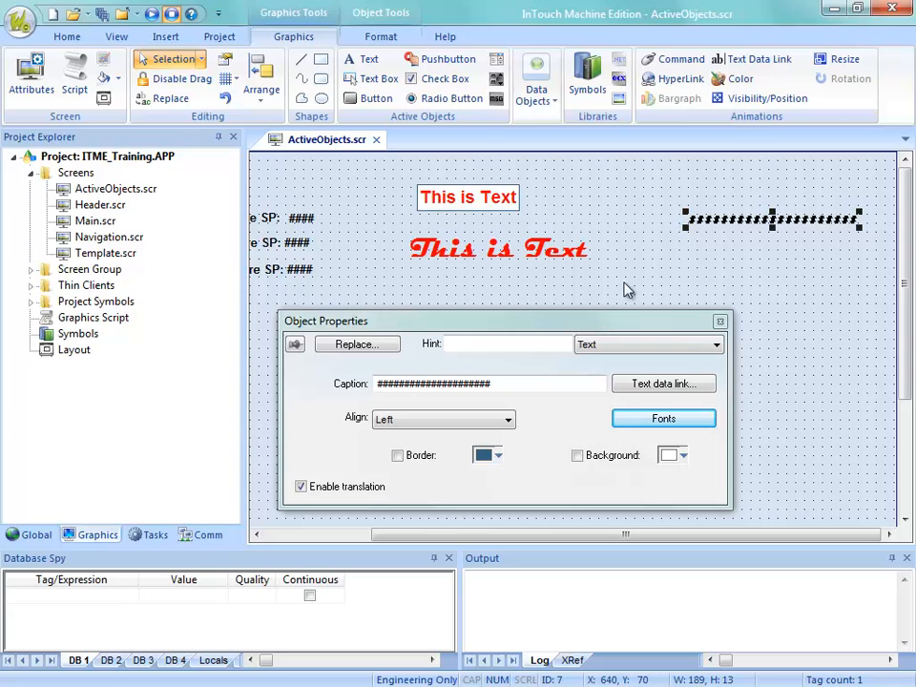
drag(746, 230, 600, 213)
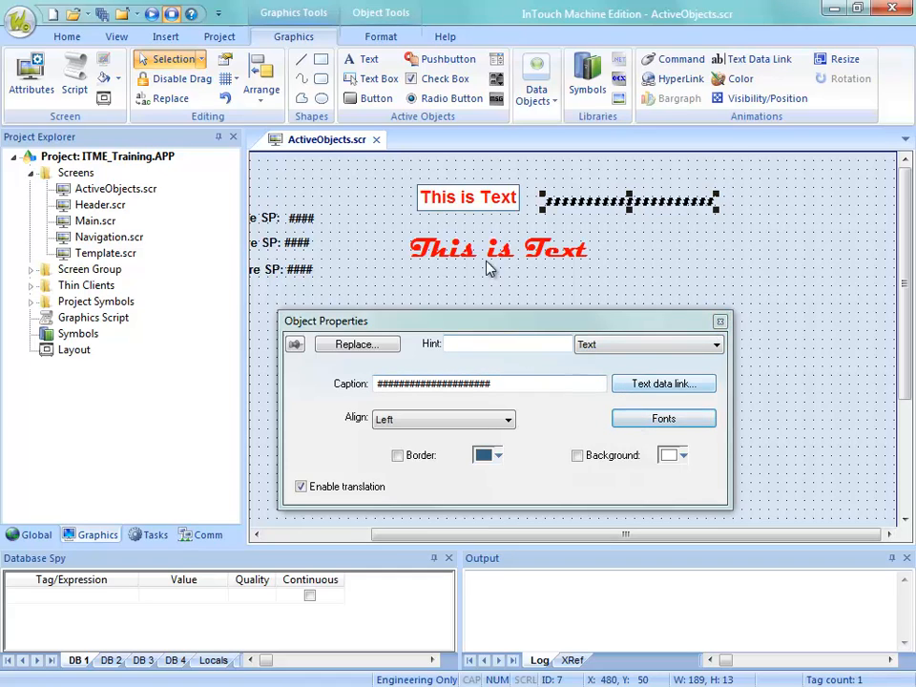
Check the text data link settings of the lowest Temperature SP text, then close the properties.
click(297, 271)
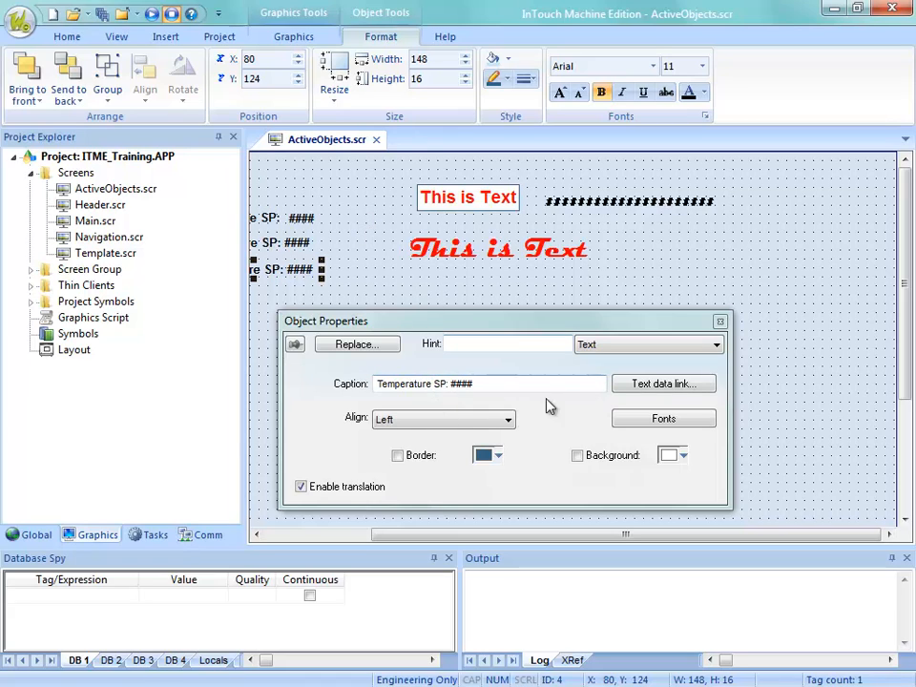
click(646, 386)
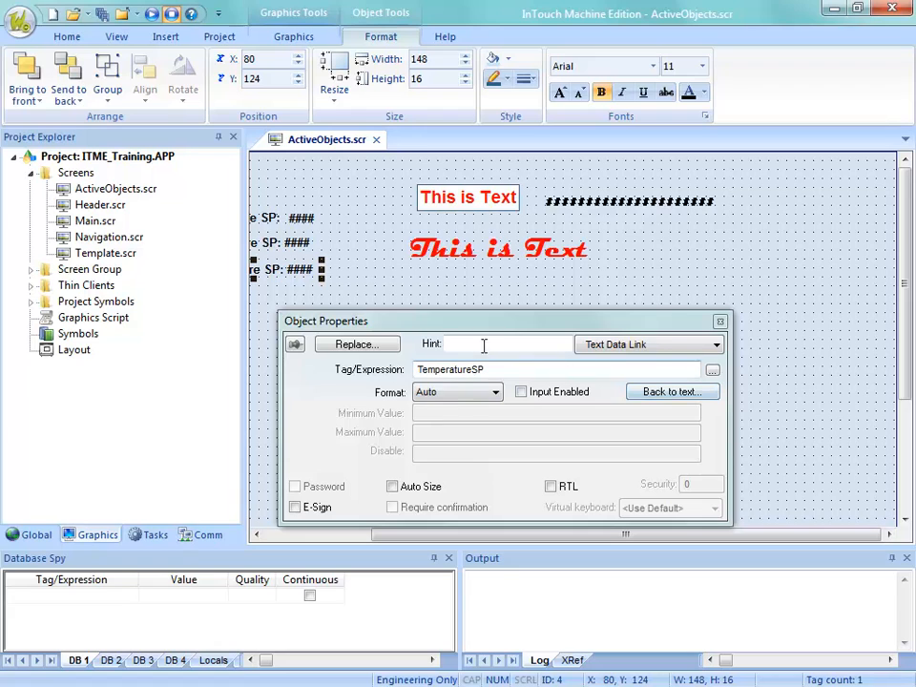
click(525, 304)
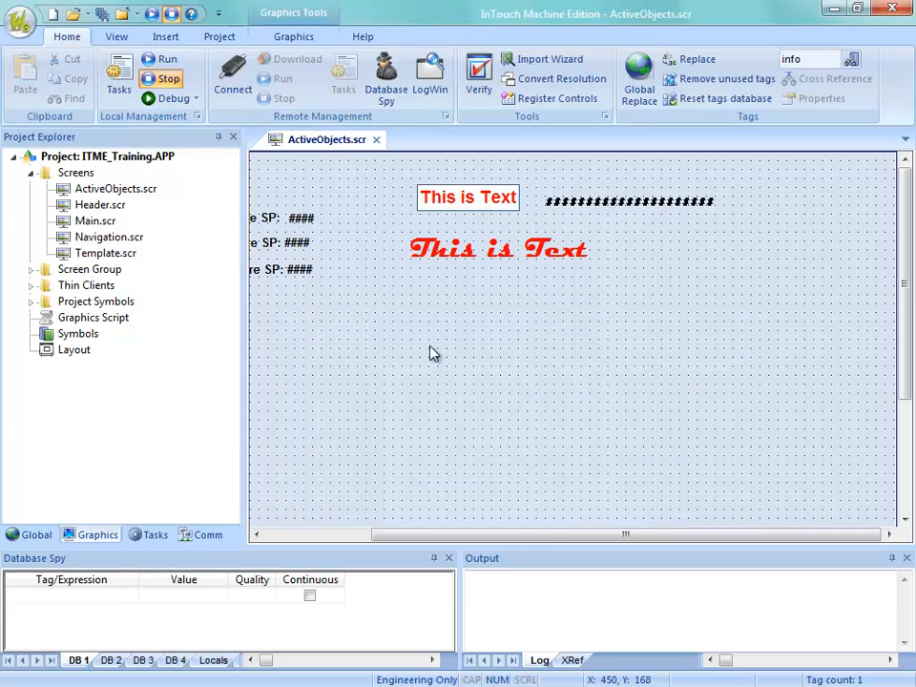
Add a "Temperature SP" text label below the existing temperature texts, at about X 77, Y 181.
drag(537, 529, 391, 530)
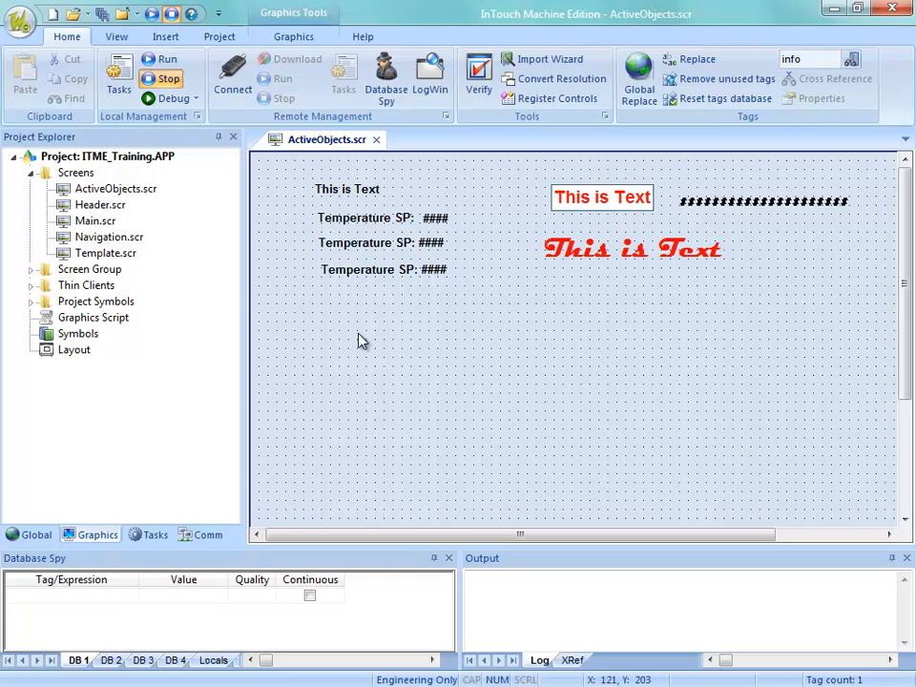
click(300, 42)
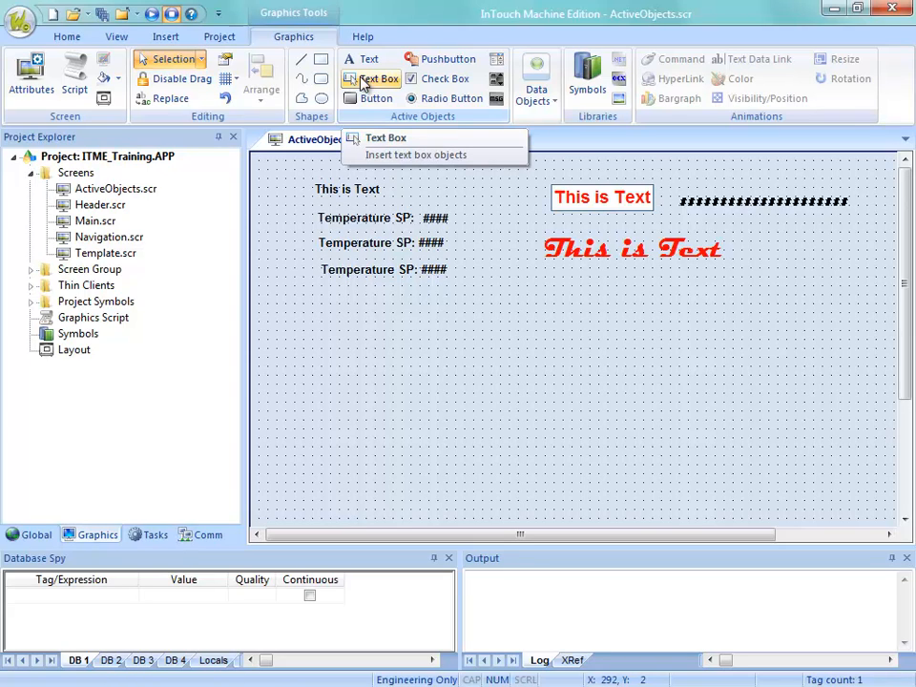
click(363, 82)
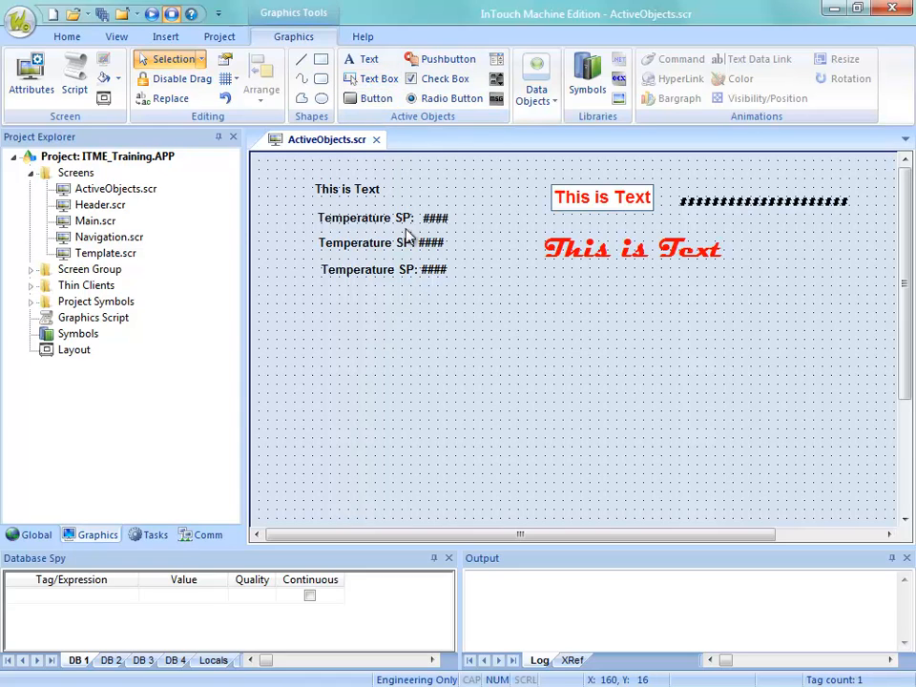
click(361, 60)
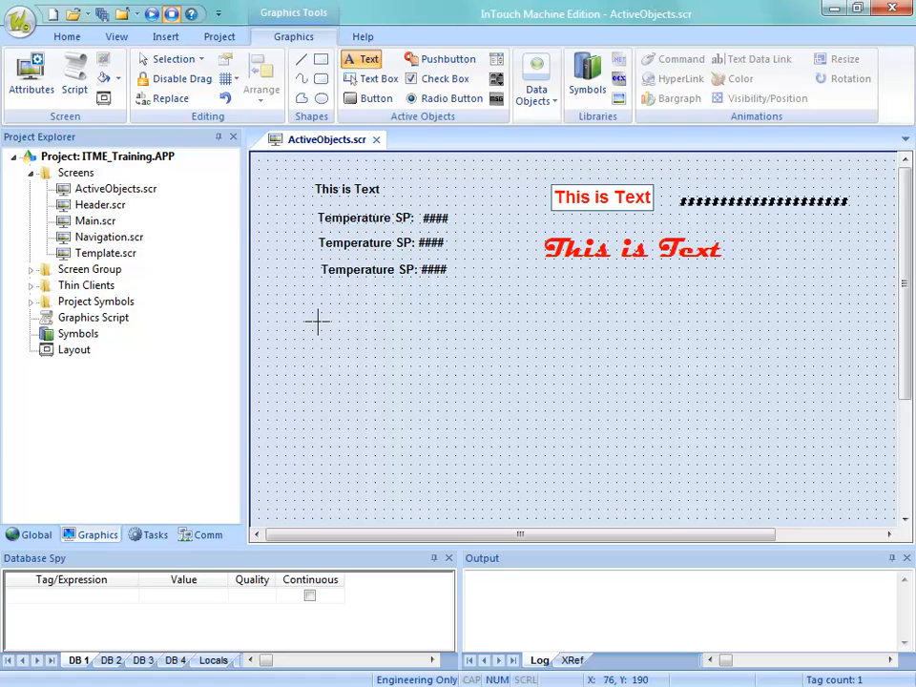
text(T)
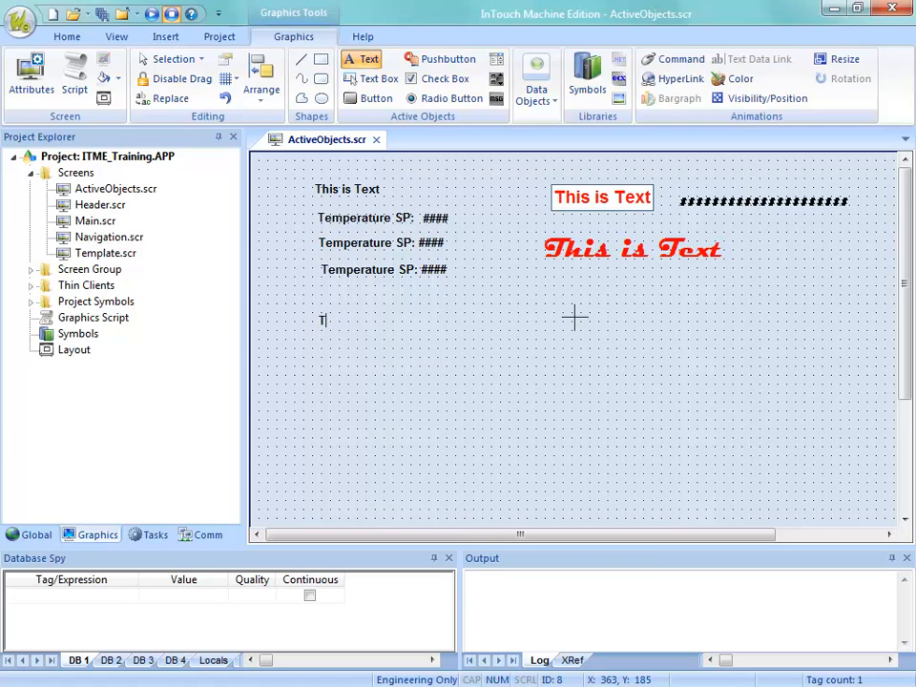
text(emperature SP)
click(576, 324)
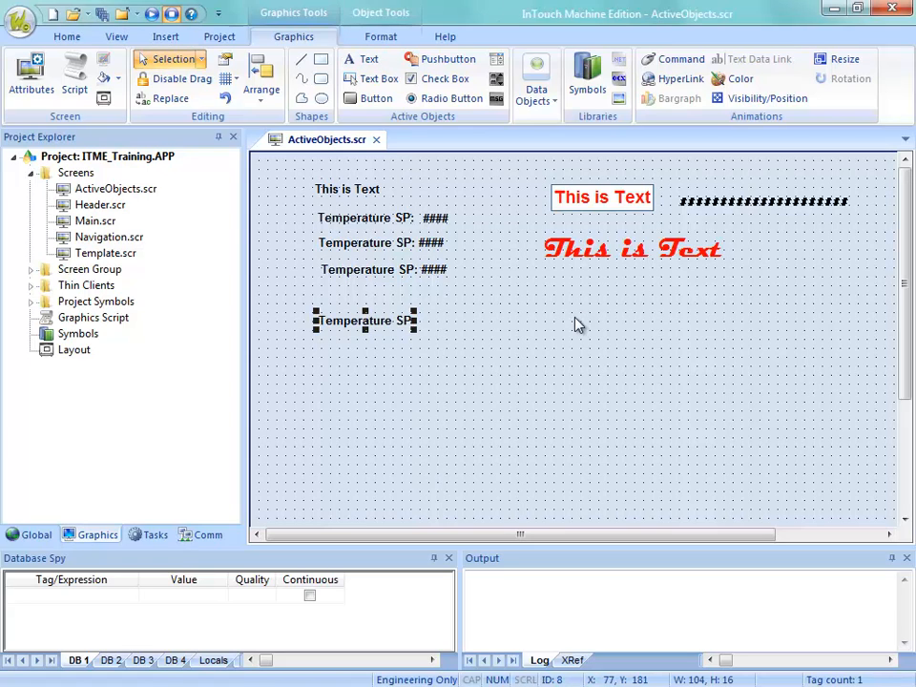
Move the separate #### text closer to the end of the first Temperature SP label.
click(439, 220)
mouse_move(439, 221)
mouse_down()
mouse_move(496, 225)
mouse_move(429, 222)
mouse_up()
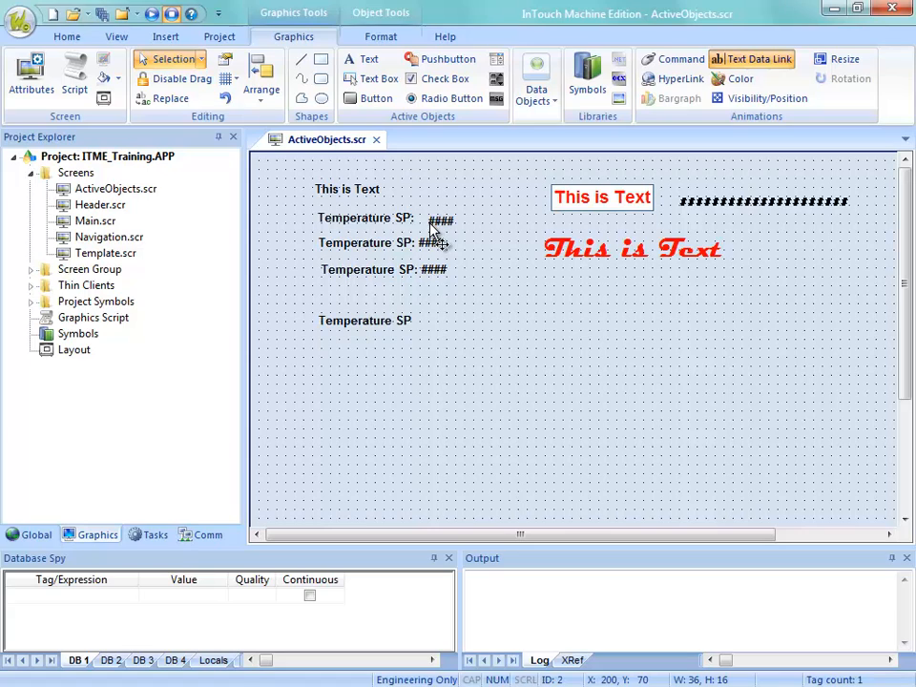
click(402, 225)
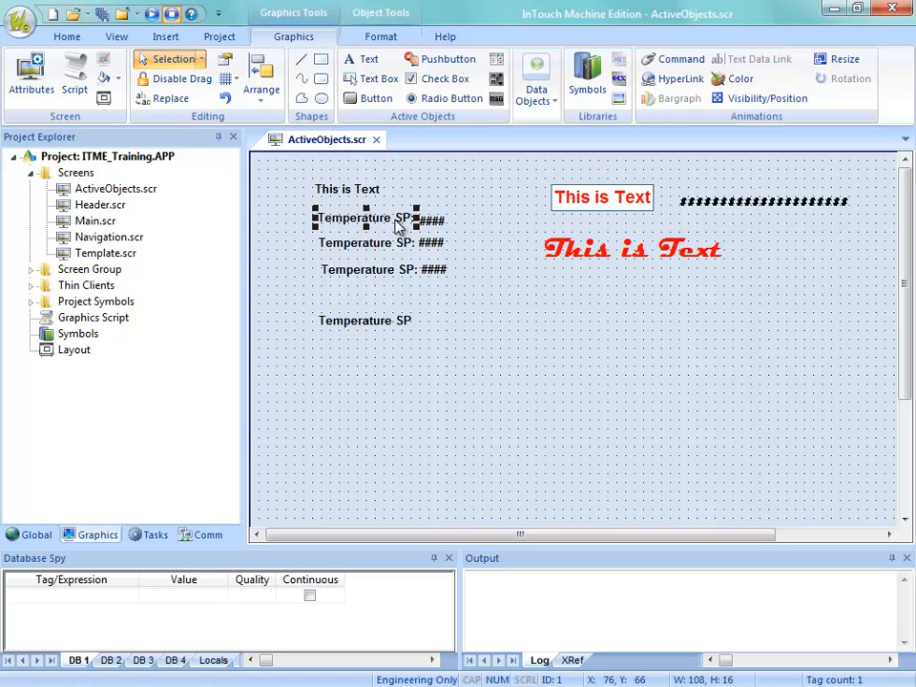
Draw a text box of about 64 by 24 right after the new Temperature SP label and open its properties.
click(394, 322)
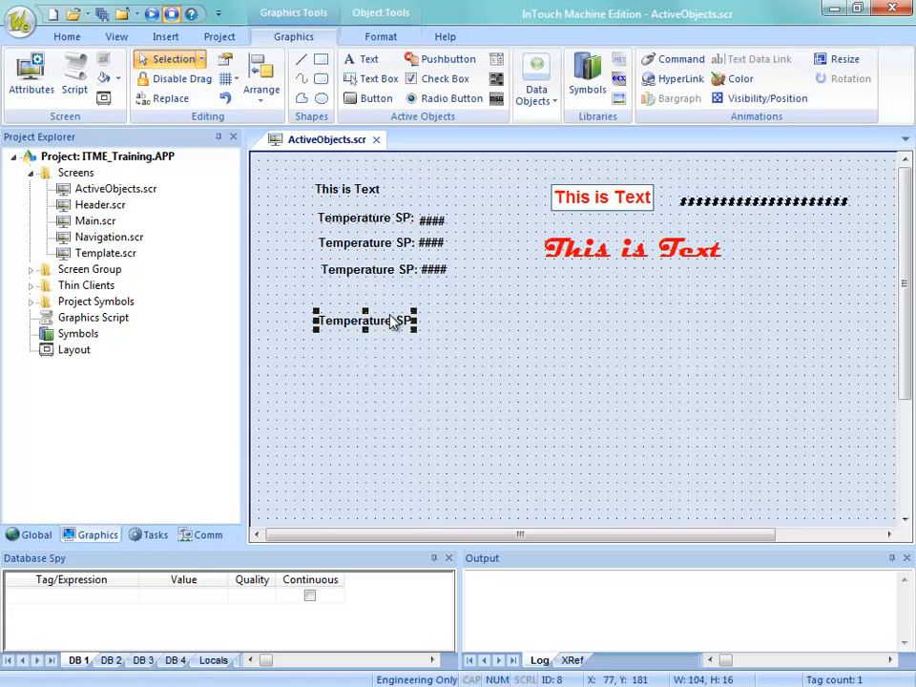
click(379, 79)
drag(416, 314, 474, 334)
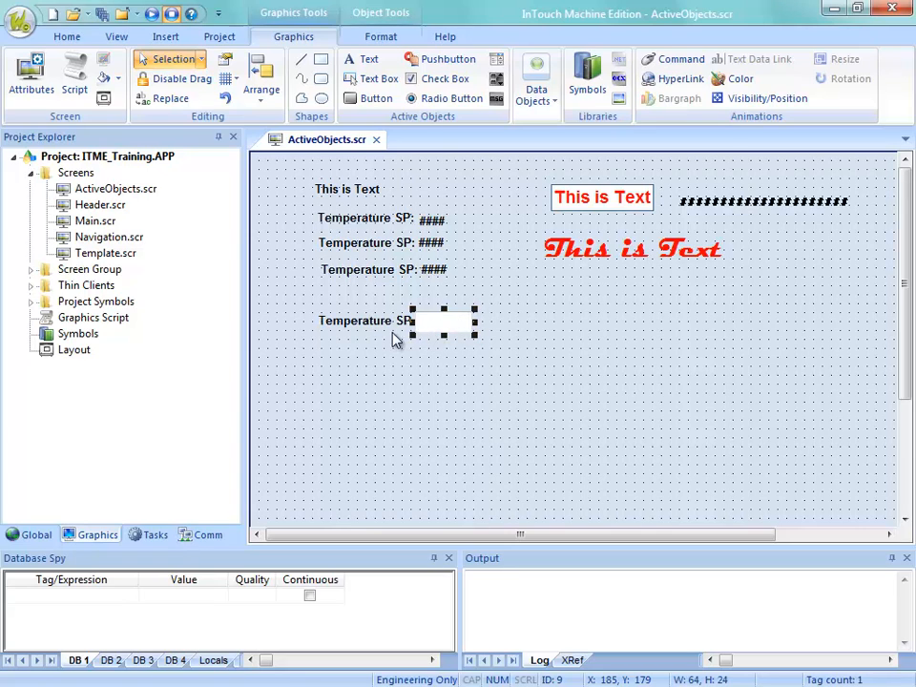
double_click(435, 321)
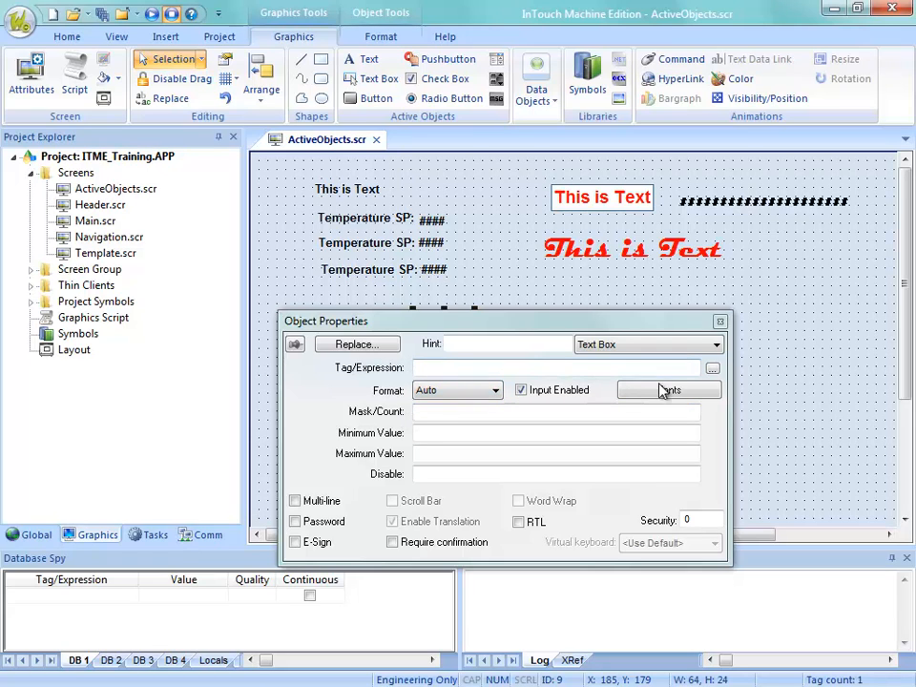
Link the new text box to the TemperatureSP tag and keep the box in view beside its properties.
click(713, 368)
click(445, 358)
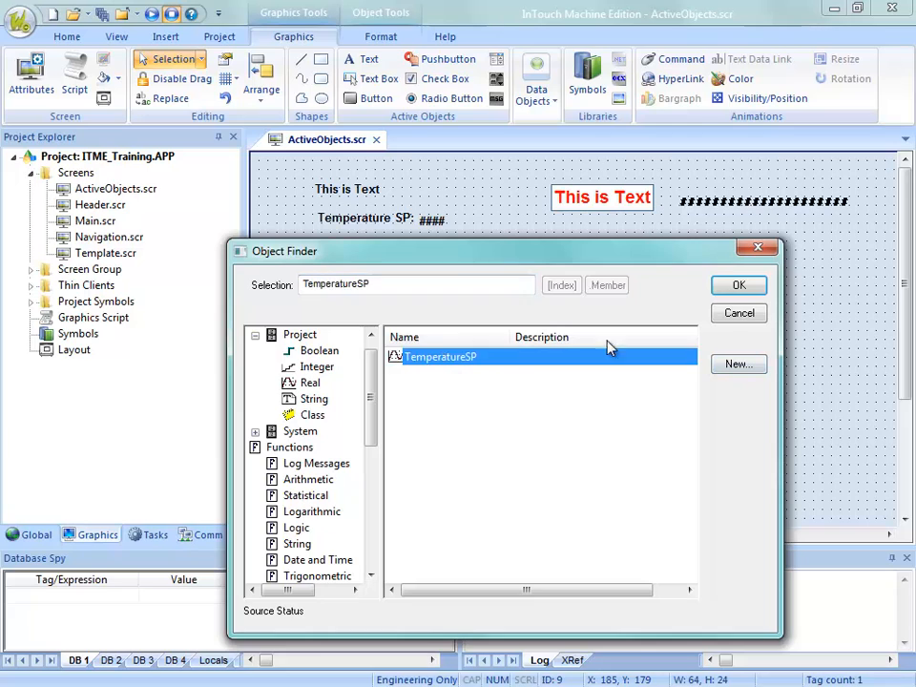
click(734, 288)
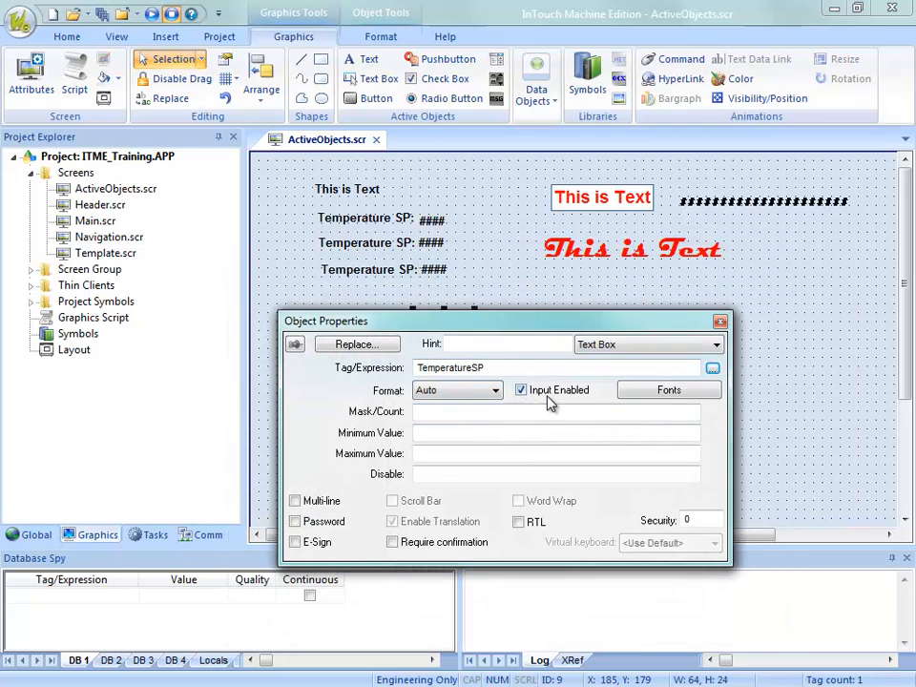
drag(499, 329, 486, 374)
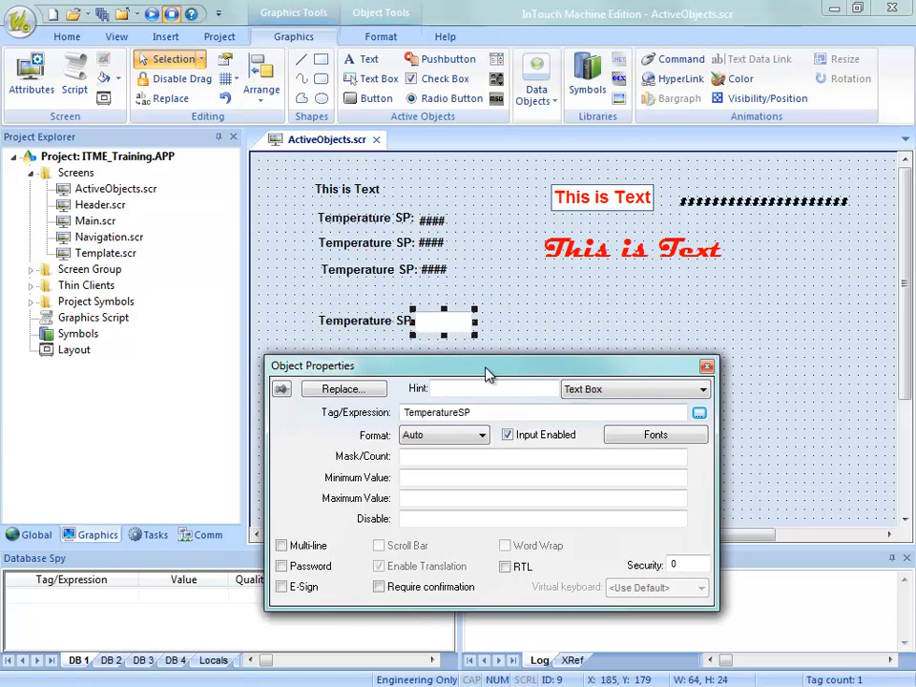
Turn off input for the Temperature SP text box, then enable it again.
click(508, 436)
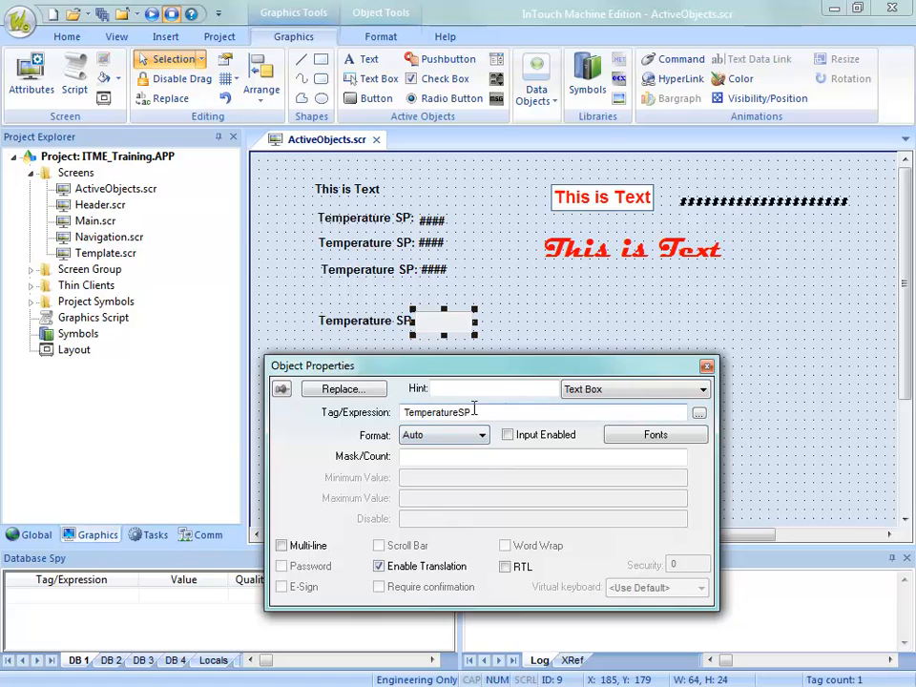
drag(474, 411, 404, 409)
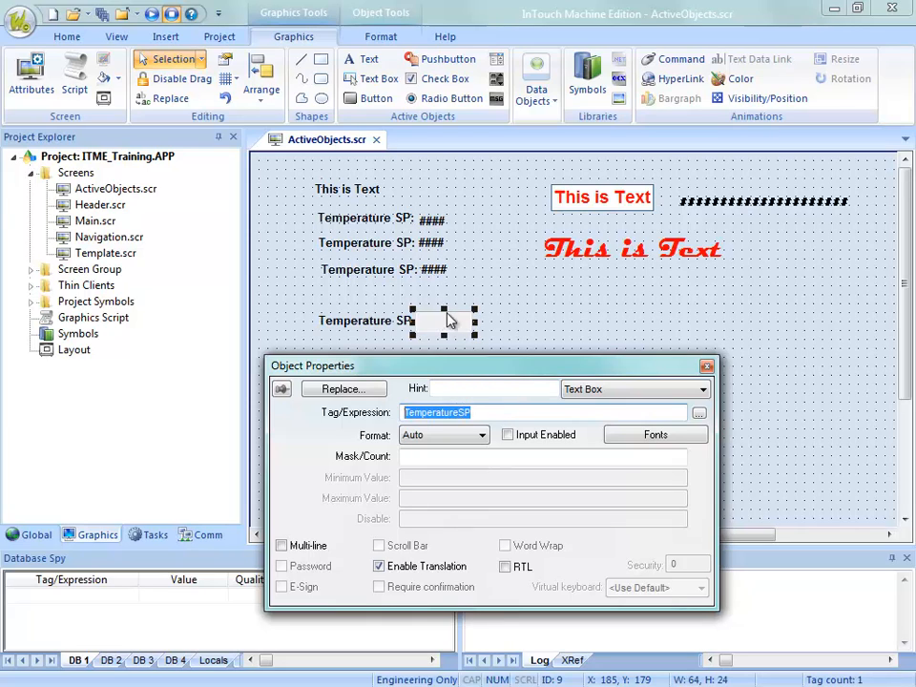
click(508, 436)
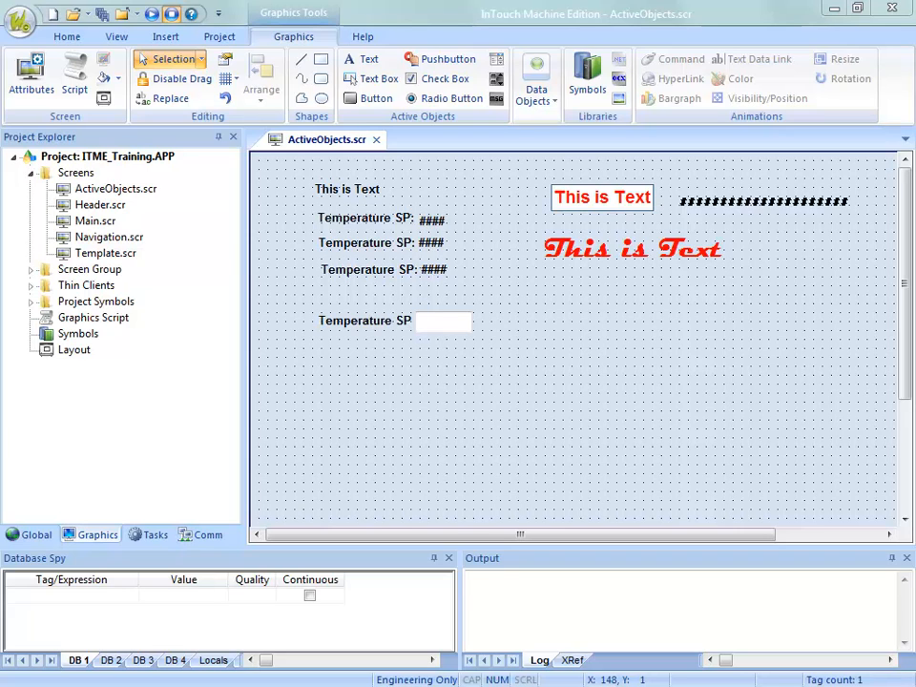
Connect to the target station at host 192.168.1.142 through Remote Management.
drag(625, 0, 417, 42)
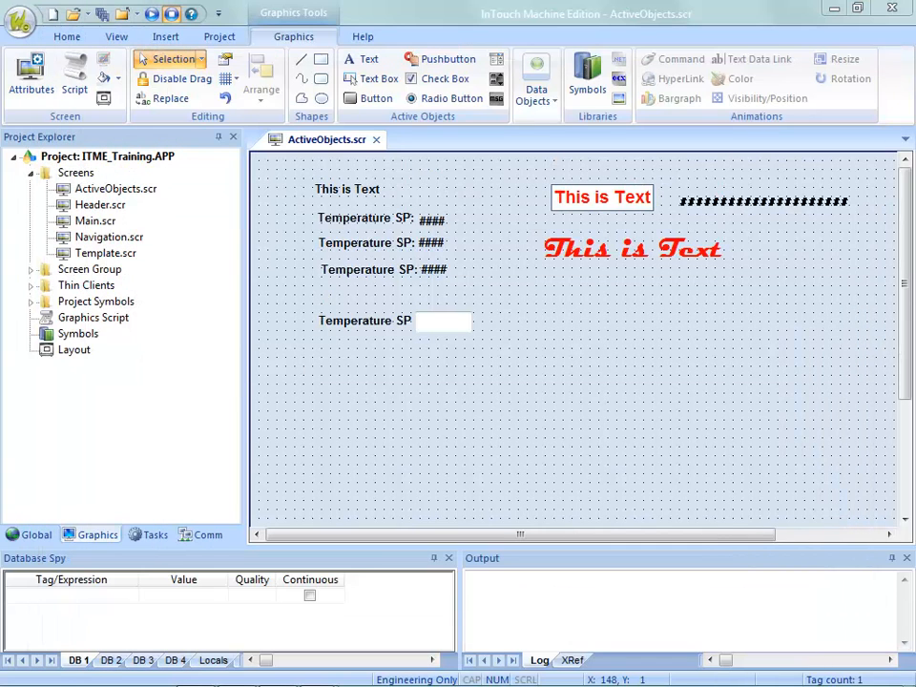
click(293, 38)
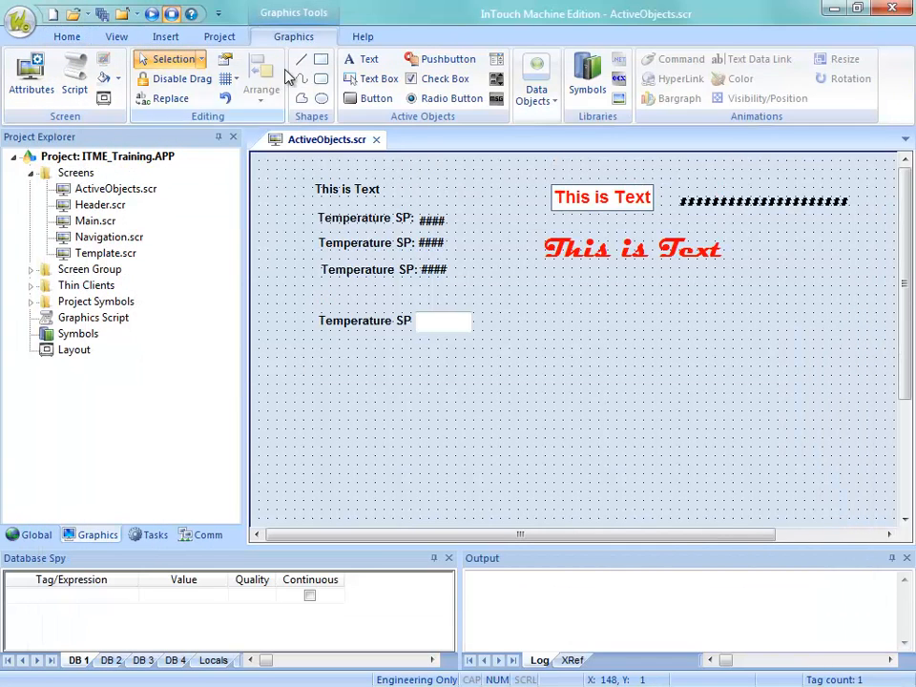
click(67, 37)
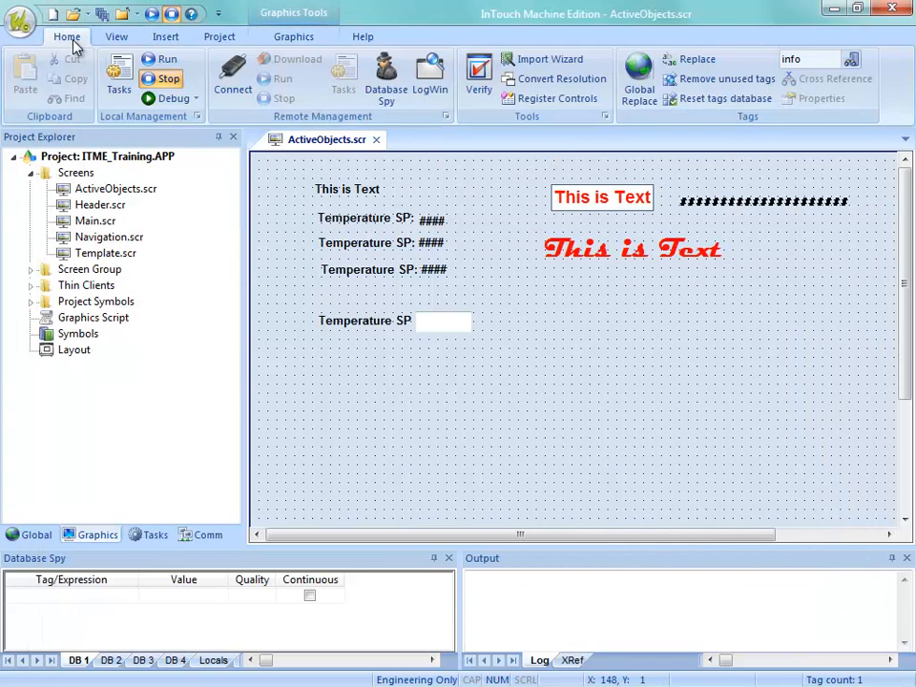
click(240, 94)
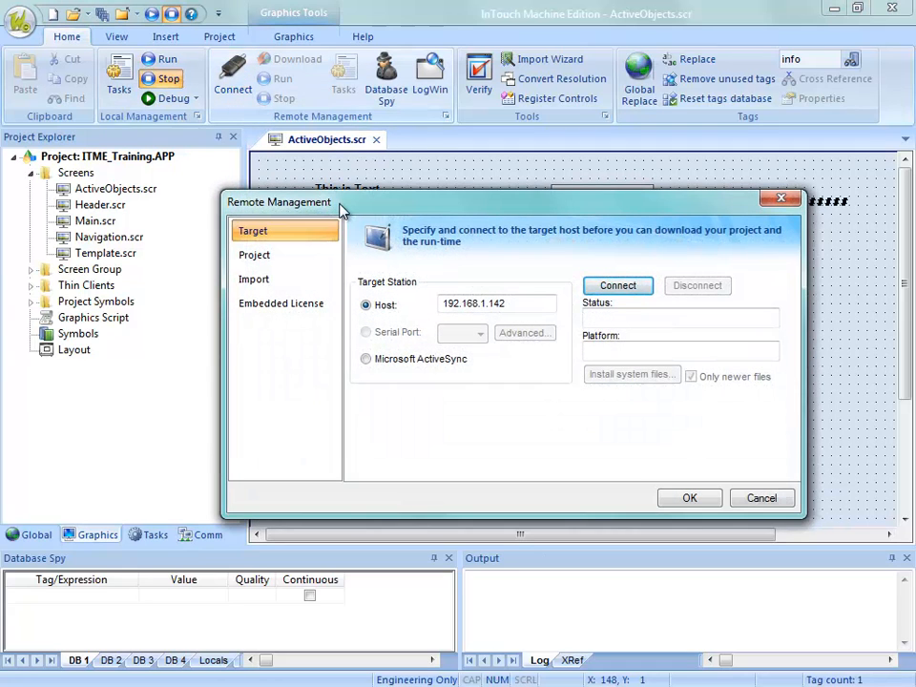
click(615, 285)
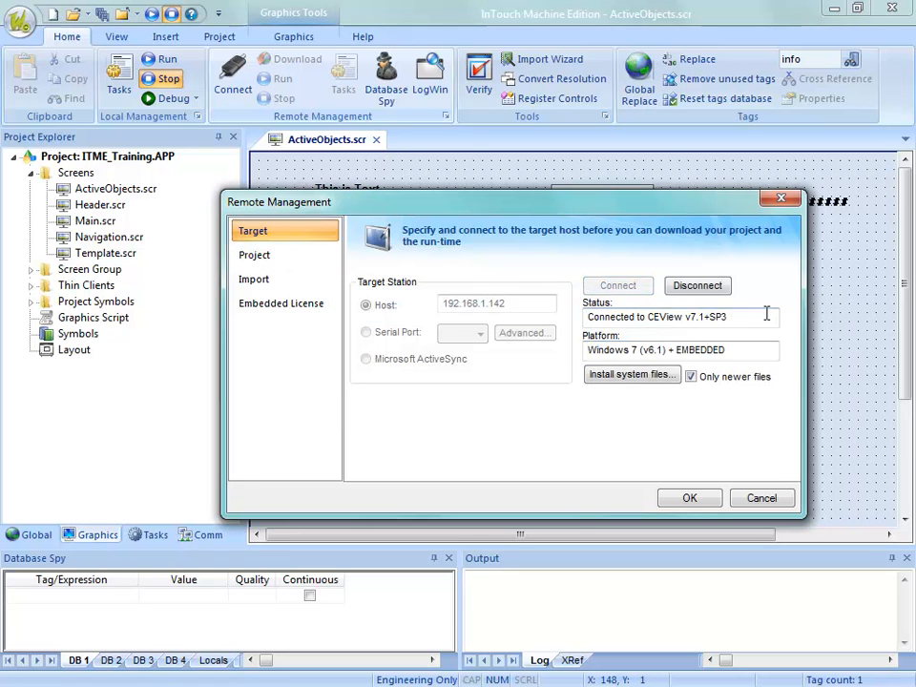
Select C:\ITME\Projects\ITME_Training\ as the project's target folder and accept that its contents will be deleted on download.
click(267, 257)
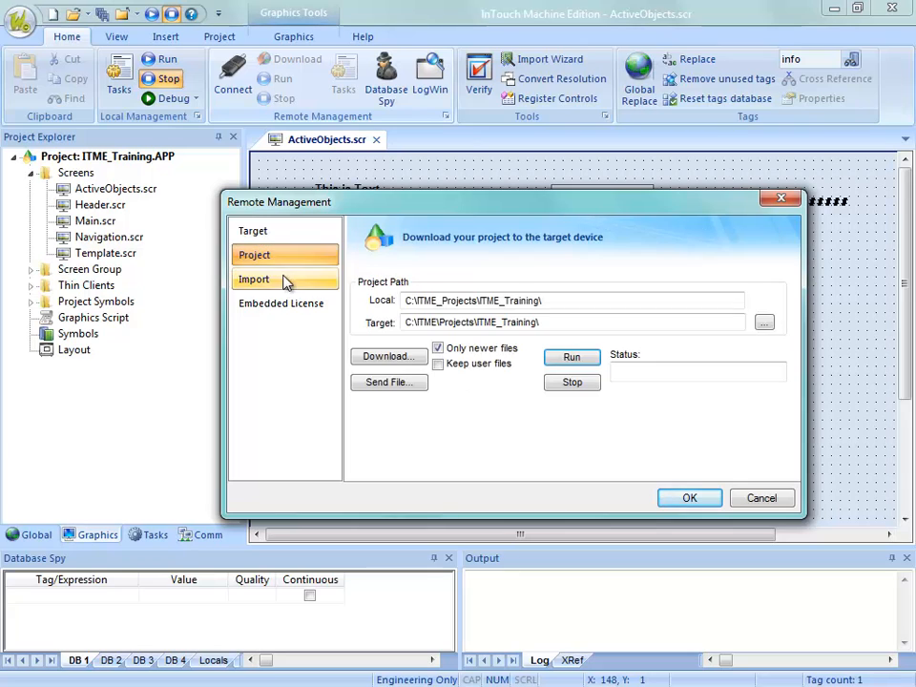
click(764, 322)
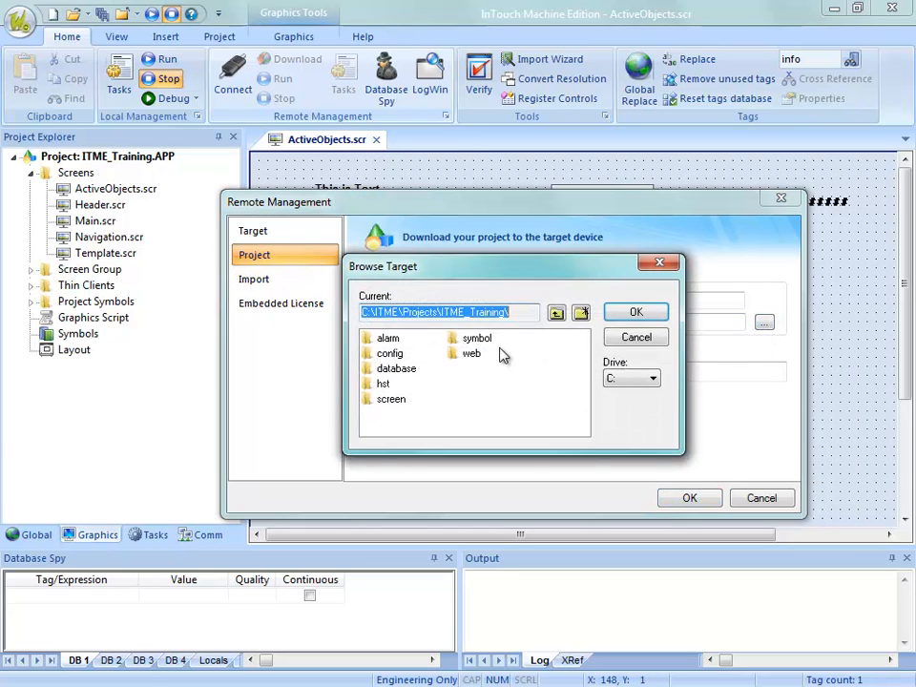
click(556, 313)
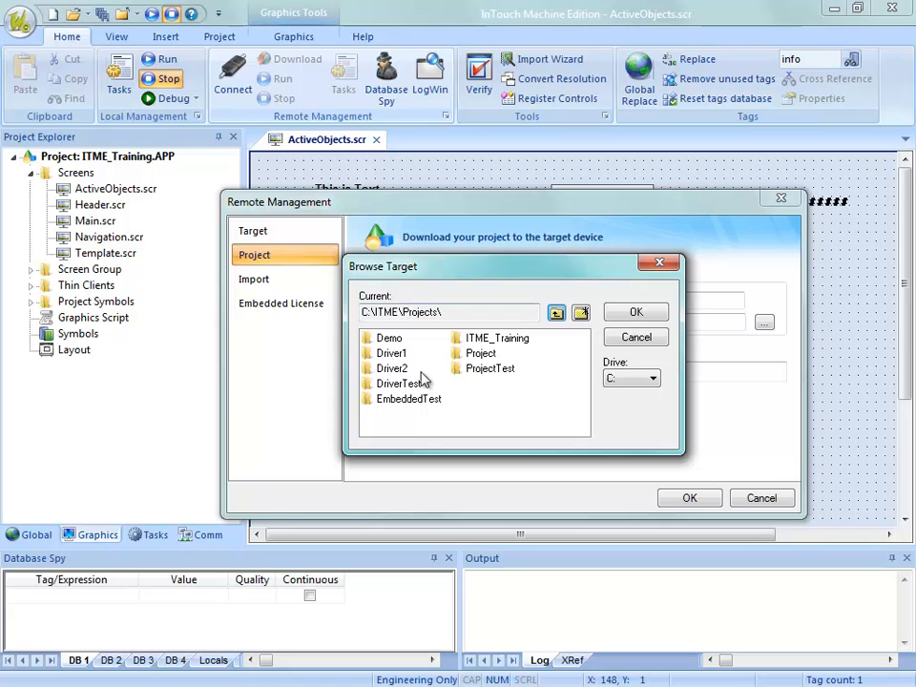
double_click(489, 340)
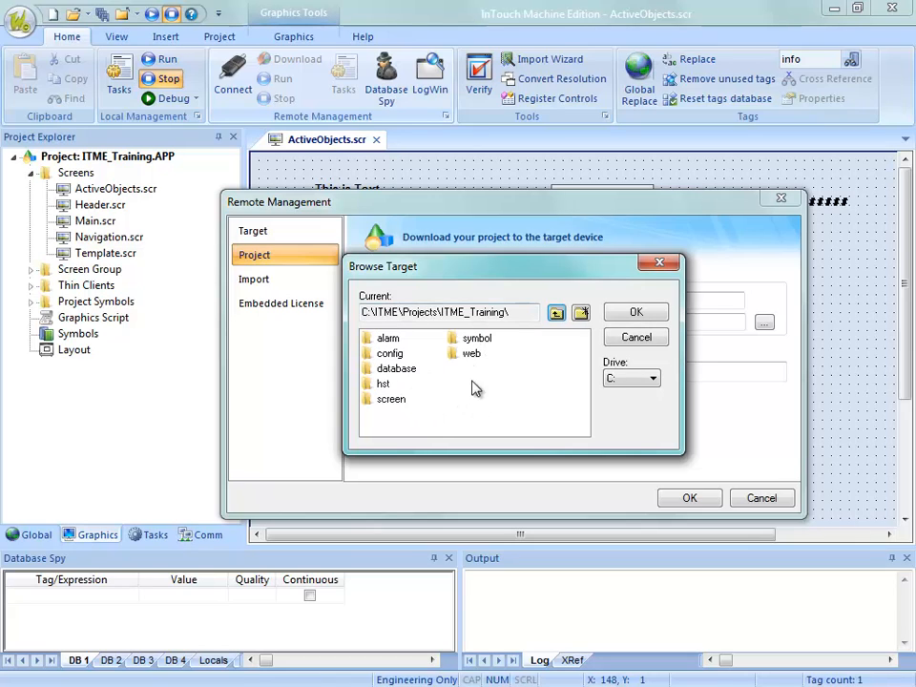
click(629, 314)
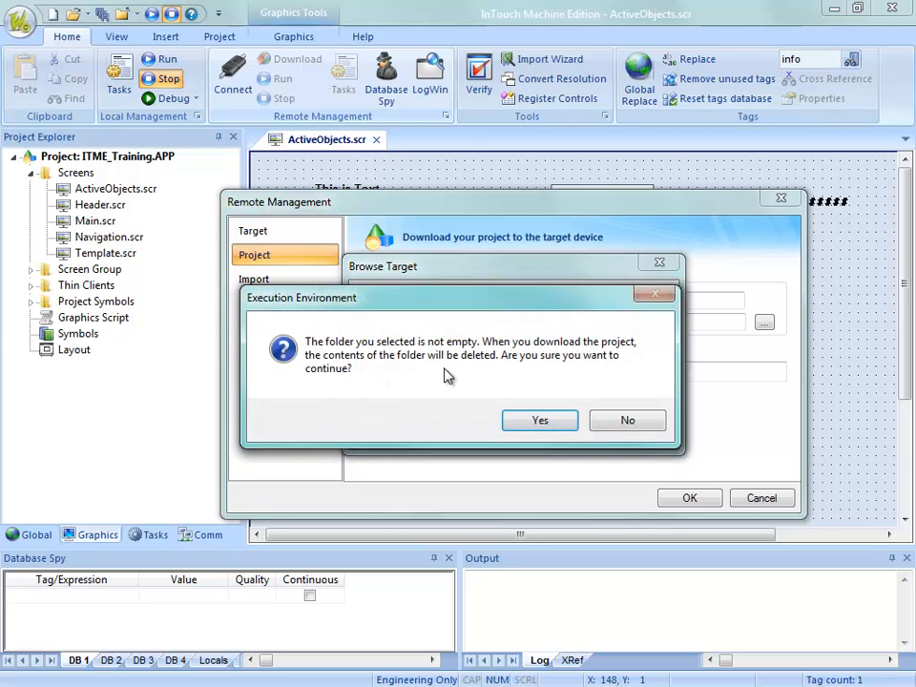
click(537, 421)
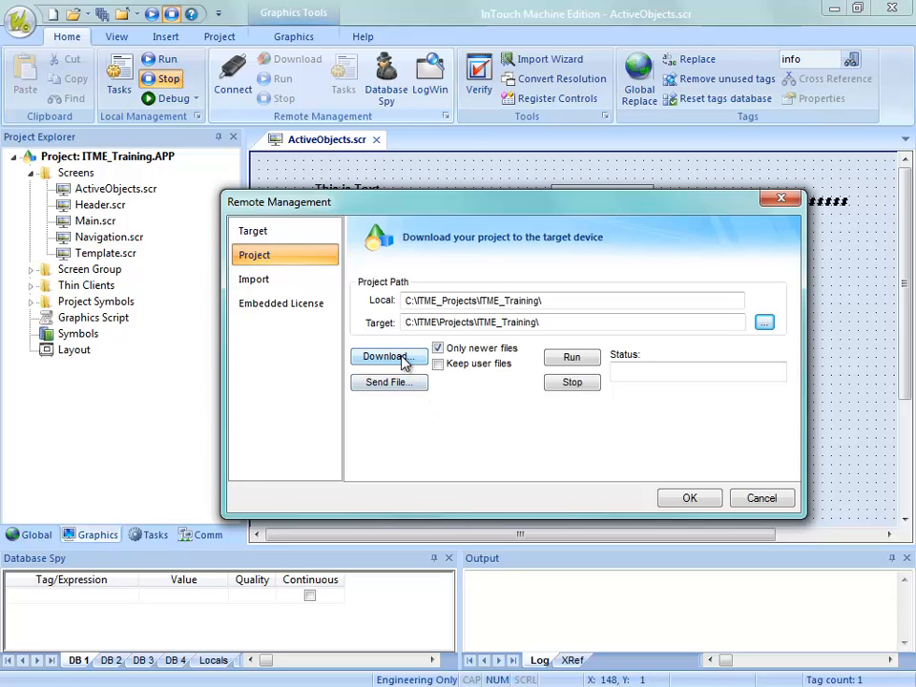
Download the project to the target device and run it, showing the Active Objects screen in Remote Desktop Connection.
click(404, 358)
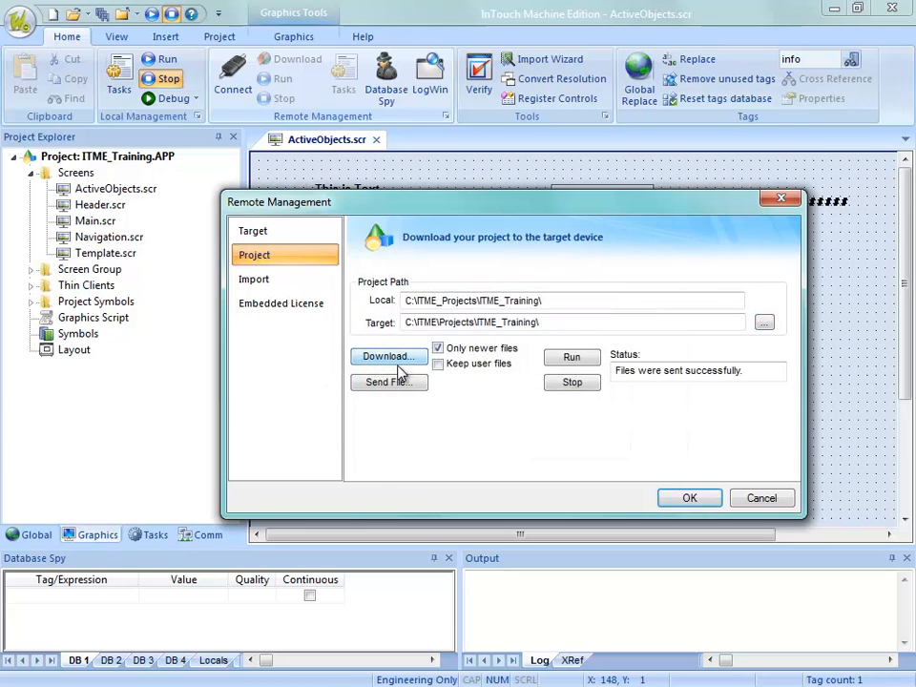
click(569, 359)
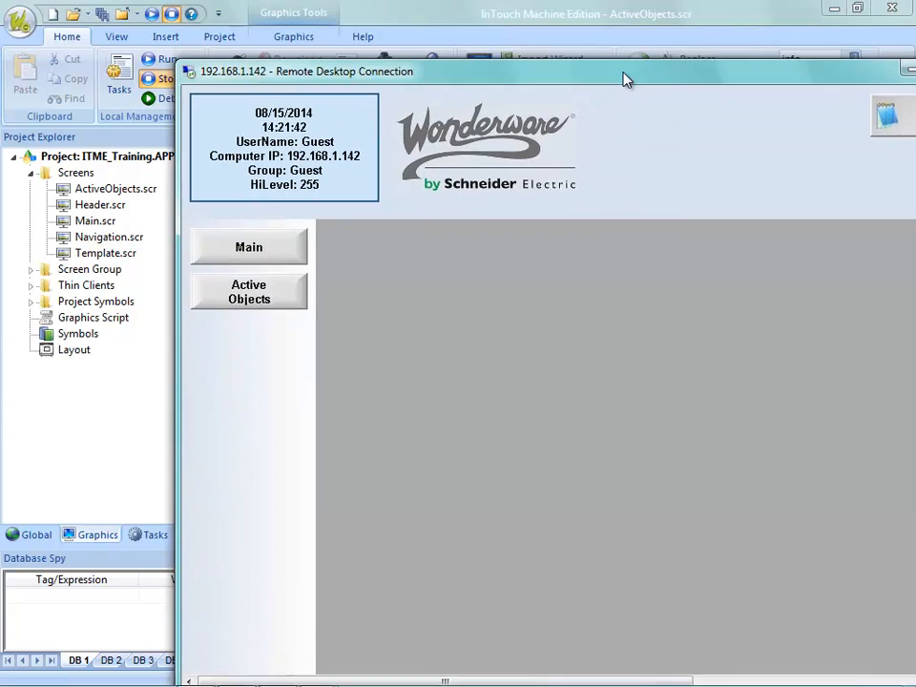
drag(623, 77, 491, 47)
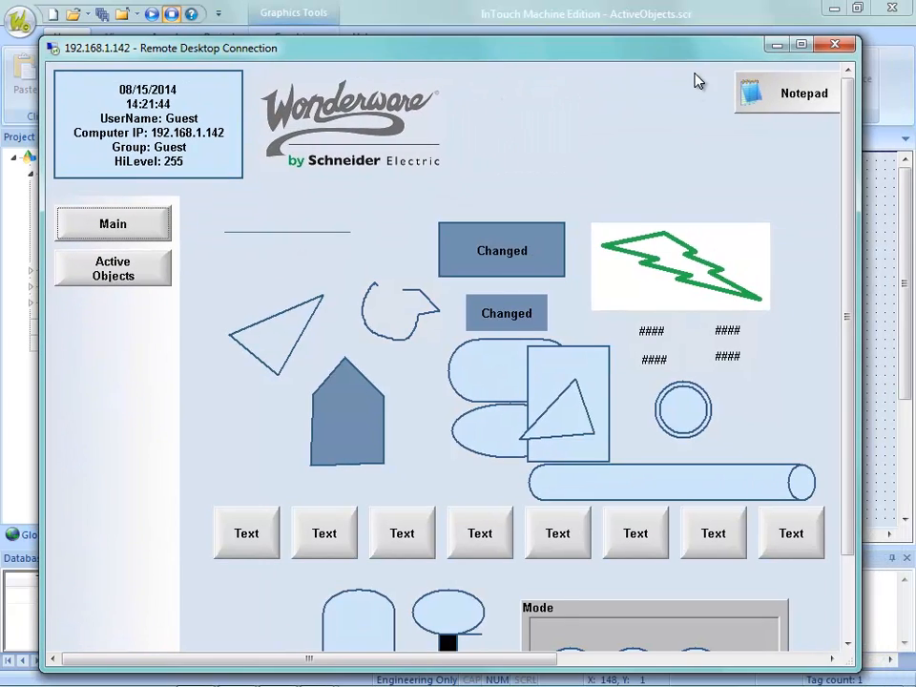
click(127, 277)
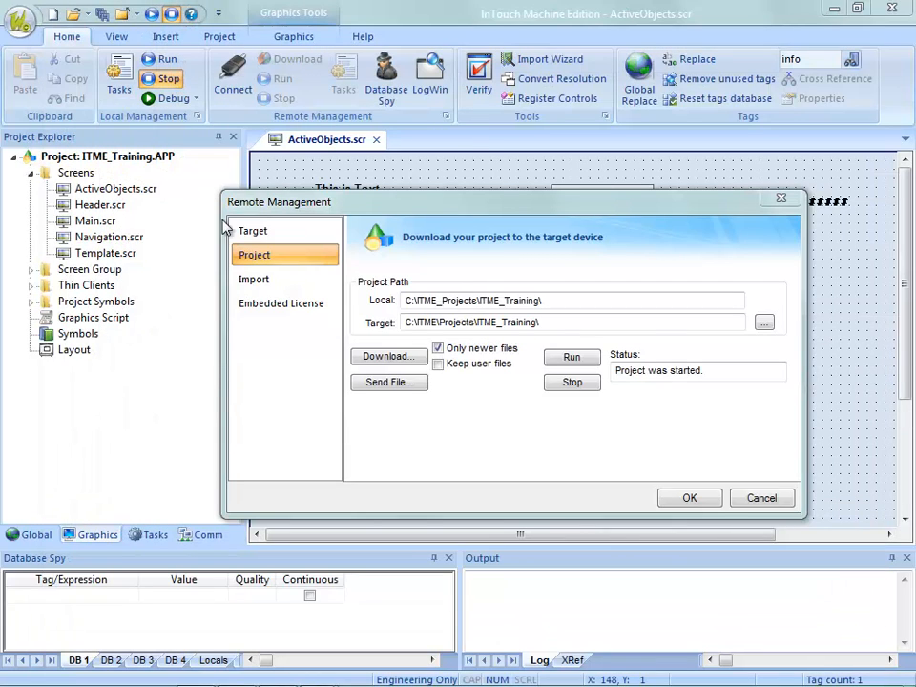
Close Remote Management, then save ActiveObjects.scr and download it to the target system.
click(344, 145)
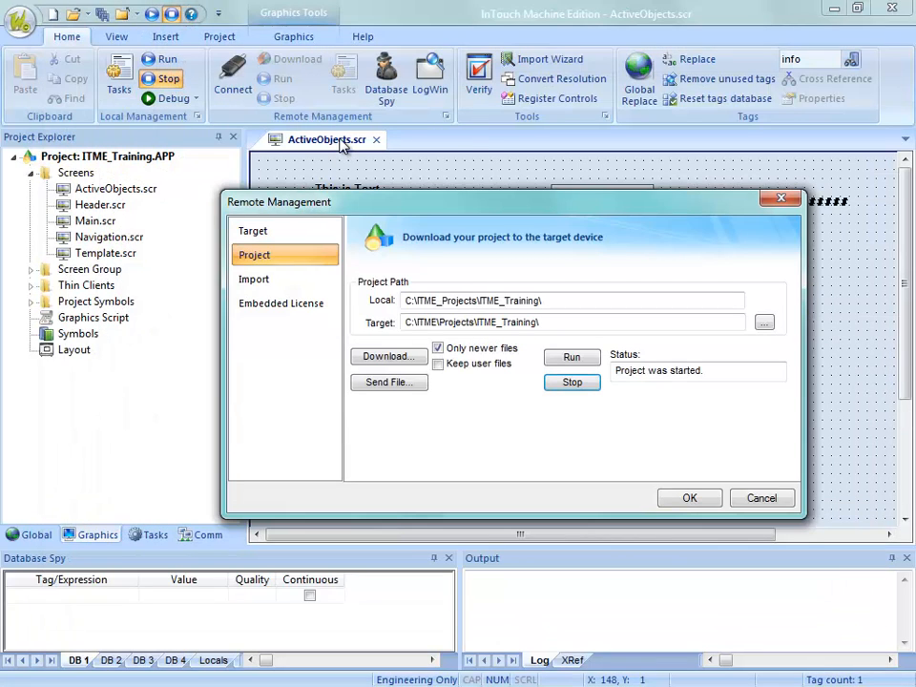
click(690, 502)
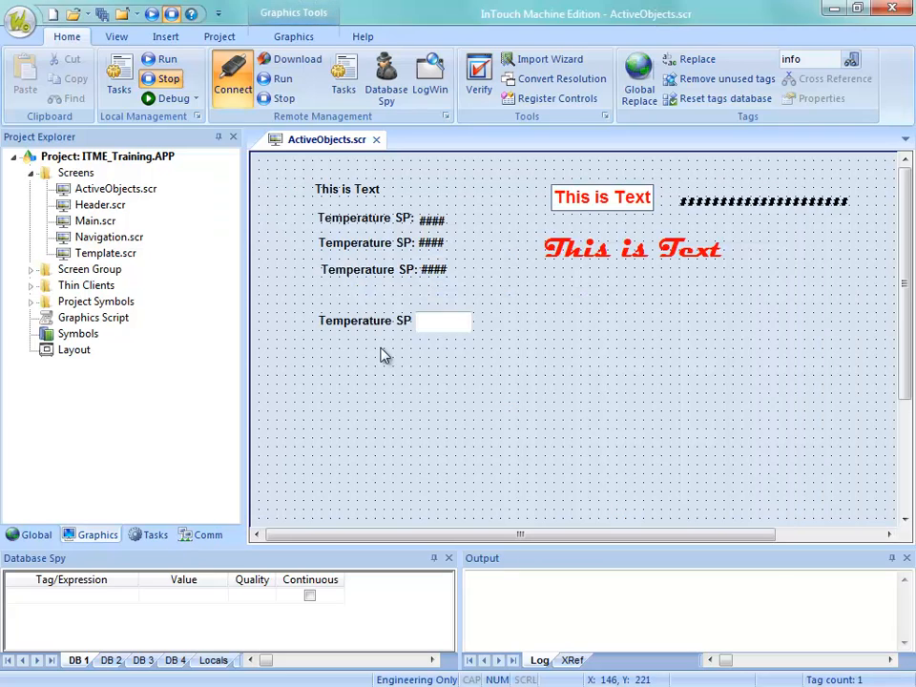
right_click(329, 141)
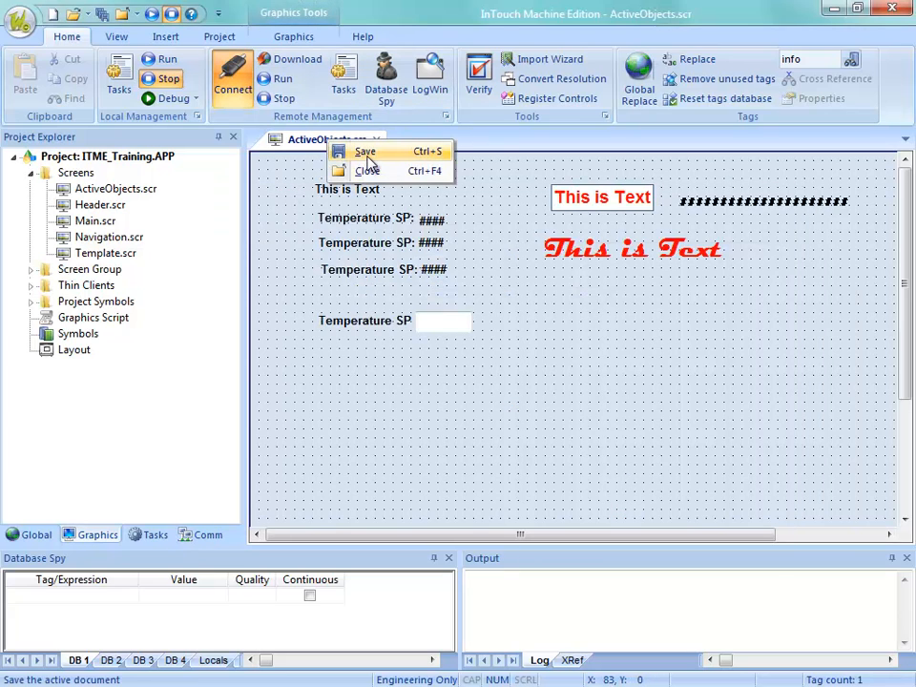
click(367, 152)
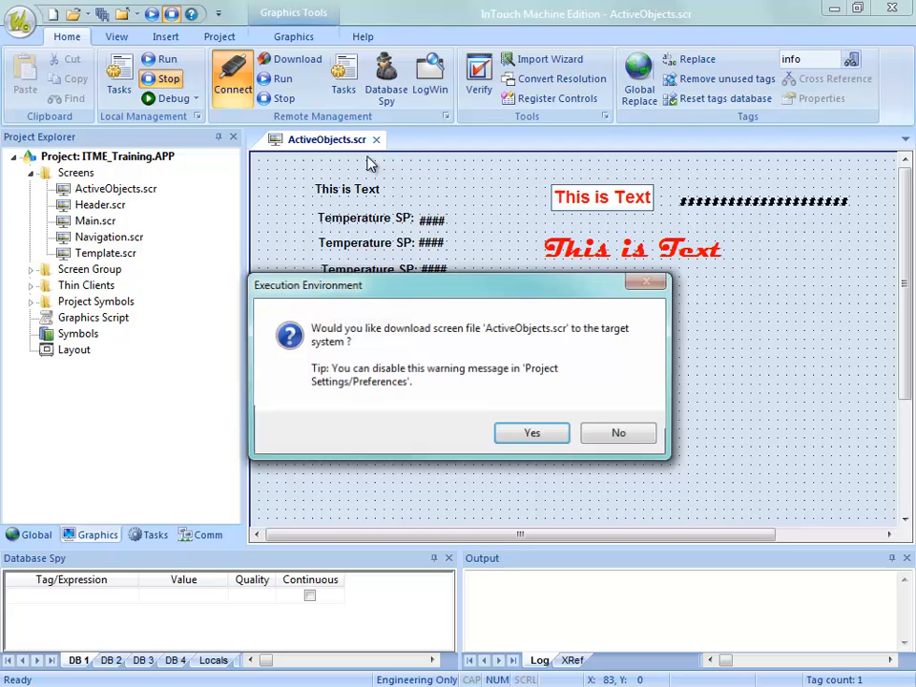
click(508, 442)
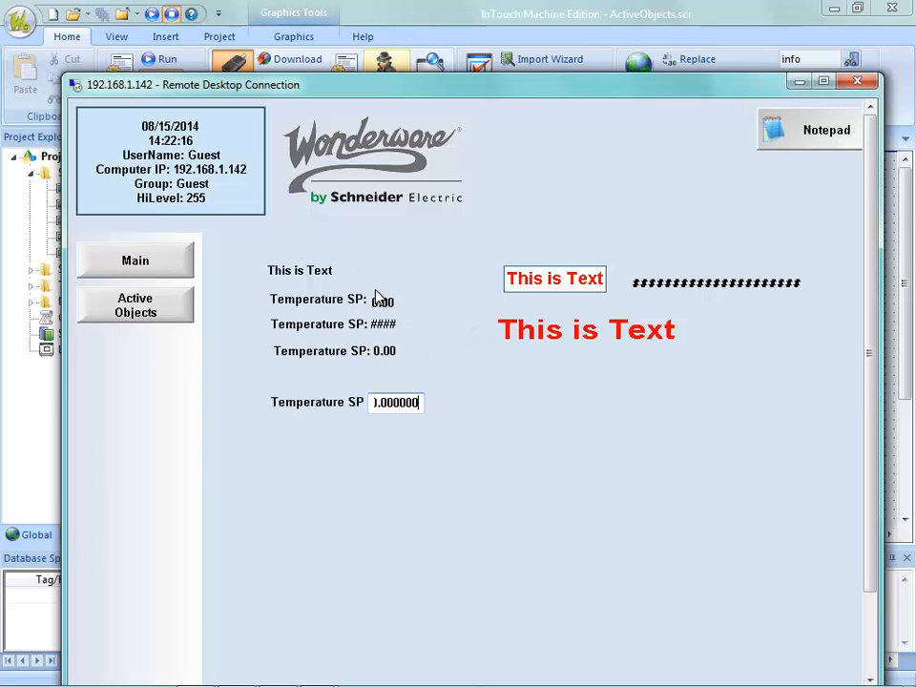
Switch between Main and Active Objects in the remote runtime and compare its Temperature SP texts with the screen design.
click(146, 266)
click(145, 313)
click(151, 271)
click(154, 304)
drag(420, 88, 378, 312)
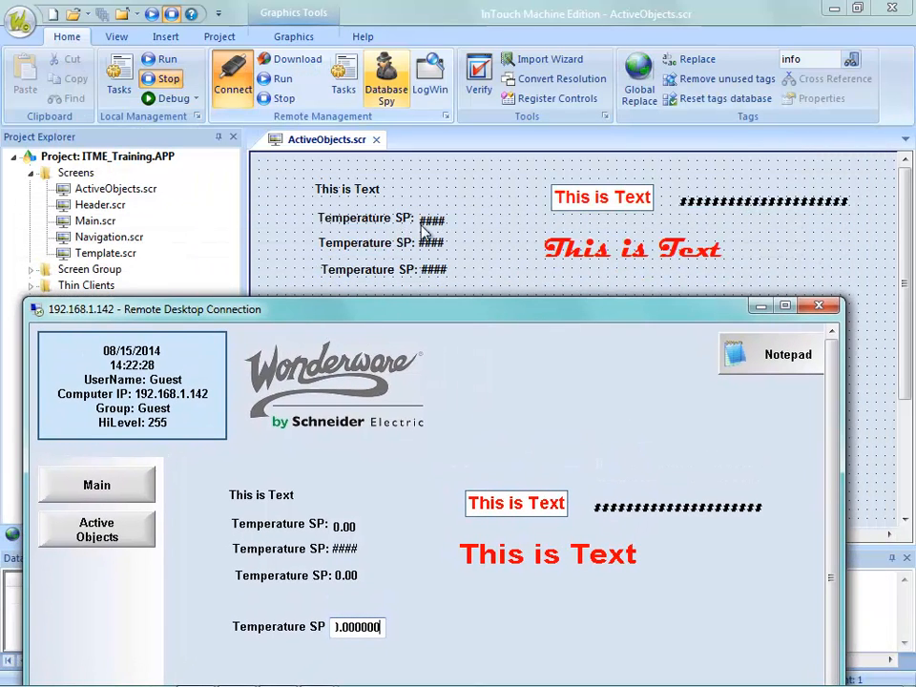
click(372, 560)
Set the Temperature SP text box in the remote runtime to 12.3.
drag(427, 310, 504, 127)
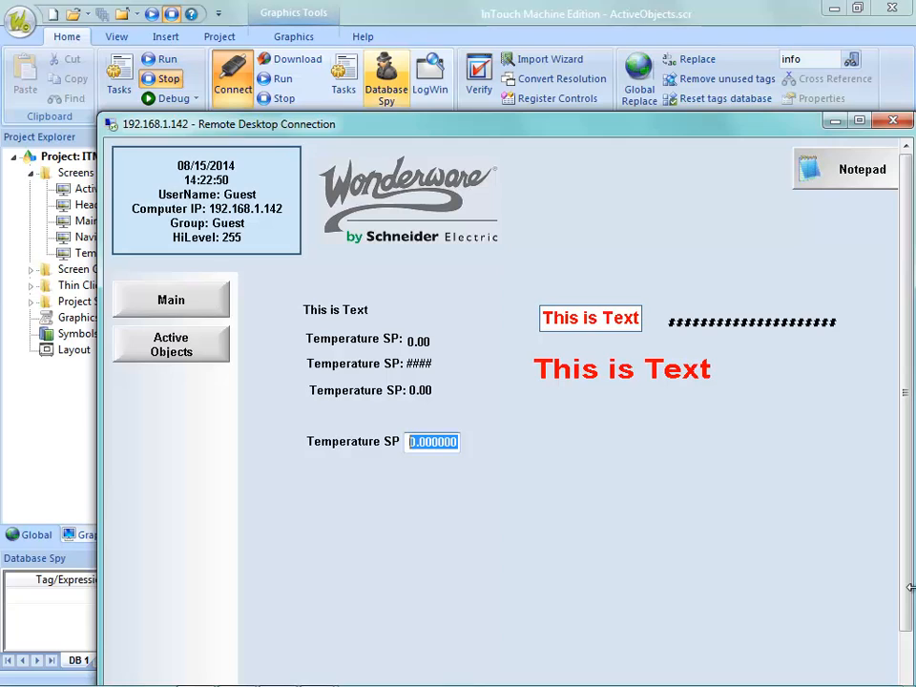
text(12)
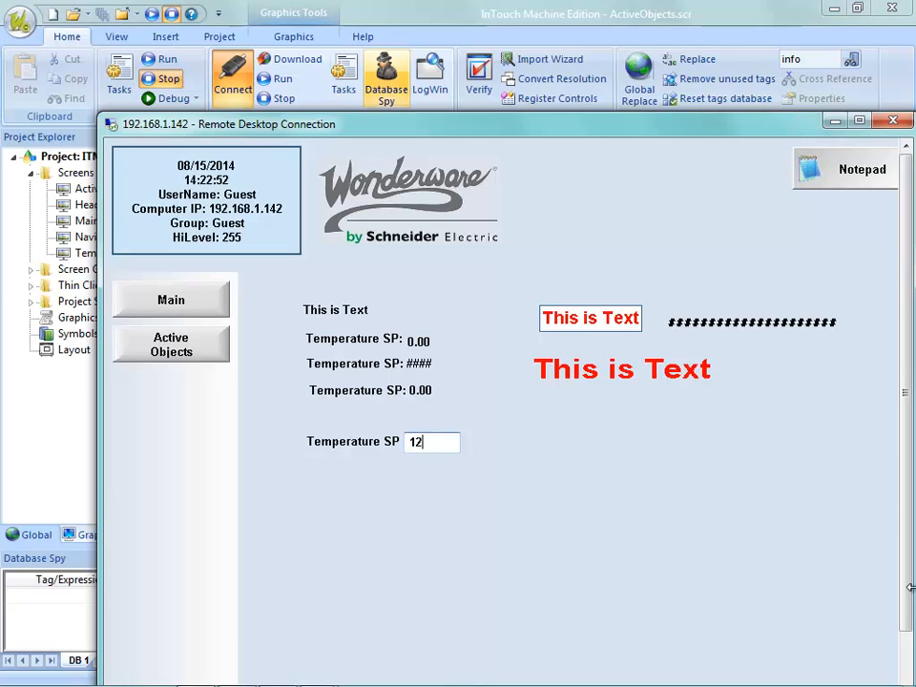
text(.3)
key(Return)
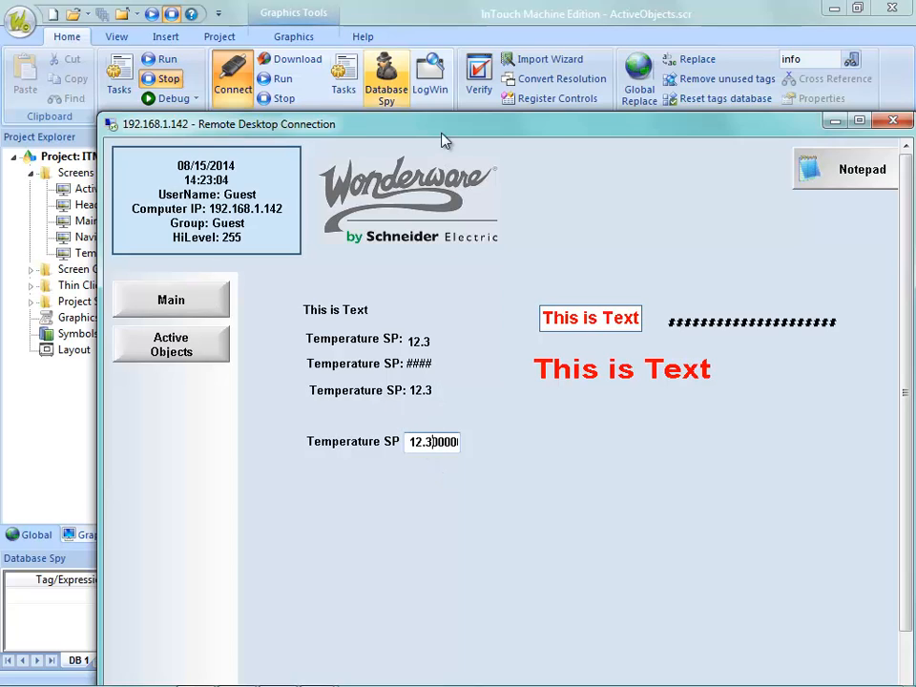
Return to the screen editor and open the context help topic for the Temperature SP text box's object properties.
drag(440, 132, 481, 1)
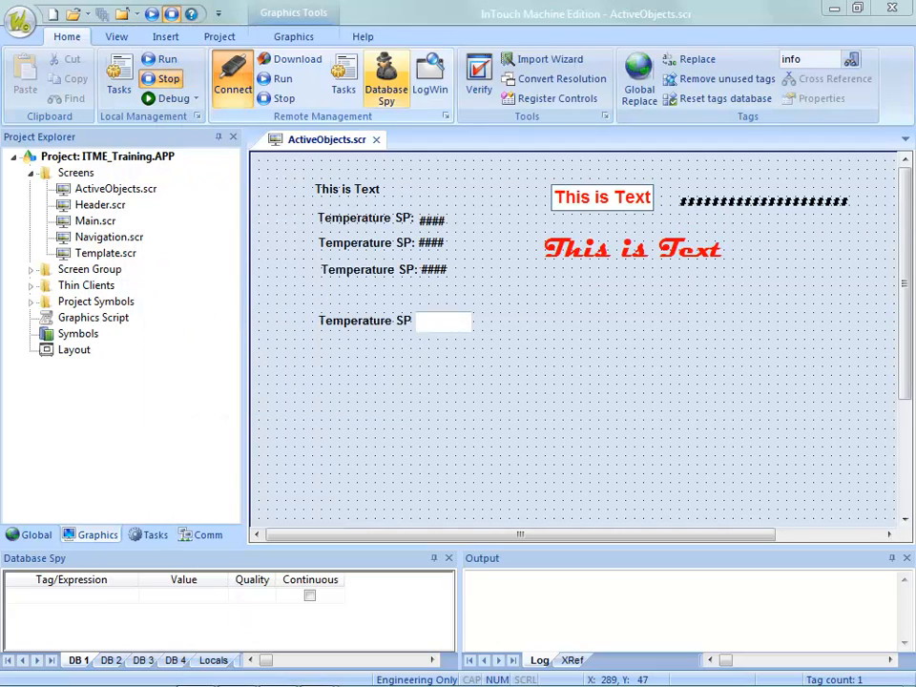
double_click(445, 329)
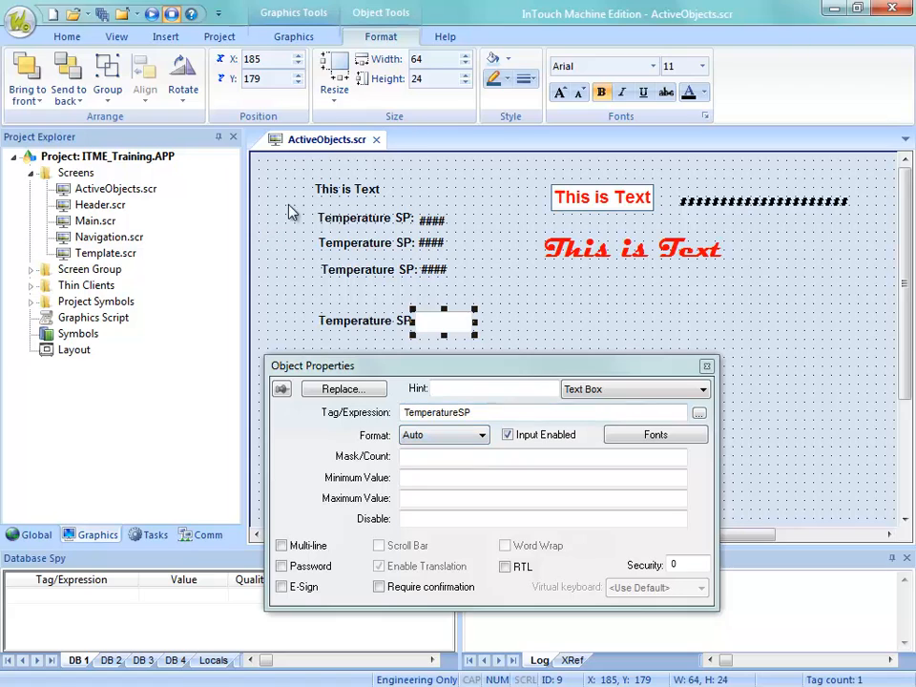
click(192, 15)
click(368, 431)
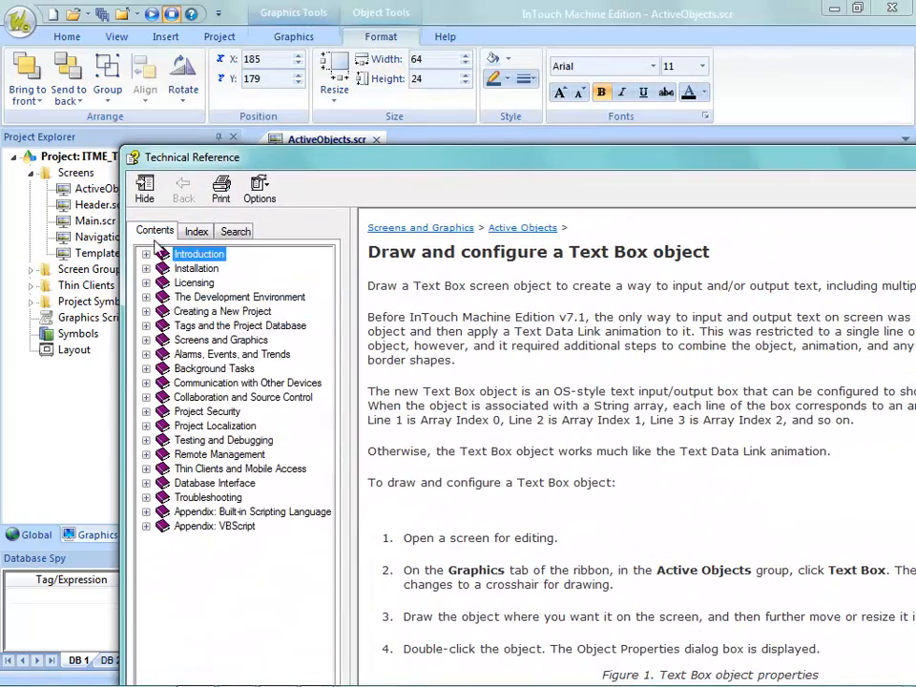
Locate the Text Box object topic within the Active Objects section of the Technical Reference contents.
click(146, 340)
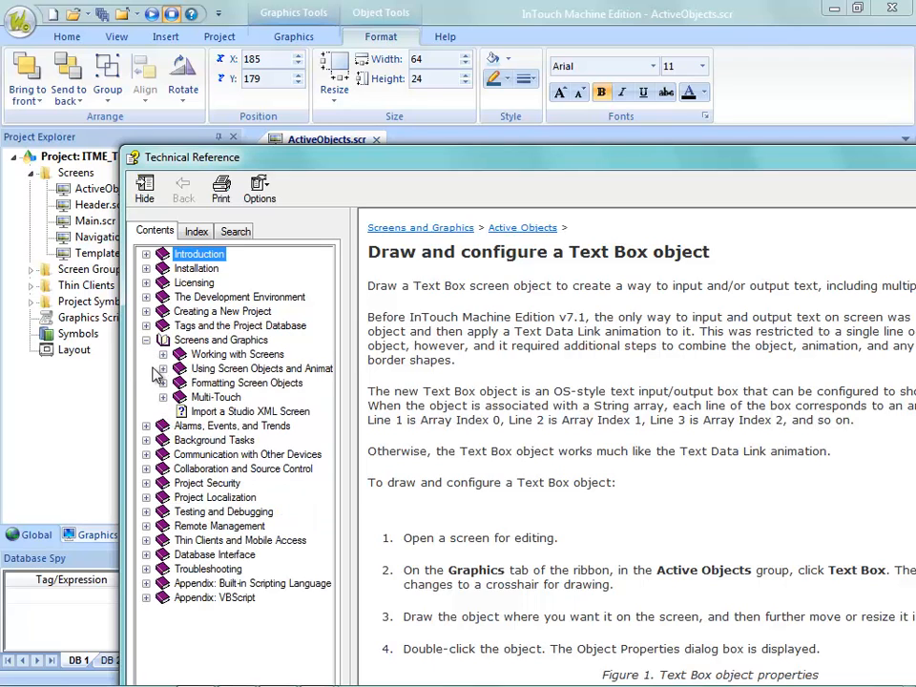
click(162, 369)
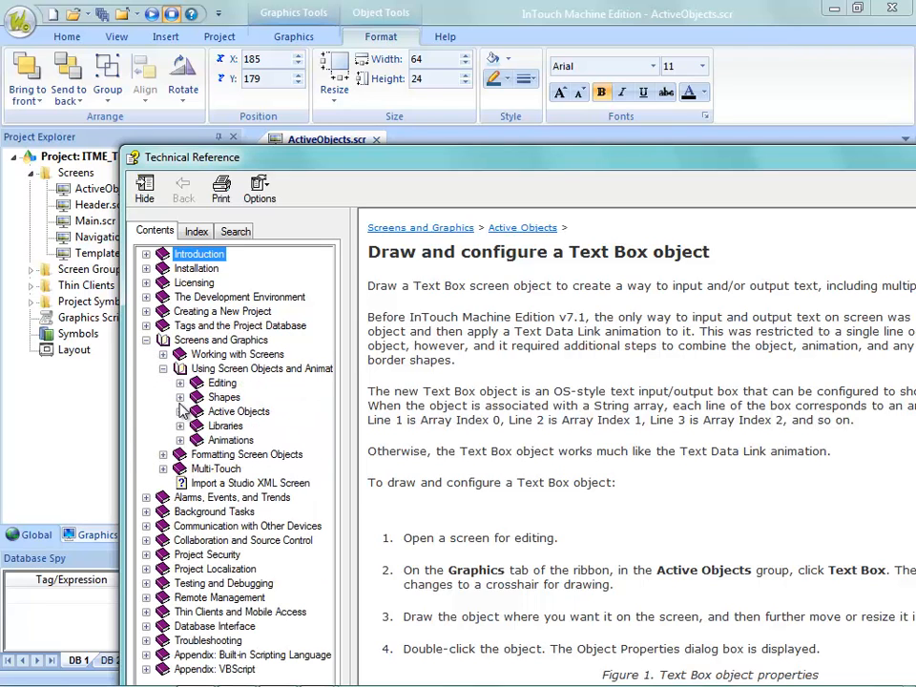
click(180, 411)
click(255, 439)
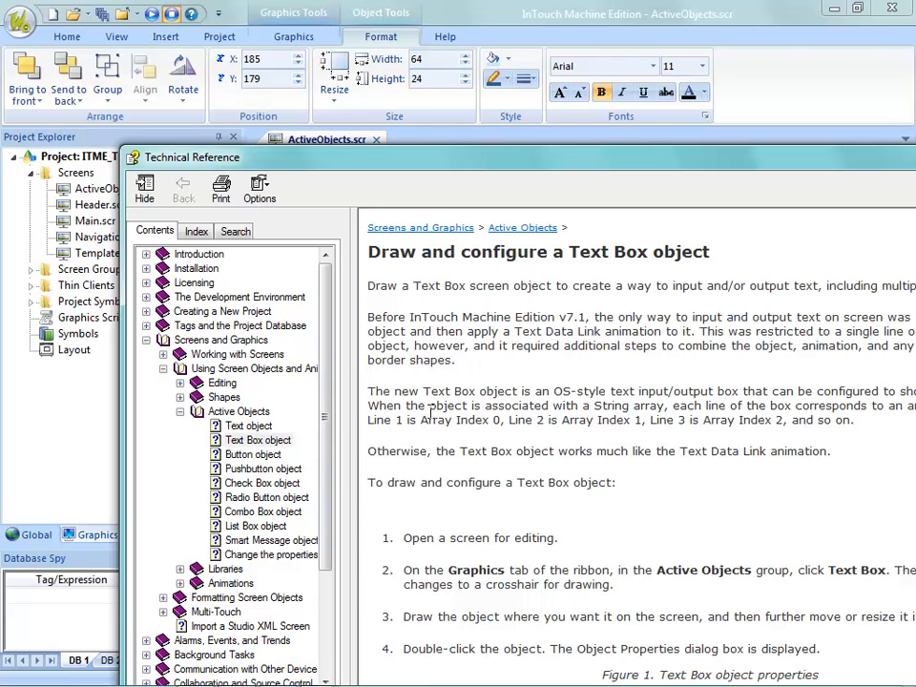
Read the Format list instructions in the Text Box help topic, particularly the Auto option, and minimize the Technical Reference.
scroll(431, 407, down, 3)
scroll(431, 407, down, 12)
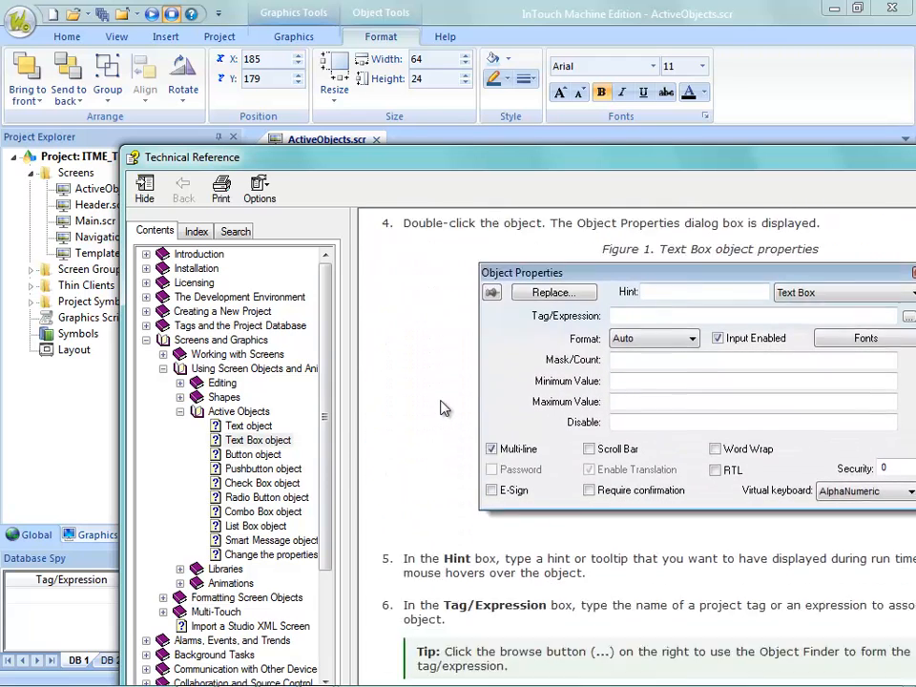
double_click(428, 157)
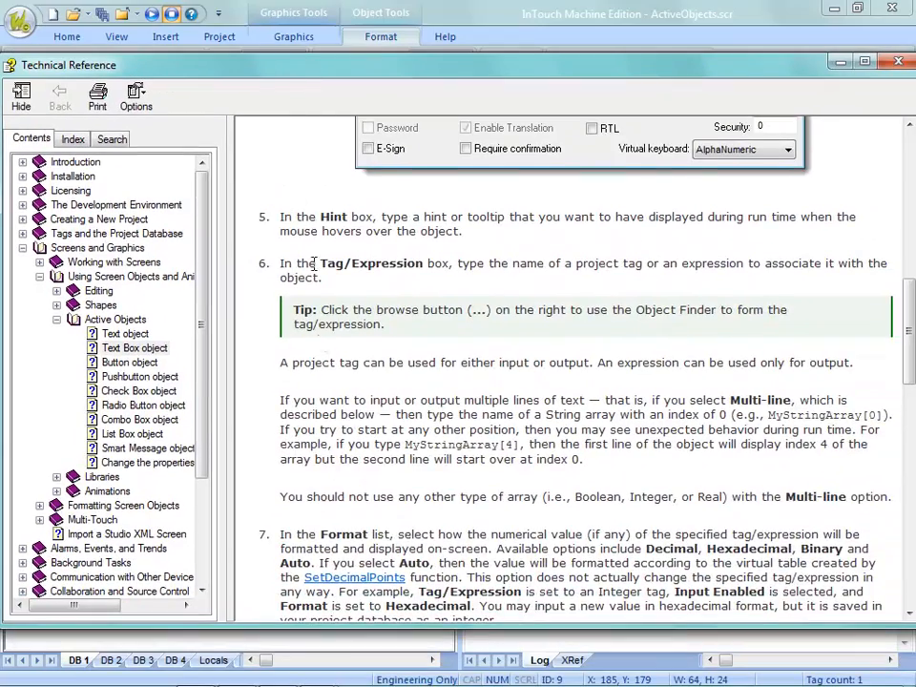
scroll(322, 362, down, 5)
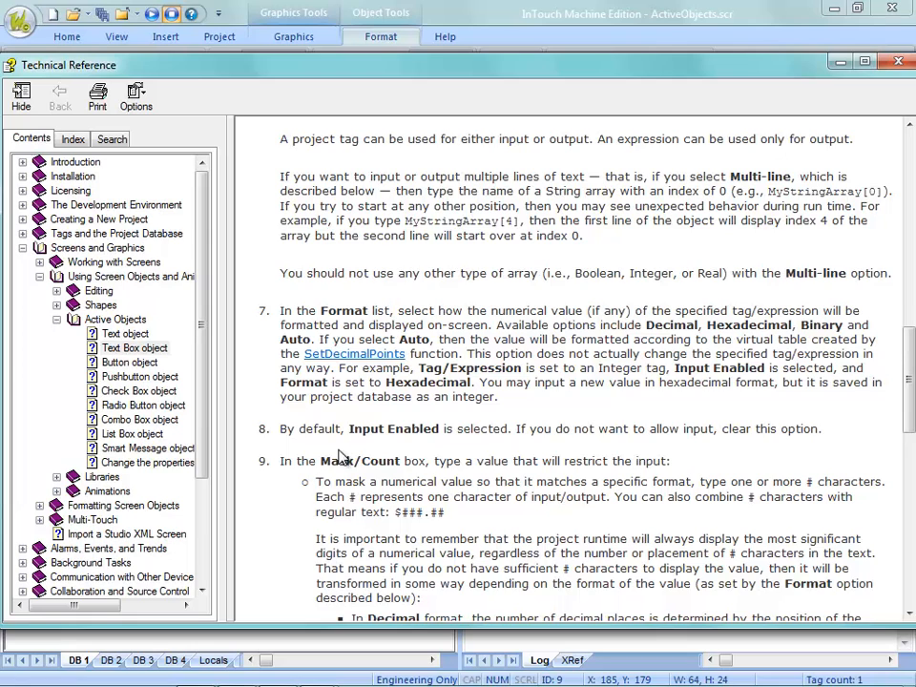
scroll(324, 460, down, 1)
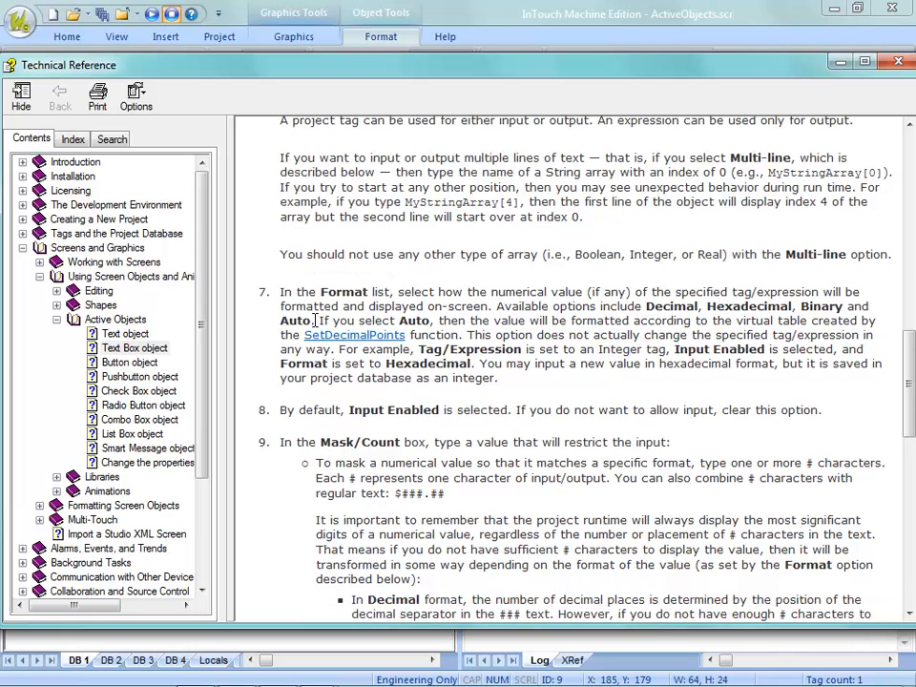
double_click(402, 320)
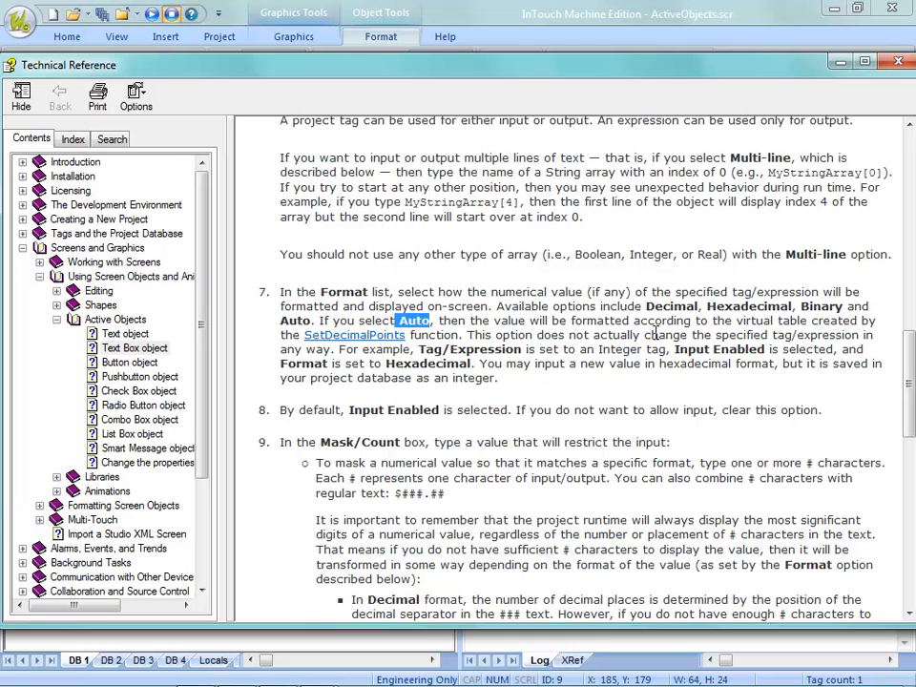
mouse_move(322, 348)
click(840, 61)
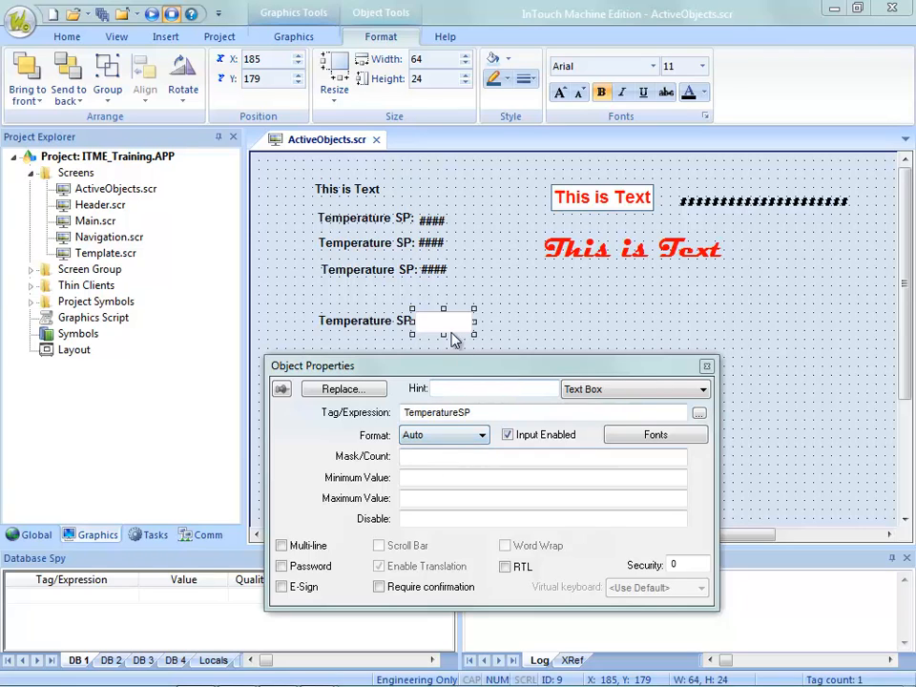
Set the Temperature SP text box's format to Decimal with the mask ##.## and close its object properties.
click(426, 434)
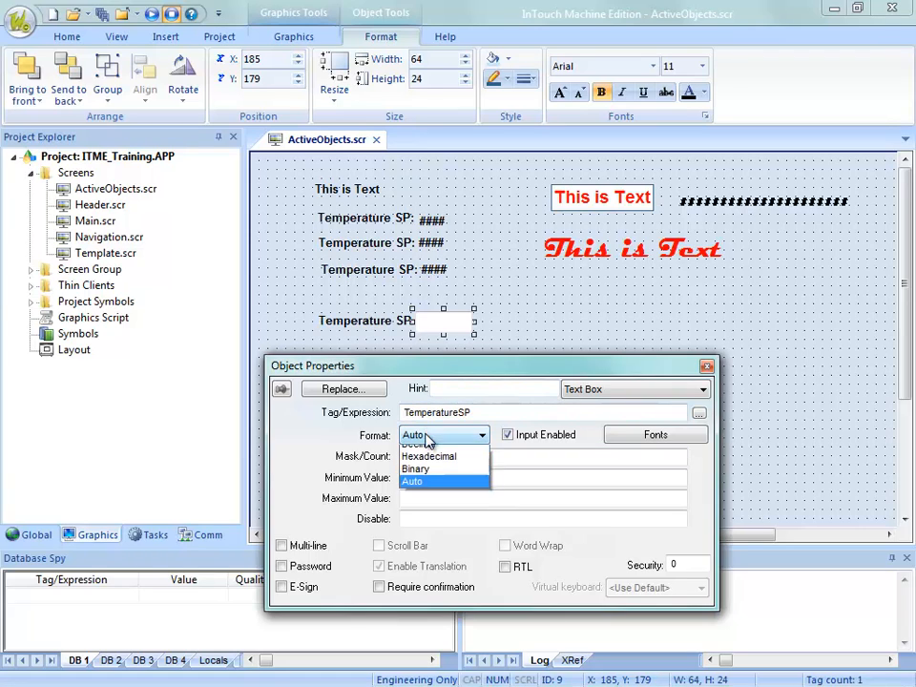
click(425, 454)
click(425, 455)
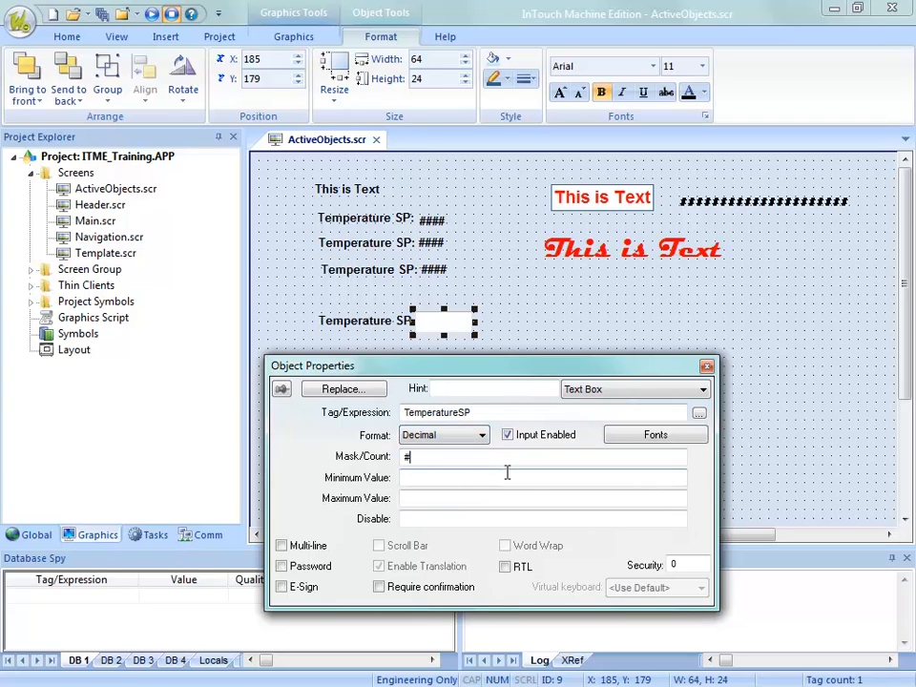
text(##.##)
click(521, 319)
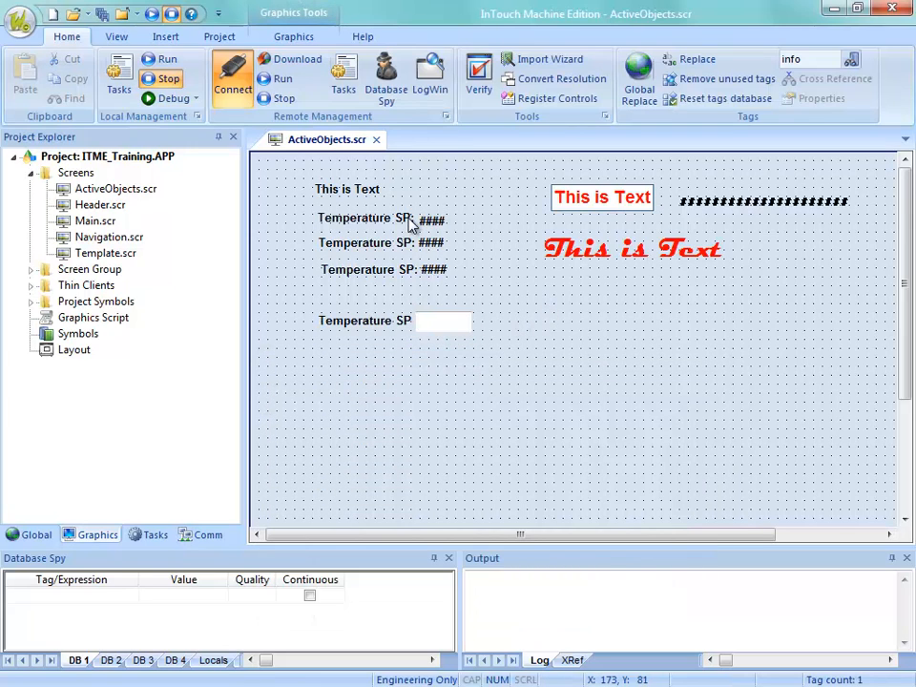
Save ActiveObjects.scr and download the screen file to the target system.
right_click(336, 145)
click(368, 150)
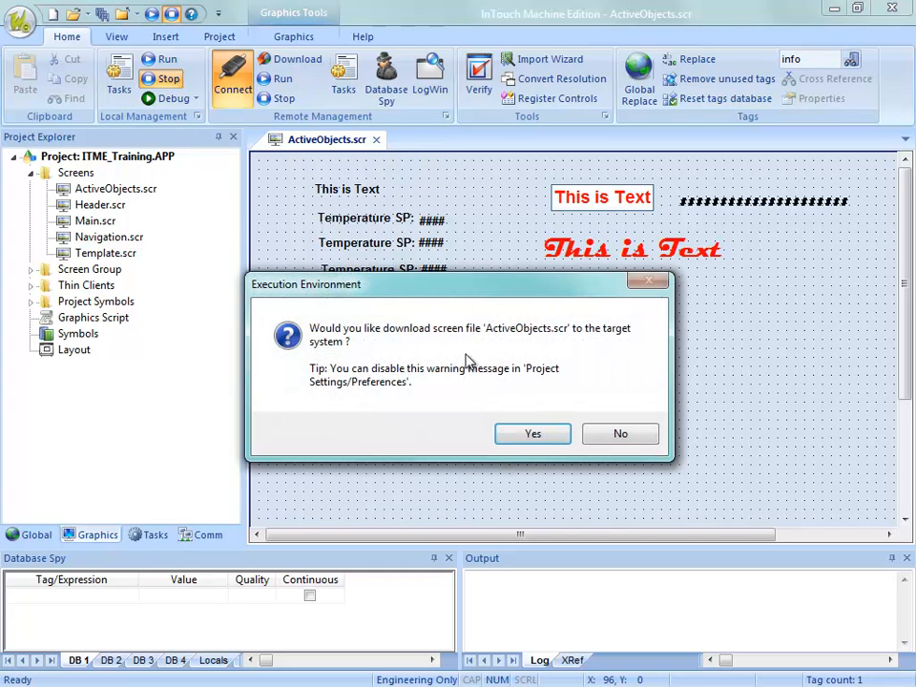
click(530, 435)
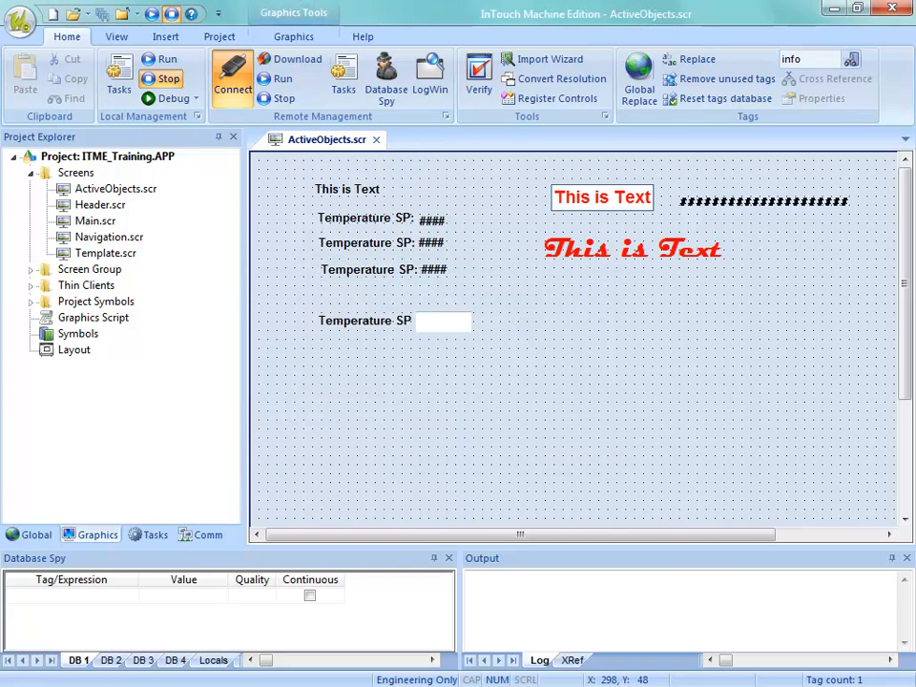
Bring back the Technical Reference and examine the Mask/Count rules for Decimal, Hexadecimal, Binary and Auto formats, including the #.## example.
drag(610, 0, 465, 148)
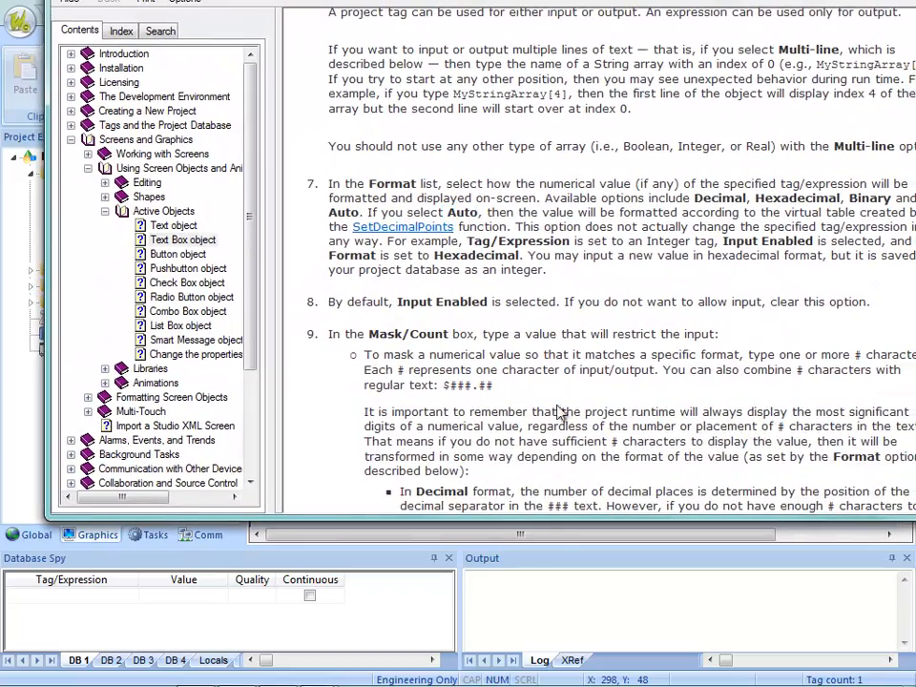
scroll(563, 419, down, 3)
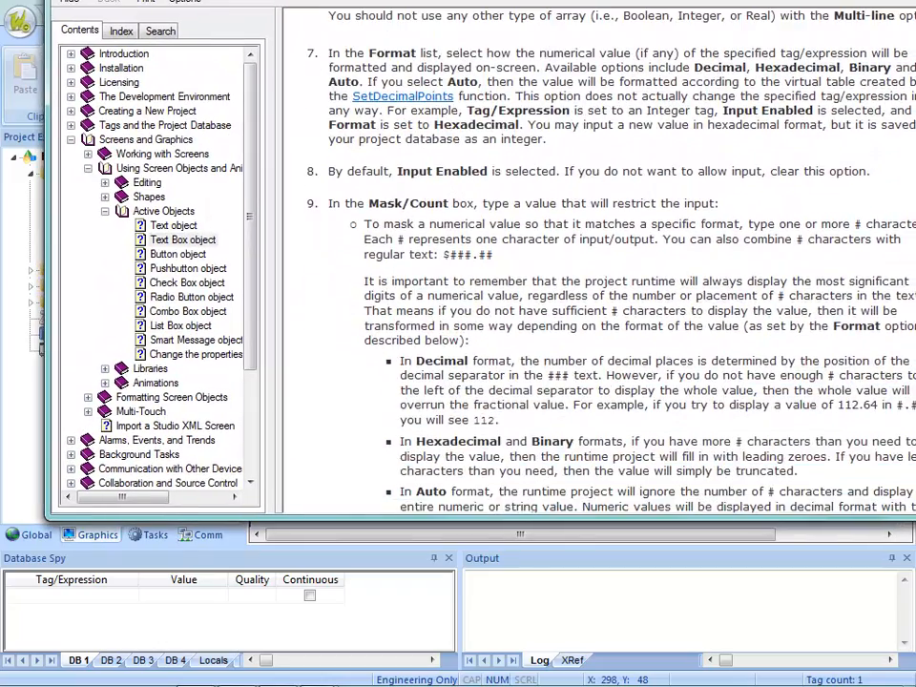
drag(535, 0, 414, 35)
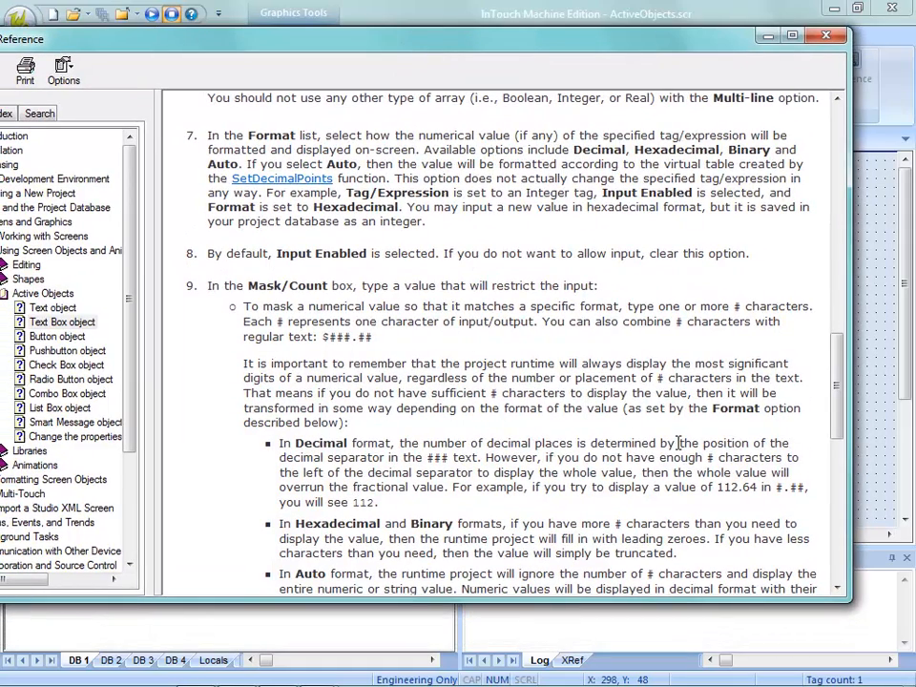
drag(286, 459, 450, 459)
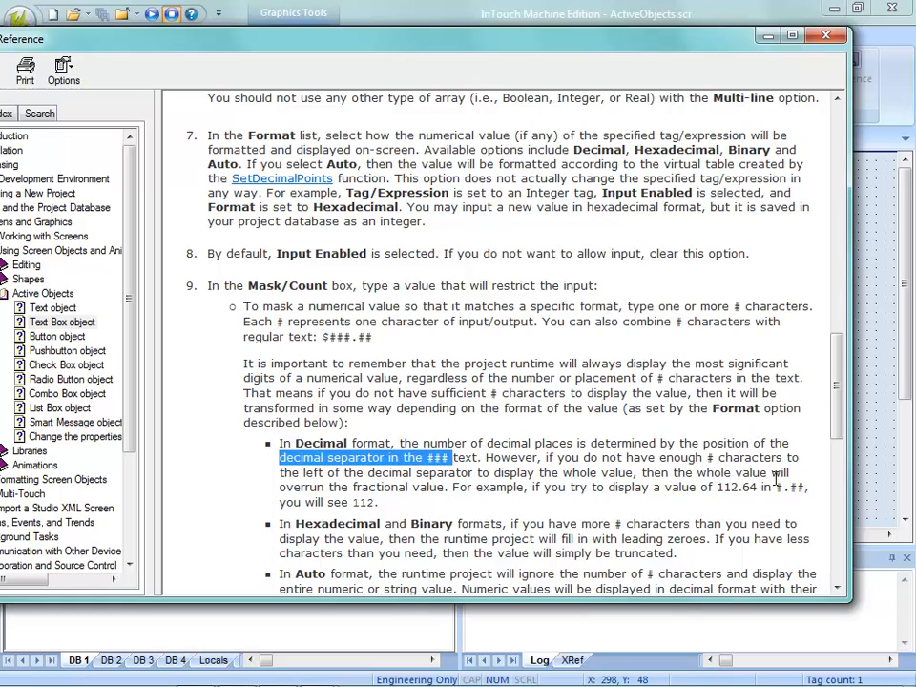
click(483, 472)
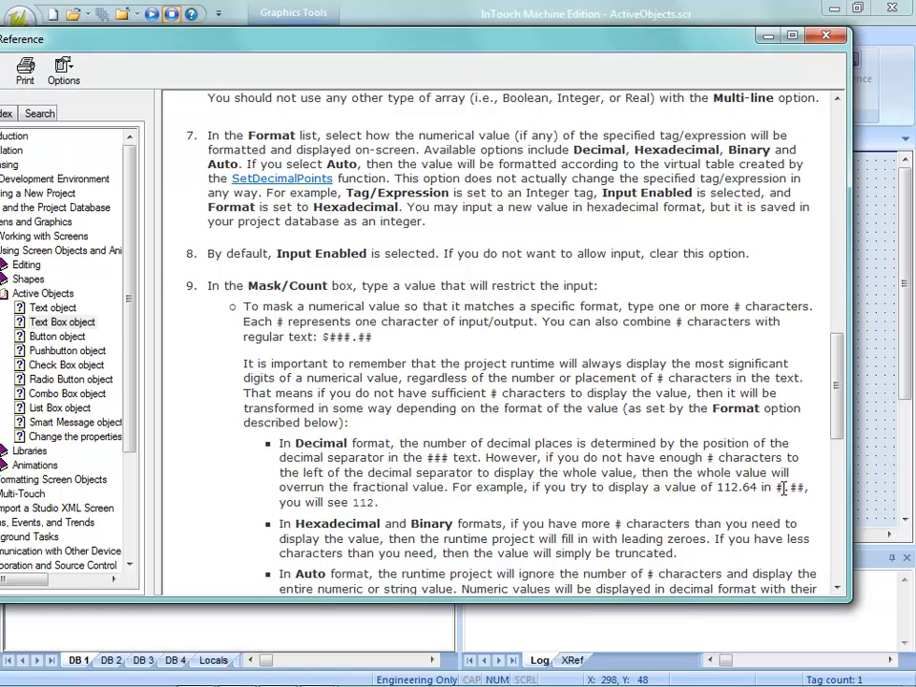
drag(779, 487, 799, 489)
scroll(330, 493, down, 1)
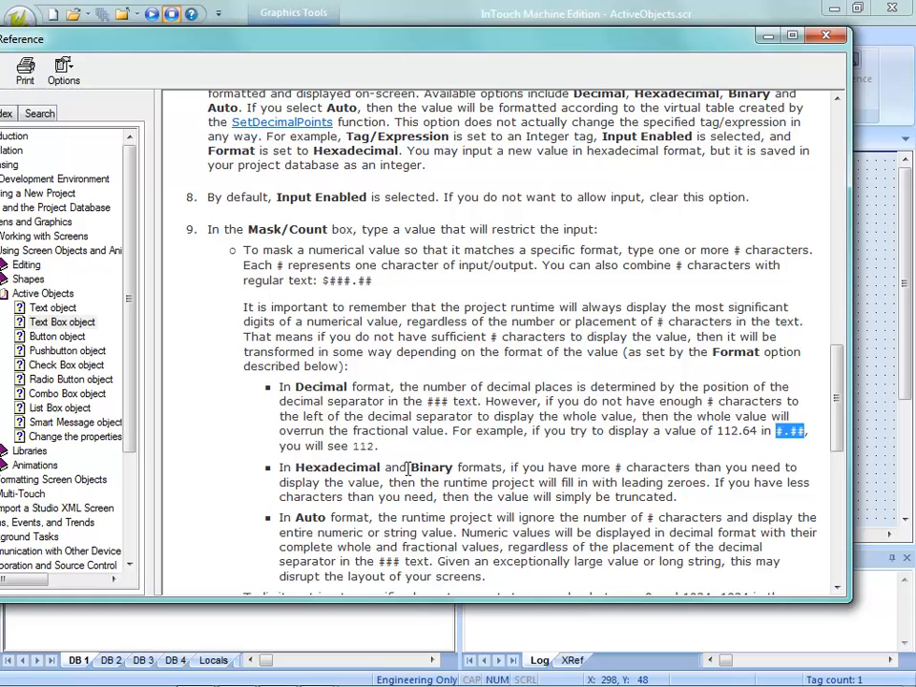
scroll(315, 457, down, 1)
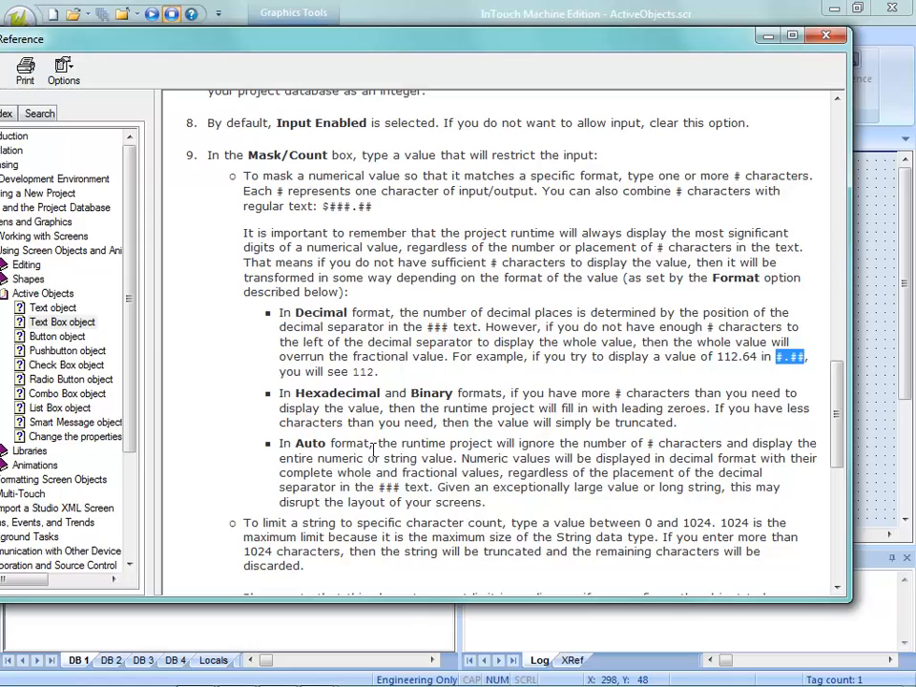
scroll(372, 448, up, 3)
scroll(310, 398, down, 3)
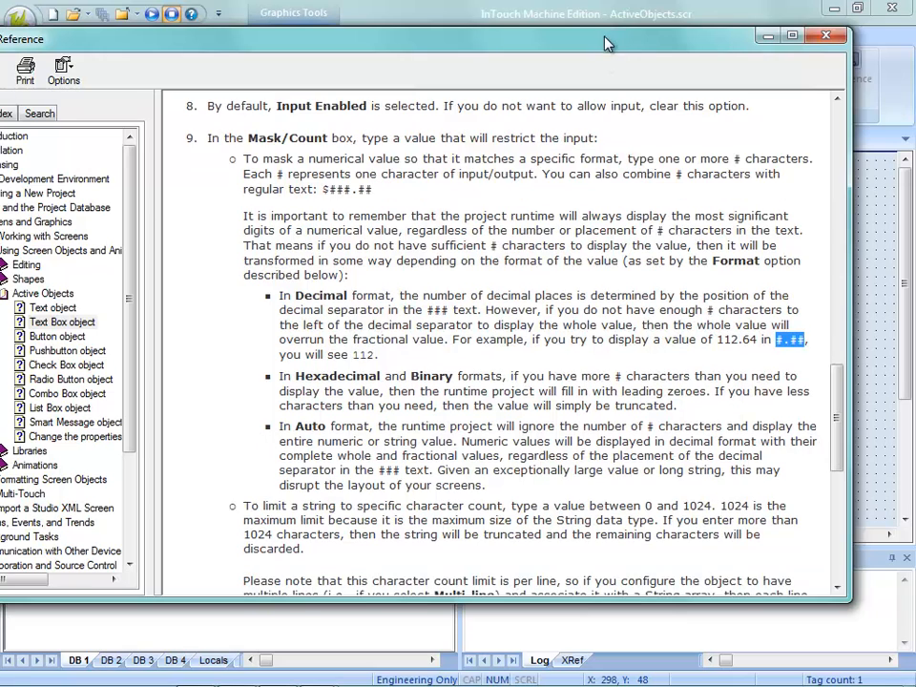
drag(607, 43, 819, 0)
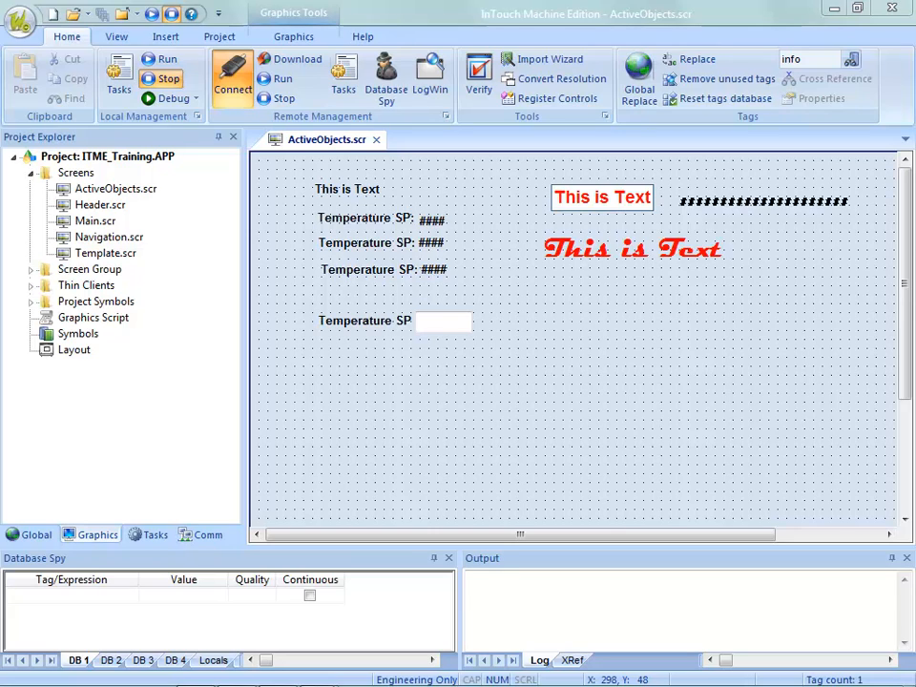
Switch to the Remote Desktop runtime, check how the Temperature SP text box formats its value, and return to the screen editor.
mouse_move(143, 681)
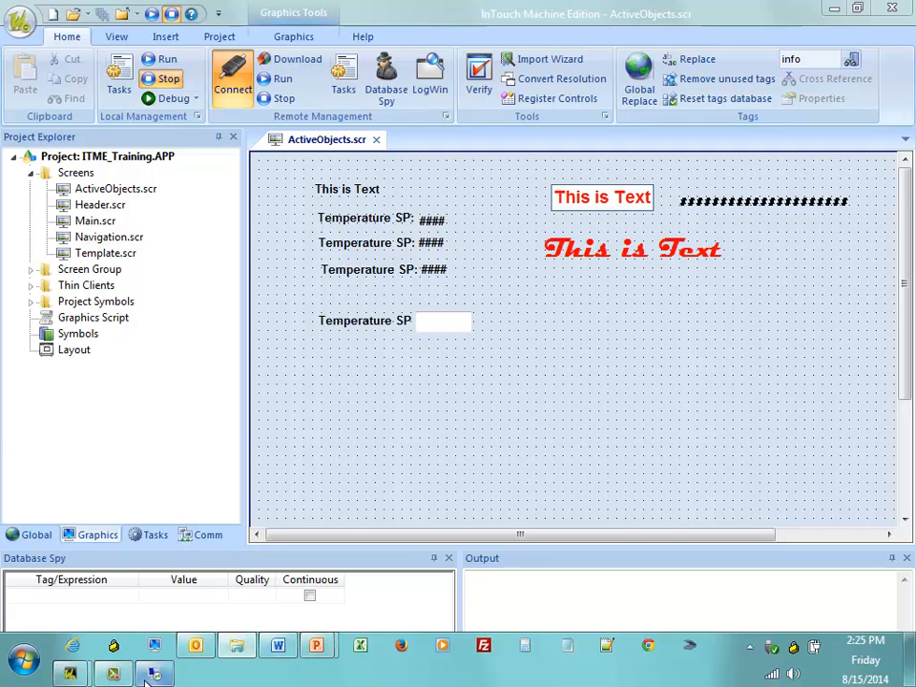
key(super)
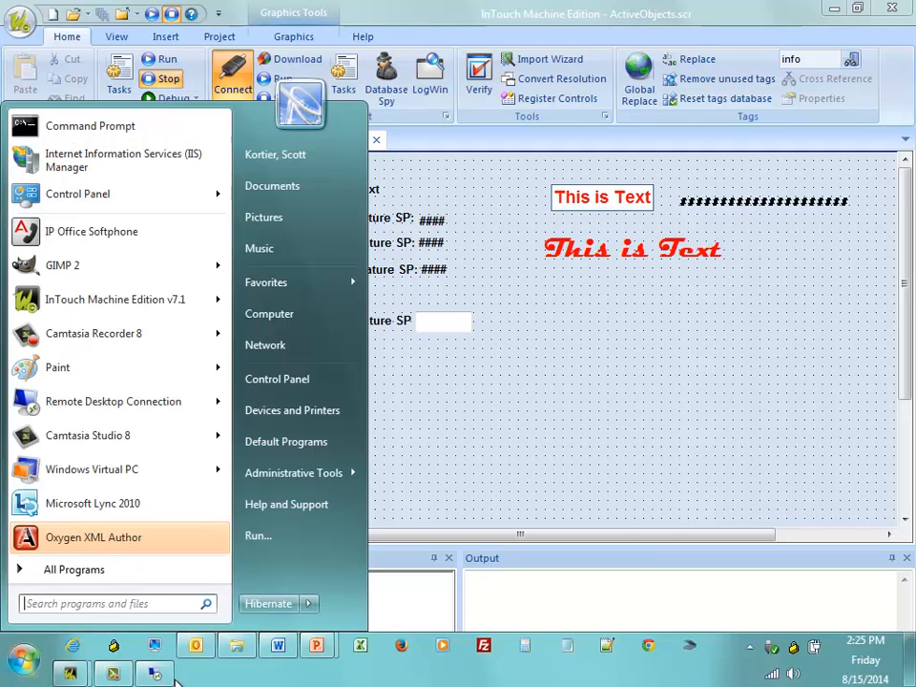
click(160, 677)
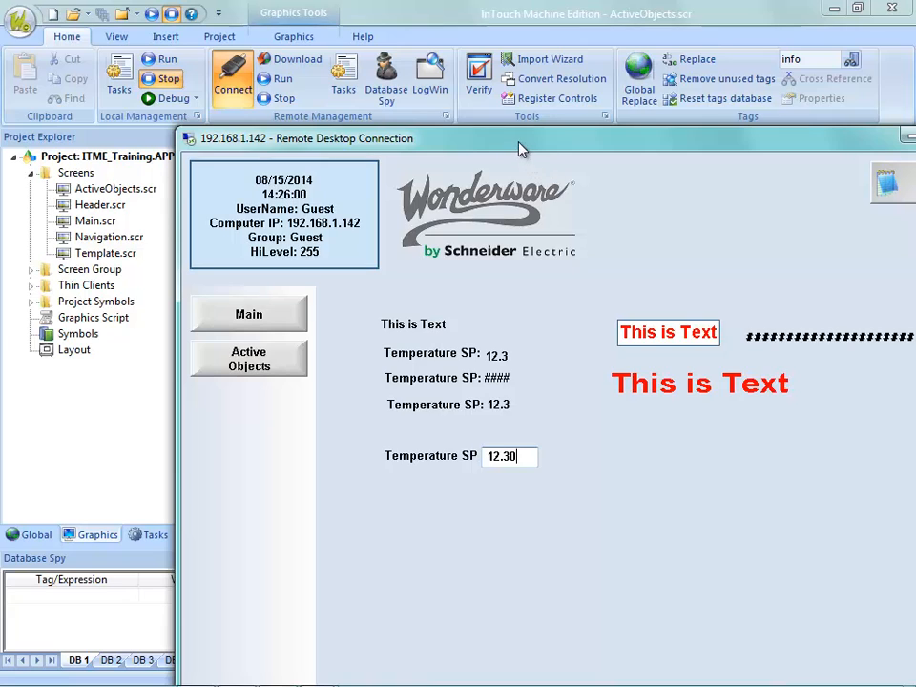
drag(519, 147, 458, 142)
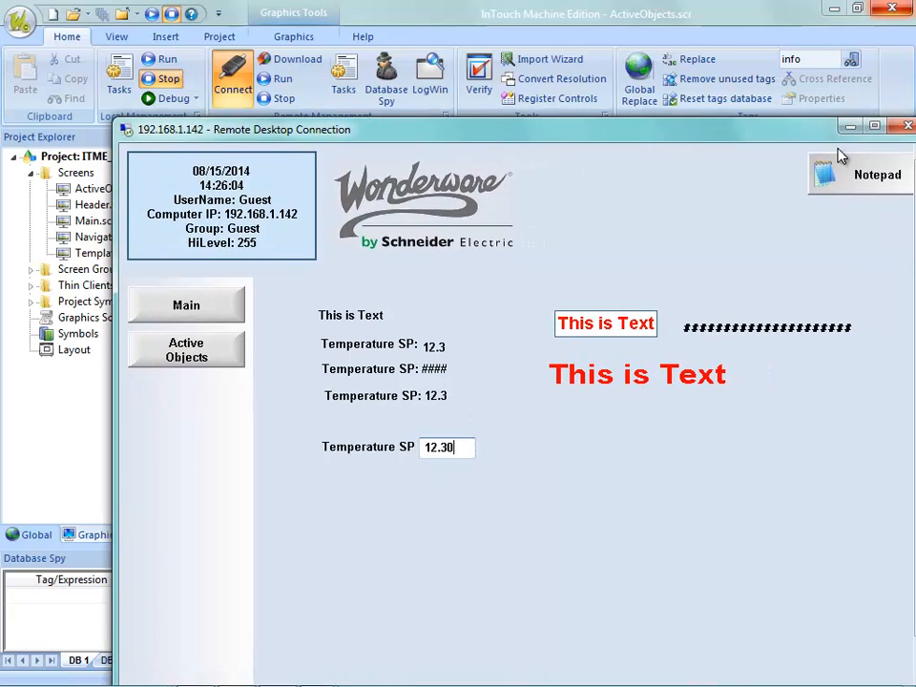
click(426, 26)
Disable input for the Temperature SP text box, then save ActiveObjects.scr and download it to the target system.
double_click(433, 333)
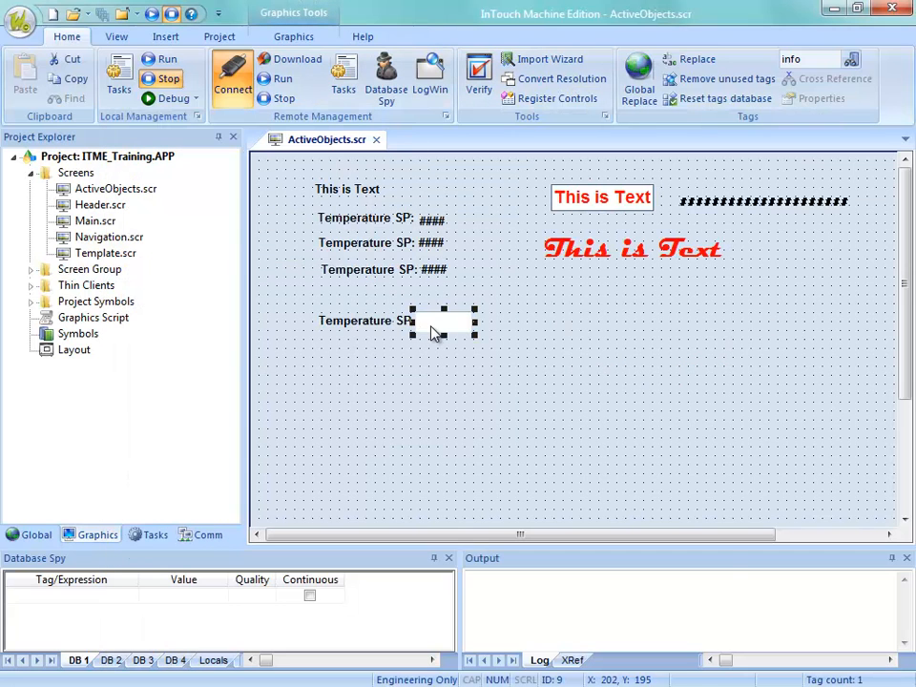
click(507, 436)
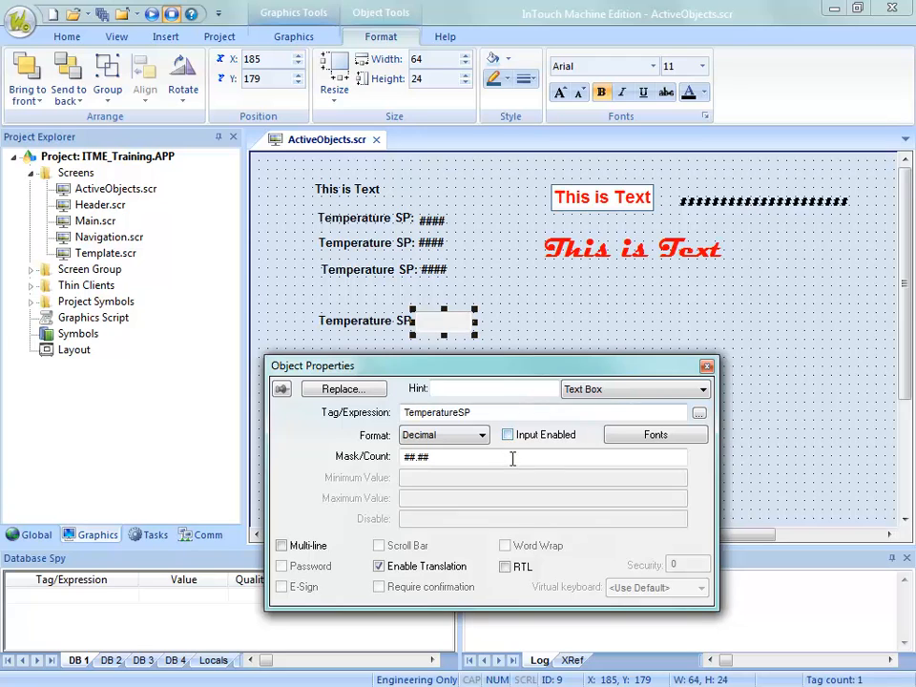
right_click(343, 139)
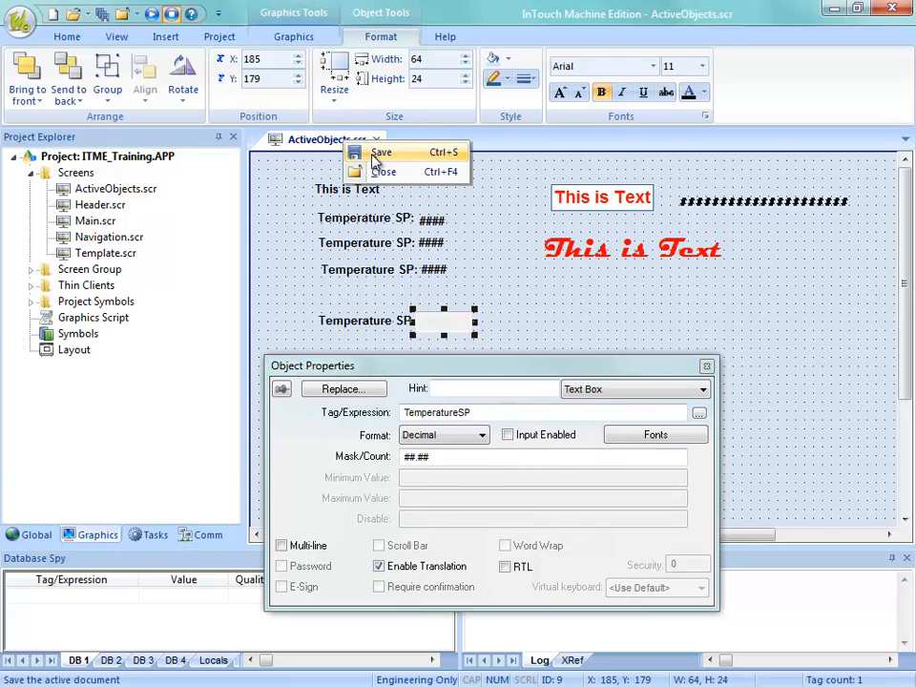
click(378, 150)
click(538, 435)
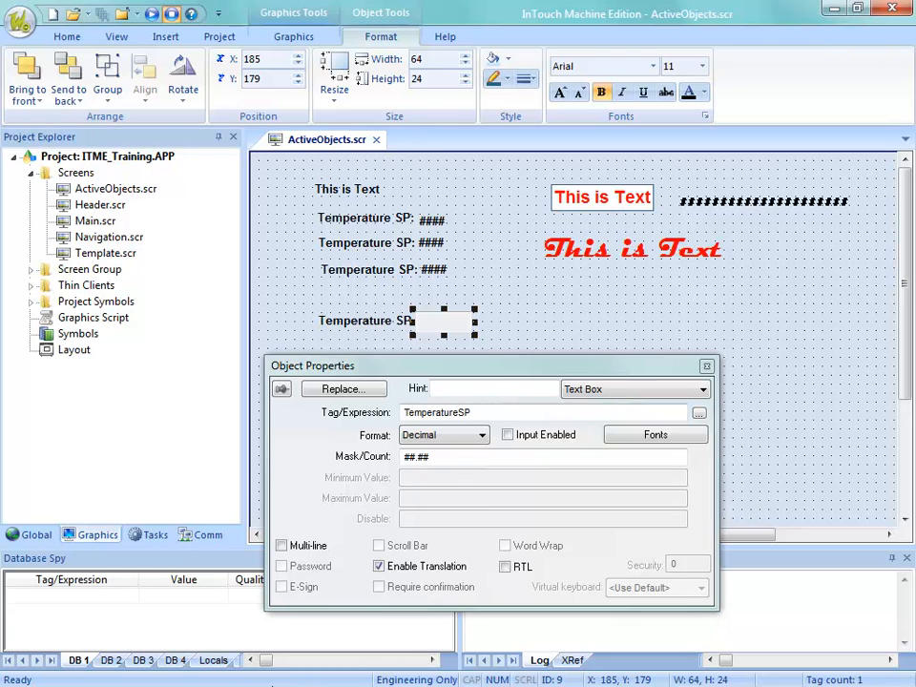
Switch to the Remote Desktop runtime, test whether the Temperature SP text box accepts editing, and move the window out of the way.
key(super)
click(156, 674)
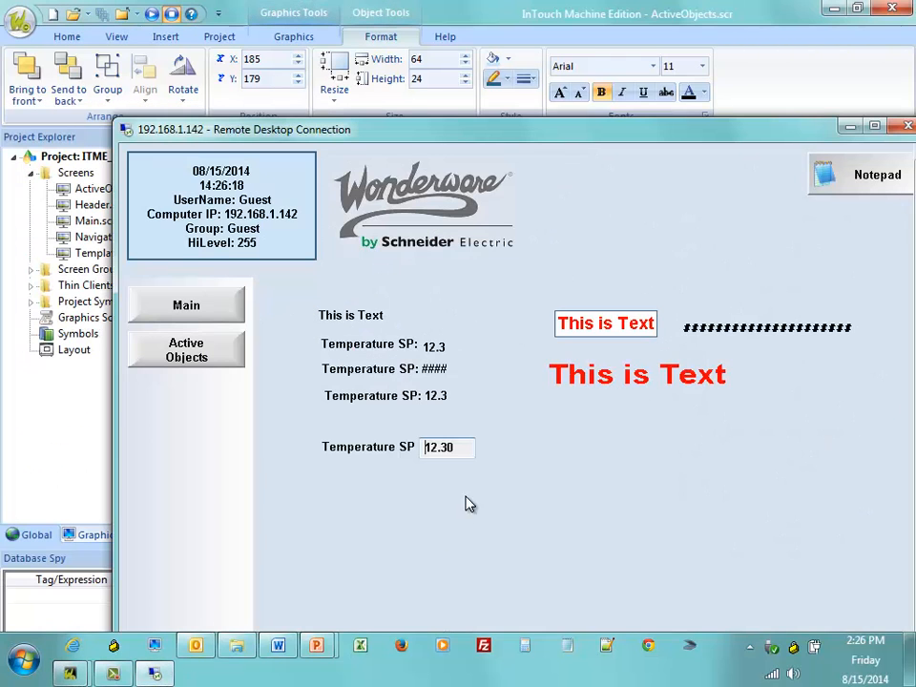
drag(462, 454, 421, 455)
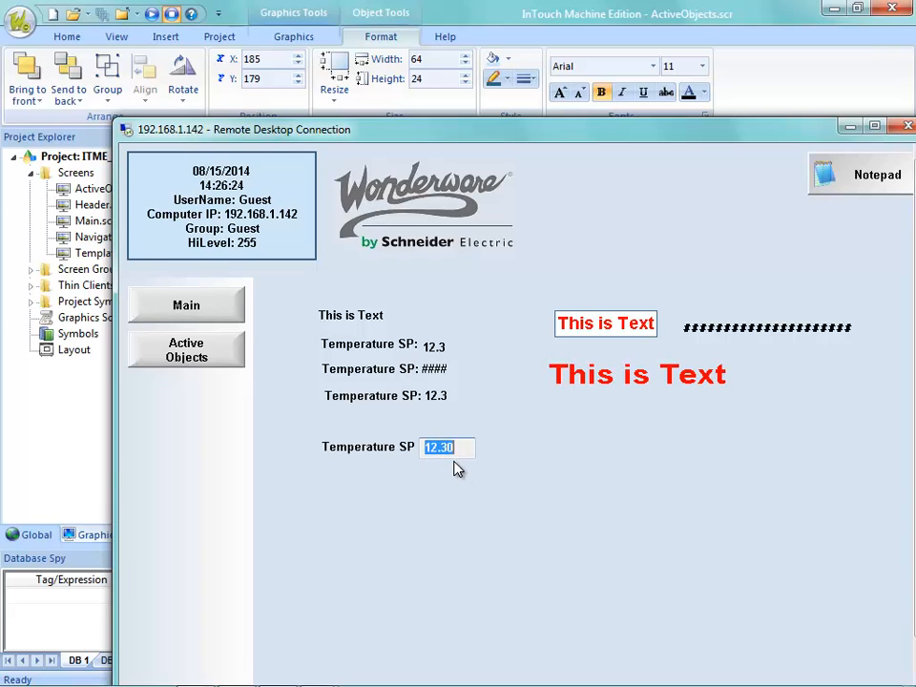
click(460, 473)
drag(462, 128, 572, 0)
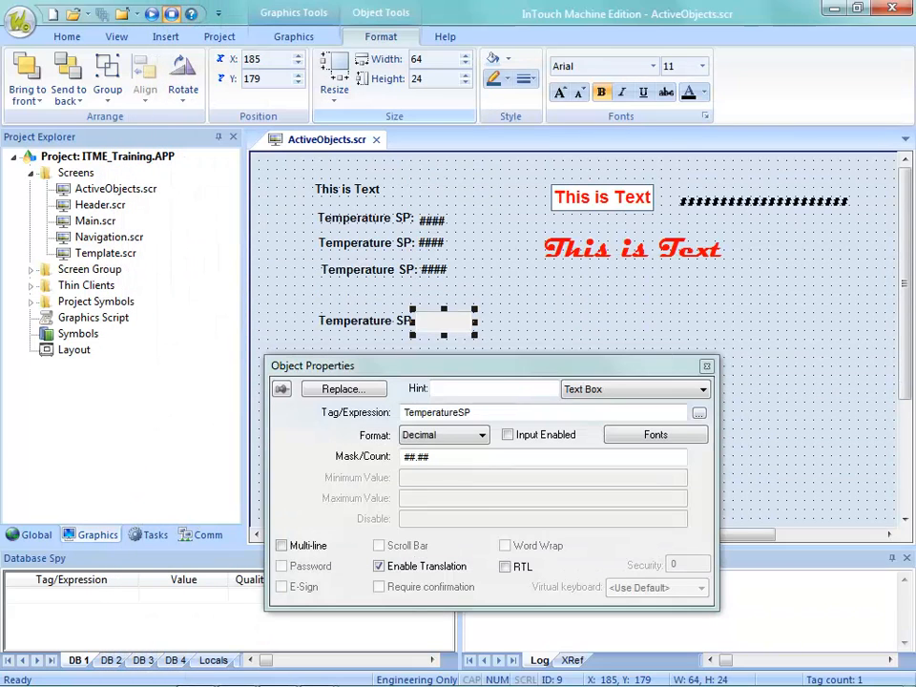
Enable input again for the Temperature SP text box in the screen editor.
click(506, 434)
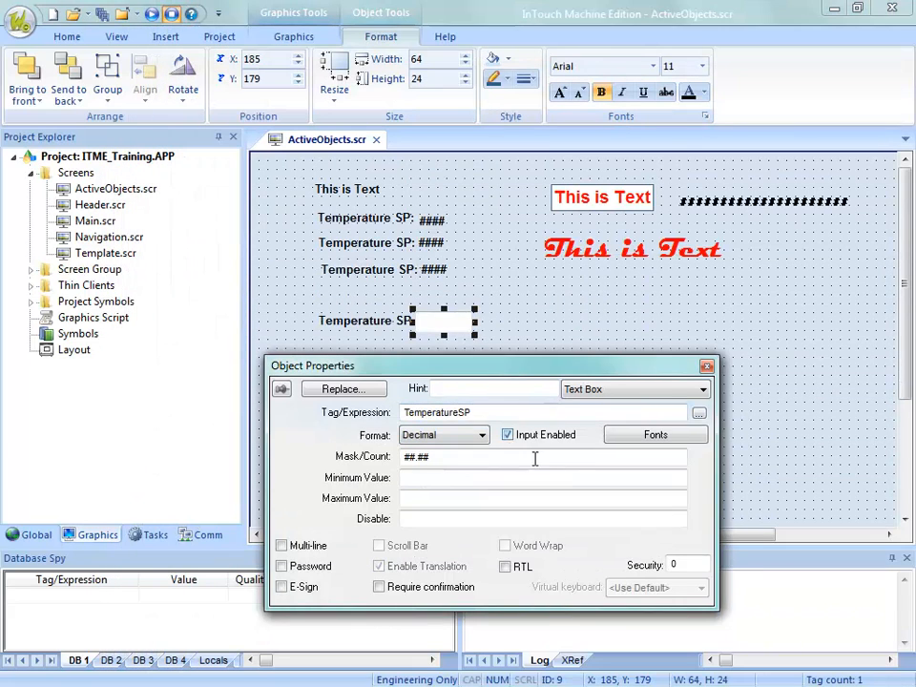
Set the Temperature SP text box font to Arial Bold, size 16, in red.
click(617, 434)
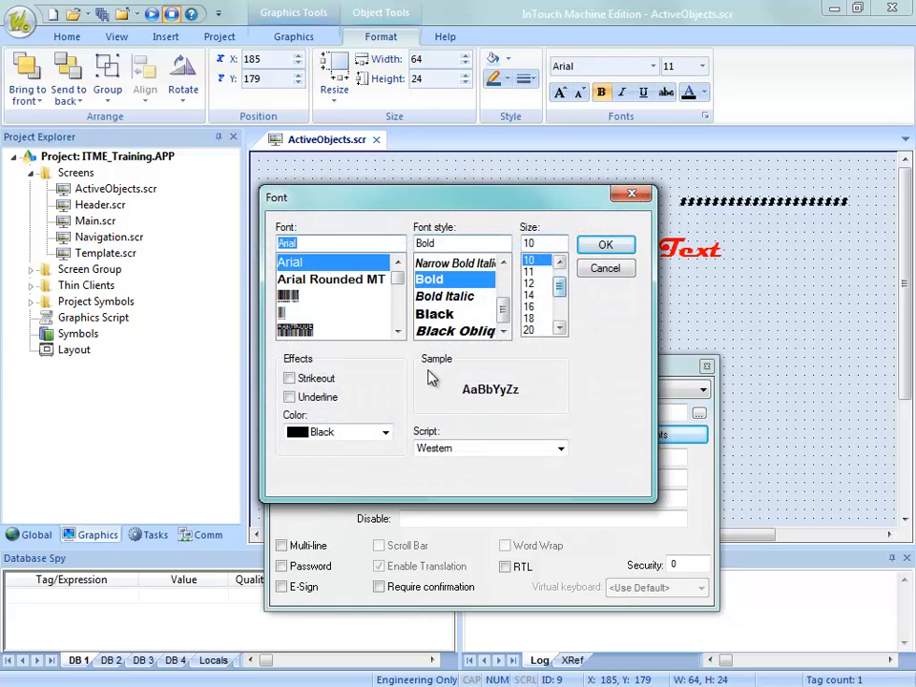
click(528, 283)
key(Down)
key(Down)
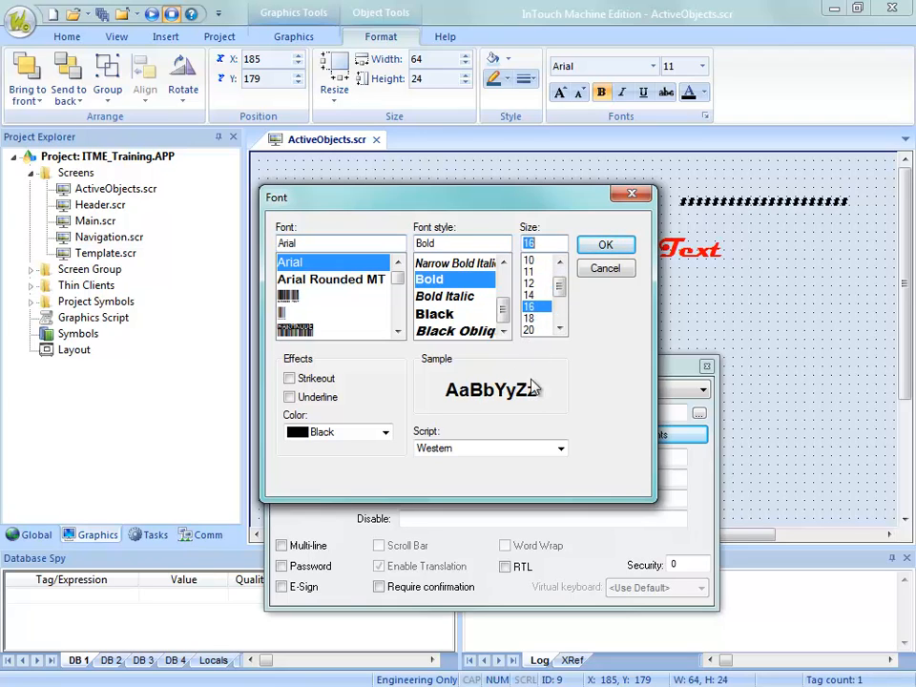
click(384, 432)
click(303, 553)
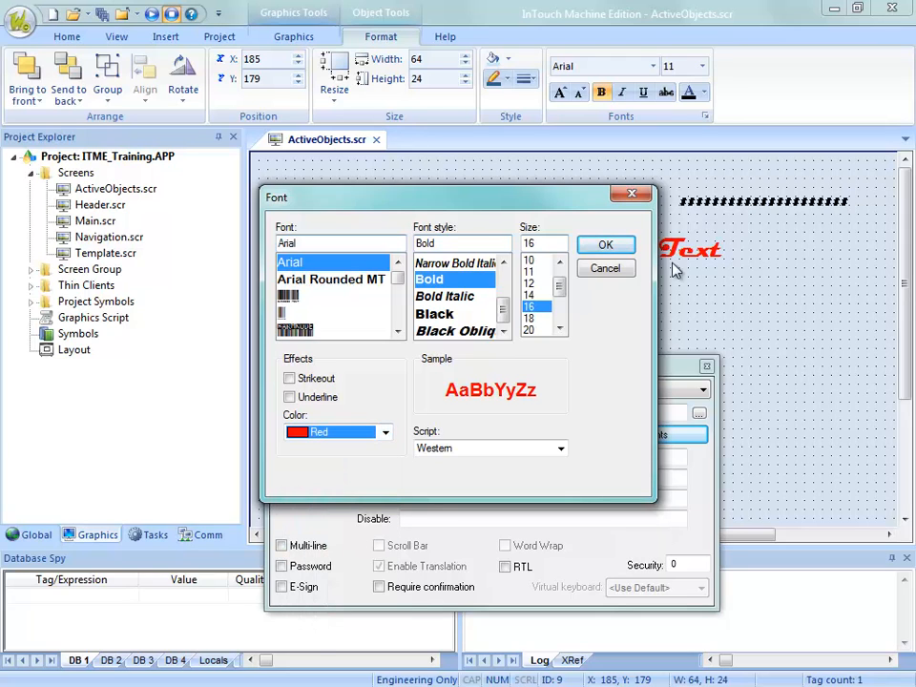
click(604, 246)
Enlarge the Temperature SP text box to 96 wide by 32 high, moving the properties window clear of it.
drag(641, 360, 634, 375)
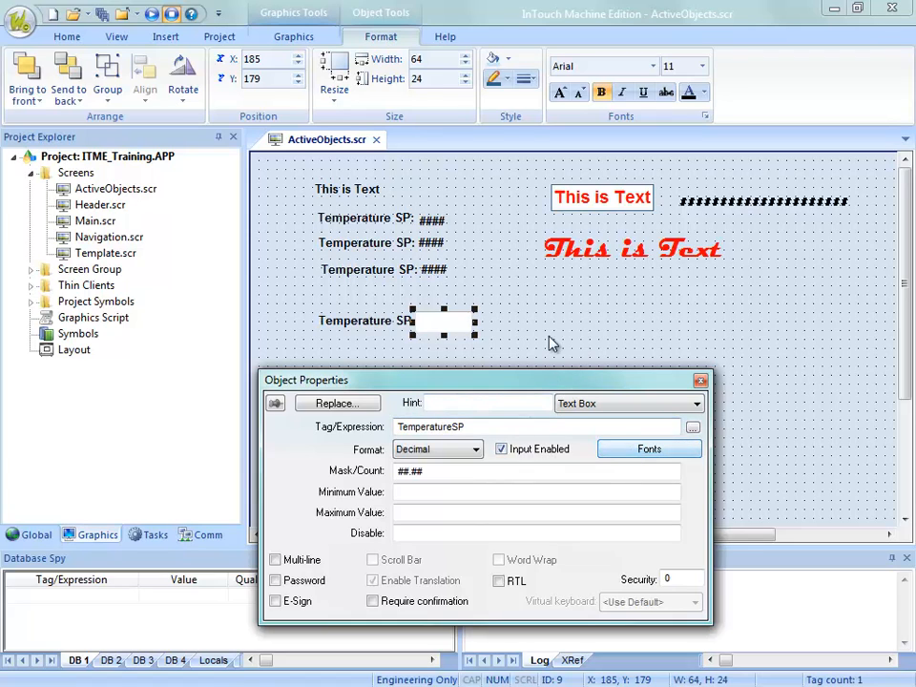
click(441, 348)
drag(441, 348, 500, 330)
click(495, 358)
click(484, 341)
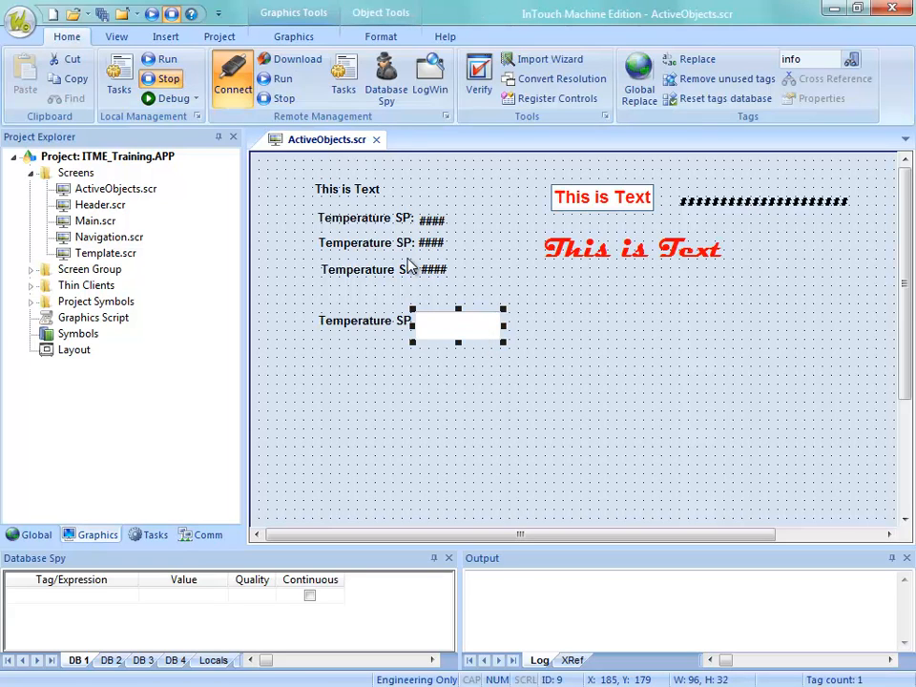
Save ActiveObjects.scr, download it to the target system, and check the text box's new font in the Remote Desktop runtime.
right_click(352, 146)
click(382, 153)
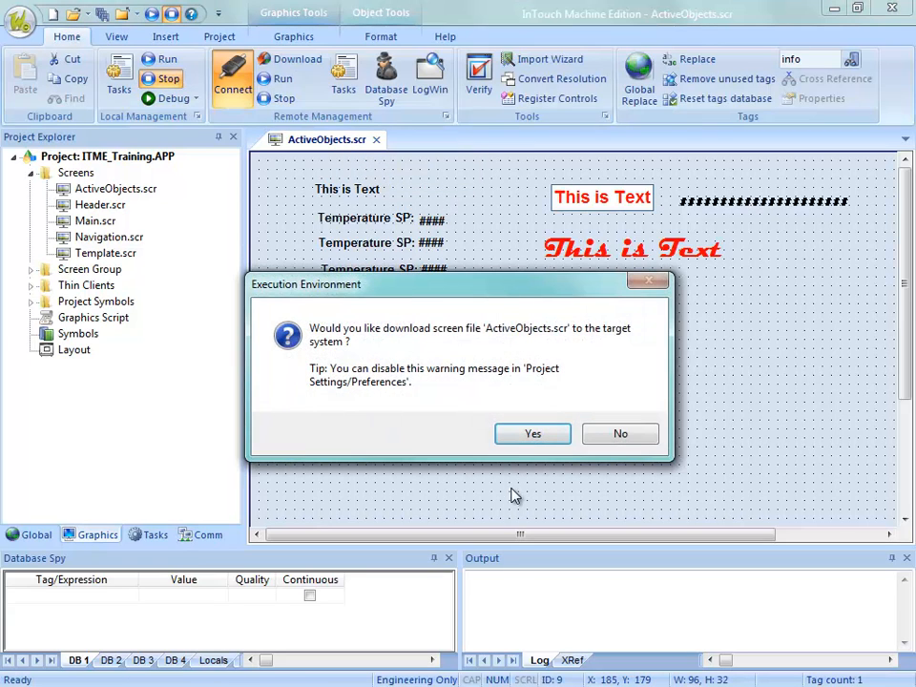
click(533, 431)
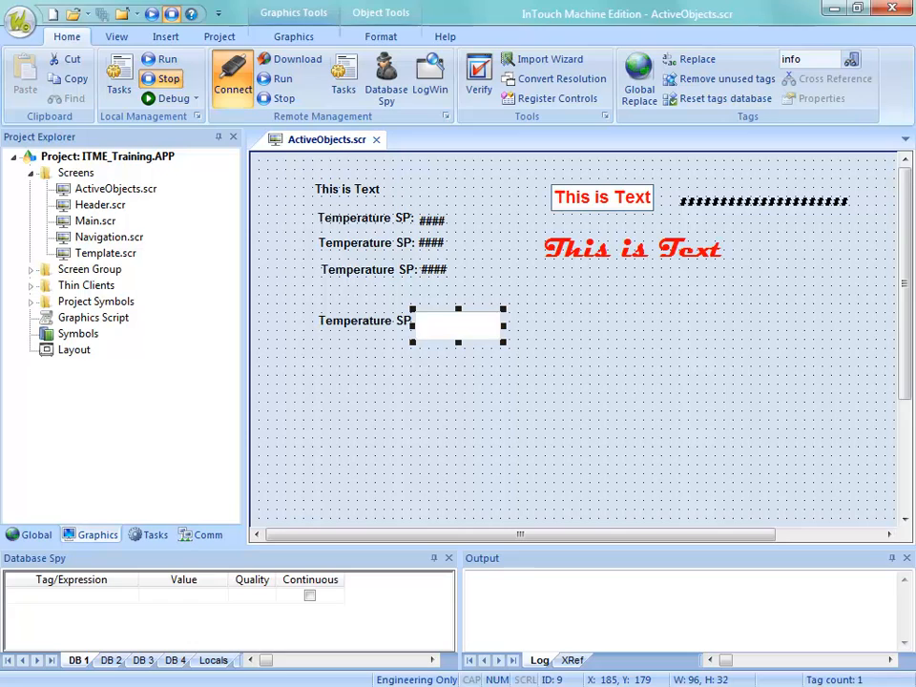
drag(701, 0, 558, 102)
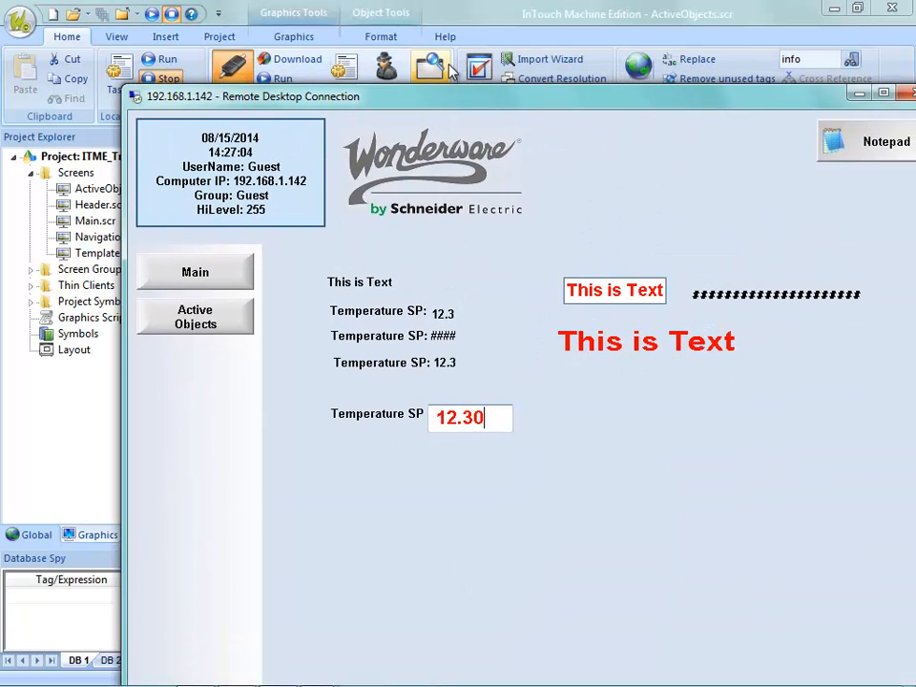
drag(449, 101, 458, 0)
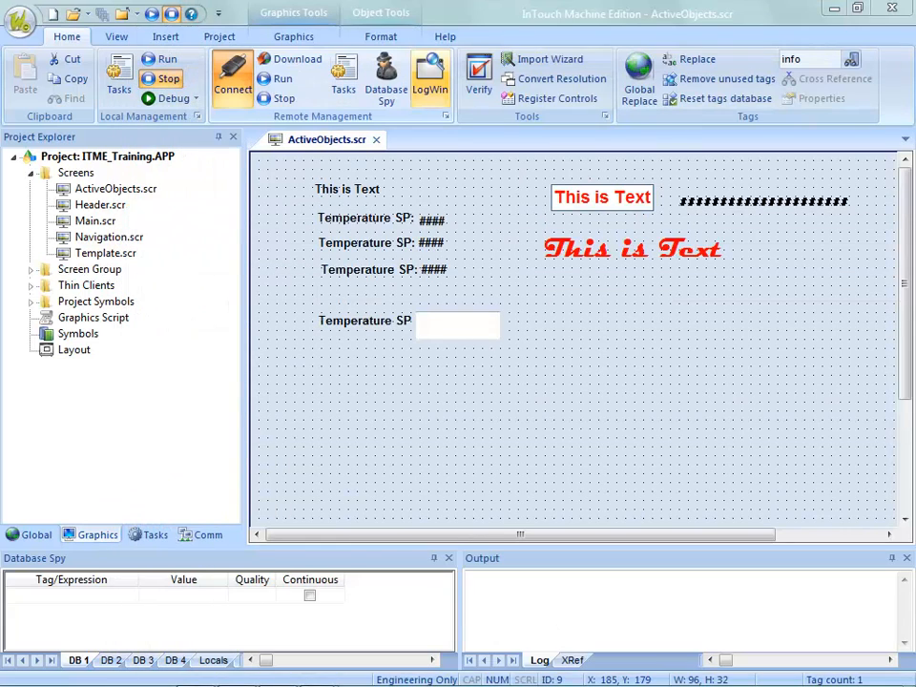
Disable input for the Temperature SP text box, then save ActiveObjects.scr and download it to the target again.
double_click(476, 333)
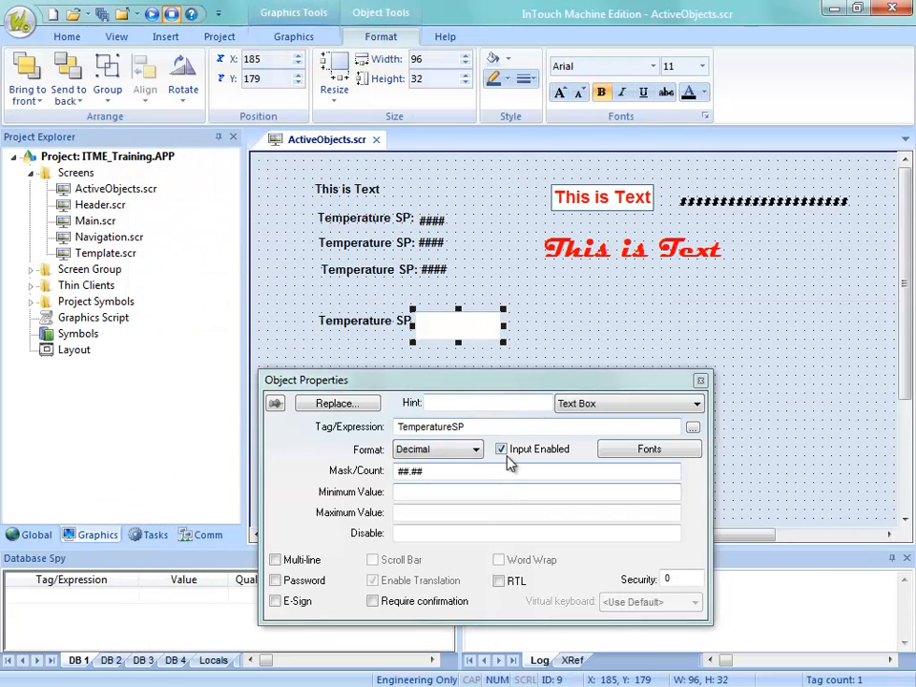
click(501, 449)
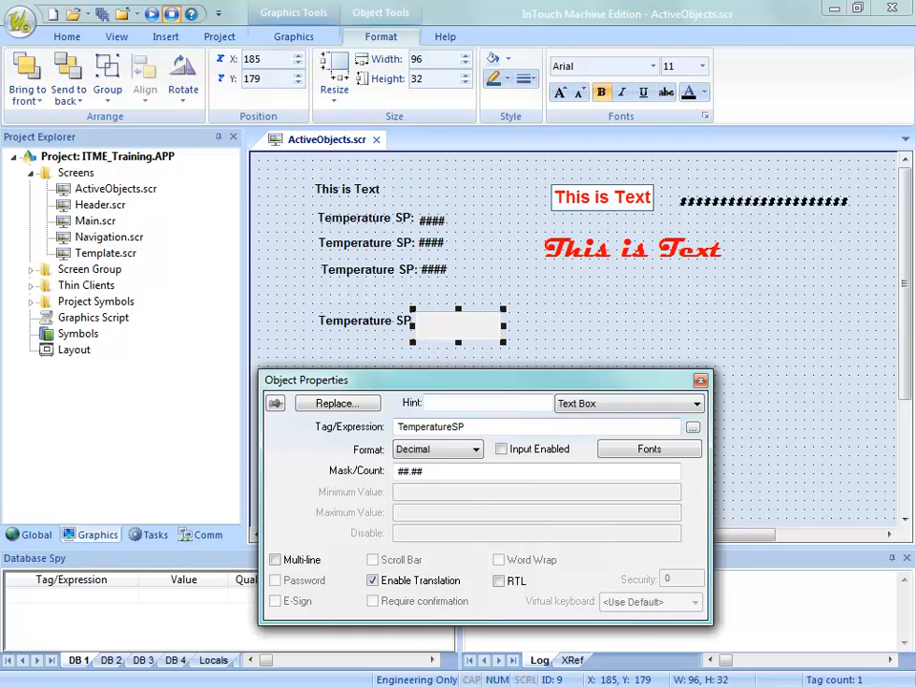
right_click(354, 139)
click(380, 150)
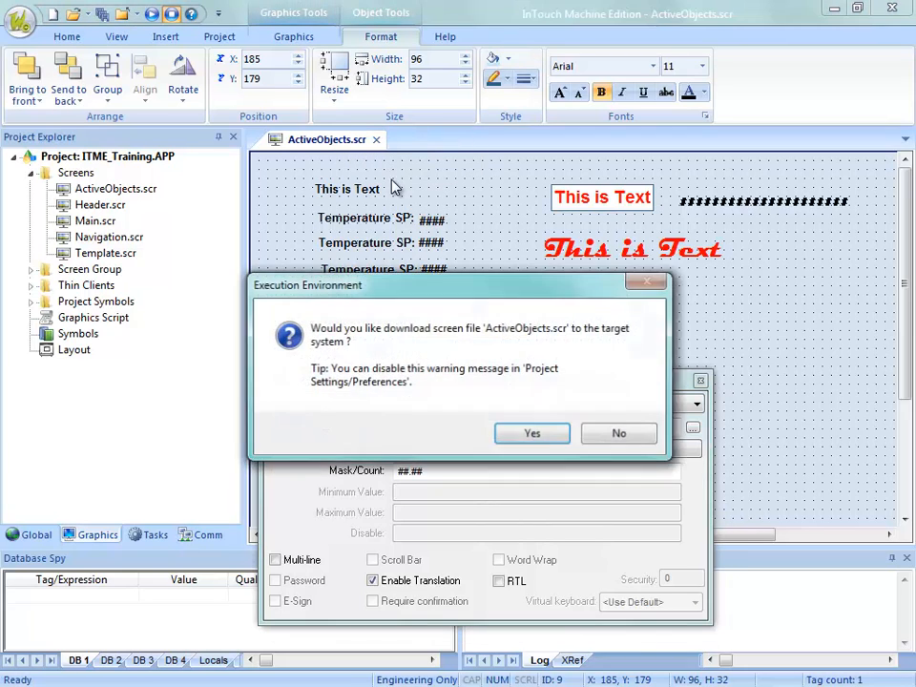
click(542, 434)
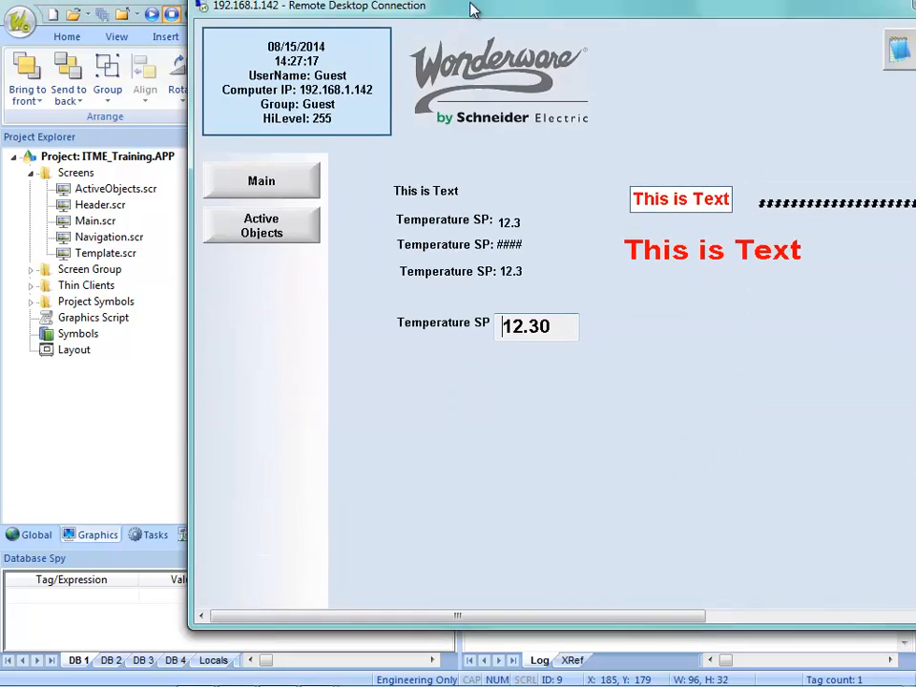
Inspect the input-disabled Temperature SP text box in the Remote Desktop runtime, then return to the screen editor.
drag(470, 11, 415, 88)
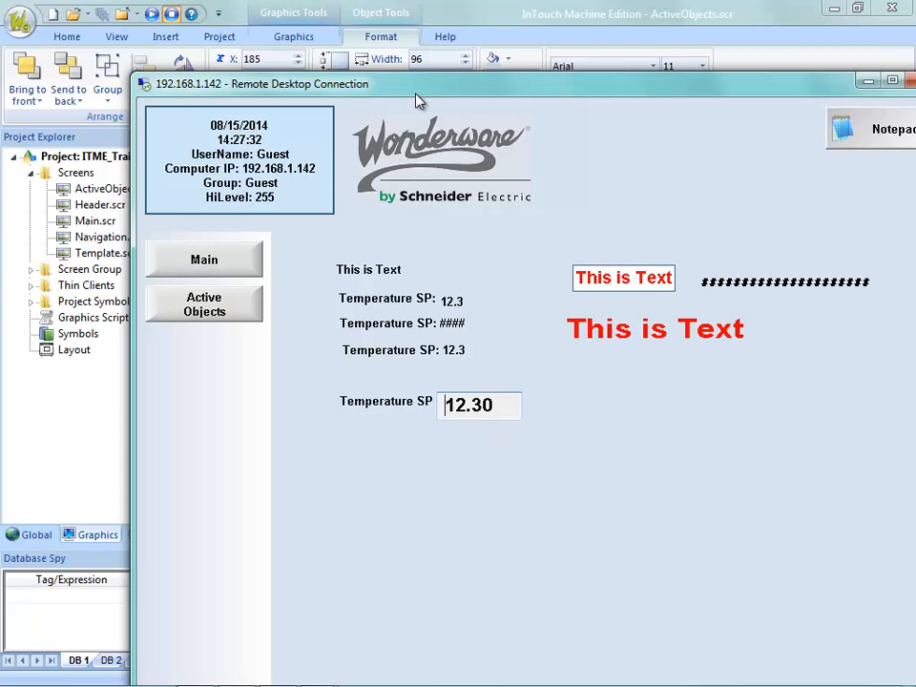
drag(418, 94, 366, 66)
click(367, 72)
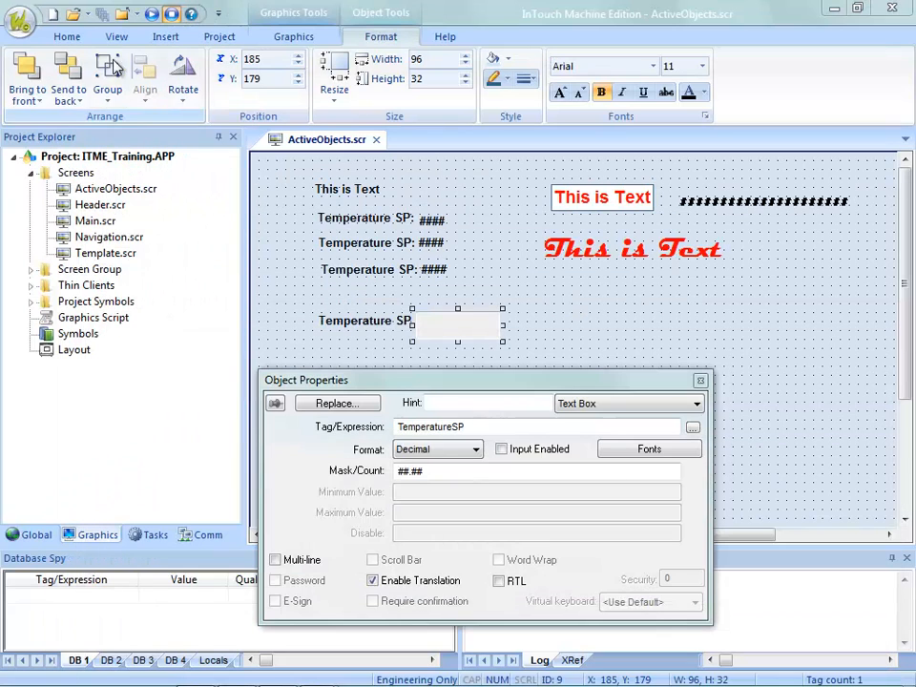
Open the remote Database Spy for host 192.168.1.142.
click(73, 41)
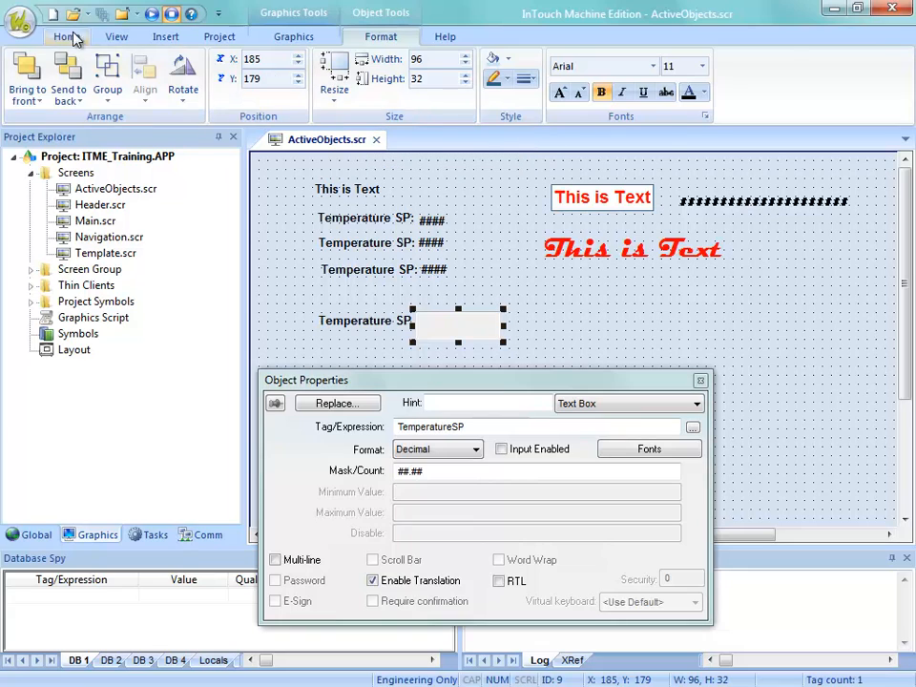
click(69, 38)
click(383, 78)
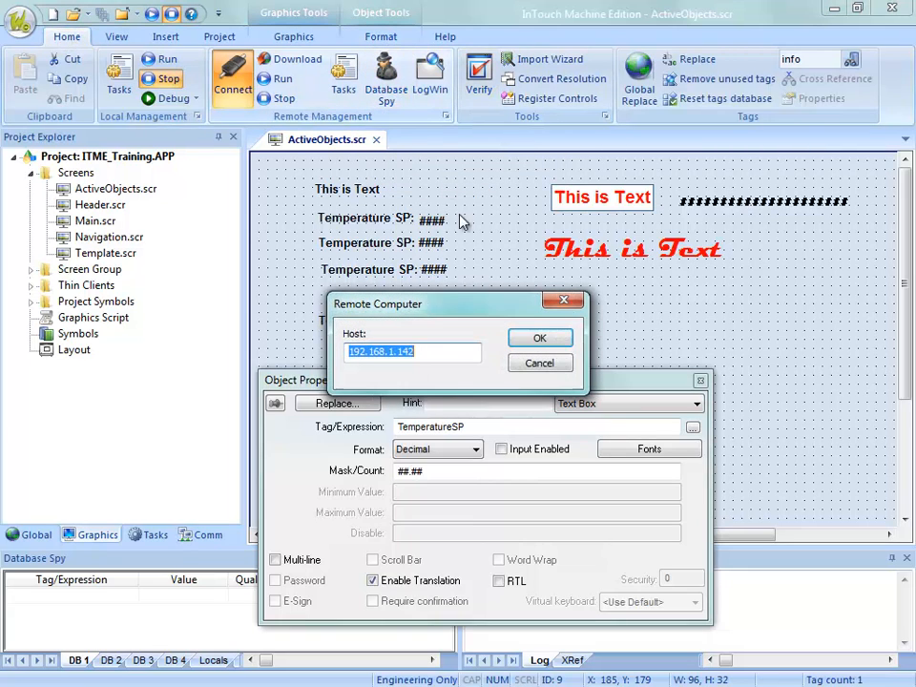
click(537, 339)
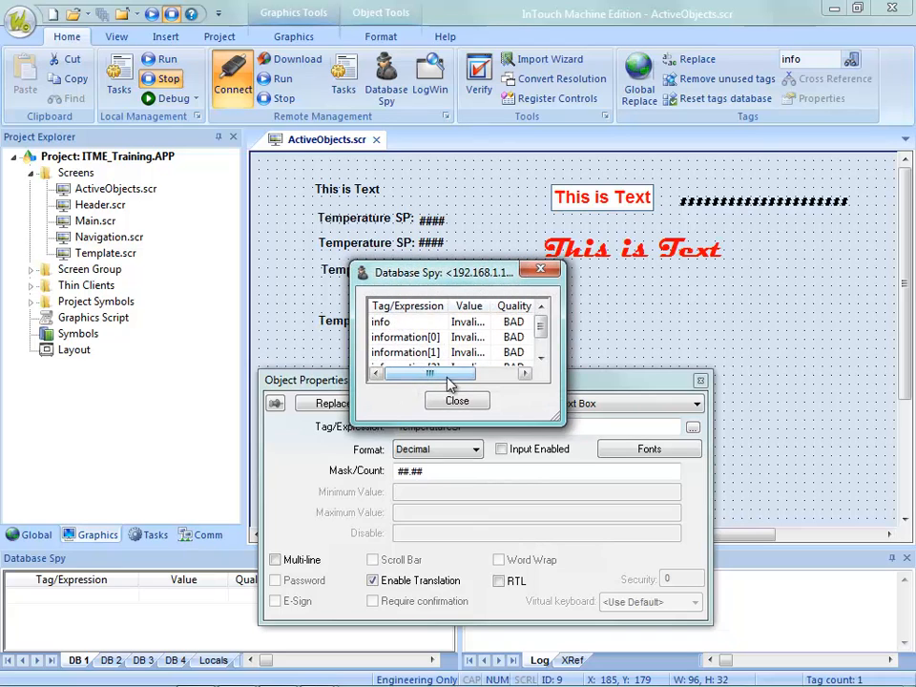
Delete all listed tag lines, including info and the information array entries, from the remote Database Spy.
click(378, 323)
drag(378, 334, 374, 359)
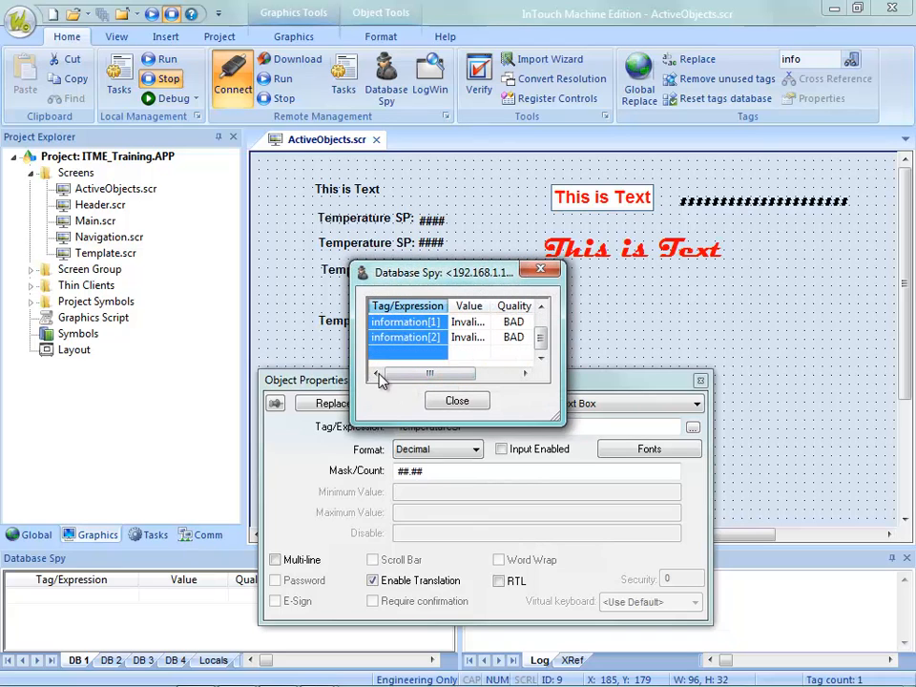
right_click(391, 347)
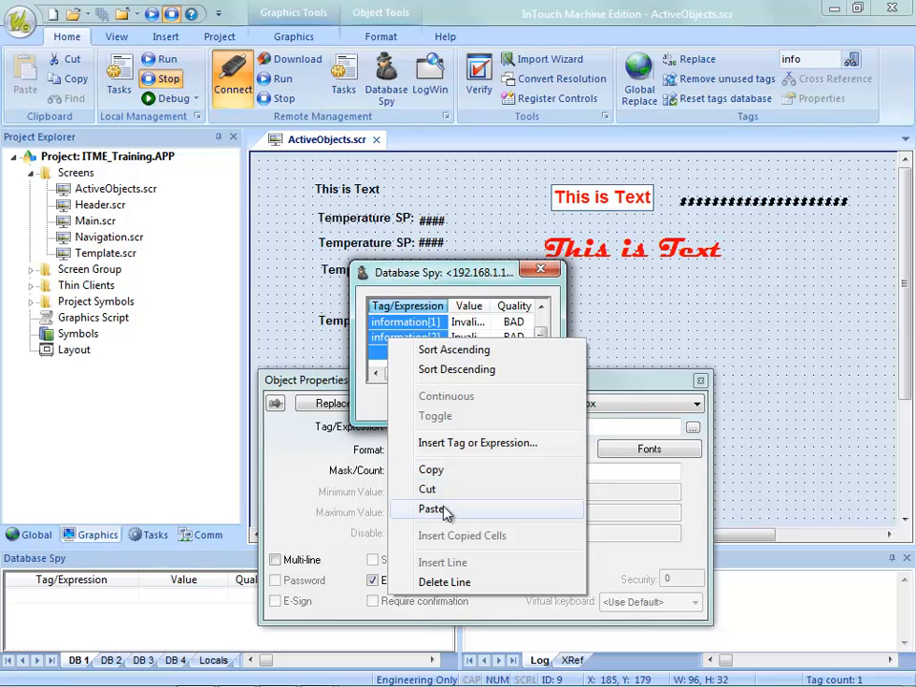
click(440, 580)
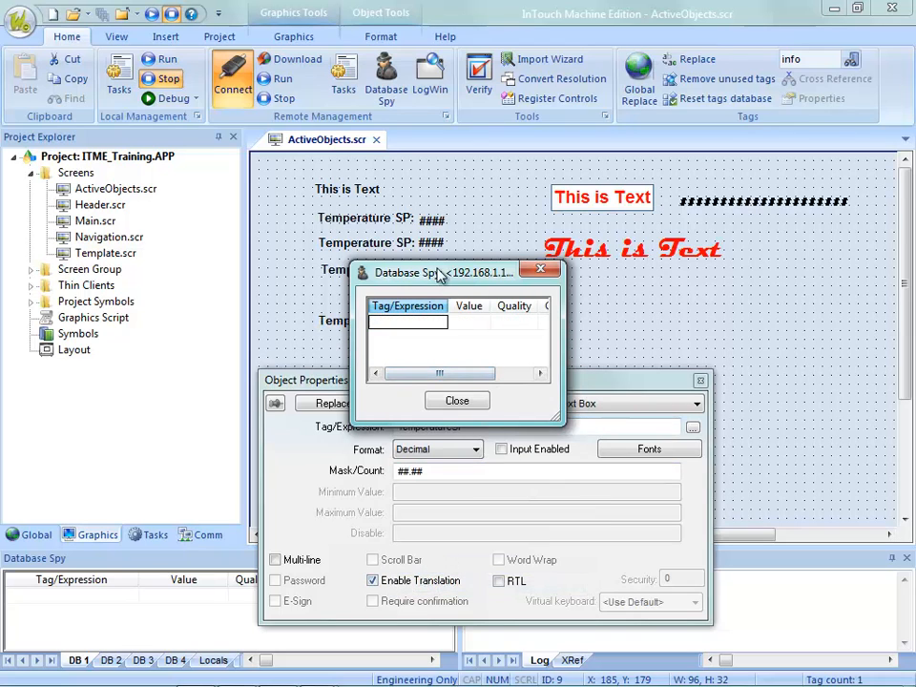
Keep the remote Database Spy always on top and arrange it beside the Remote Desktop runtime window.
drag(435, 271, 295, 245)
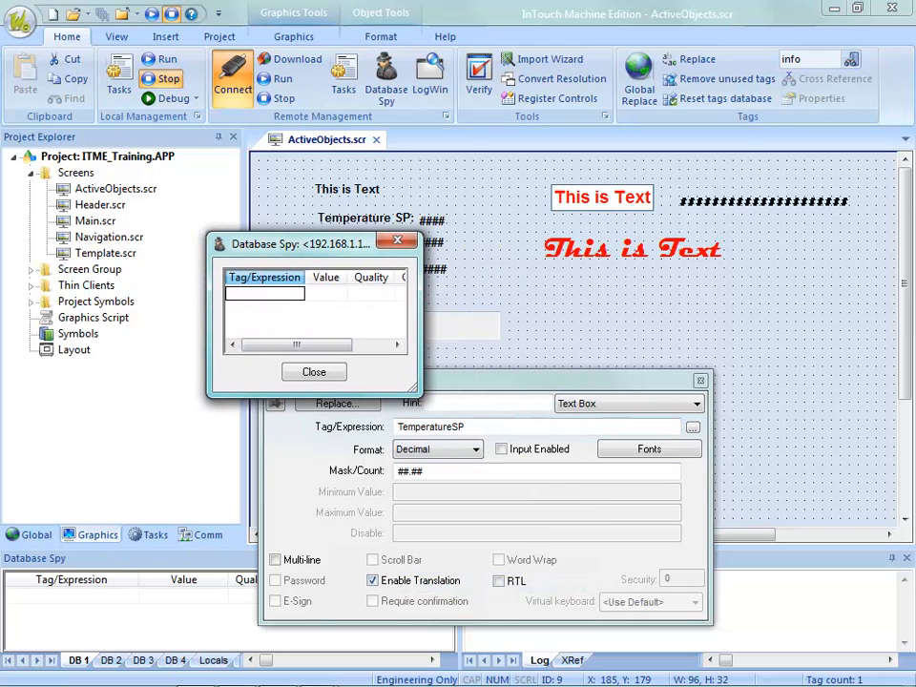
right_click(311, 249)
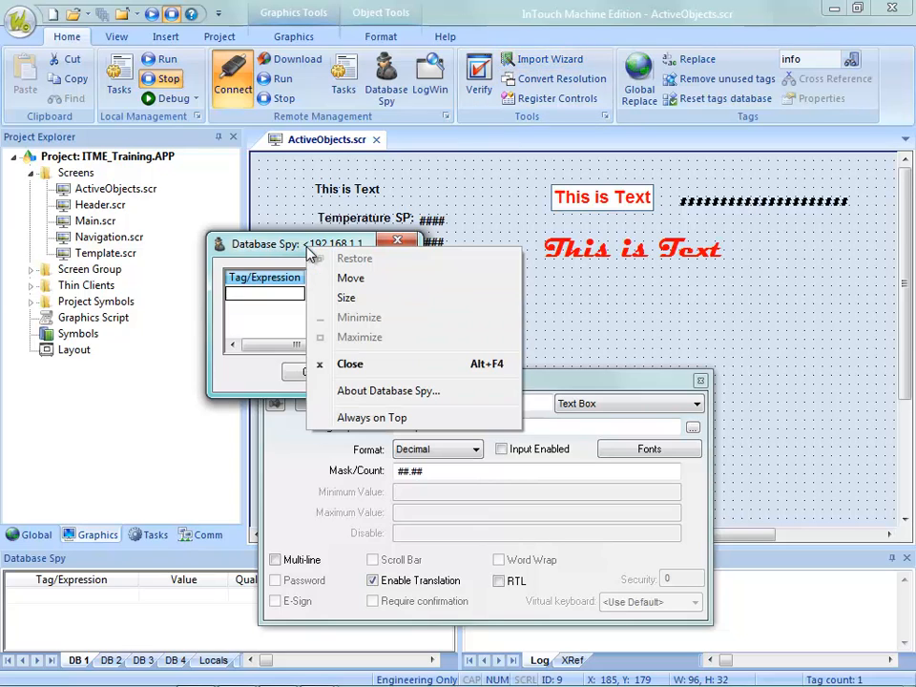
click(349, 420)
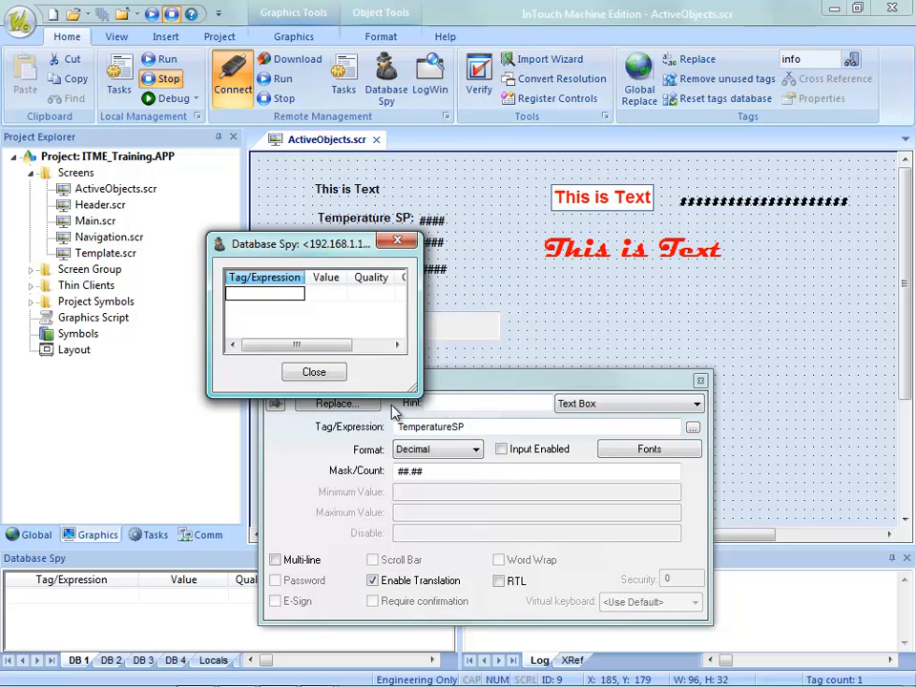
drag(259, 244, 172, 216)
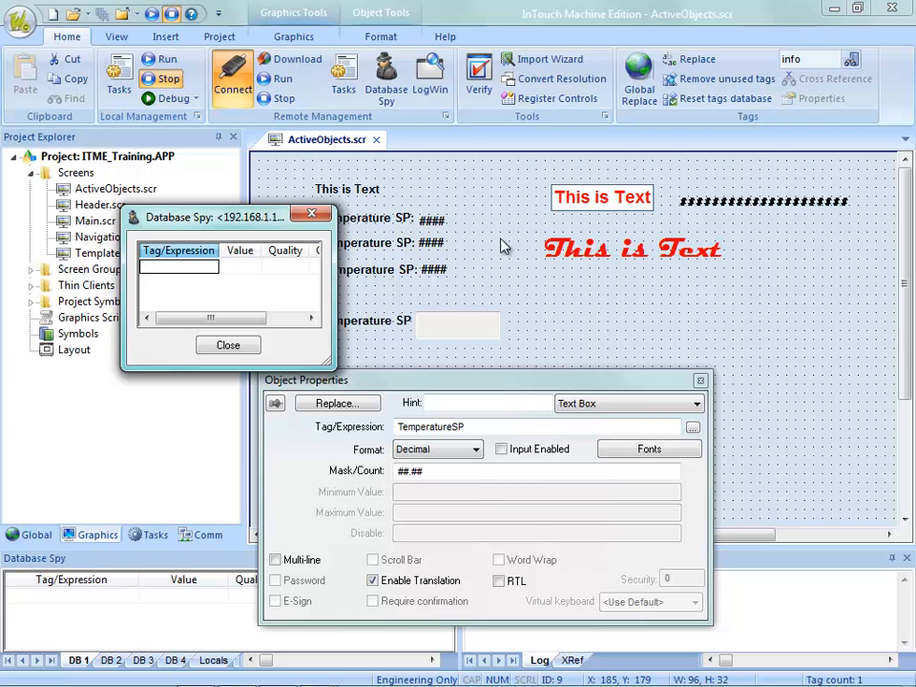
drag(754, 0, 598, 19)
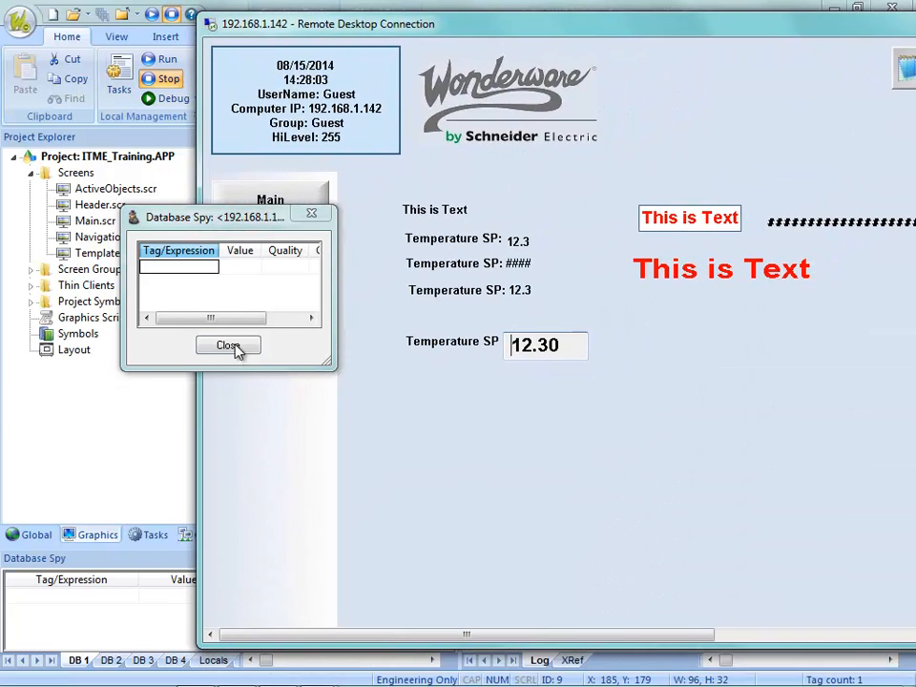
Add the TemperatureSP tag to the remote Database Spy watch list.
click(197, 268)
text(Tempe)
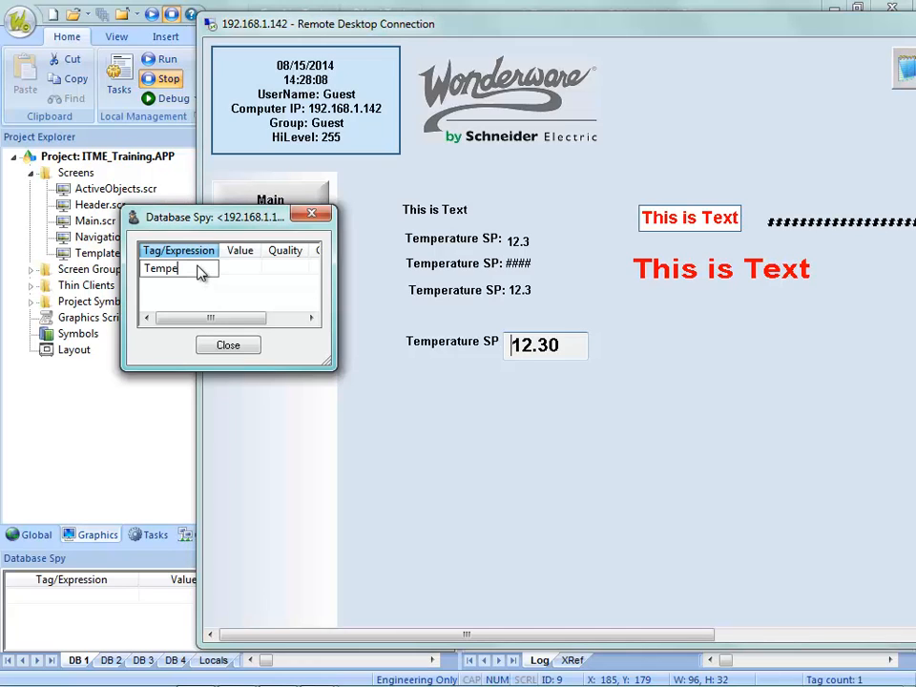
text(ratureSP)
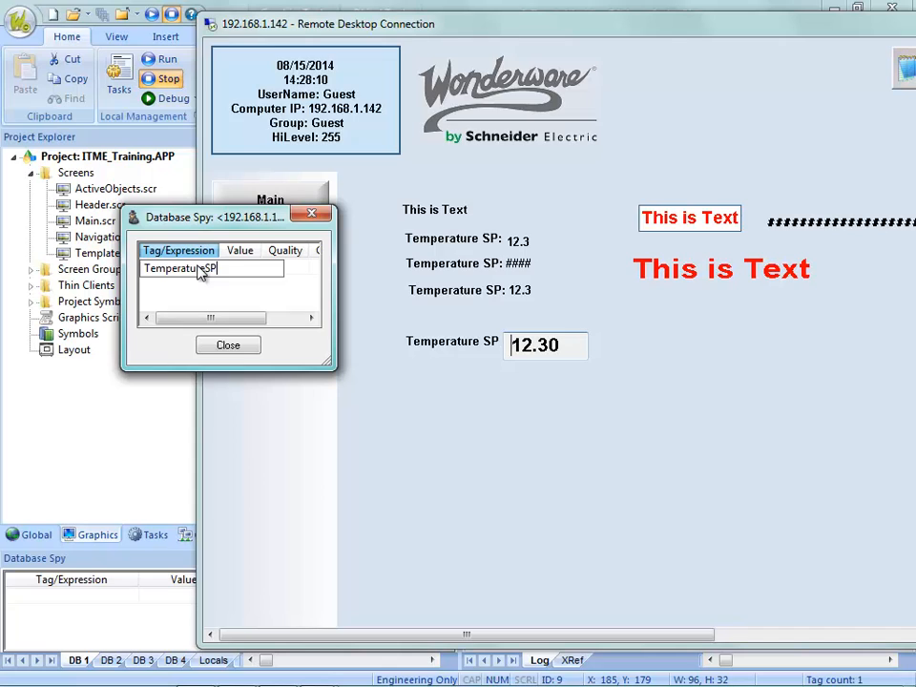
key(Return)
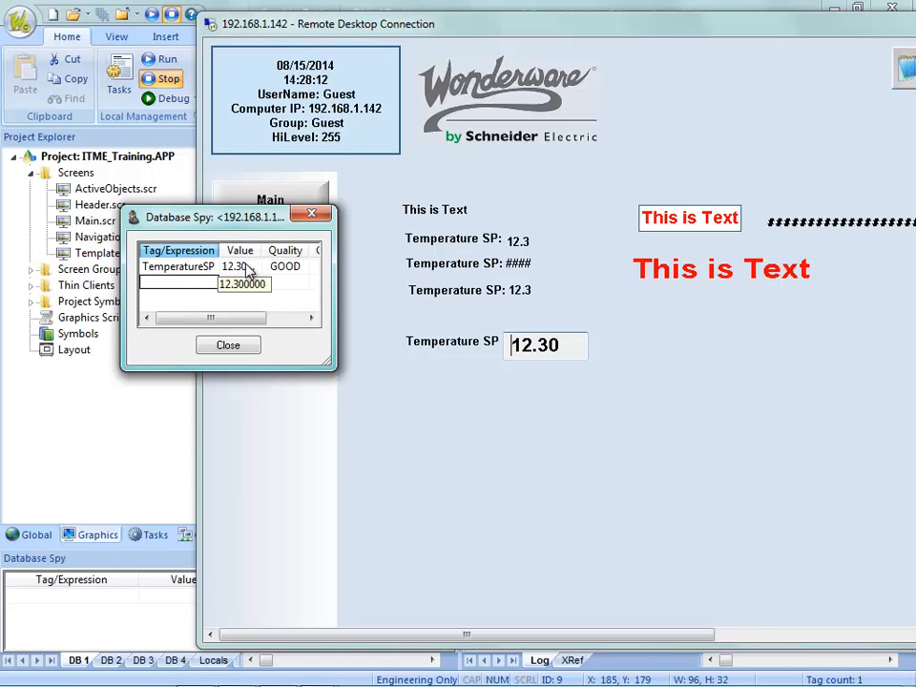
Set TemperatureSP to 45.67 in the Database Spy and select the value in the runtime's Temperature SP box.
click(241, 267)
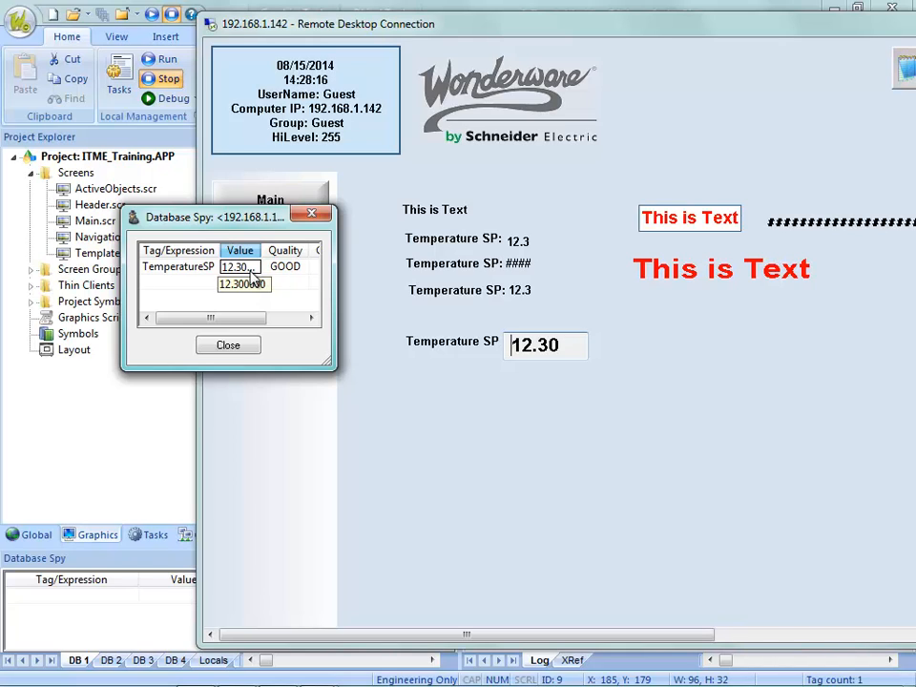
text(45.)
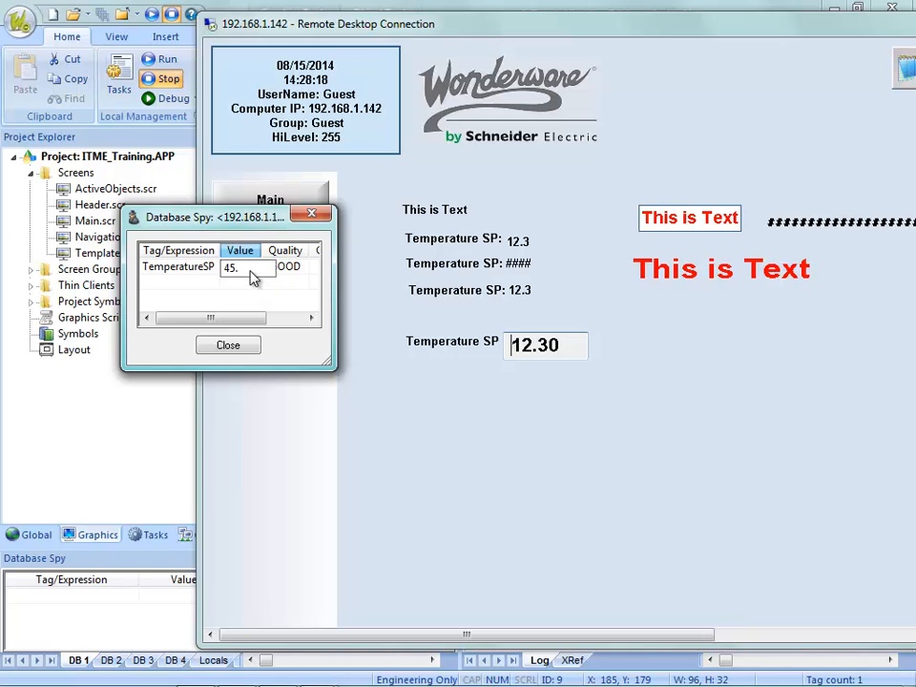
text(67)
key(Return)
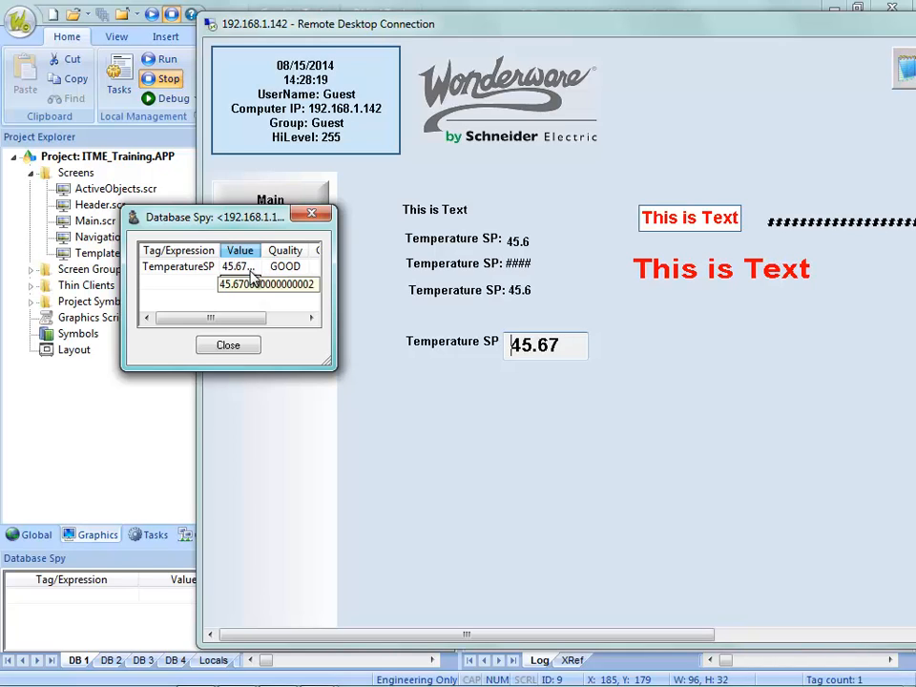
click(547, 354)
double_click(549, 350)
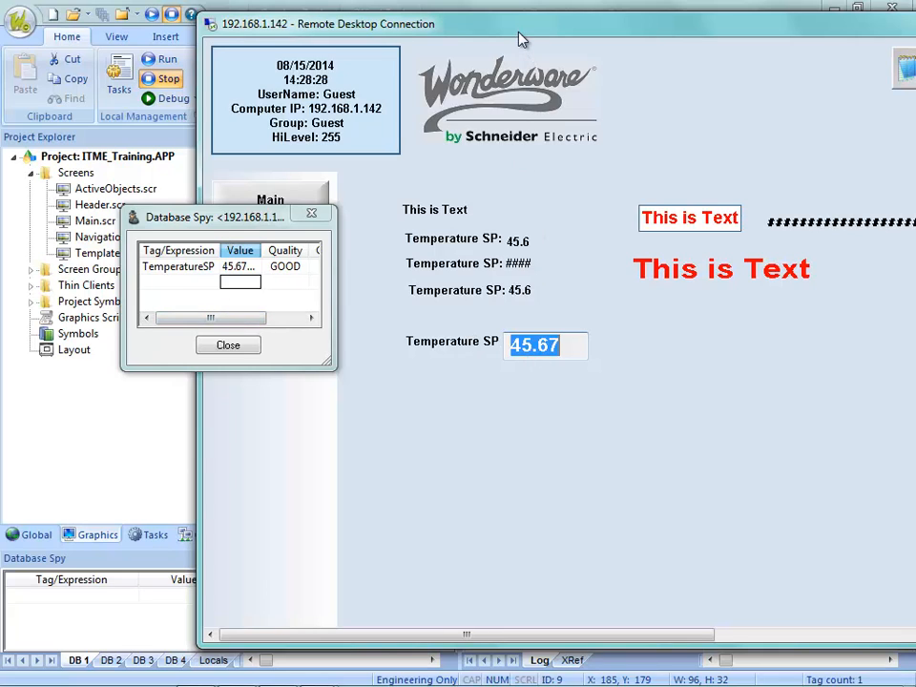
Return from the remote desktop session to the ActiveObjects screen editor and clear the Object Properties and Database Spy windows off it.
key(super+Down)
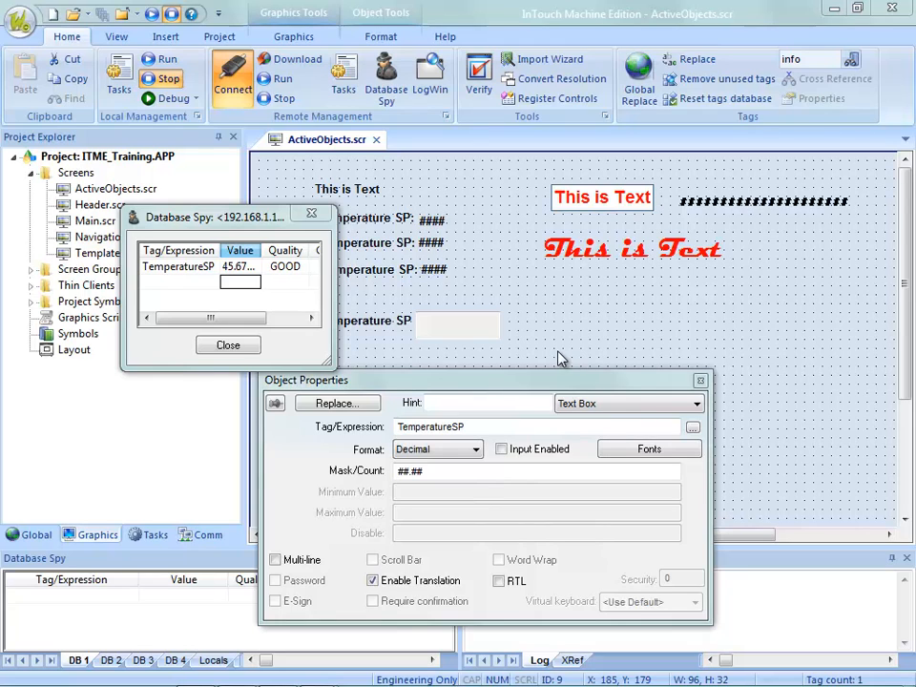
click(640, 372)
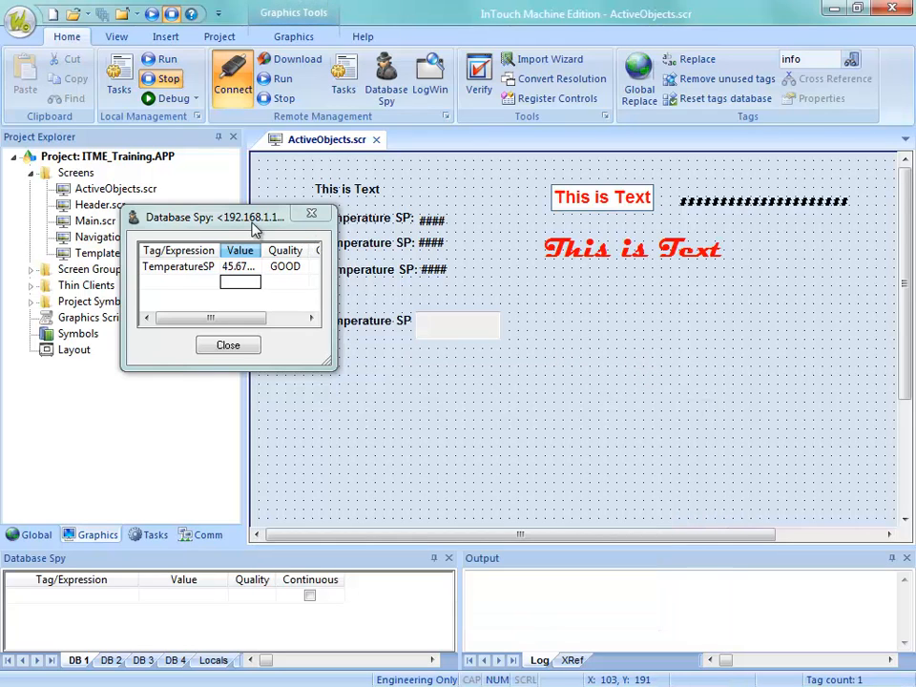
drag(251, 221, 296, 2)
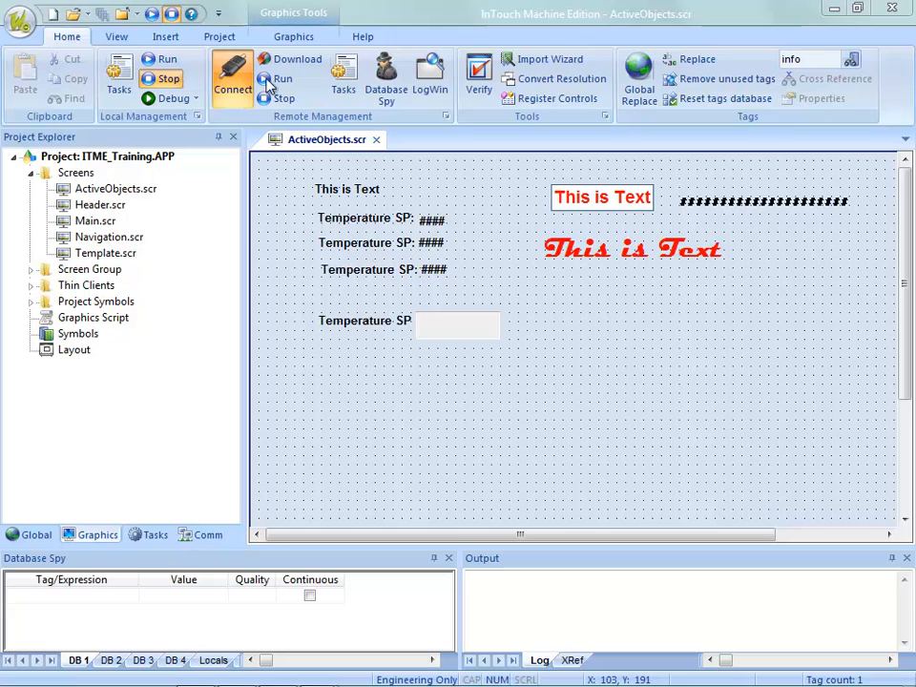
Draw a text box about 185 by 115 below the Temperature SP box on the ActiveObjects screen.
click(294, 36)
click(387, 81)
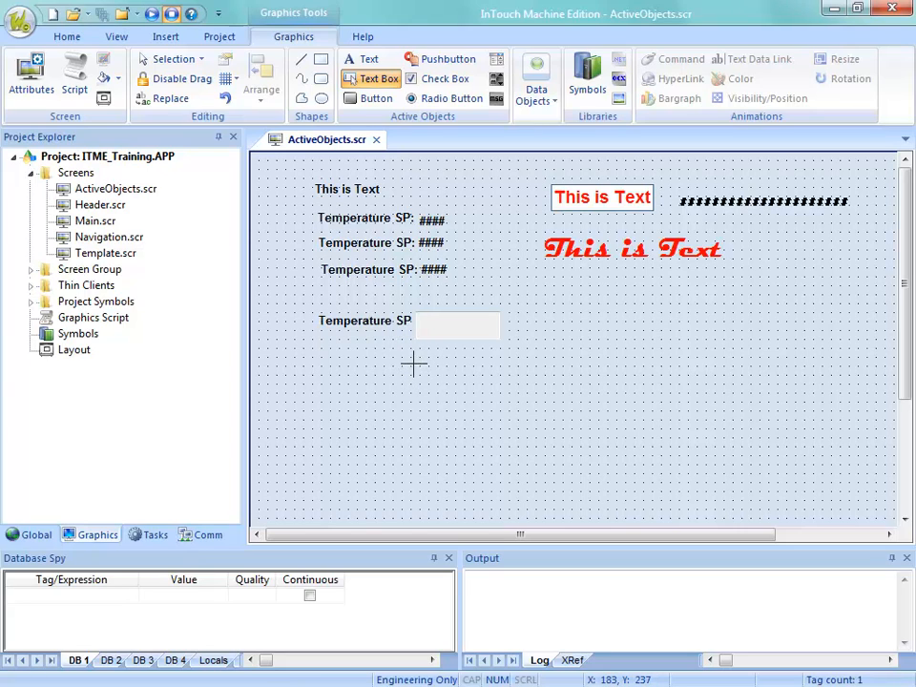
drag(413, 362, 578, 468)
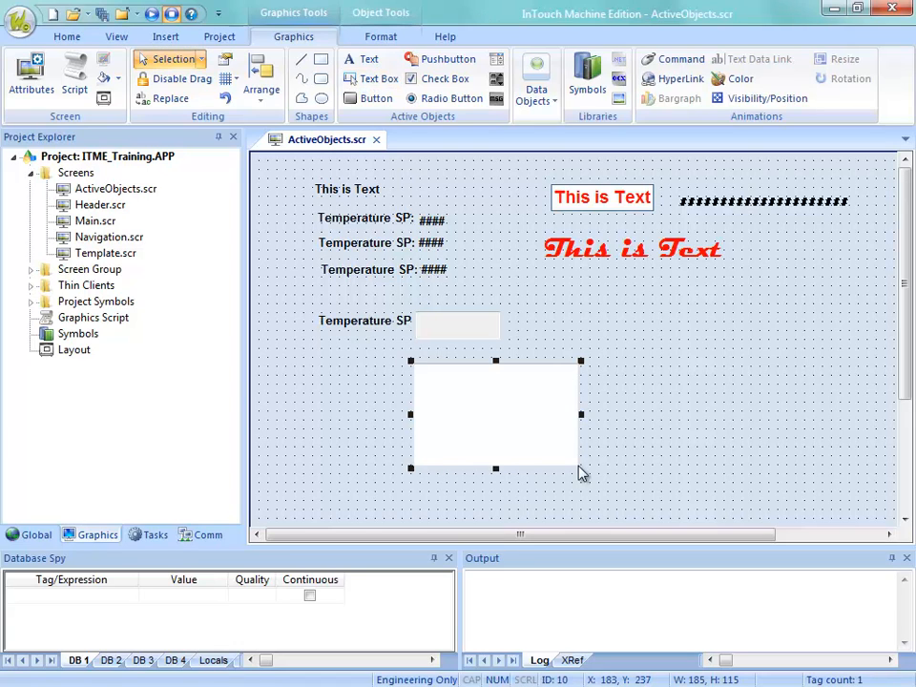
Assign the tag info to the new text box and create that tag with type String and Server scope.
double_click(456, 423)
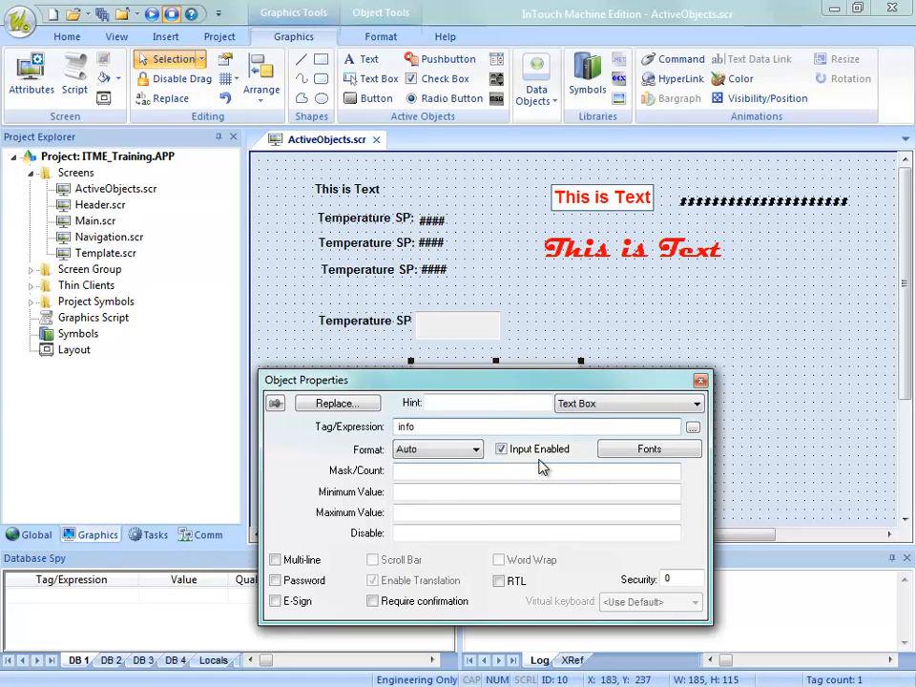
click(540, 465)
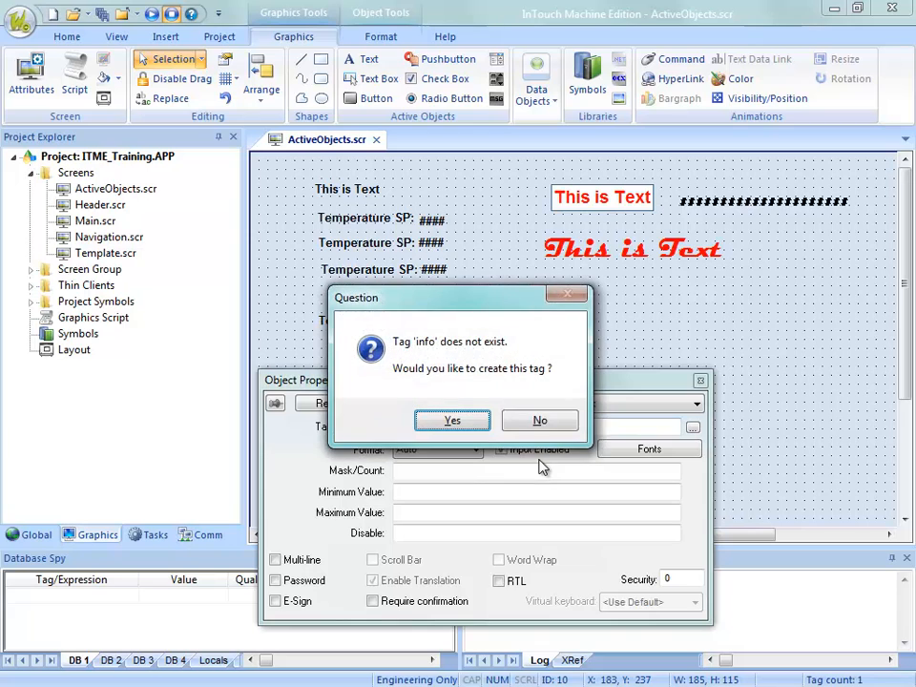
click(467, 420)
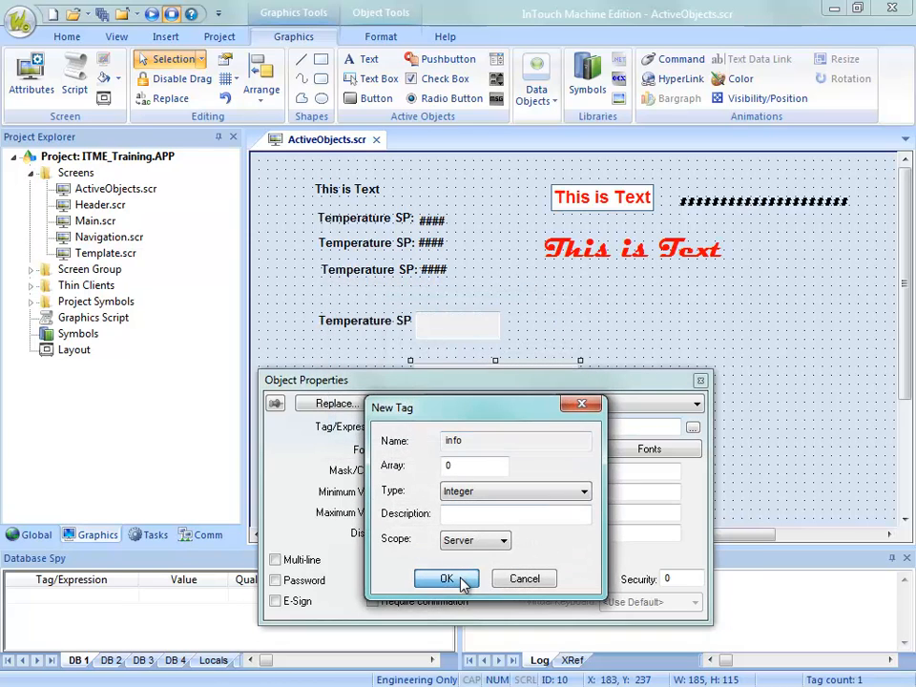
click(484, 493)
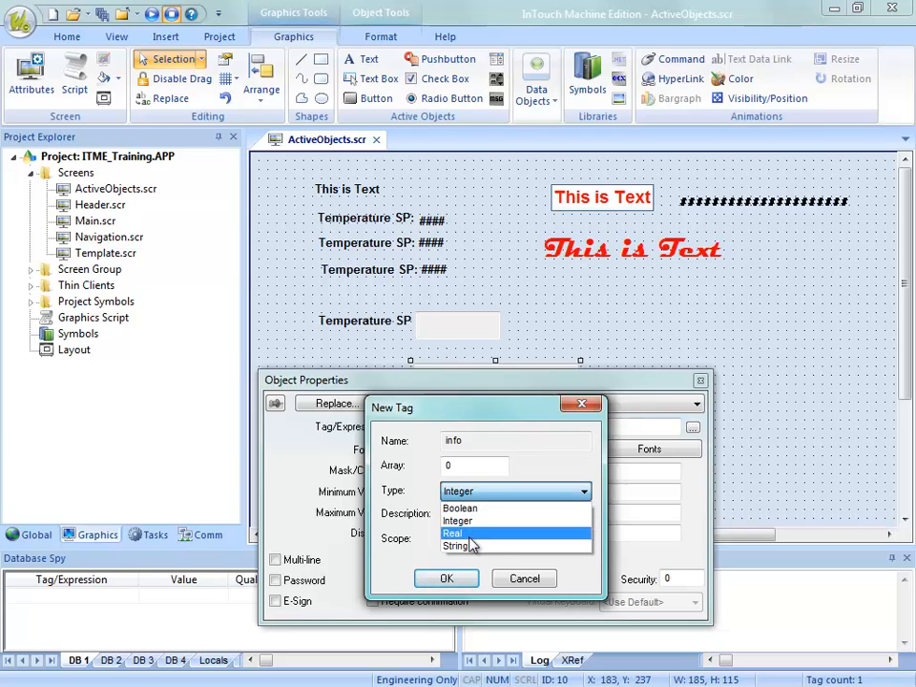
click(467, 545)
click(465, 581)
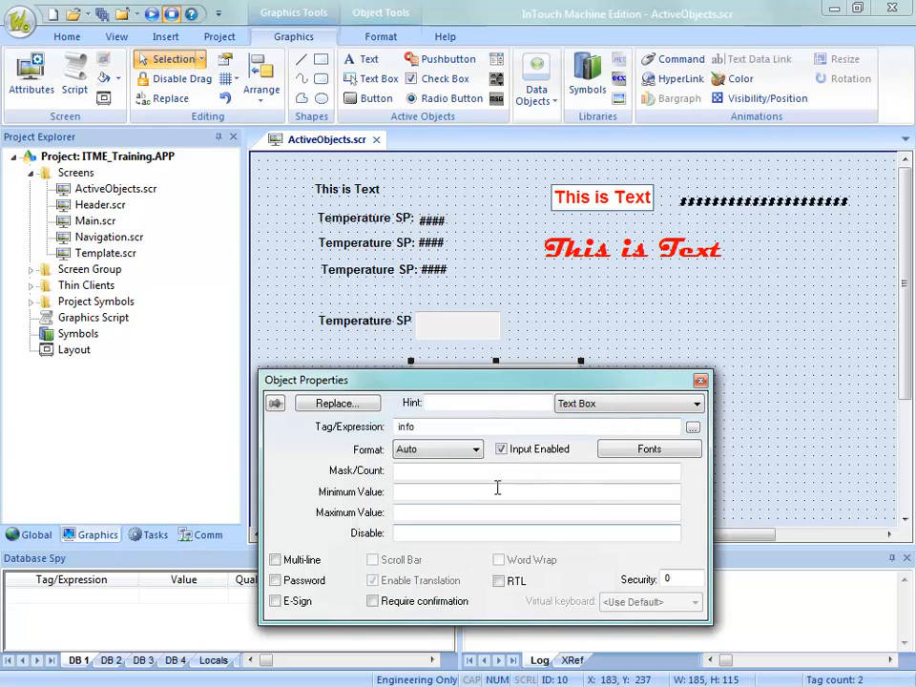
click(562, 349)
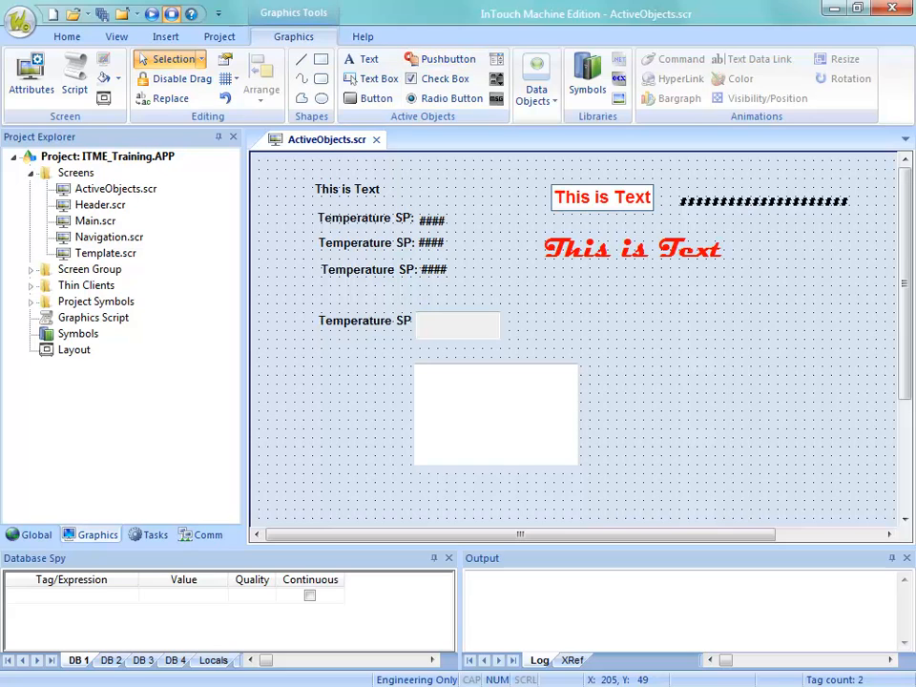
drag(372, 401, 260, 329)
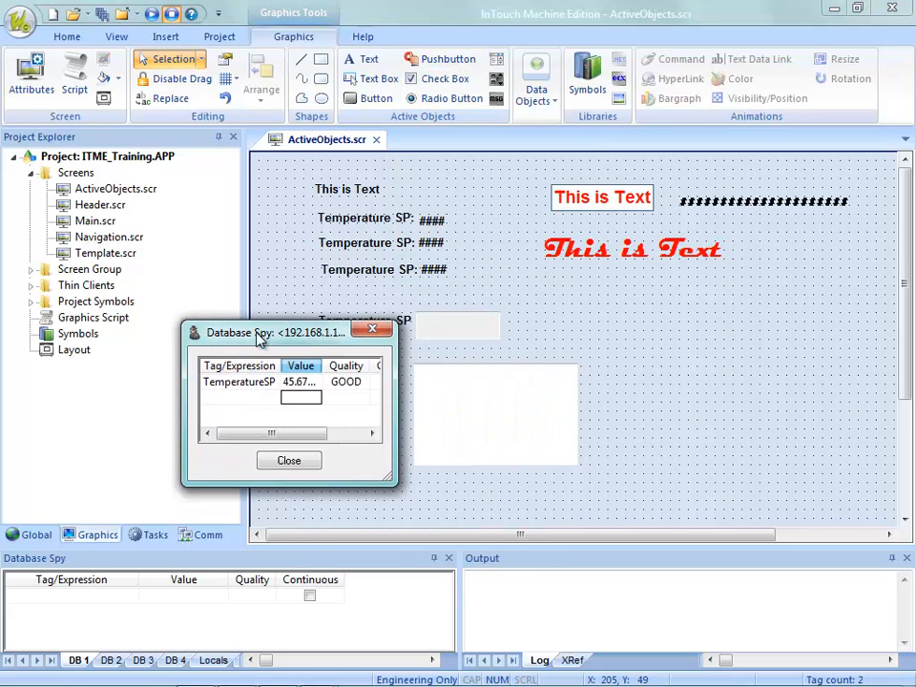
click(241, 407)
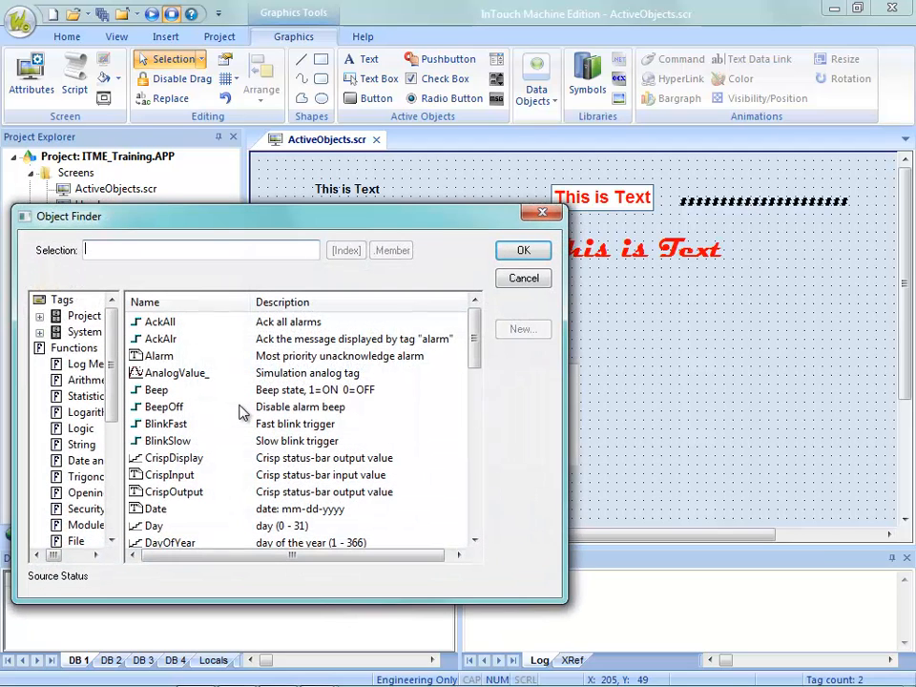
click(65, 318)
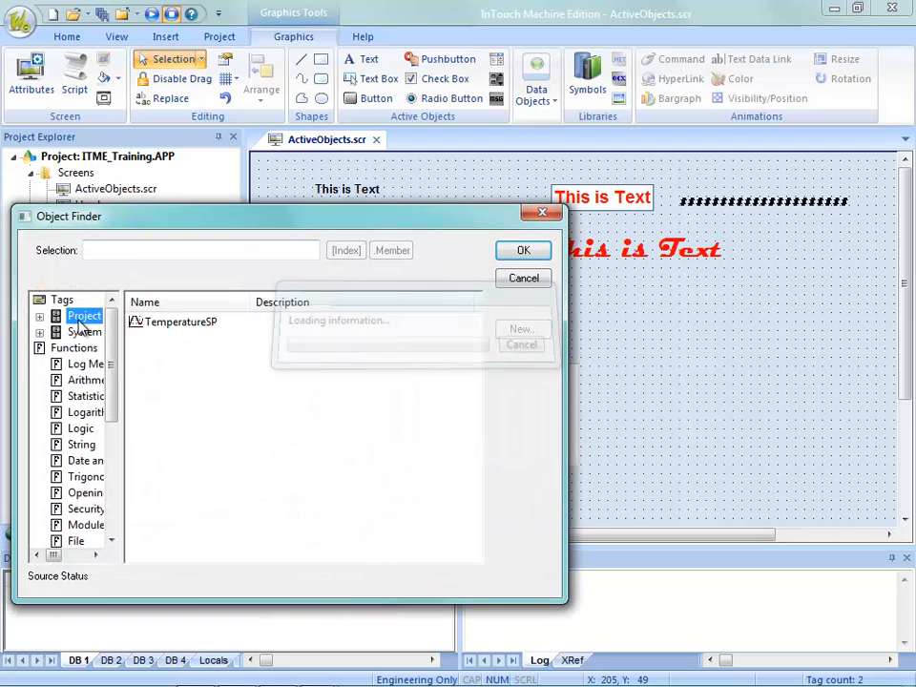
click(527, 278)
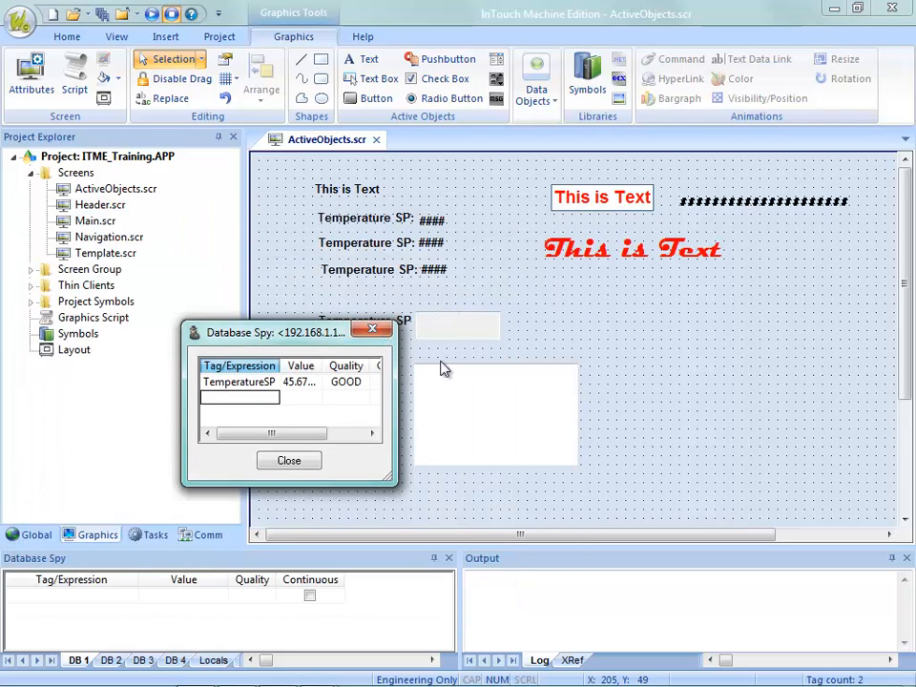
drag(304, 329, 321, 0)
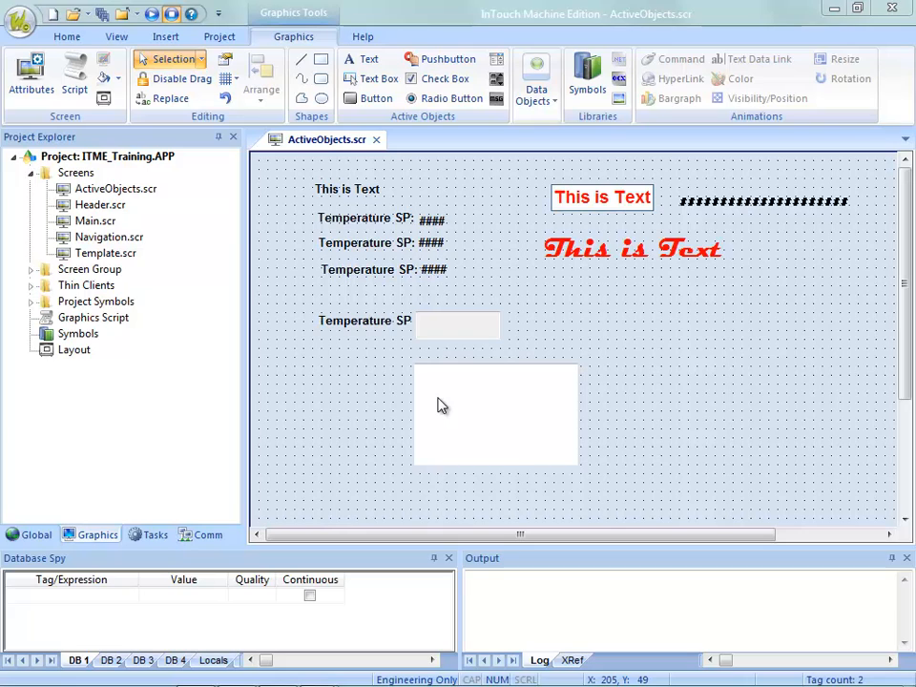
Save the ActiveObjects screen and download it to the target system.
right_click(311, 141)
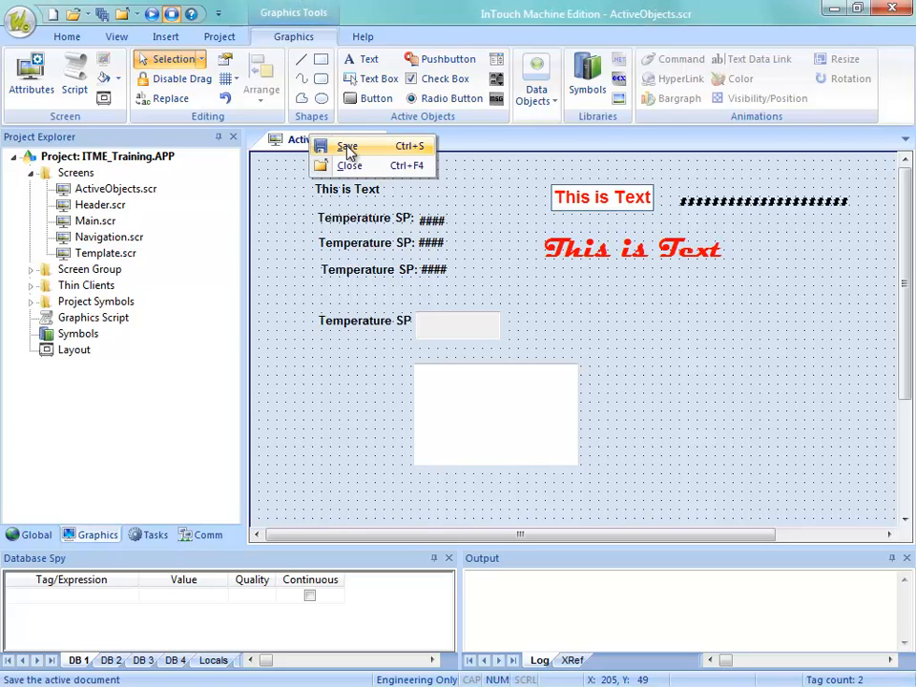
click(59, 36)
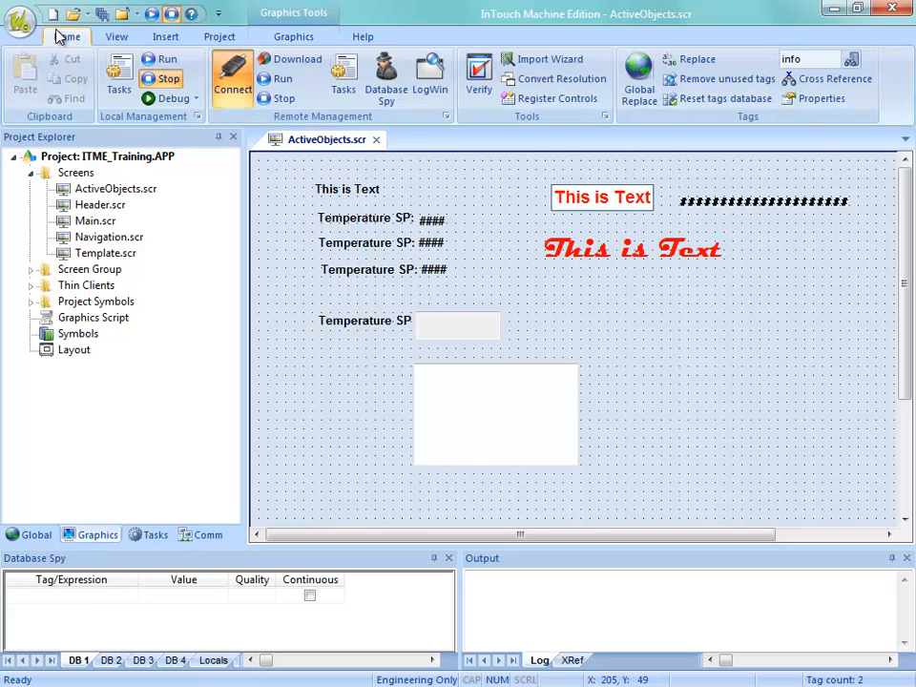
click(293, 61)
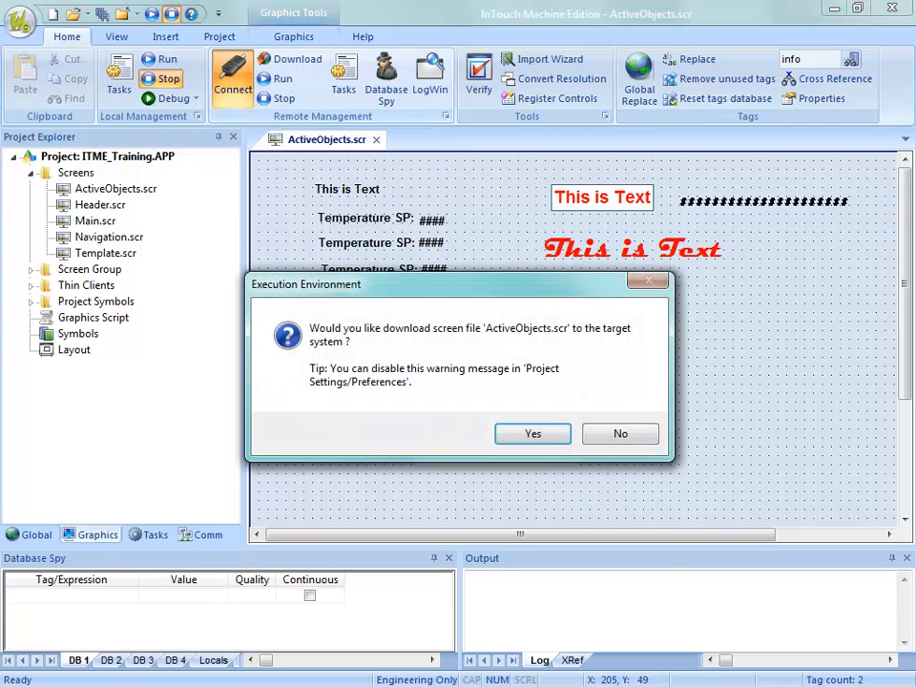
click(542, 434)
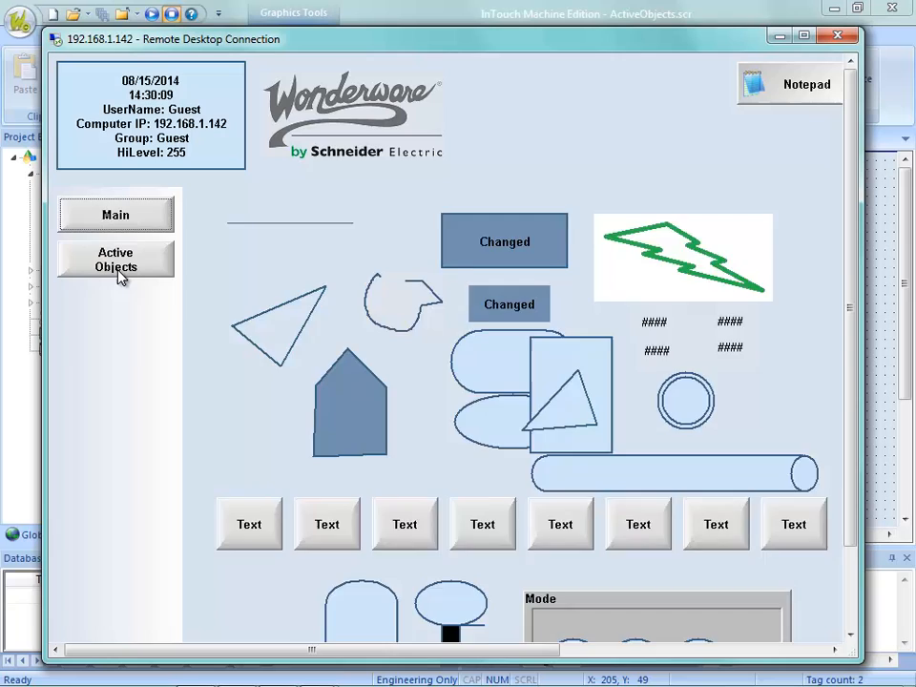
Display the Active Objects screen in the remote desktop runtime, focus the large text box and place the Database Spy beside it.
click(116, 266)
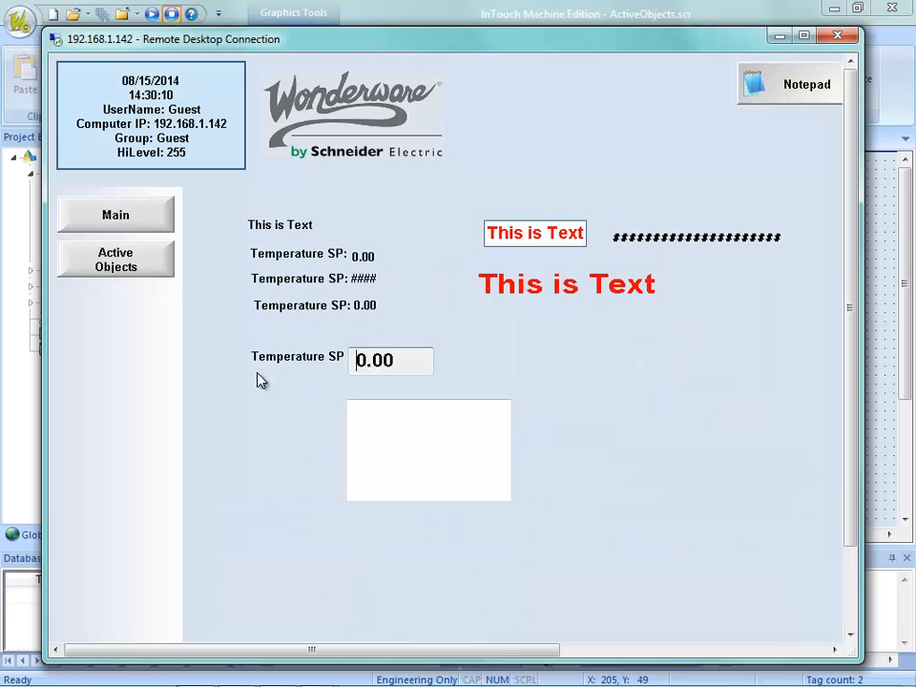
click(370, 412)
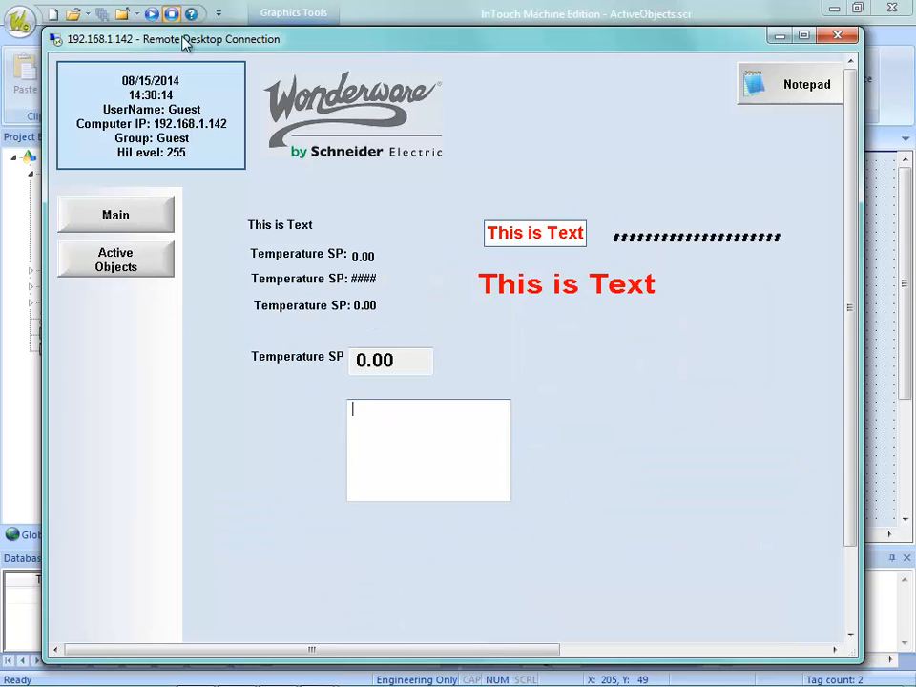
drag(658, 2, 114, 338)
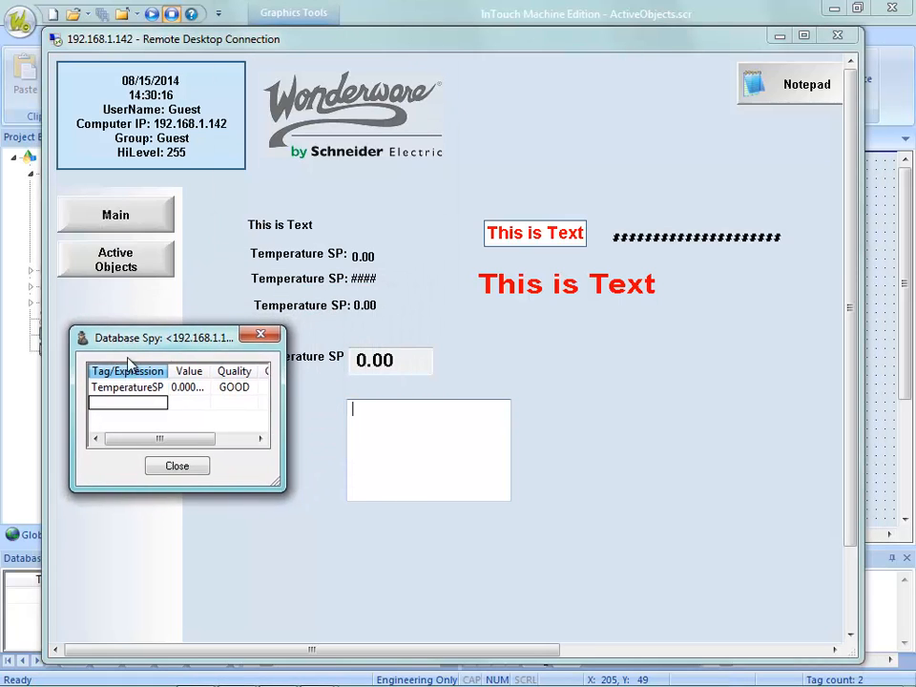
Add the project tag info to the Database Spy below TemperatureSP using the Object Finder.
click(174, 406)
click(153, 407)
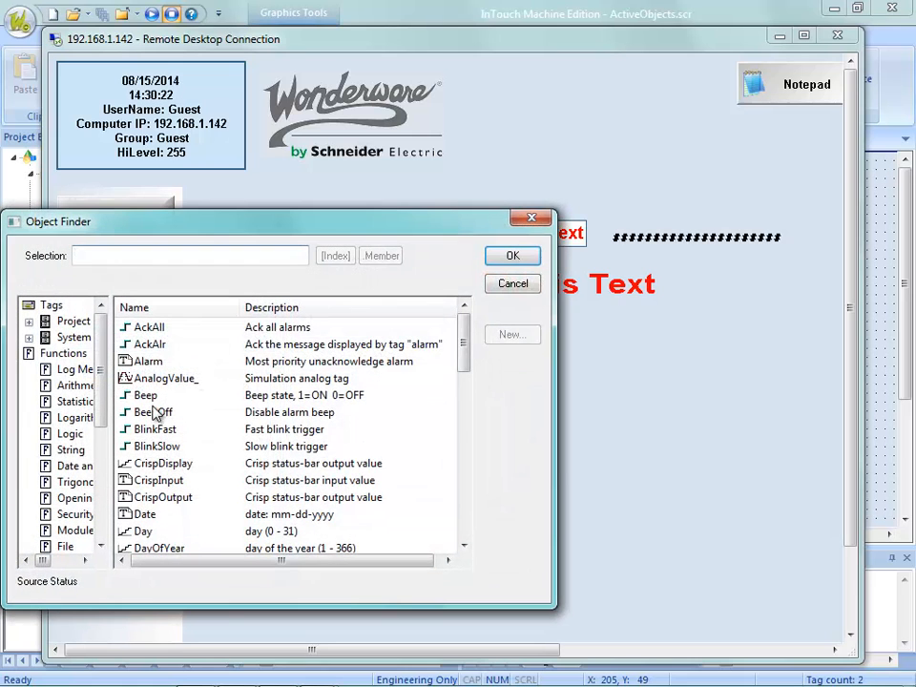
click(74, 325)
click(141, 327)
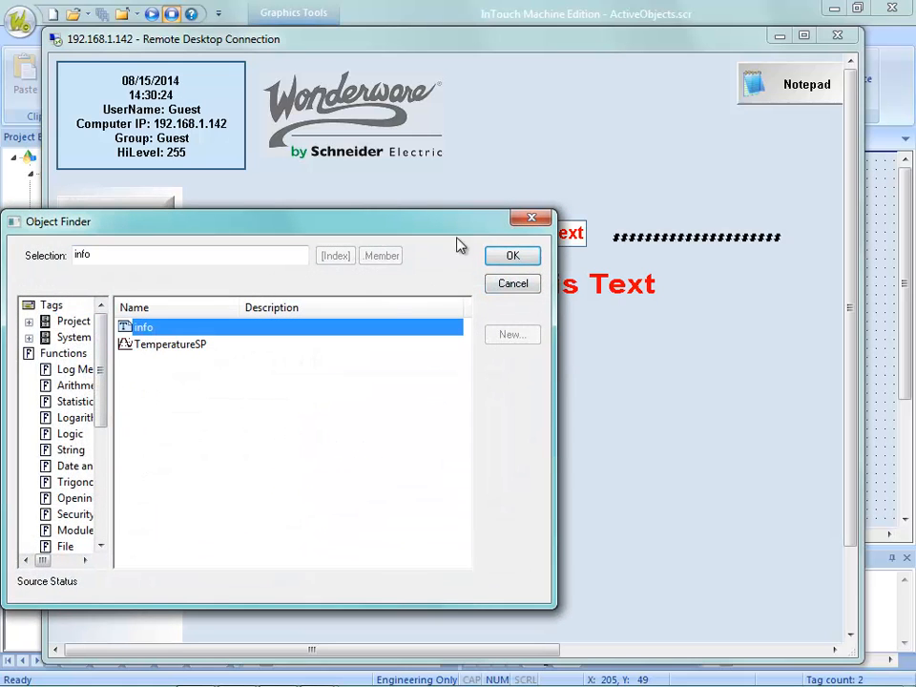
click(506, 256)
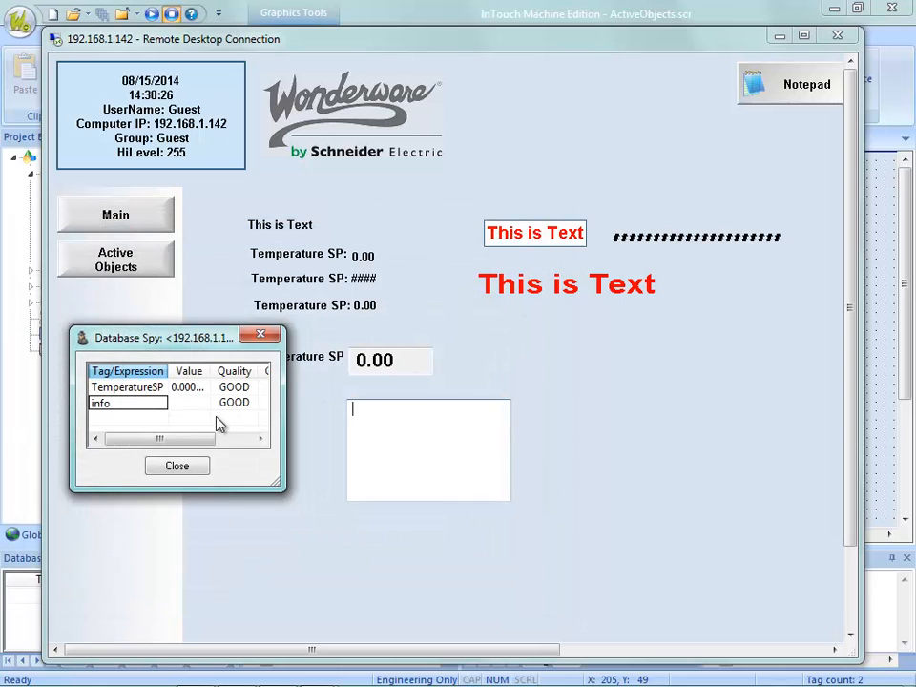
Set the value of the info tag to "This is text" in the Database Spy.
click(189, 407)
text(Th)
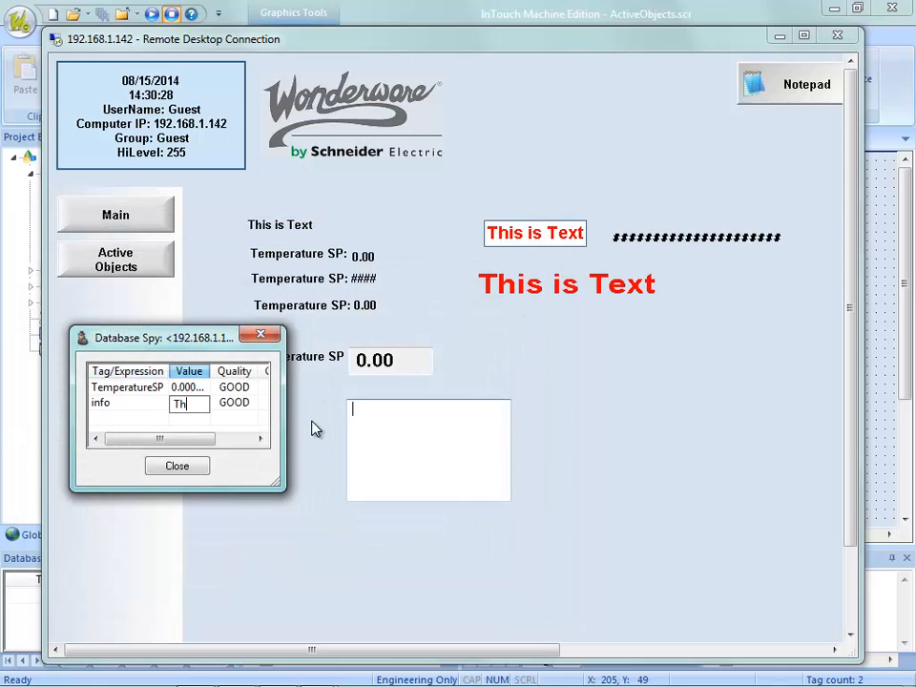
text(es is text)
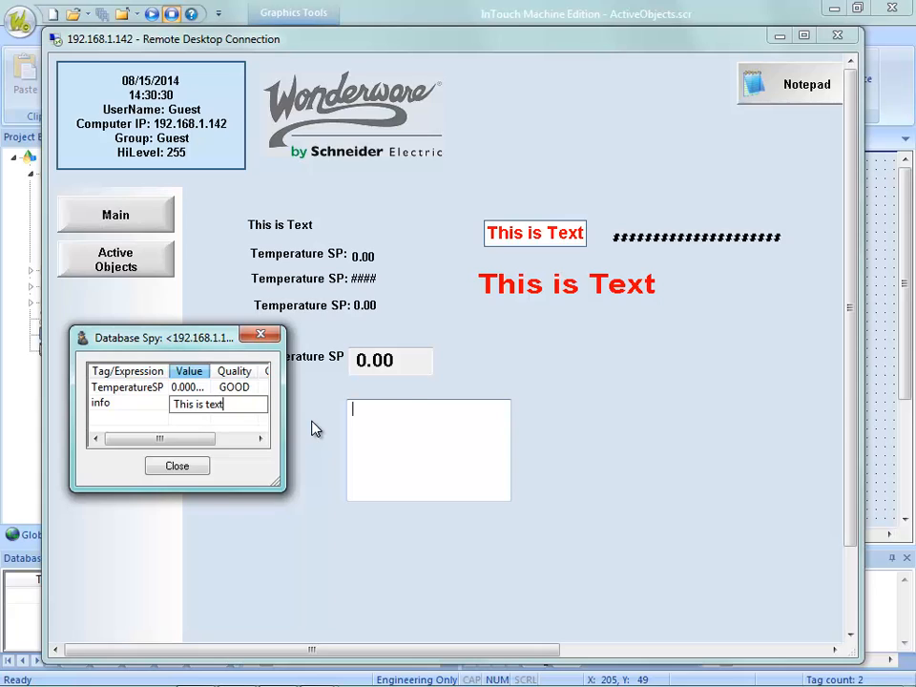
key(Return)
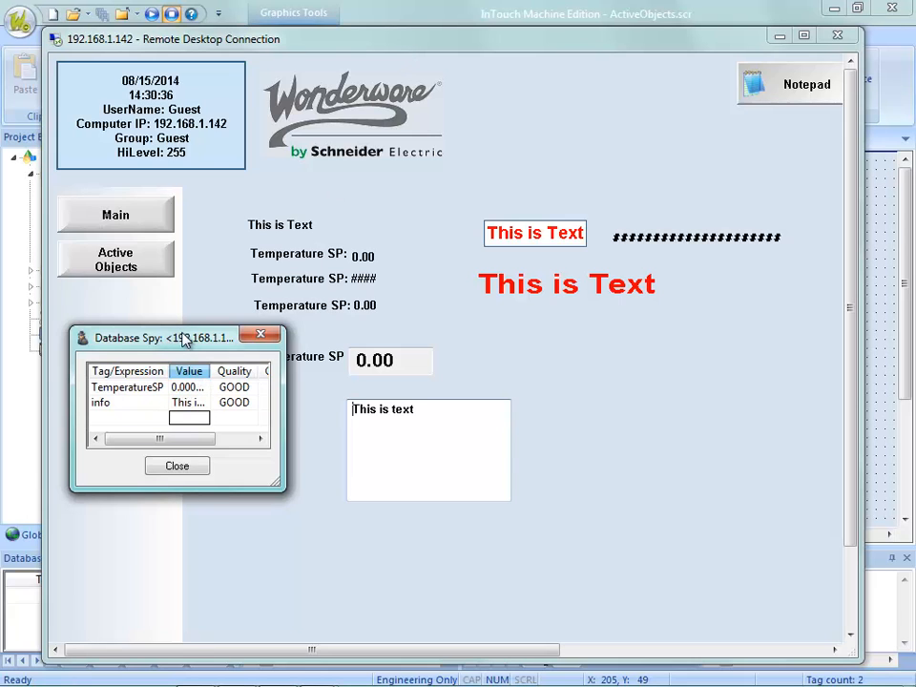
Narrow the large text box to a width of about 58, then save the ActiveObjects screen and download it to the target system.
drag(181, 334, 191, 0)
drag(375, 36, 410, 0)
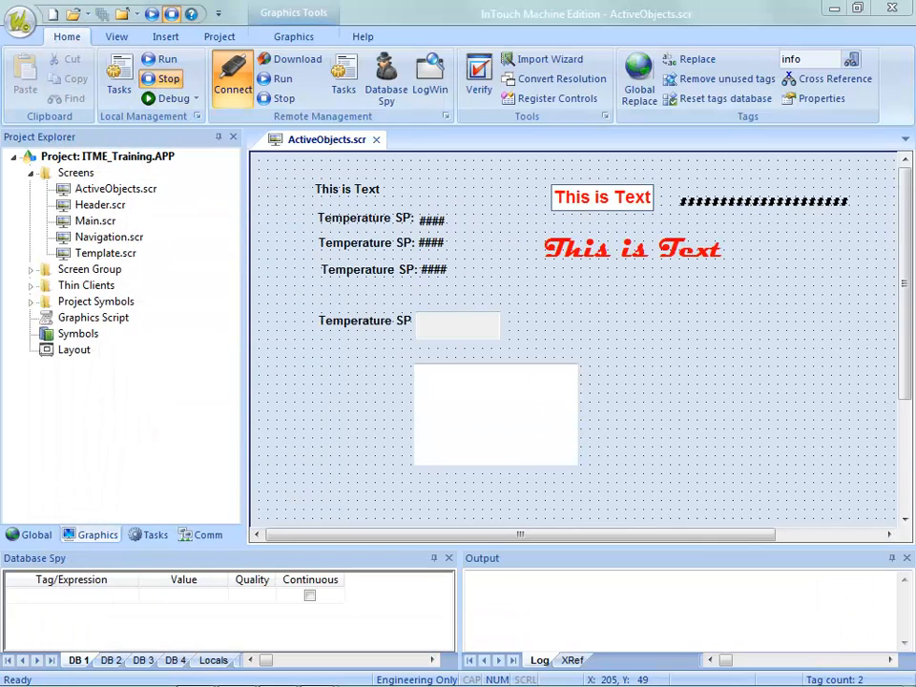
click(435, 444)
drag(581, 417, 468, 423)
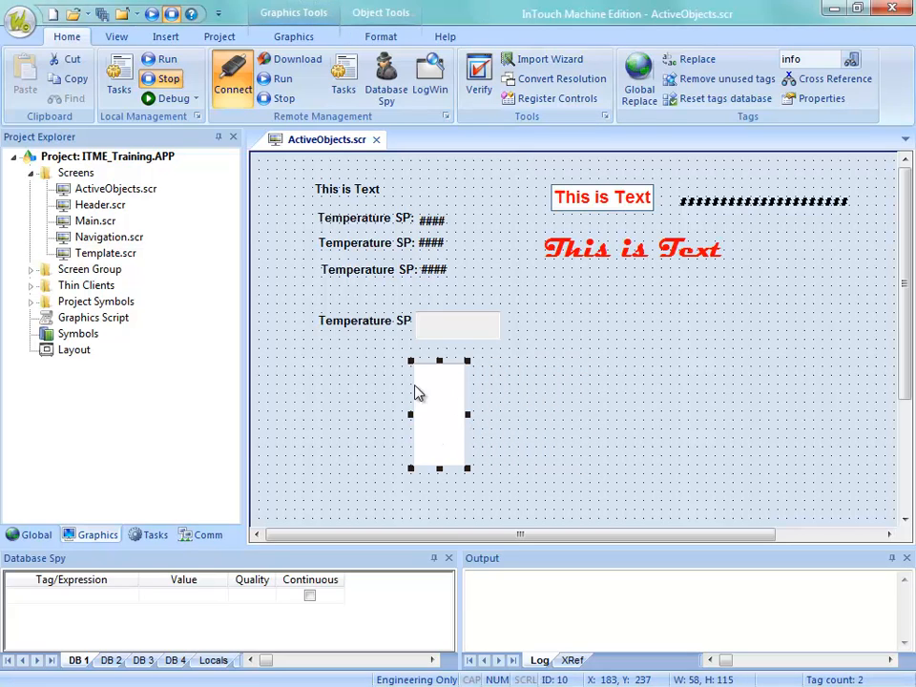
right_click(336, 143)
click(368, 153)
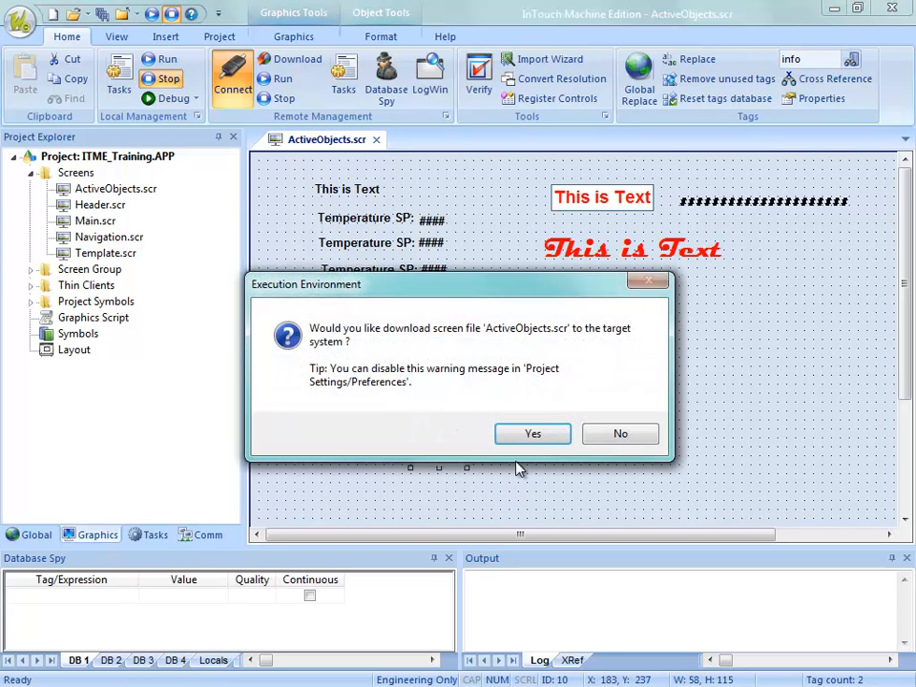
click(527, 433)
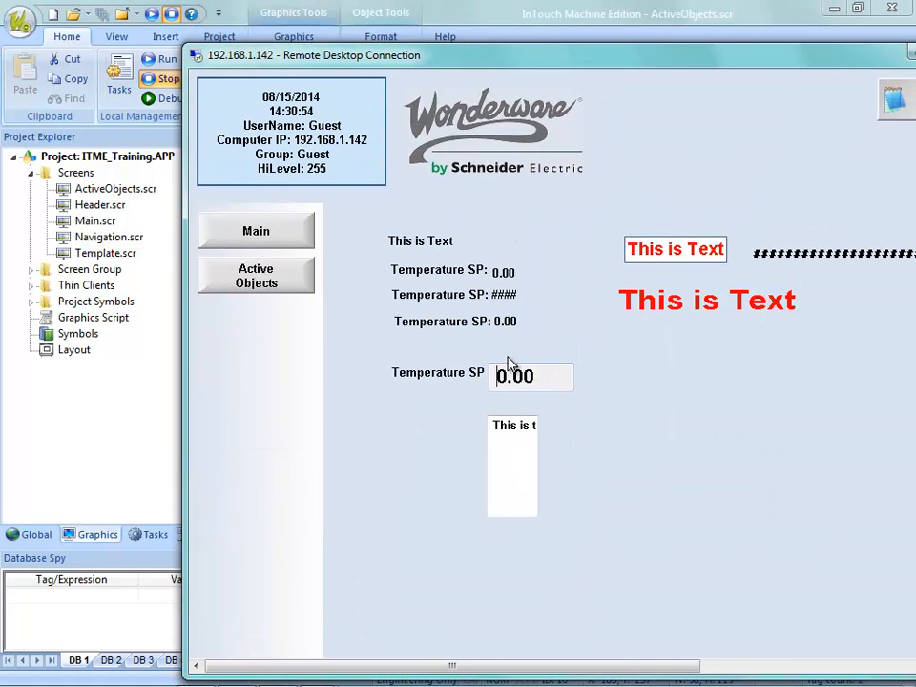
Enable Multi-line and Word Wrap for the info text box, then save the ActiveObjects screen and download it to the target system.
drag(505, 61, 542, 0)
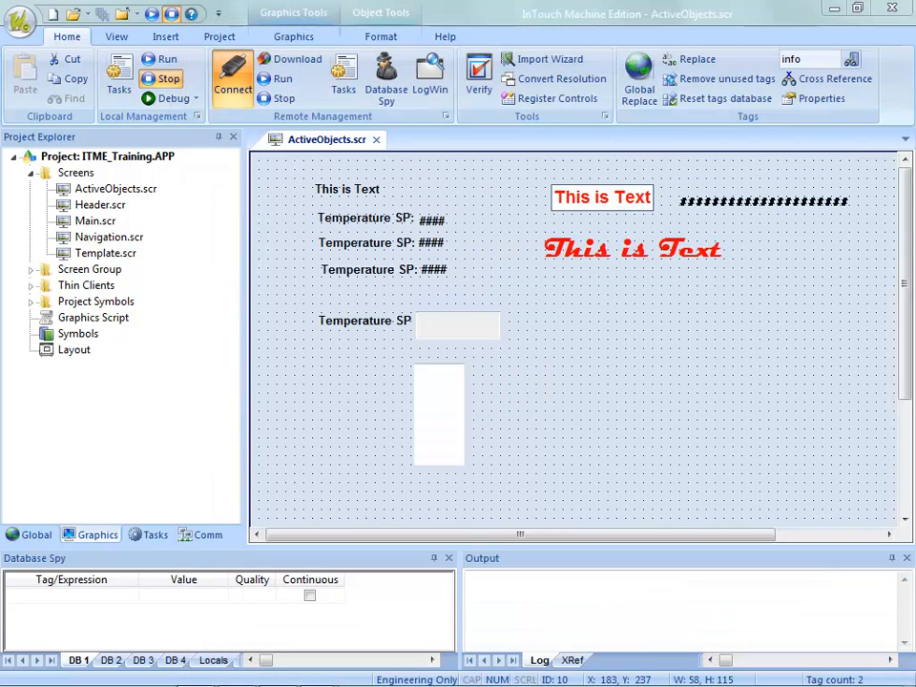
double_click(435, 400)
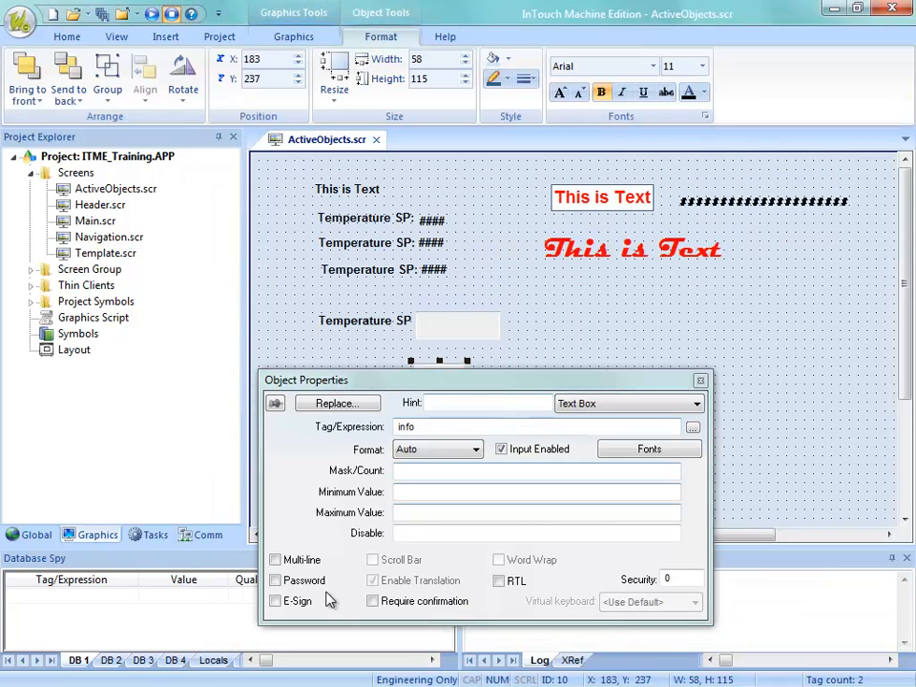
click(296, 562)
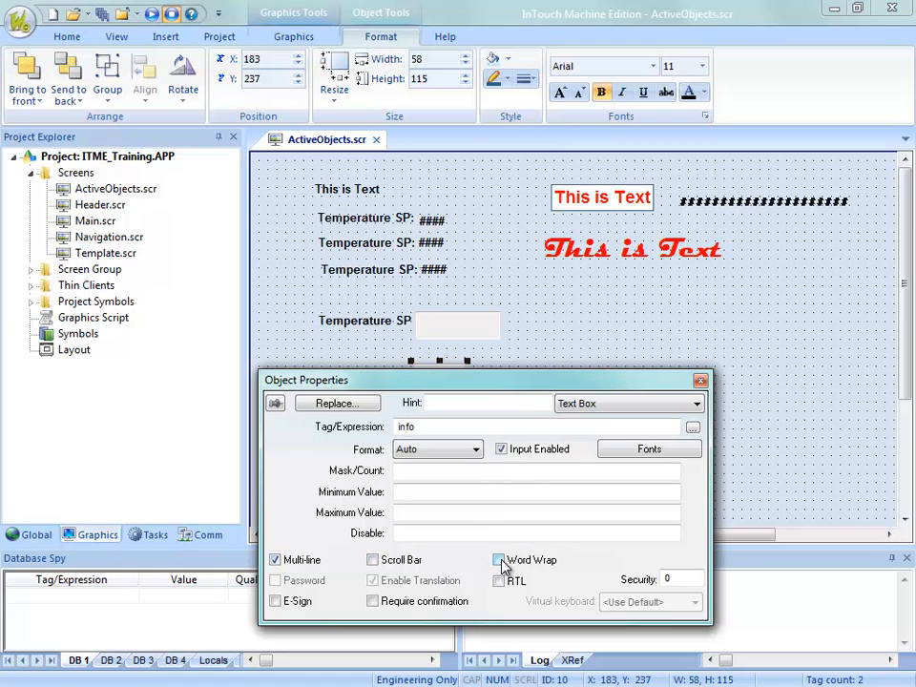
right_click(364, 142)
click(367, 153)
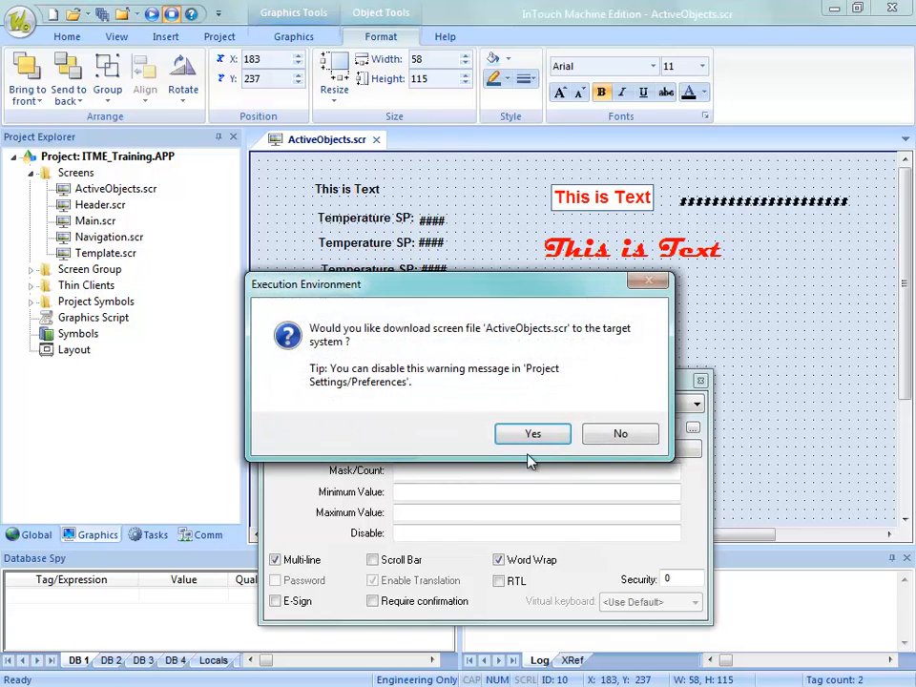
click(529, 431)
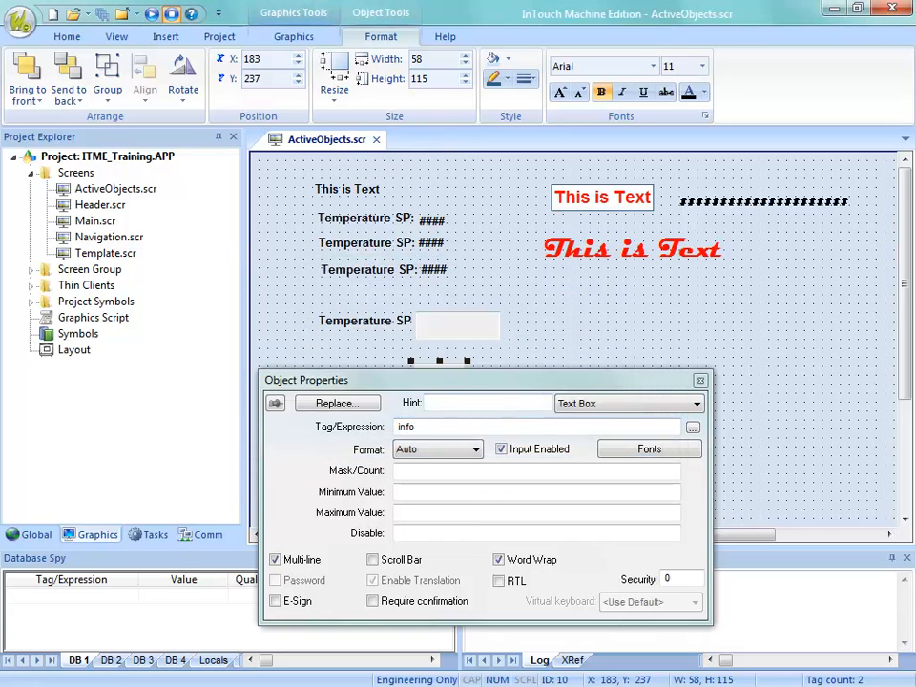
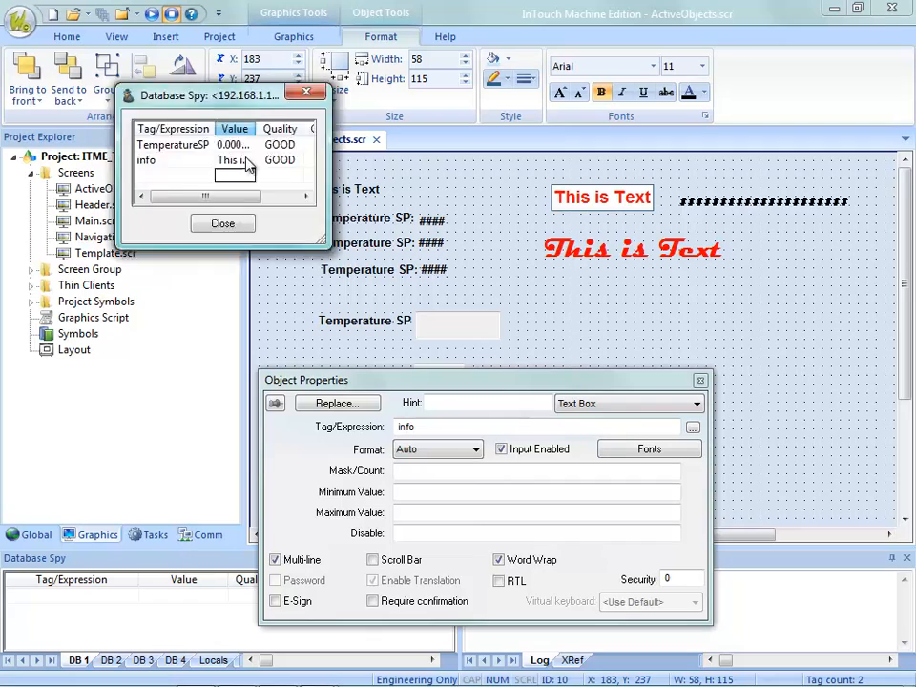
Widen the Database Spy and its value column, and set the info tag to "This is text. this is more, and still more".
drag(246, 95, 194, 310)
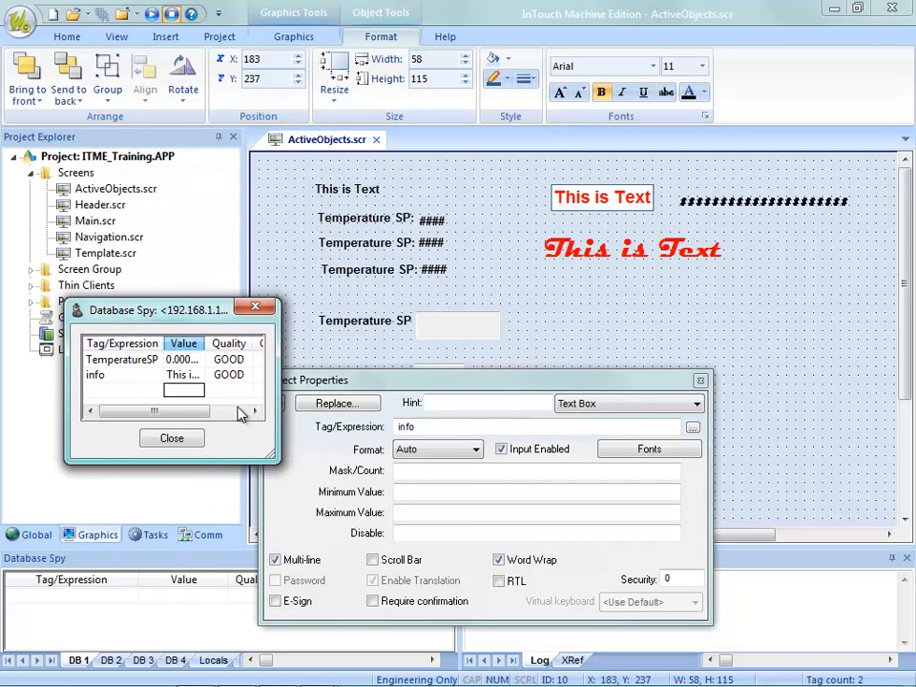
drag(277, 411, 494, 411)
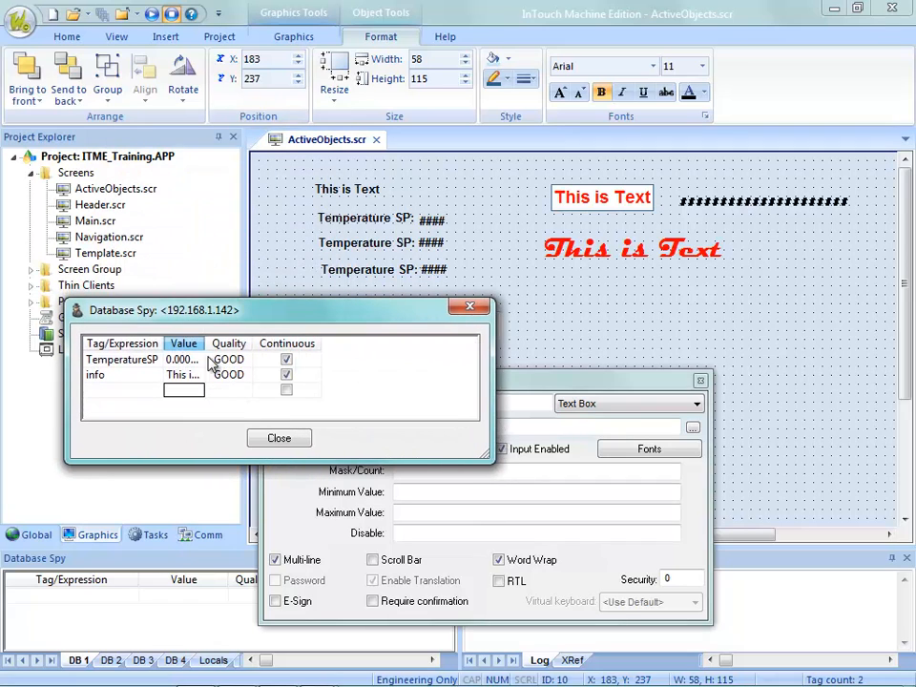
drag(223, 358, 319, 360)
click(255, 378)
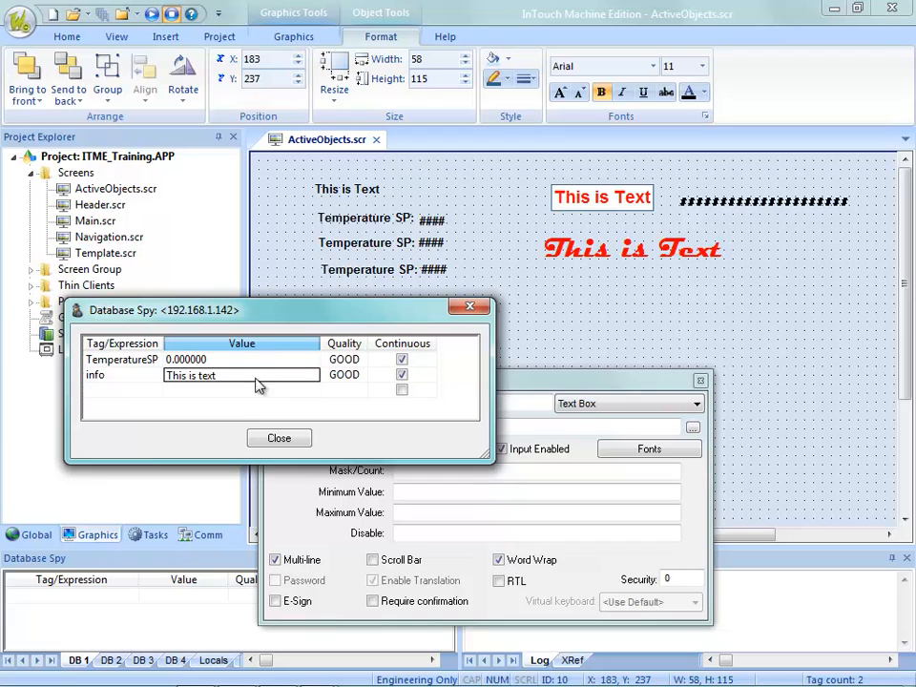
click(261, 376)
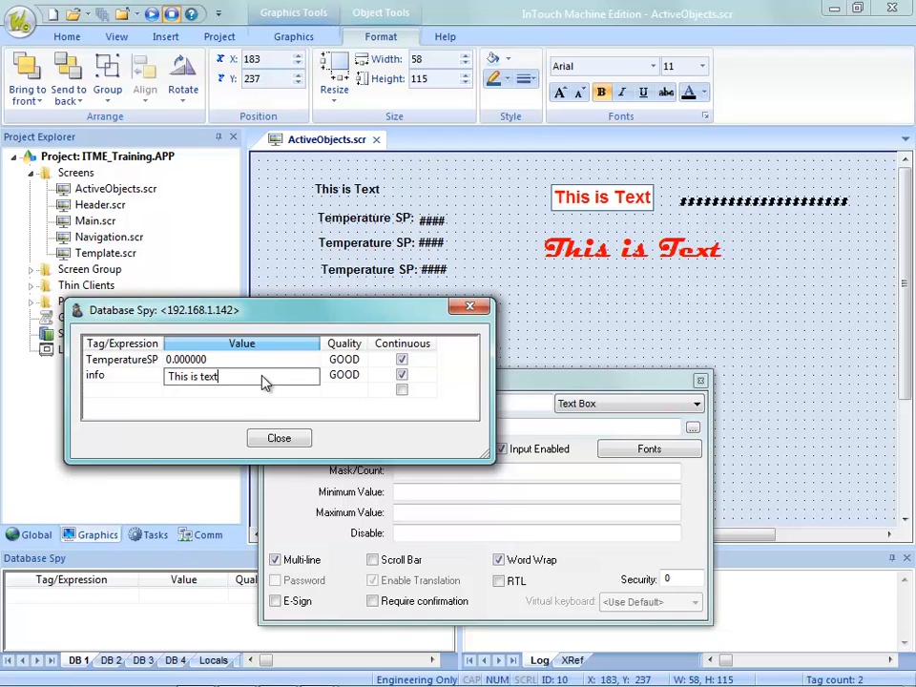
text(. this is more, and still more)
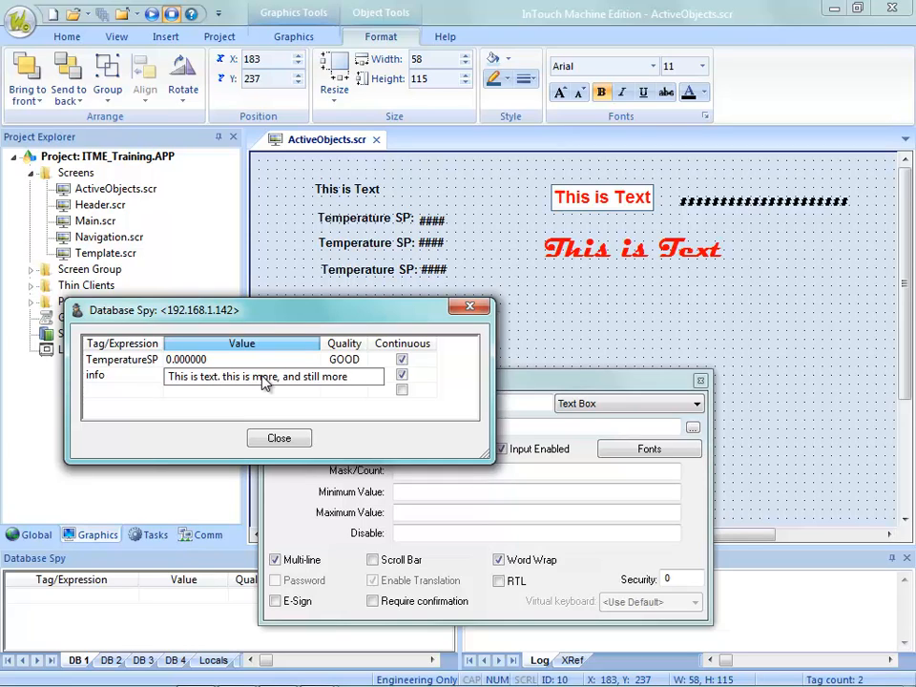
key(Return)
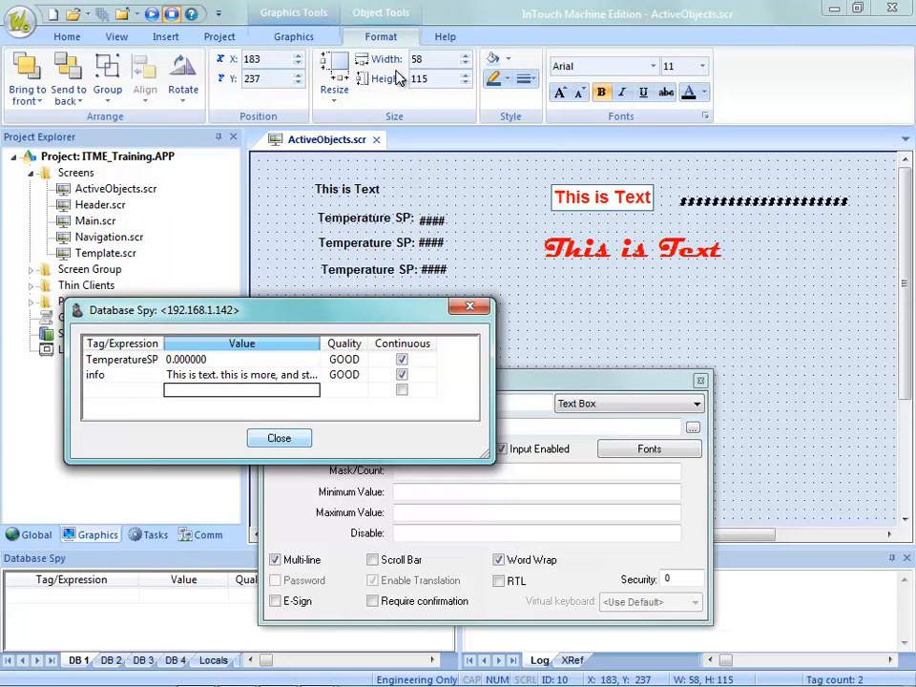
Examine how the info text wraps inside the narrow text box in the remote desktop runtime, and clear the windows away from the editor.
drag(401, 0, 424, 97)
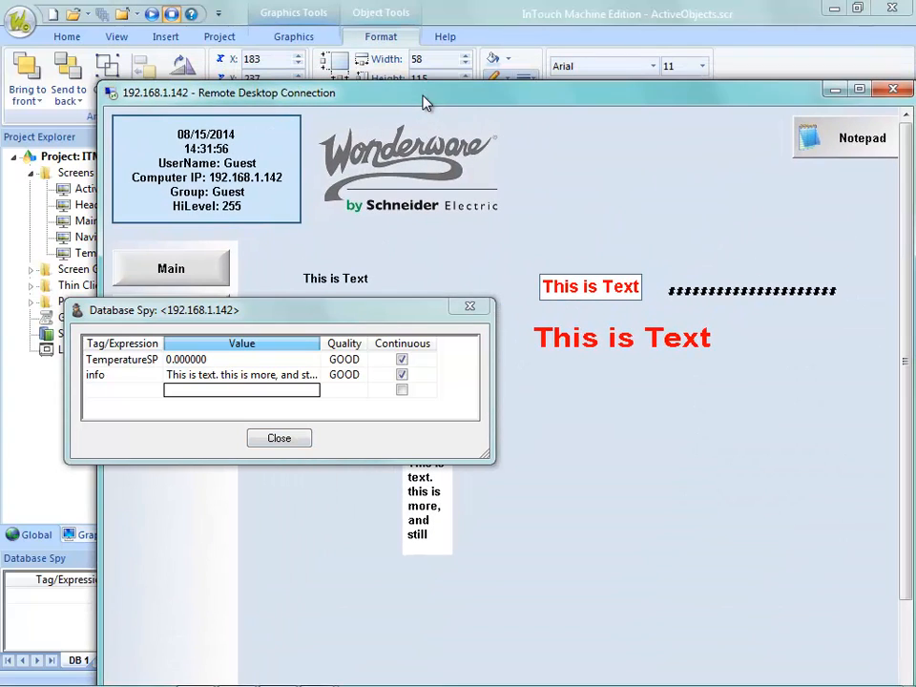
drag(365, 313, 353, 219)
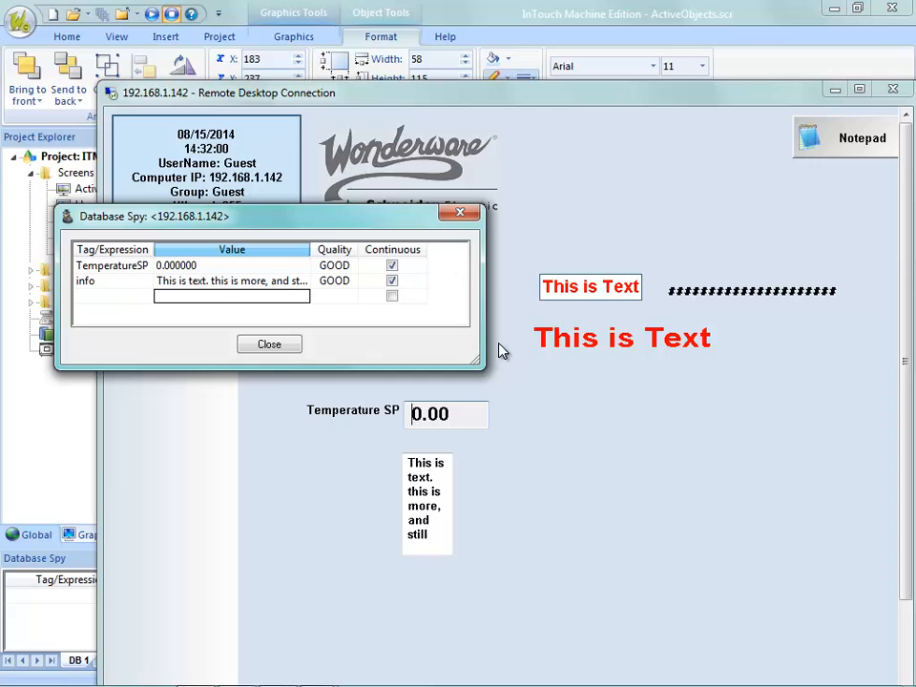
click(449, 4)
click(446, 6)
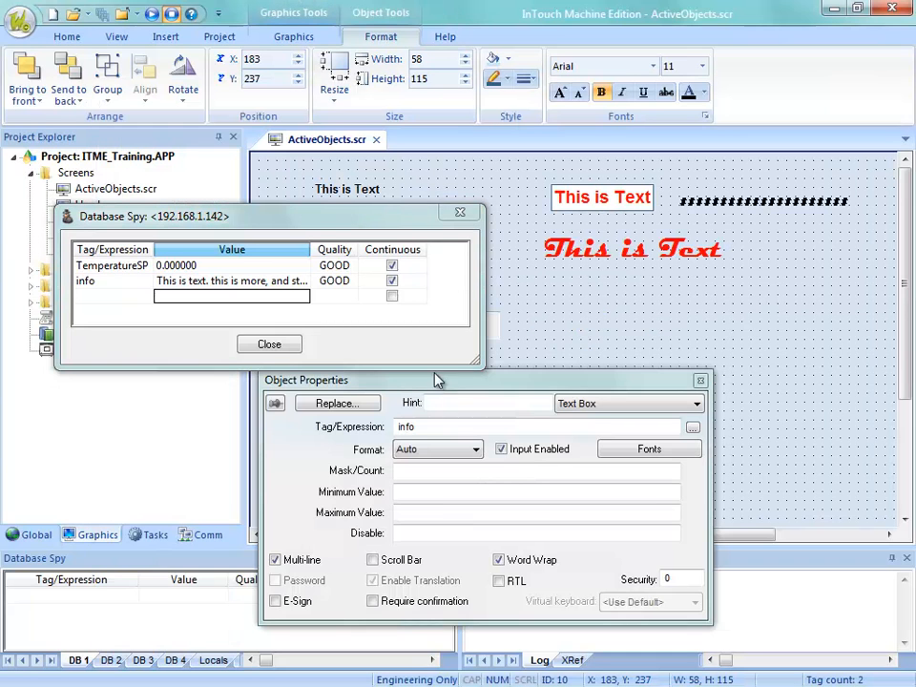
drag(393, 225, 283, 360)
click(429, 5)
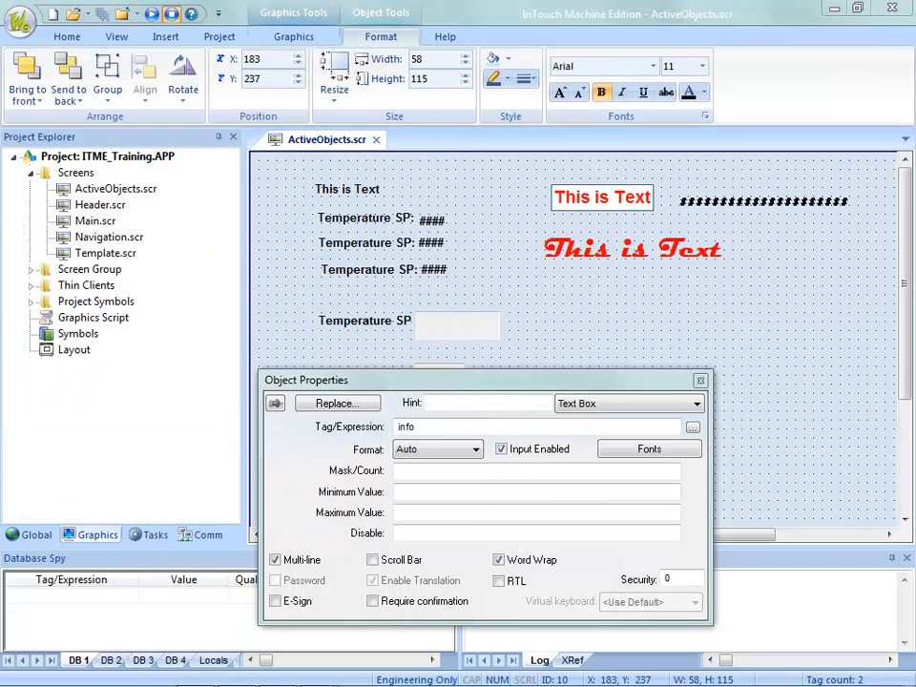
Widen the info text box to about 318, move it to about X 150, Y 240, and save and download the ActiveObjects screen.
drag(493, 388, 458, 480)
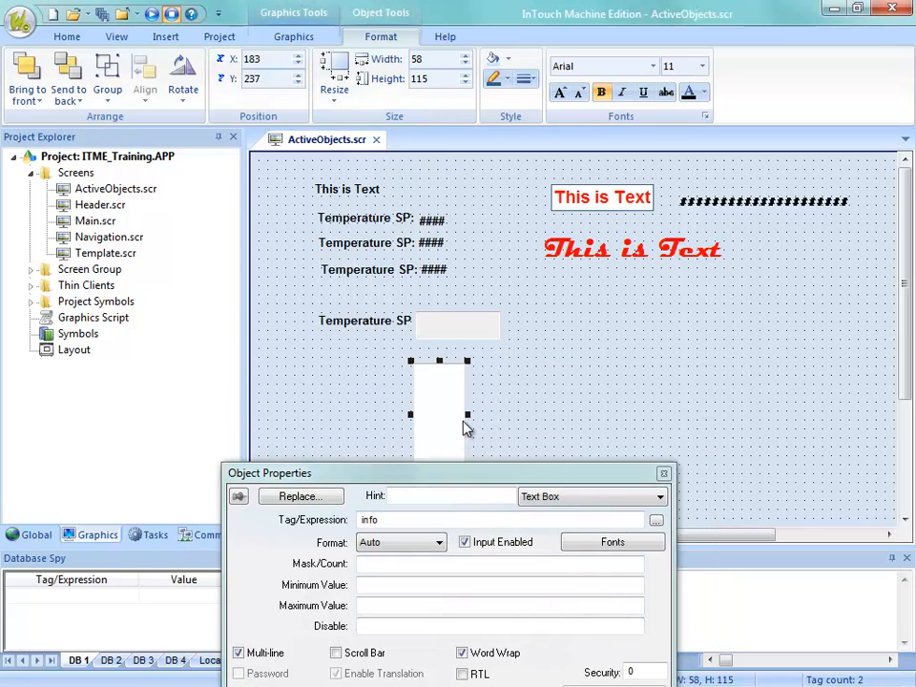
drag(467, 414, 698, 431)
drag(617, 435, 591, 438)
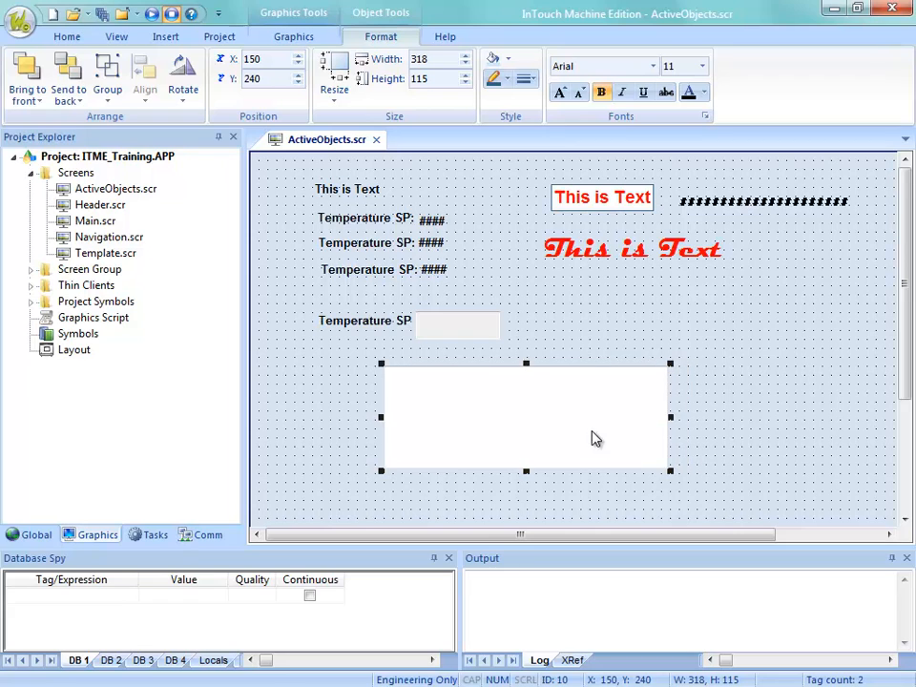
right_click(363, 139)
click(379, 168)
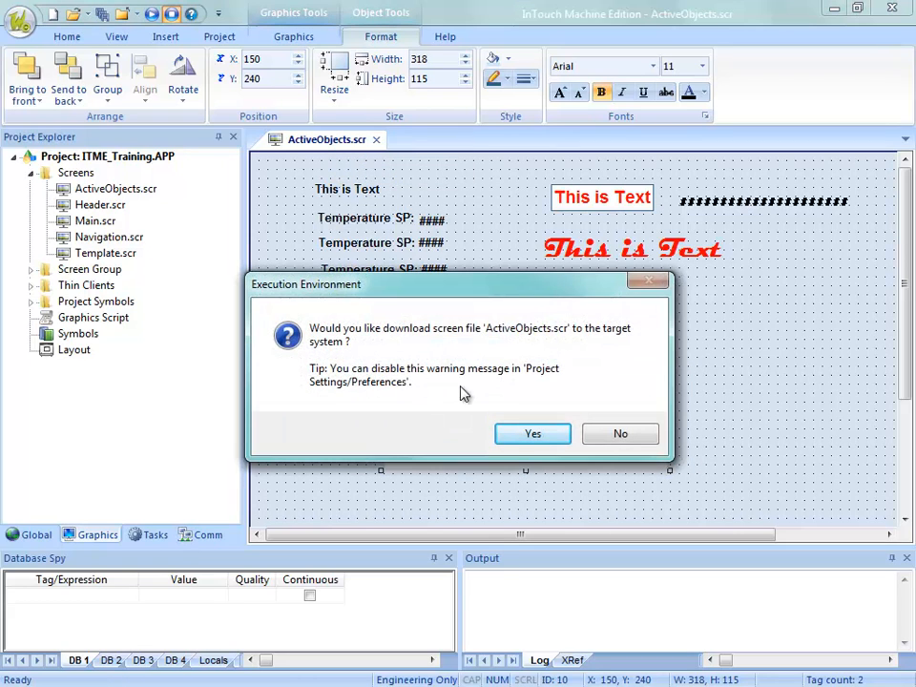
click(521, 437)
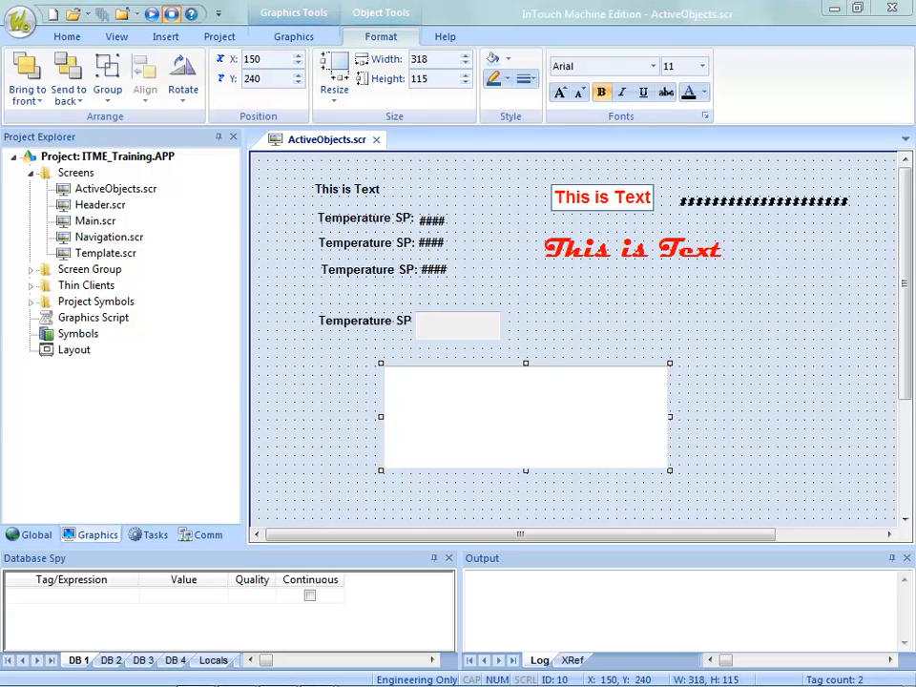
Switch to the Remote Desktop Connection, check the text in the widened text box, and return to the screen editor.
mouse_move(401, 685)
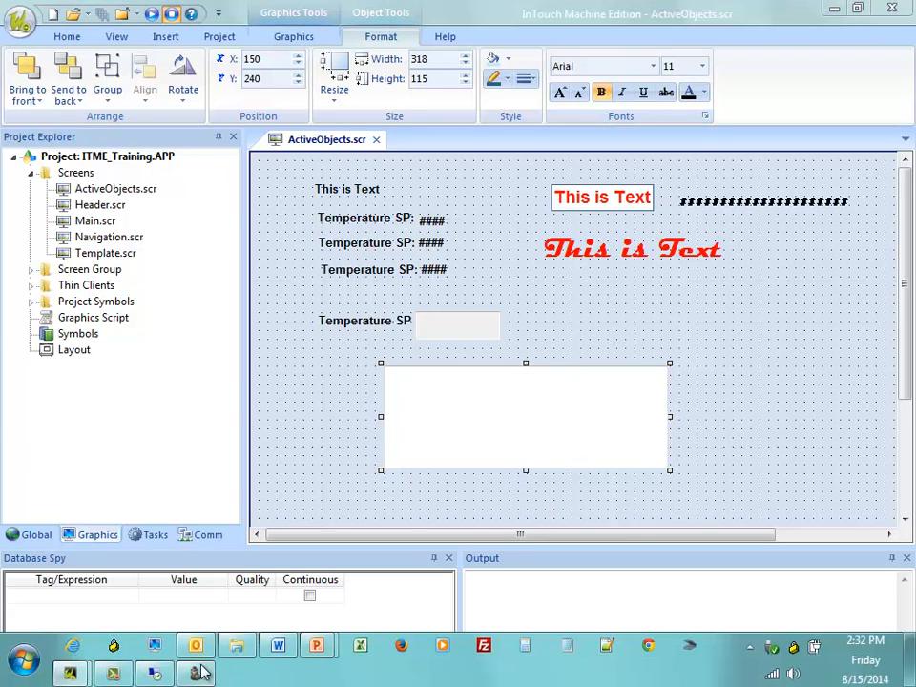
click(156, 673)
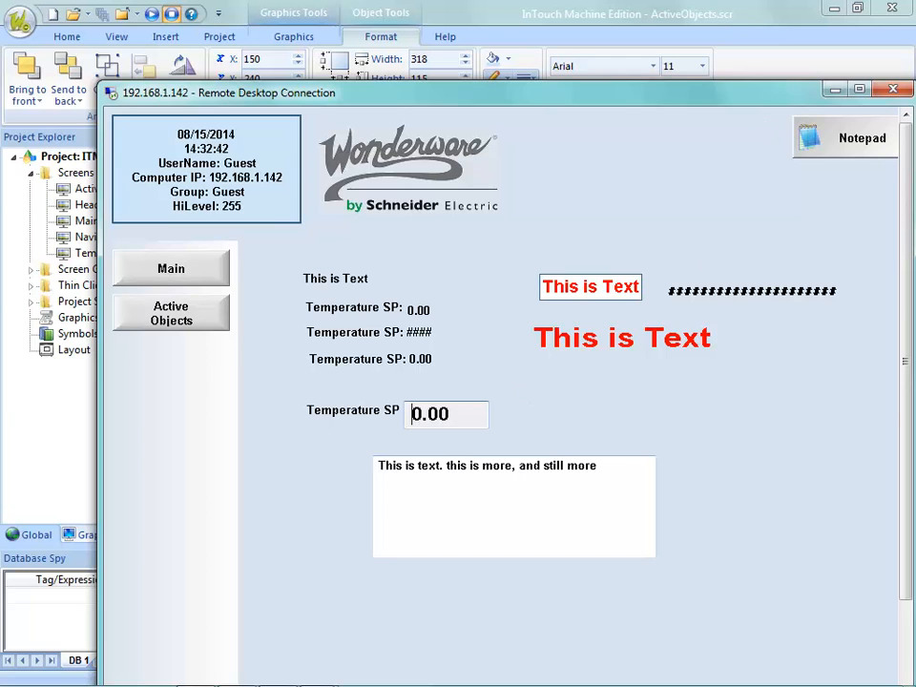
key(alt+Tab)
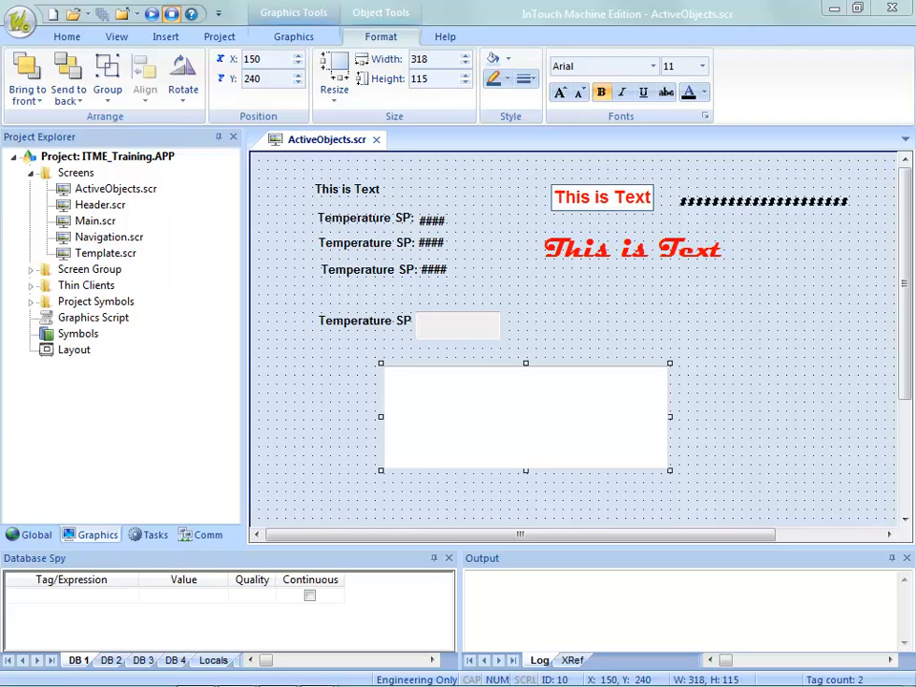
Set the Mask/Count of the info text box to 5 in its object properties.
click(510, 396)
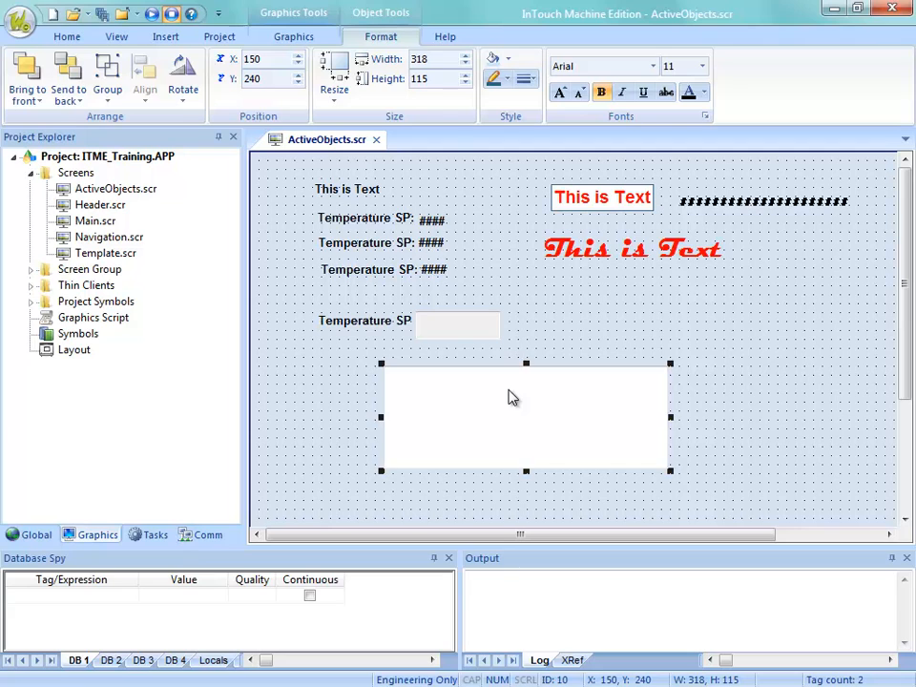
double_click(510, 396)
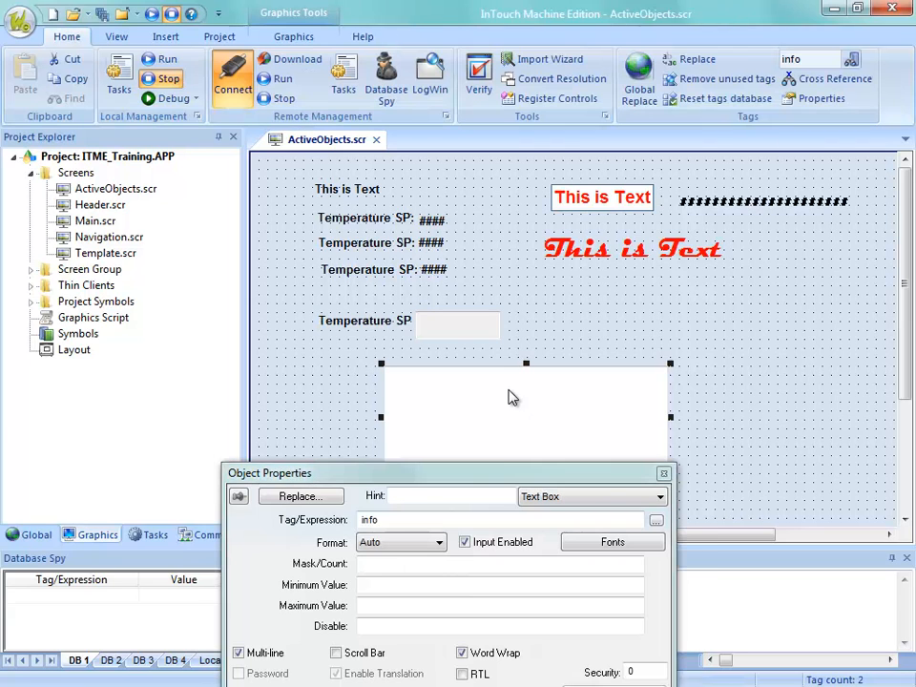
click(445, 479)
drag(446, 479, 484, 221)
click(432, 305)
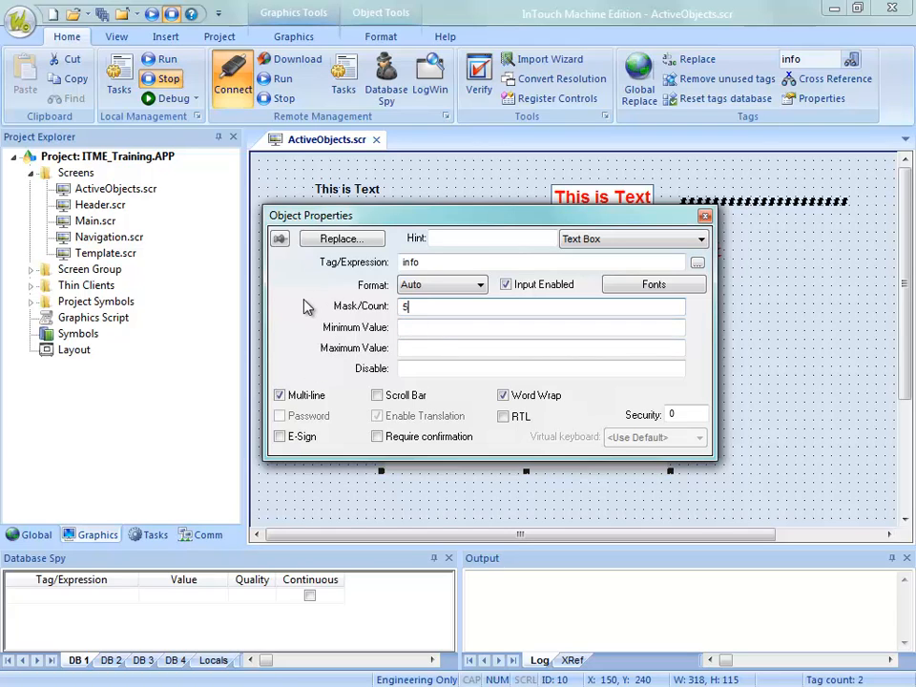
click(412, 188)
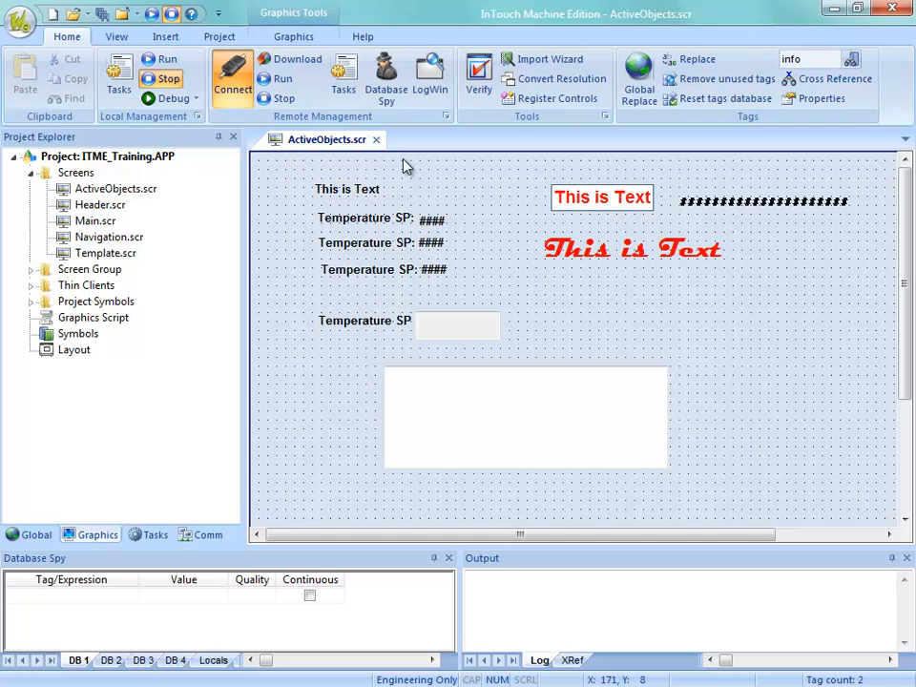
Save the ActiveObjects screen and download it to the target system.
right_click(324, 139)
click(356, 149)
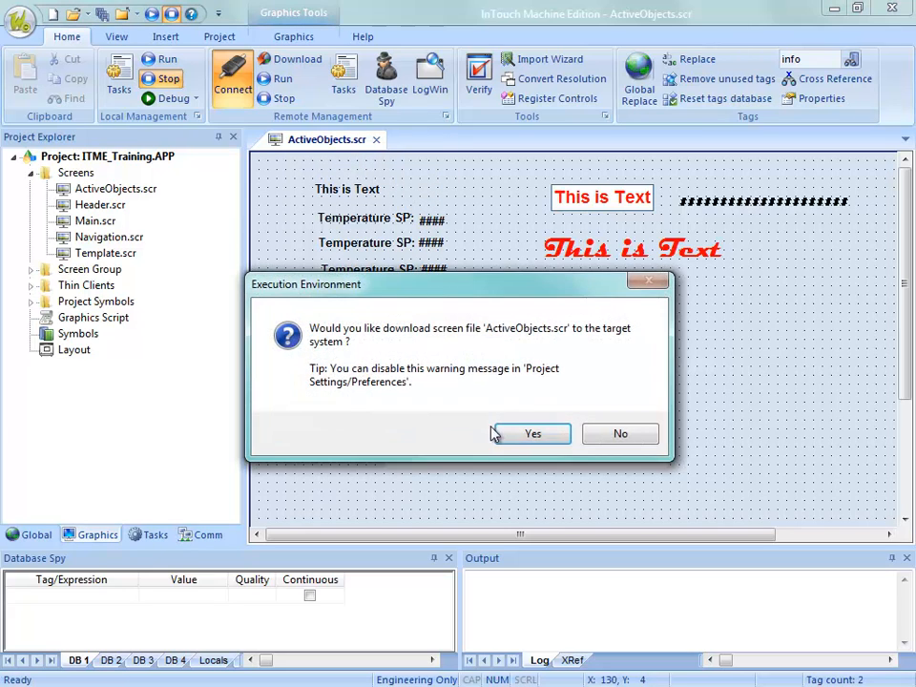
click(520, 437)
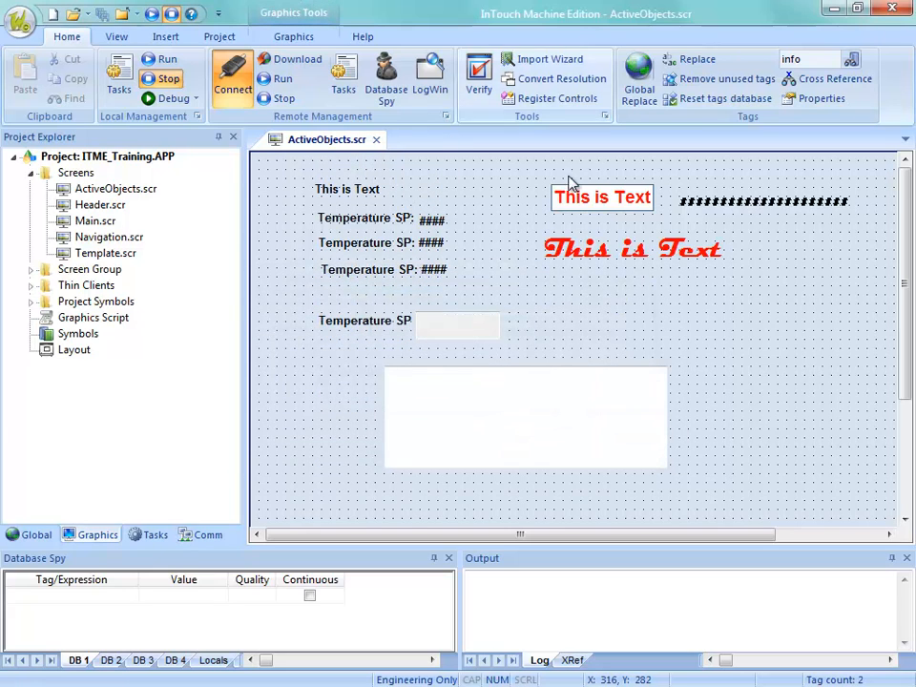
Switch to the Remote Desktop Connection, check the character-limited text in the large text box, and return to the screen editor.
key(super)
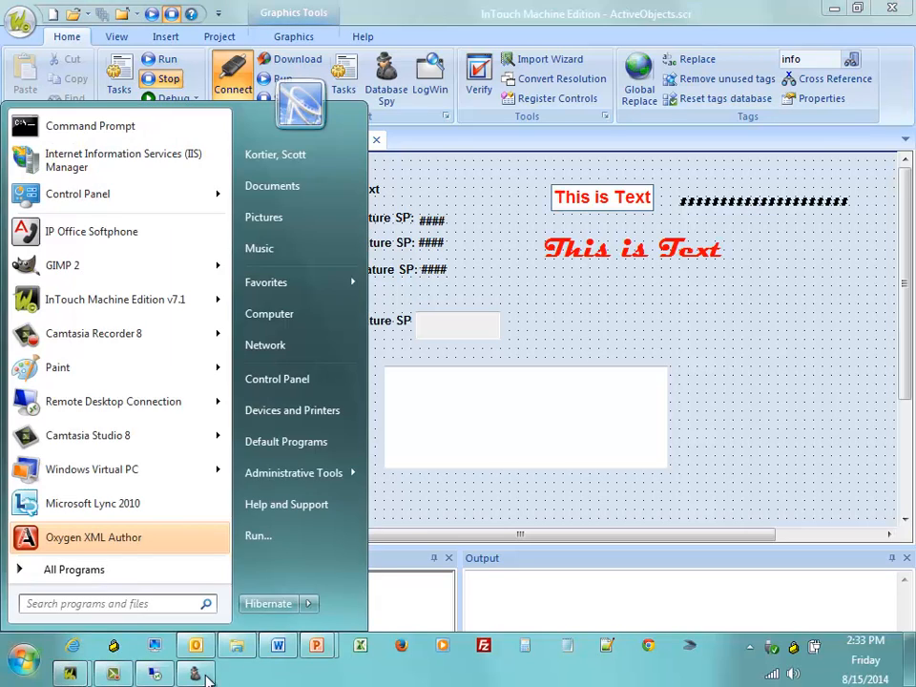
click(156, 673)
click(416, 474)
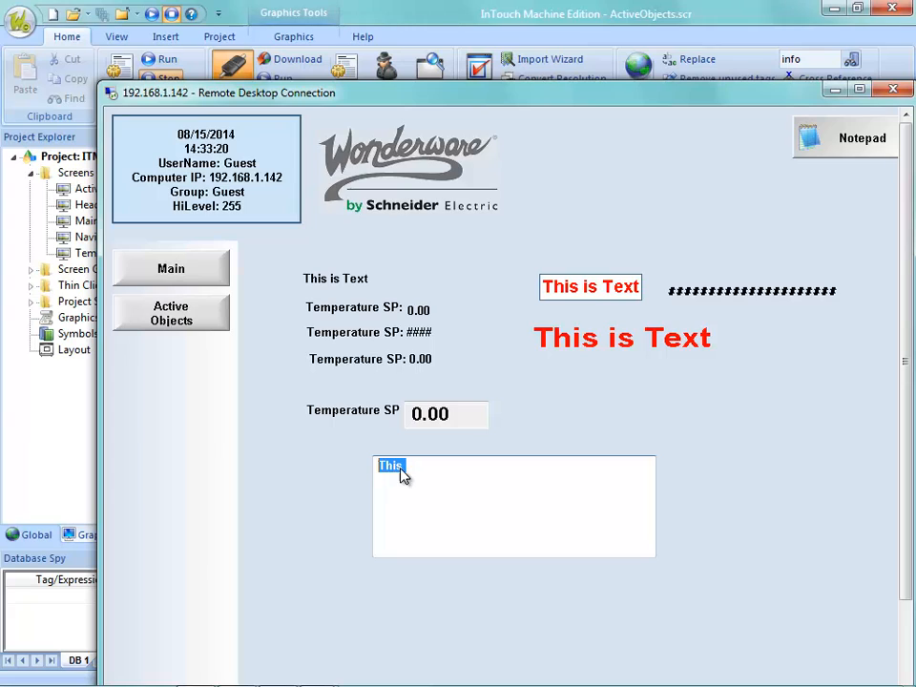
click(406, 471)
drag(406, 471, 375, 486)
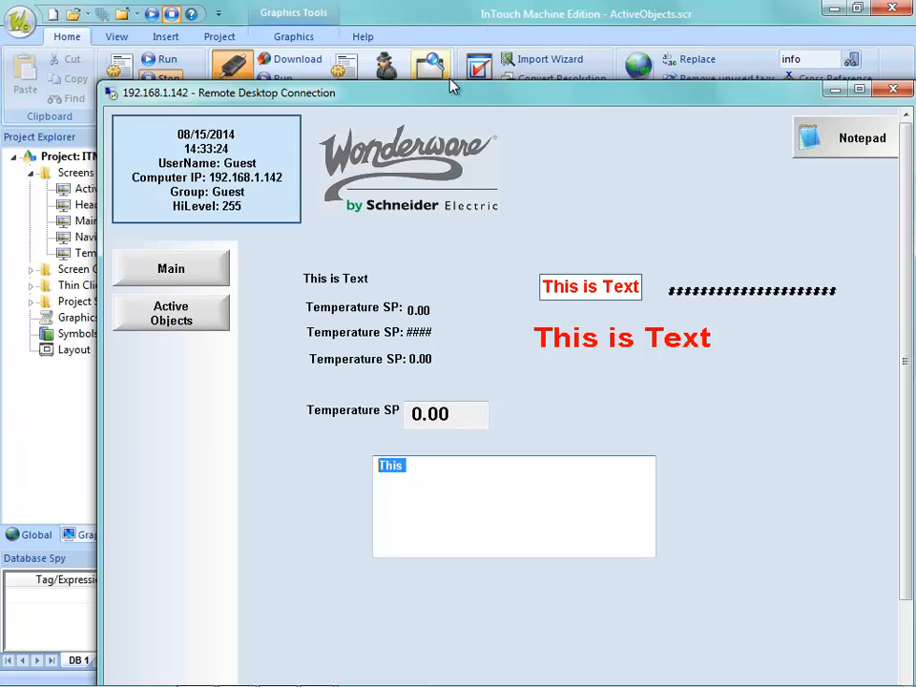
drag(448, 91, 591, 0)
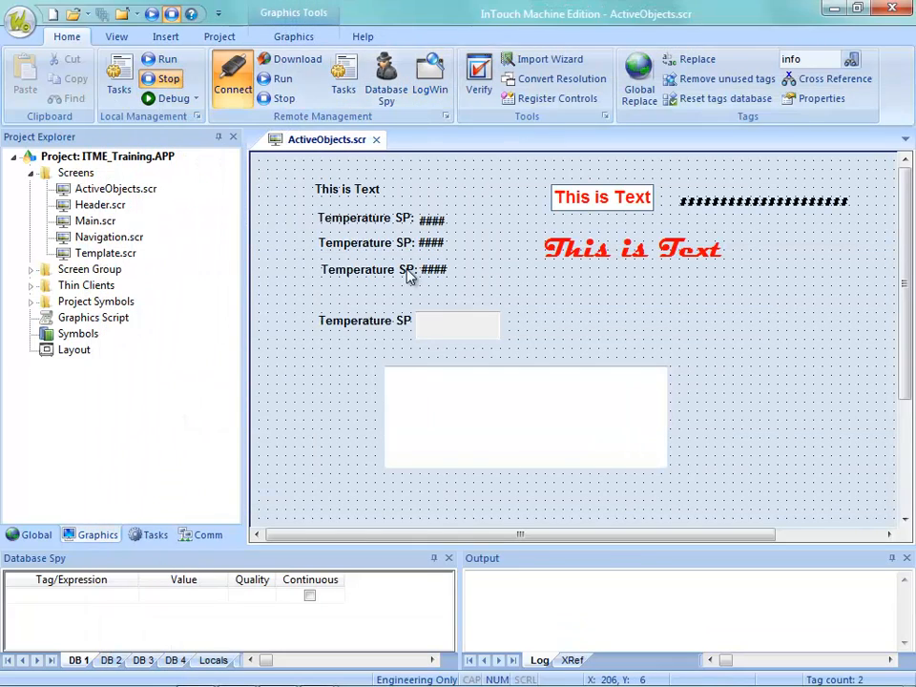
Clear the Mask/Count of the info text box in its object properties.
double_click(429, 425)
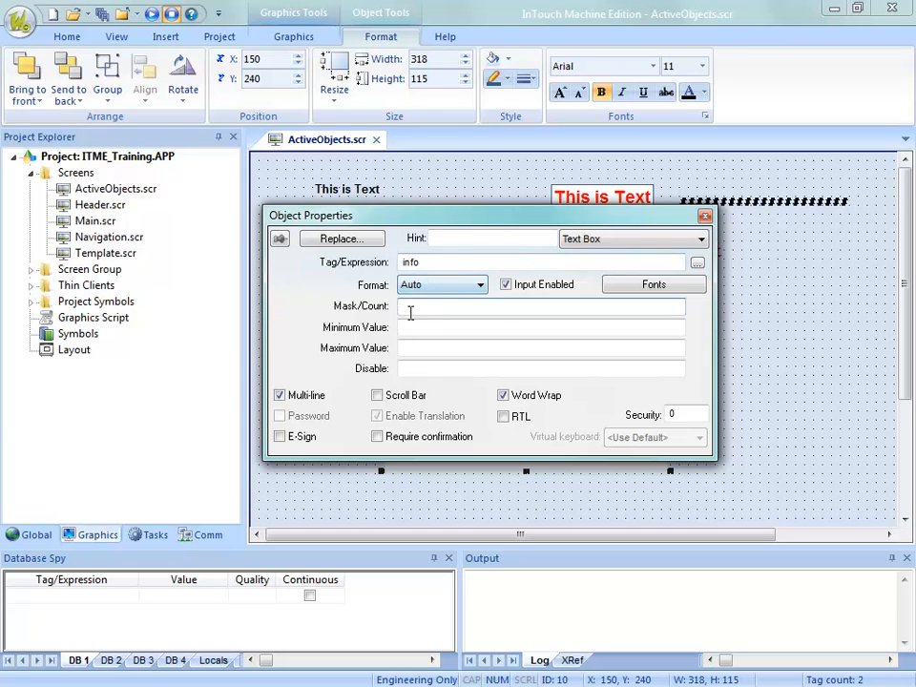
click(704, 217)
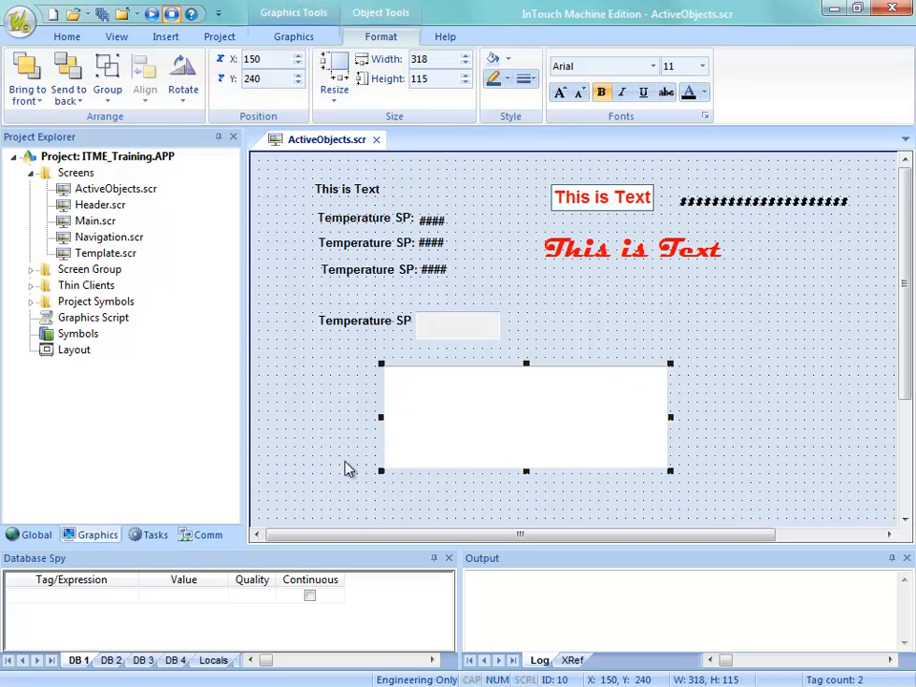
Add an Integer project tag named information with array size 3 to the project tags datasheet, and close the datasheet.
click(39, 536)
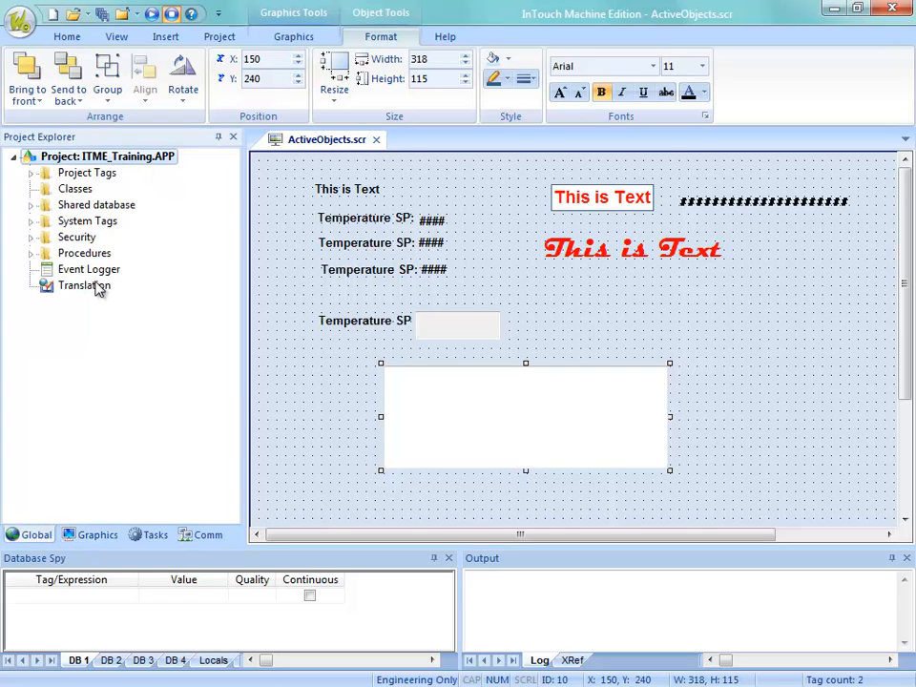
double_click(74, 177)
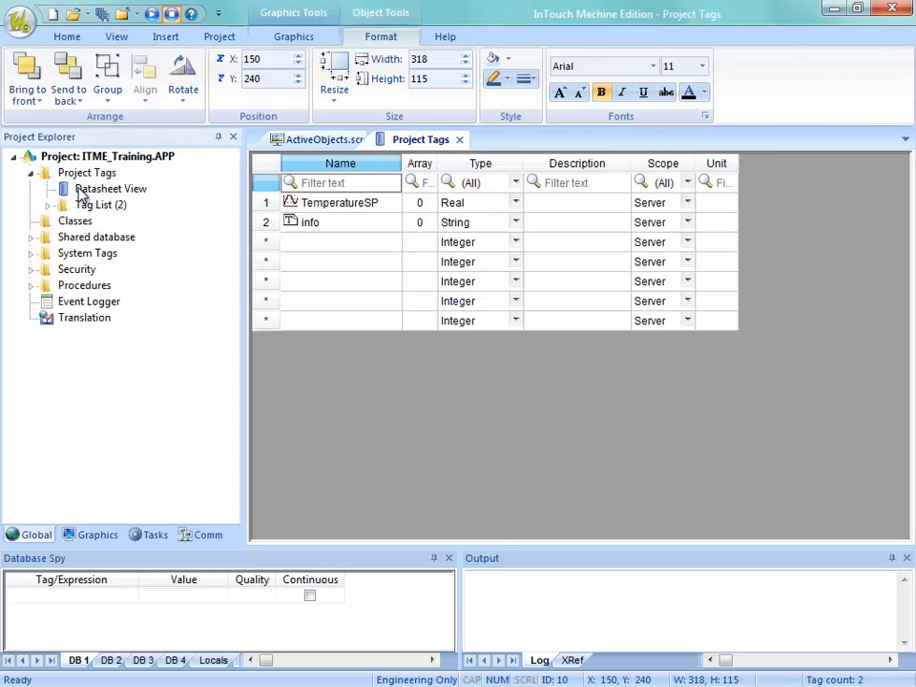
click(308, 247)
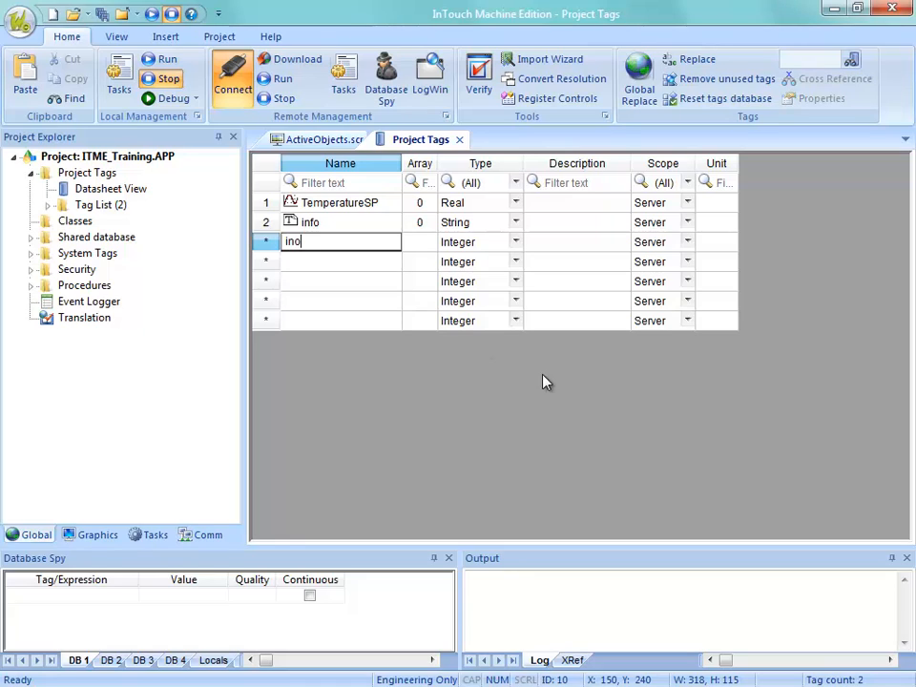
text(information)
key(Tab)
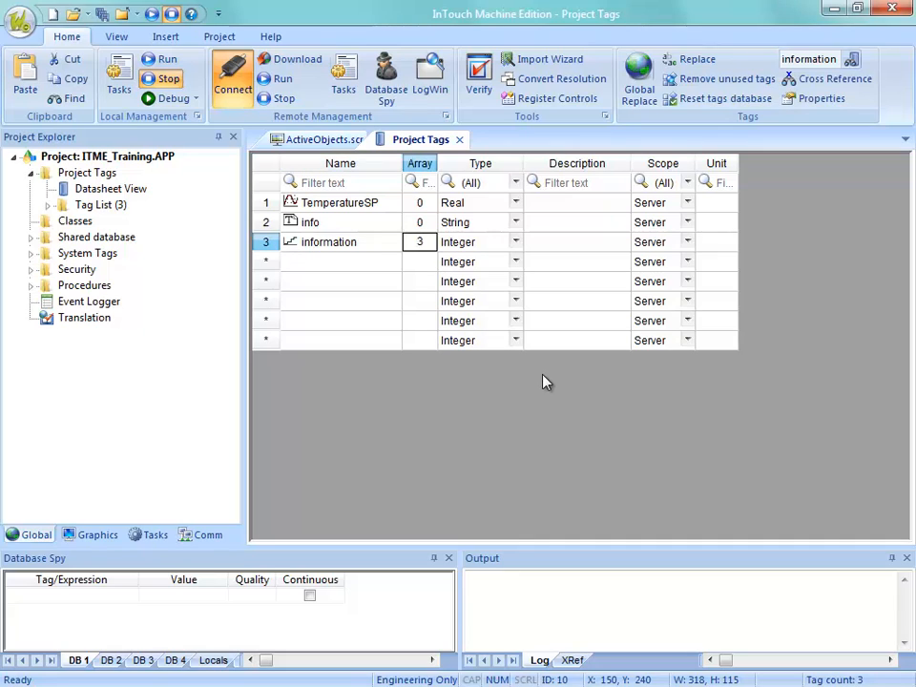
key(Return)
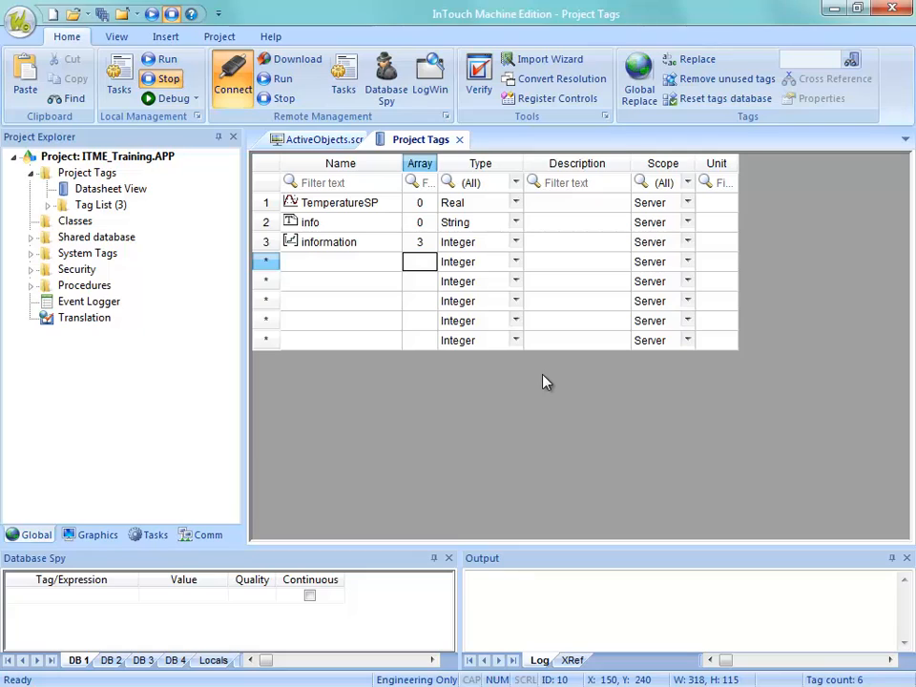
click(427, 246)
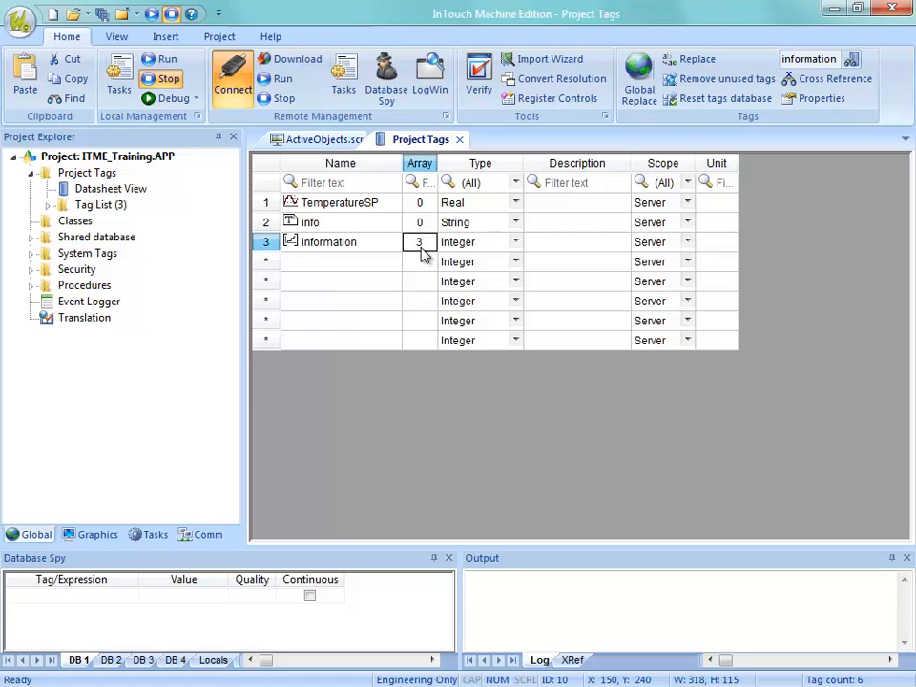
click(459, 140)
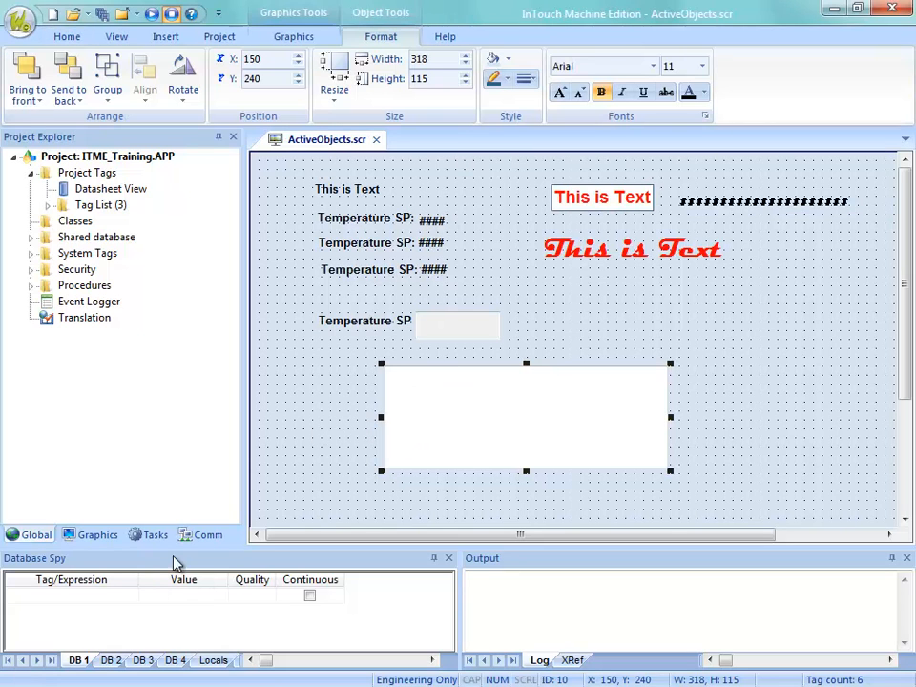
Set the large text box's Tag/Expression to information, and save and download the ActiveObjects screen to the target.
double_click(461, 447)
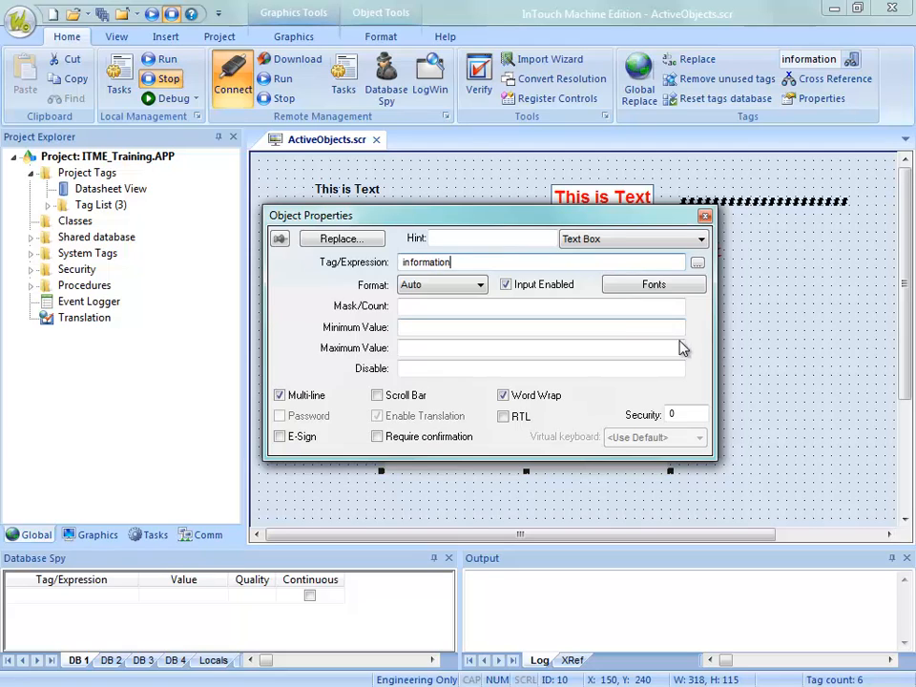
drag(466, 261, 381, 261)
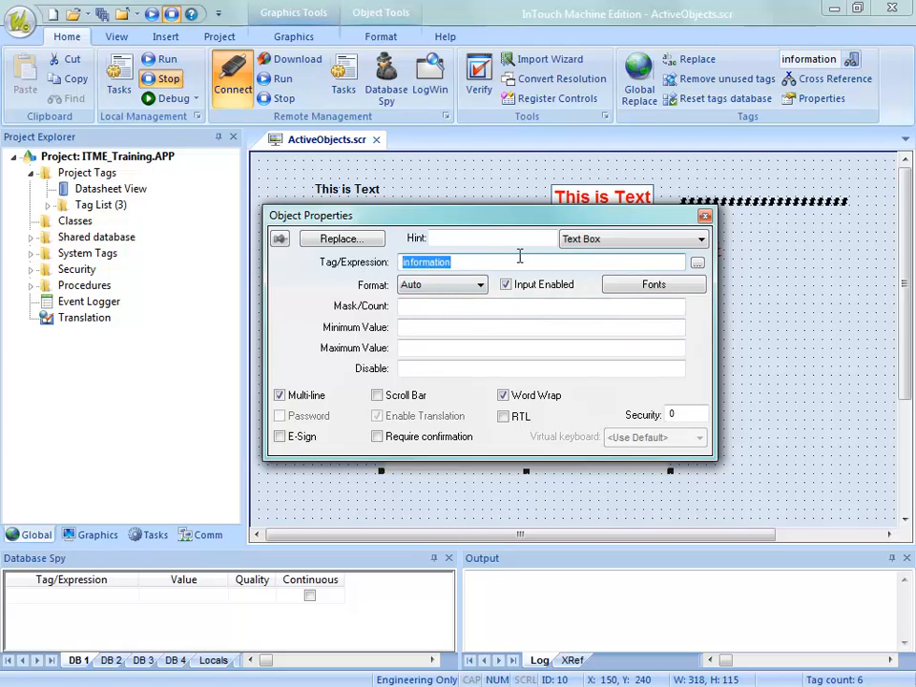
click(476, 264)
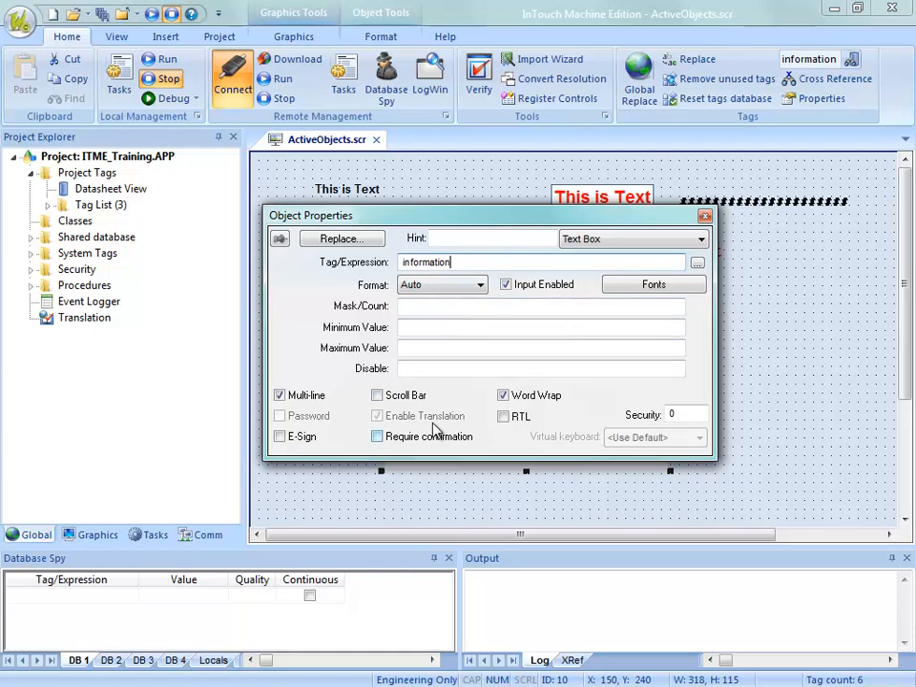
right_click(329, 141)
click(361, 156)
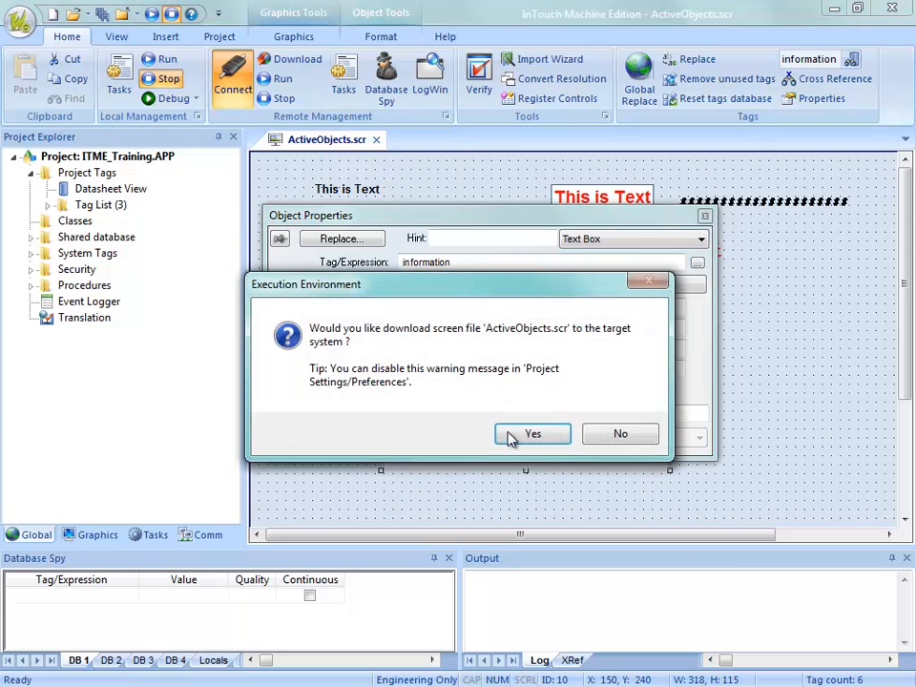
click(528, 434)
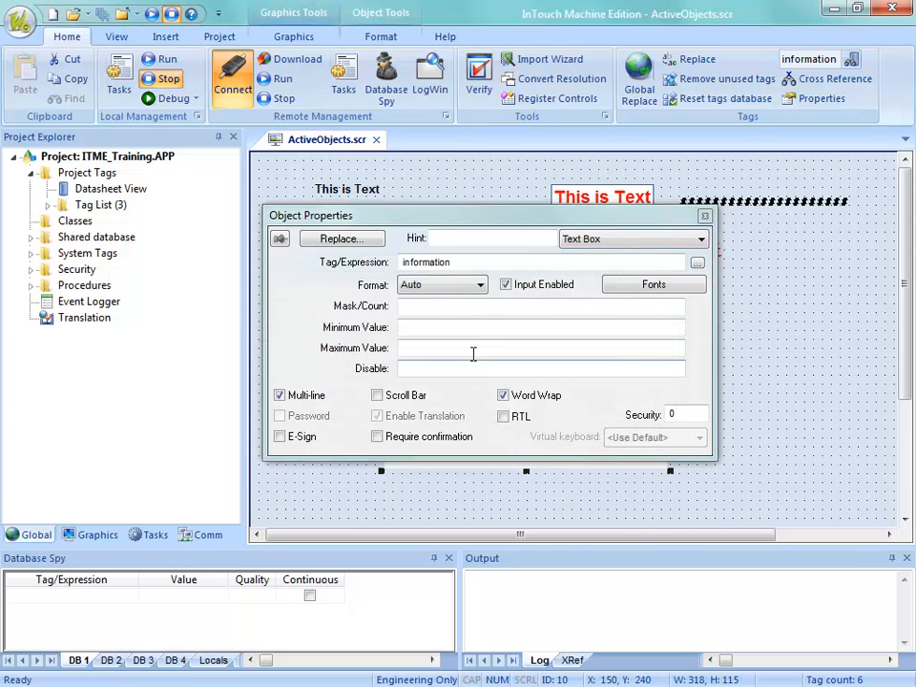
Download the project to the target, and check the large text box on the Active Objects screen in the Remote Desktop Connection.
click(297, 63)
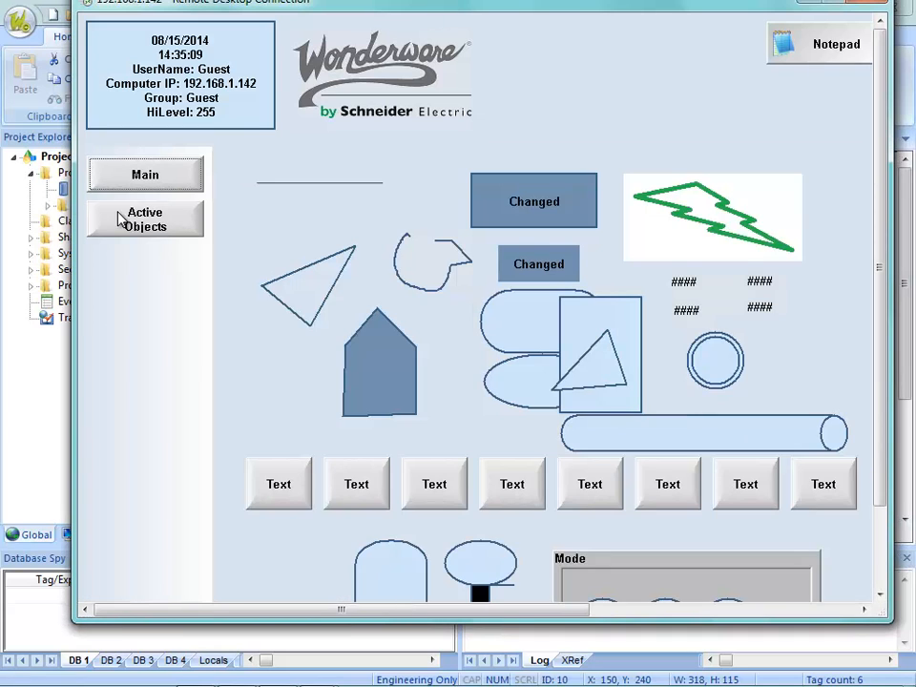
click(119, 214)
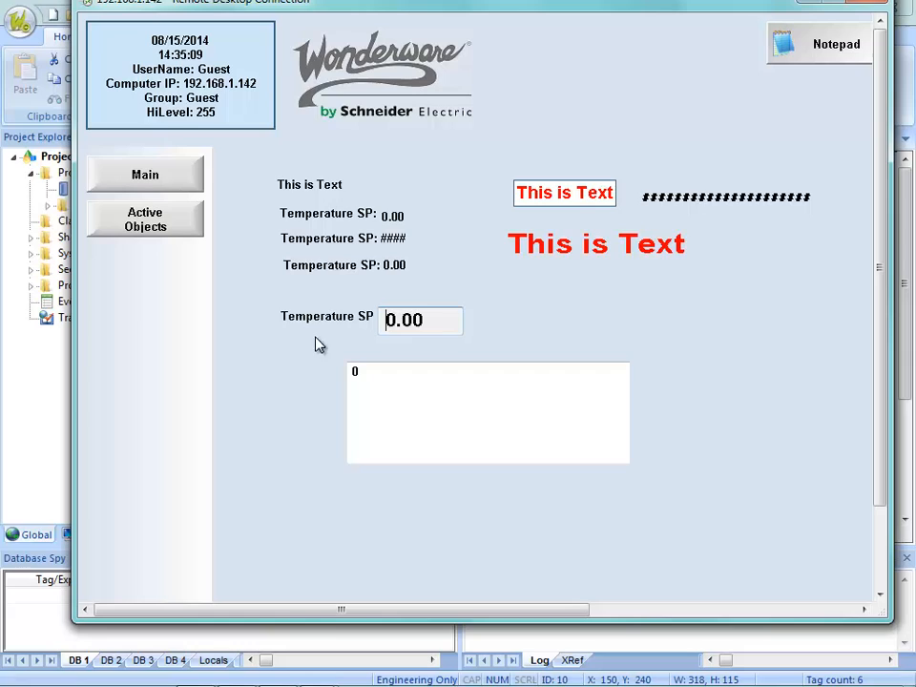
click(368, 384)
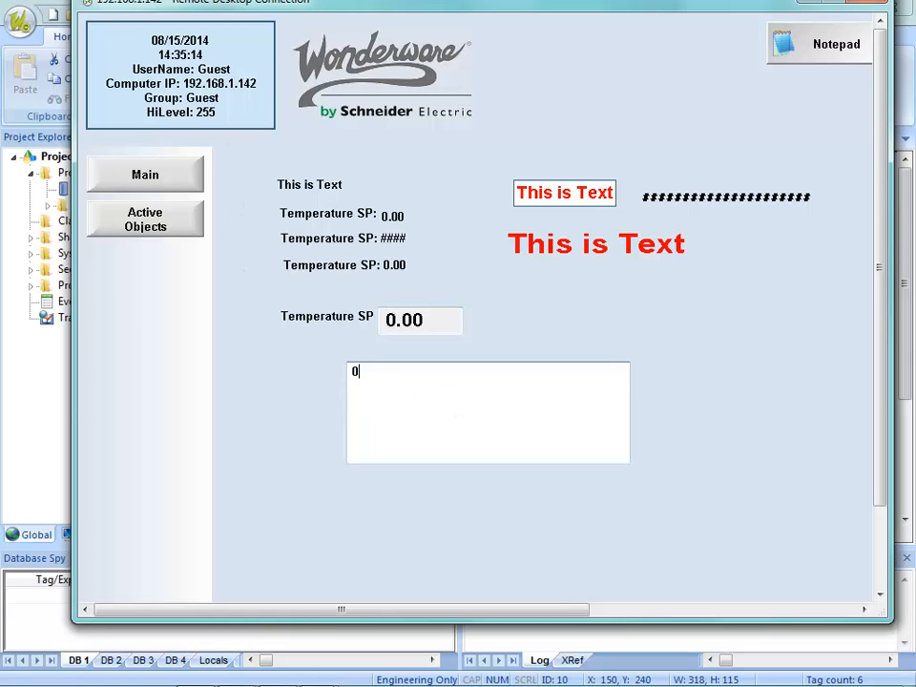
Replace the TemperatureSP entry in the remote Database Spy with Information[0].
drag(2, 153, 275, 183)
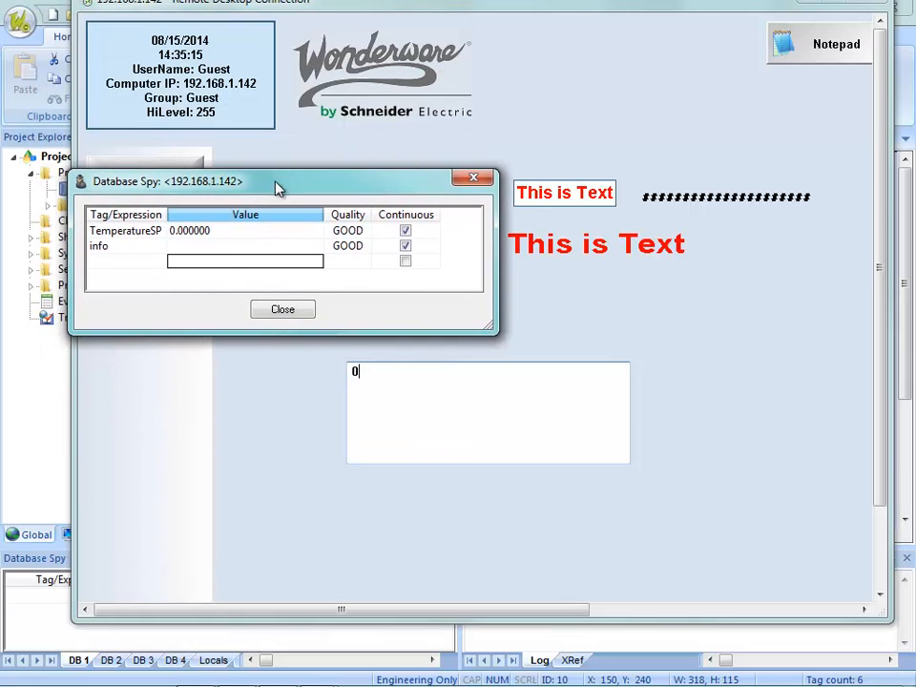
click(132, 259)
click(135, 232)
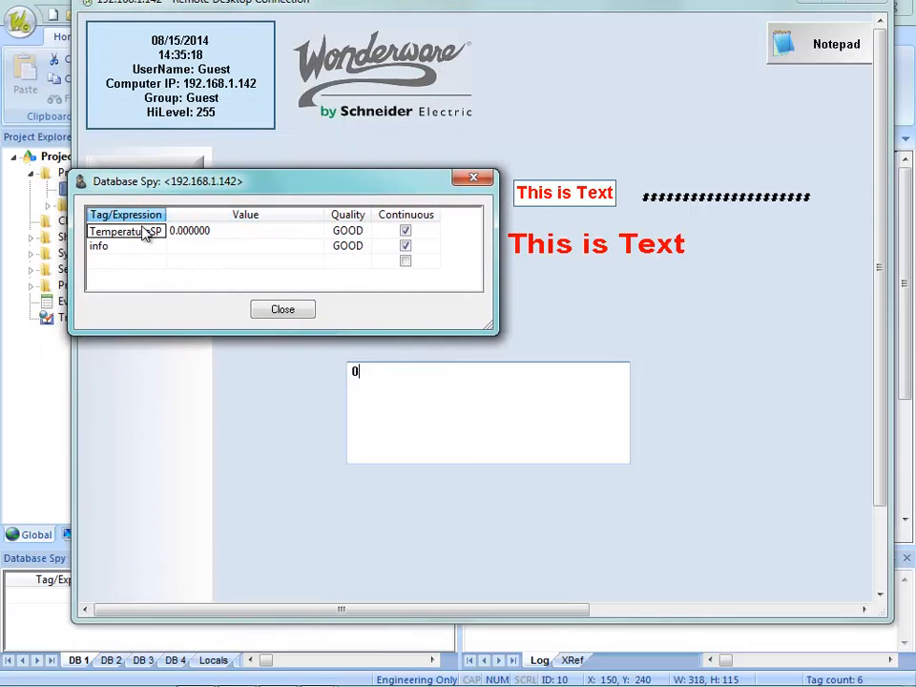
text(I)
text(1)
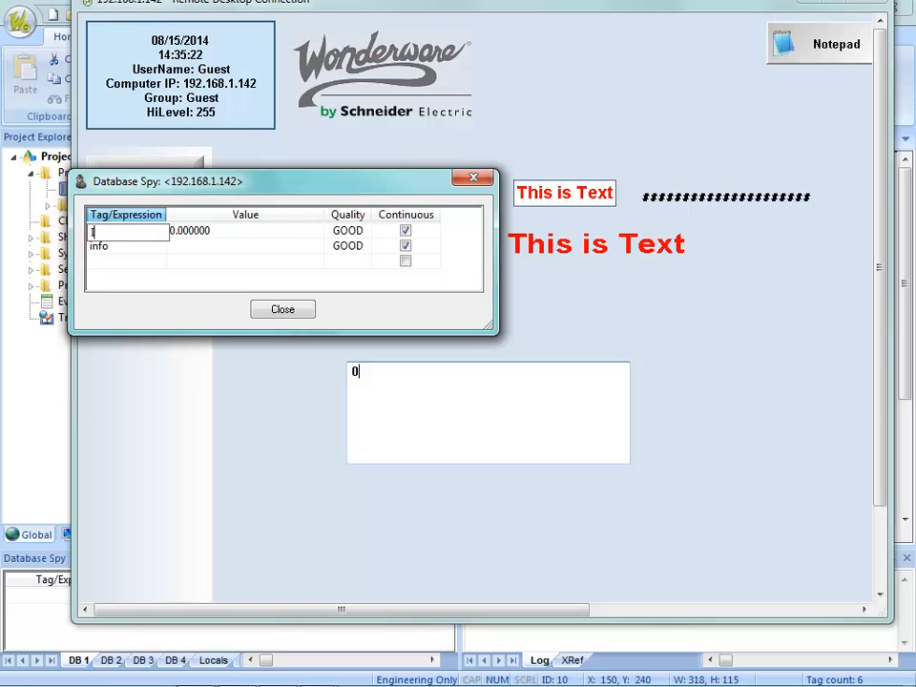
key(Return)
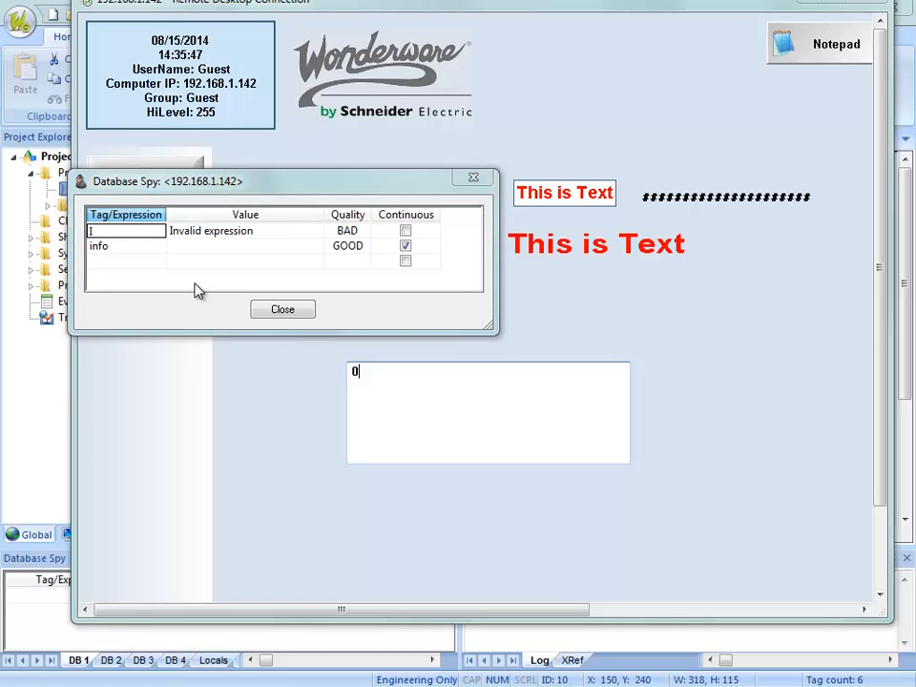
click(127, 231)
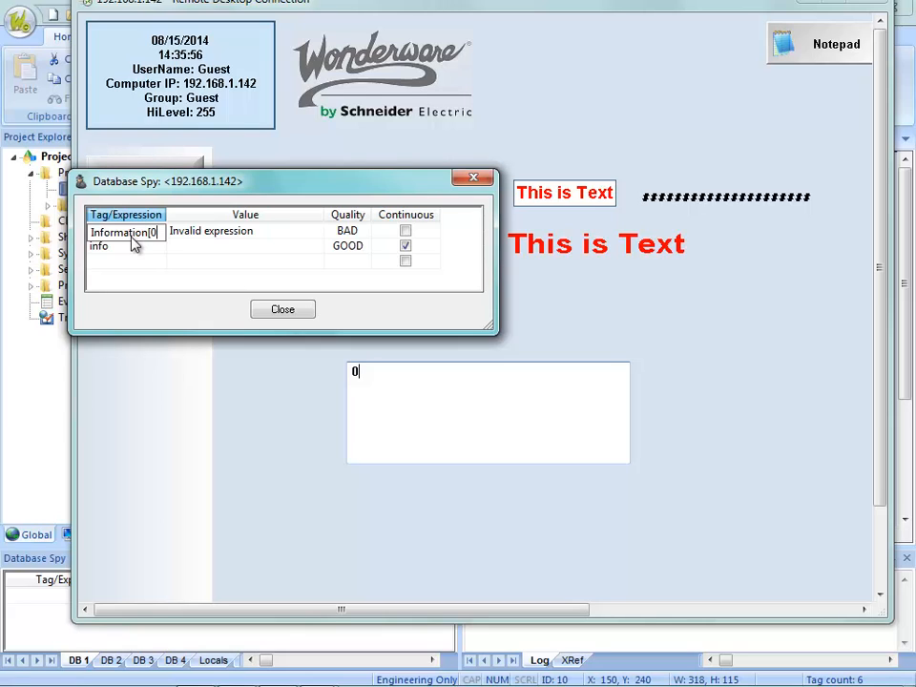
click(133, 245)
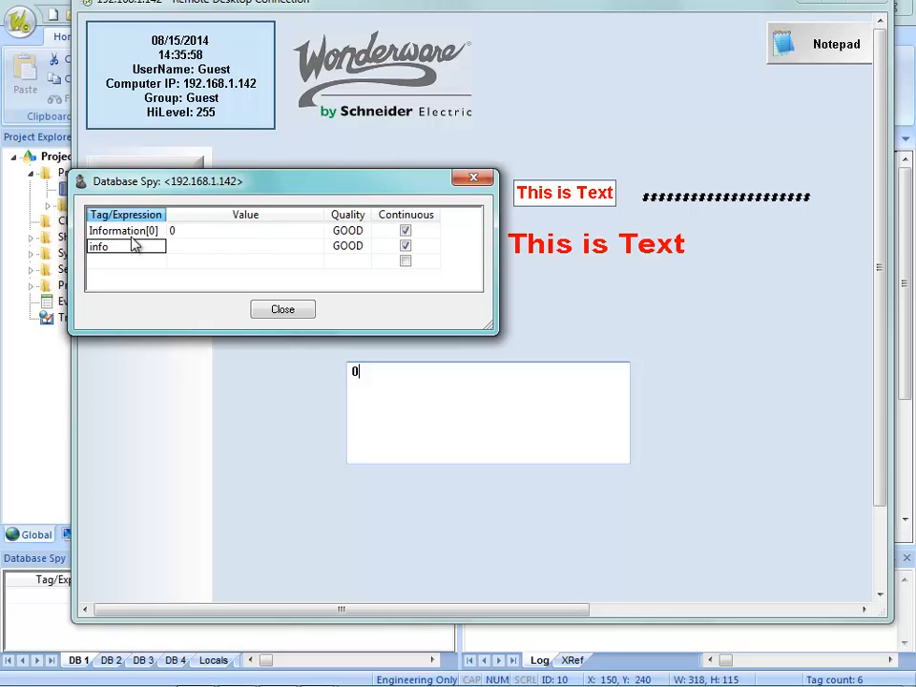
Try to set the value of Information[0] to "This is line" in Database Spy.
click(204, 234)
text(This is line)
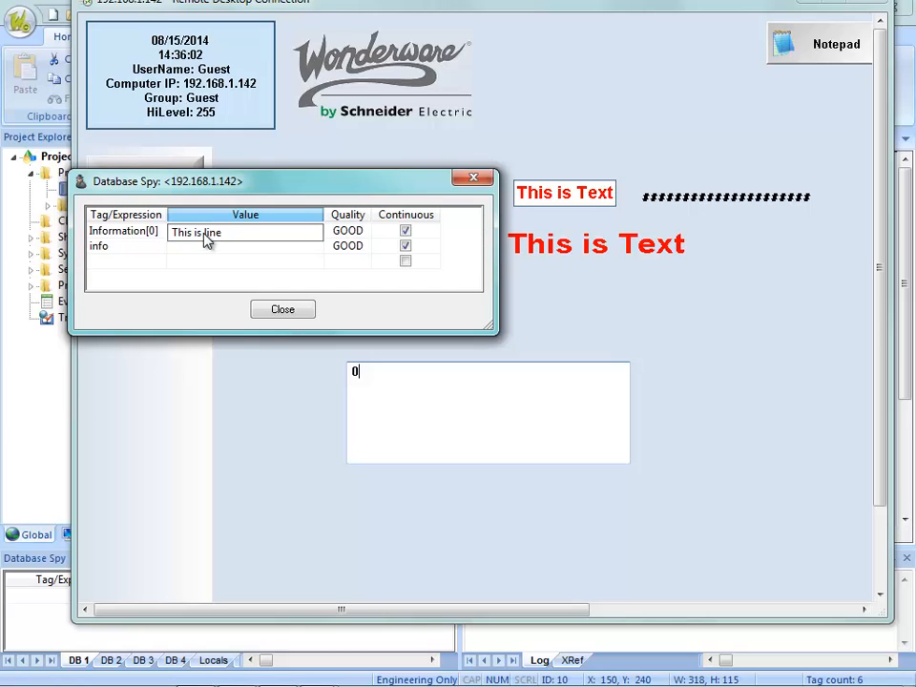
key(Return)
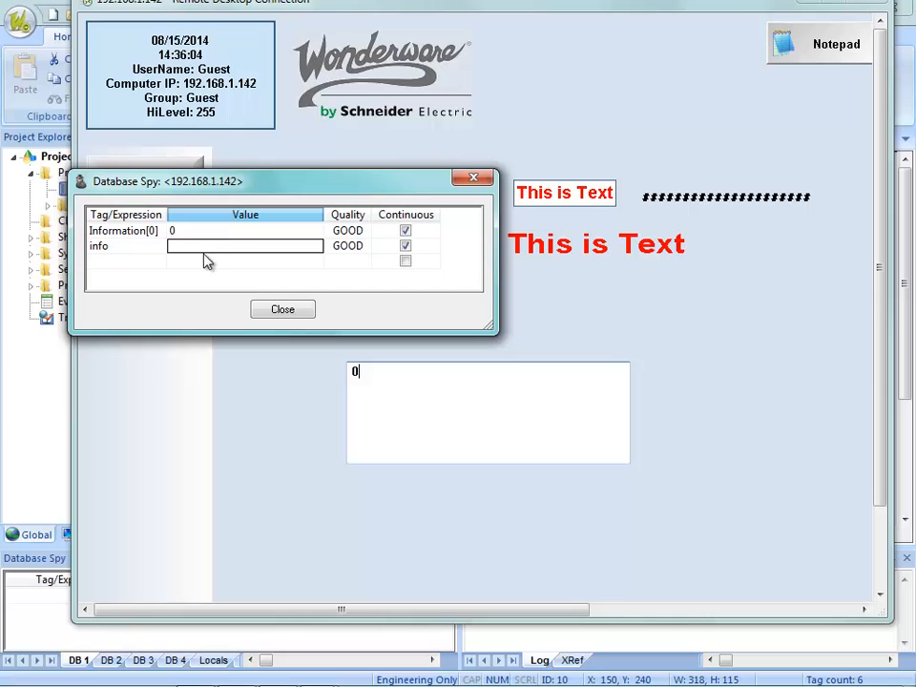
Replace the info entry in Database Spy with Information[1], try to set its value to "This is a test", and clear Database Spy away.
click(138, 249)
text(I)
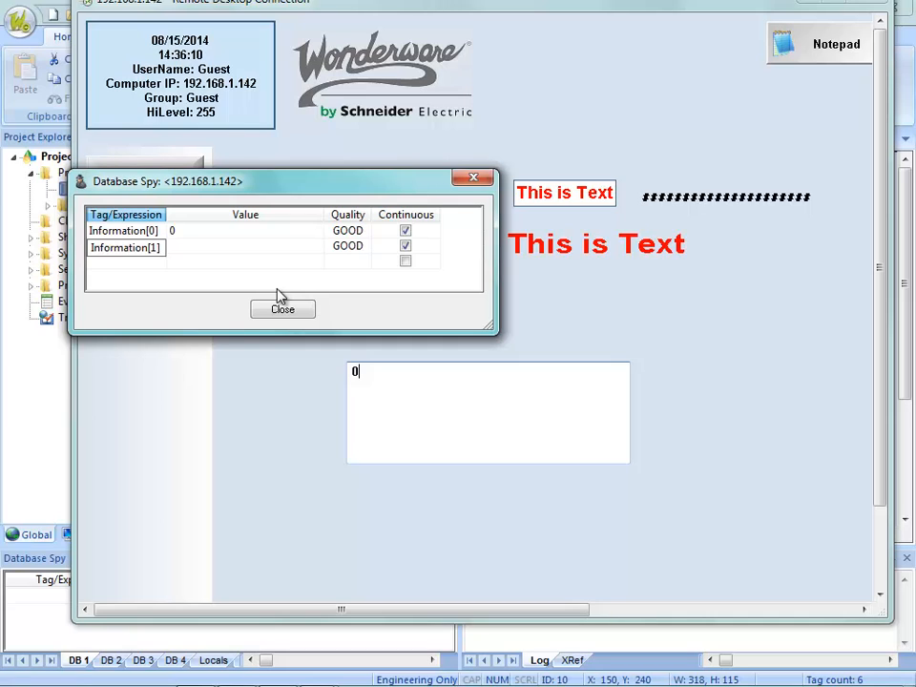
key(Return)
text(This is a test)
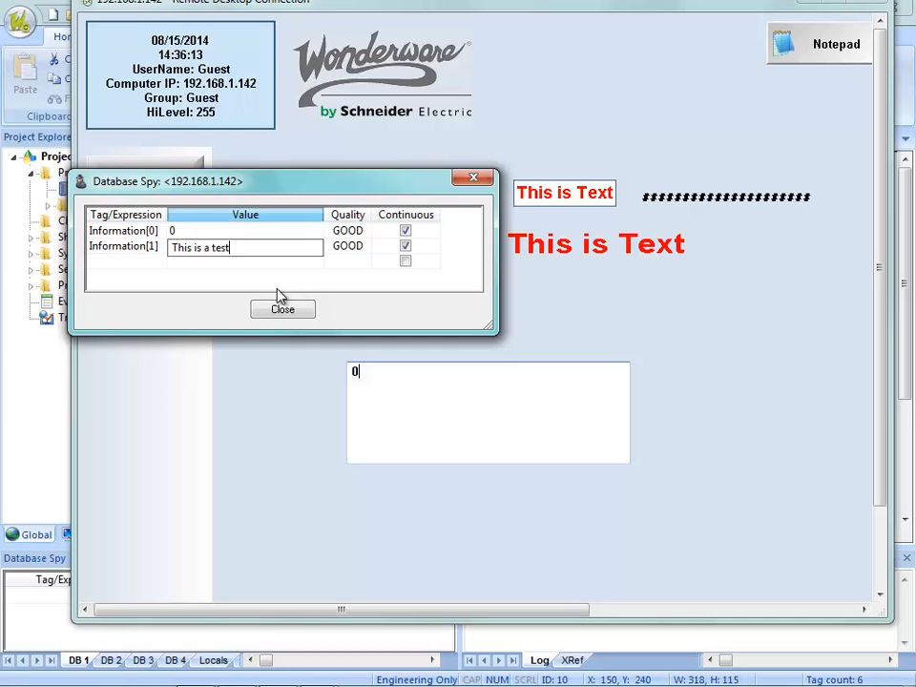
key(Return)
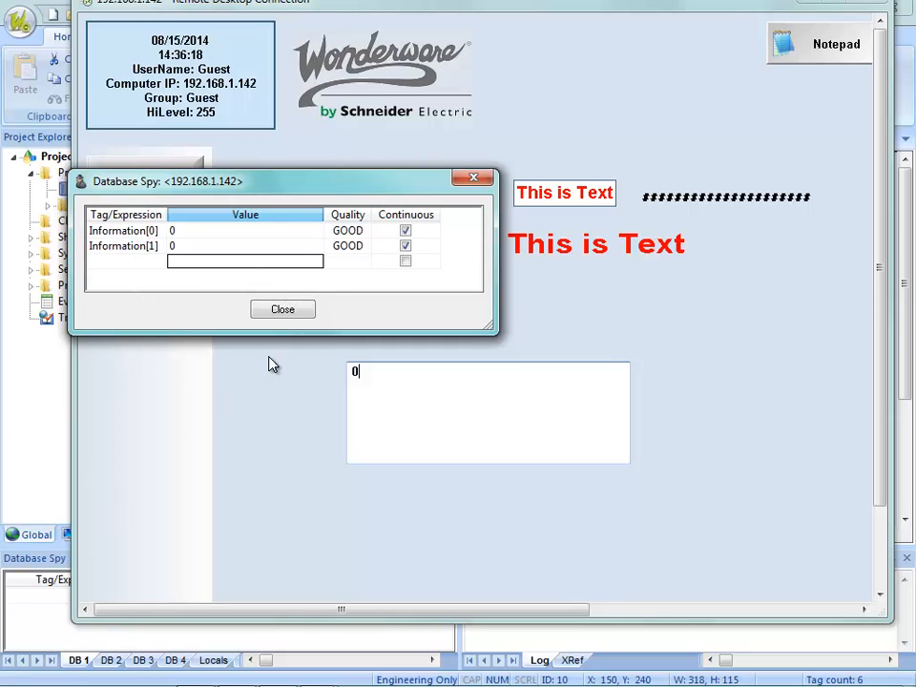
drag(255, 191, 245, 0)
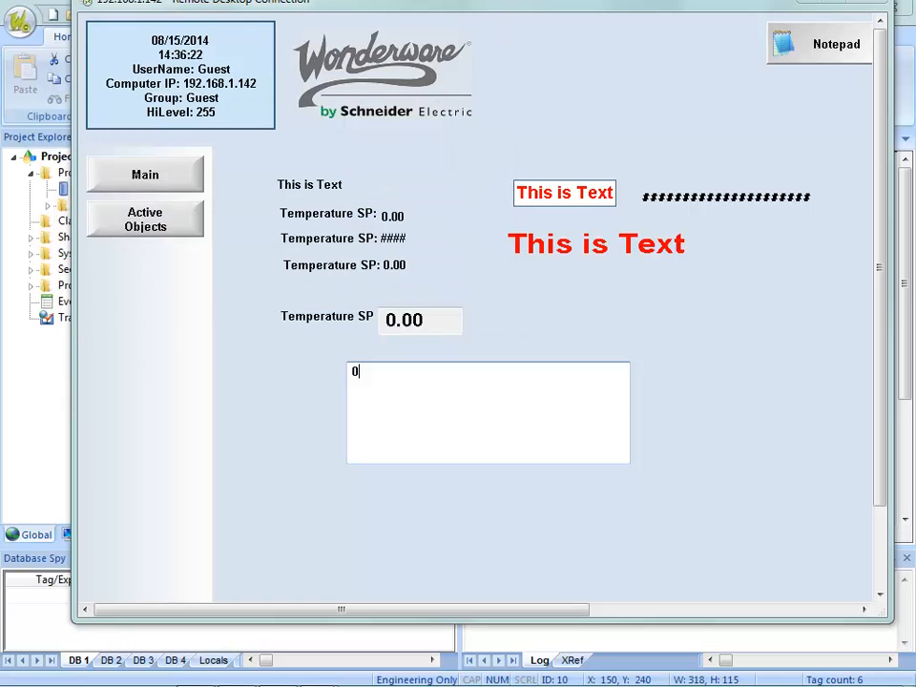
Move the remote session out of the way, and set the information tag's type to String in the Project Tags datasheet.
drag(506, 4, 505, 0)
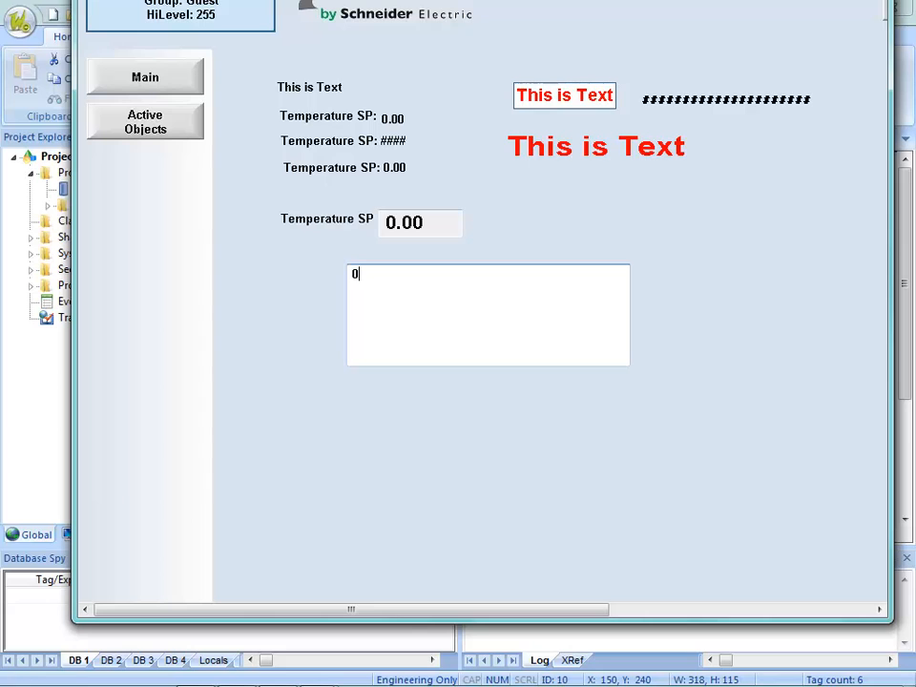
drag(506, 0, 915, 0)
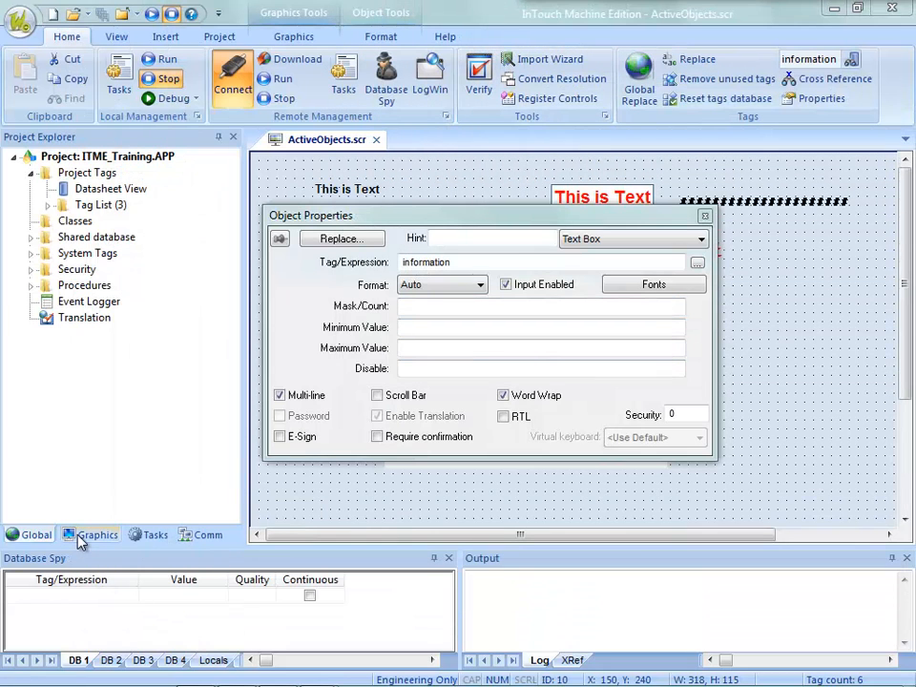
double_click(117, 193)
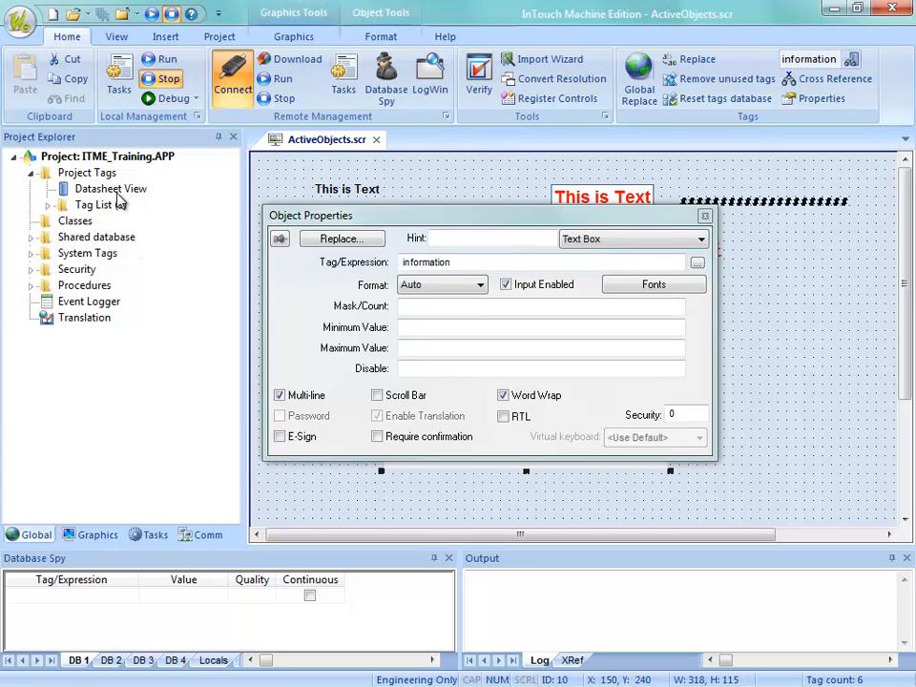
click(705, 215)
click(462, 246)
click(467, 246)
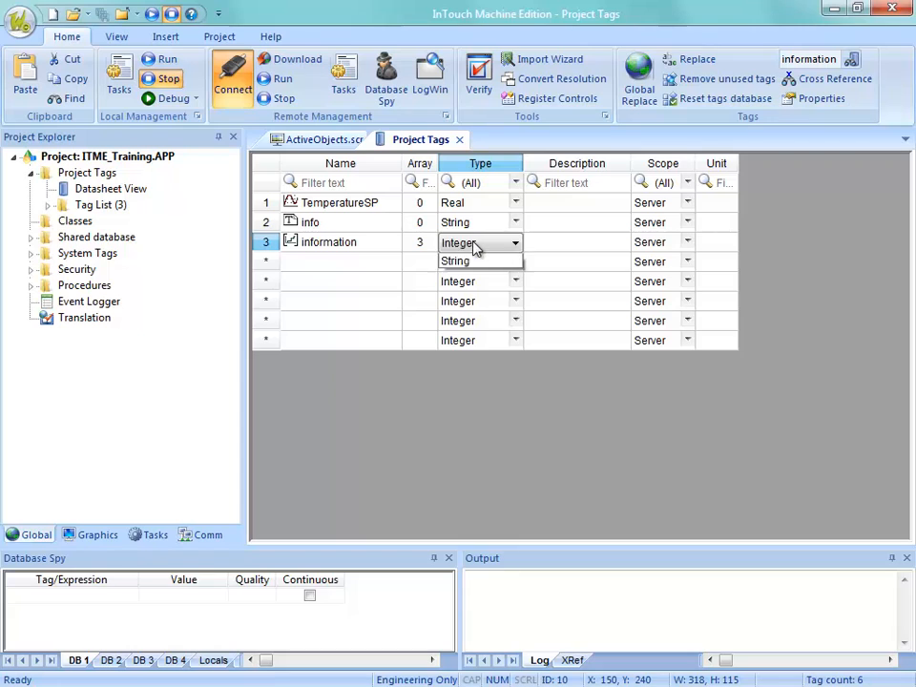
click(462, 301)
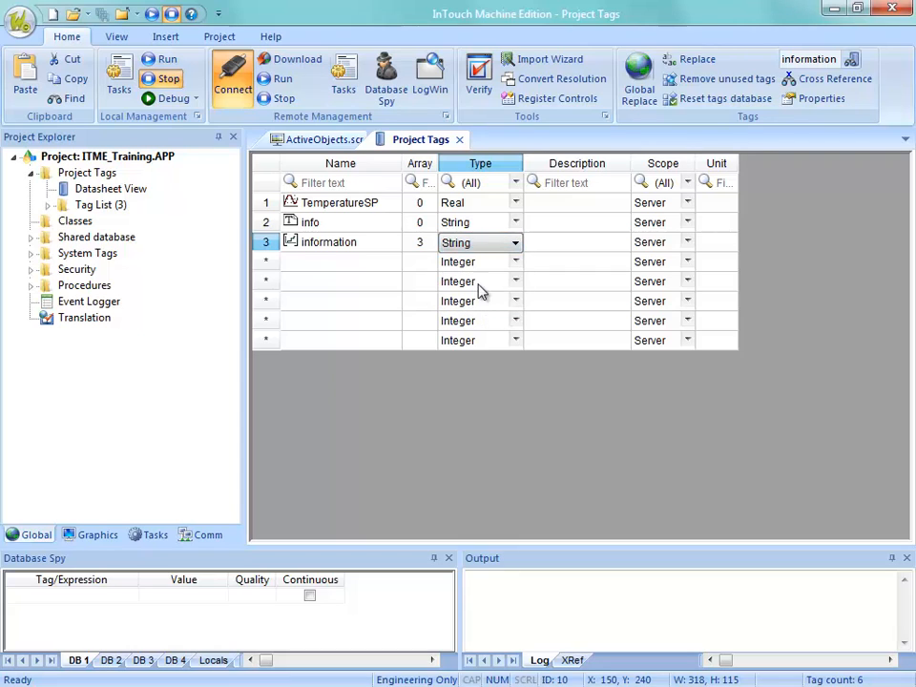
click(459, 139)
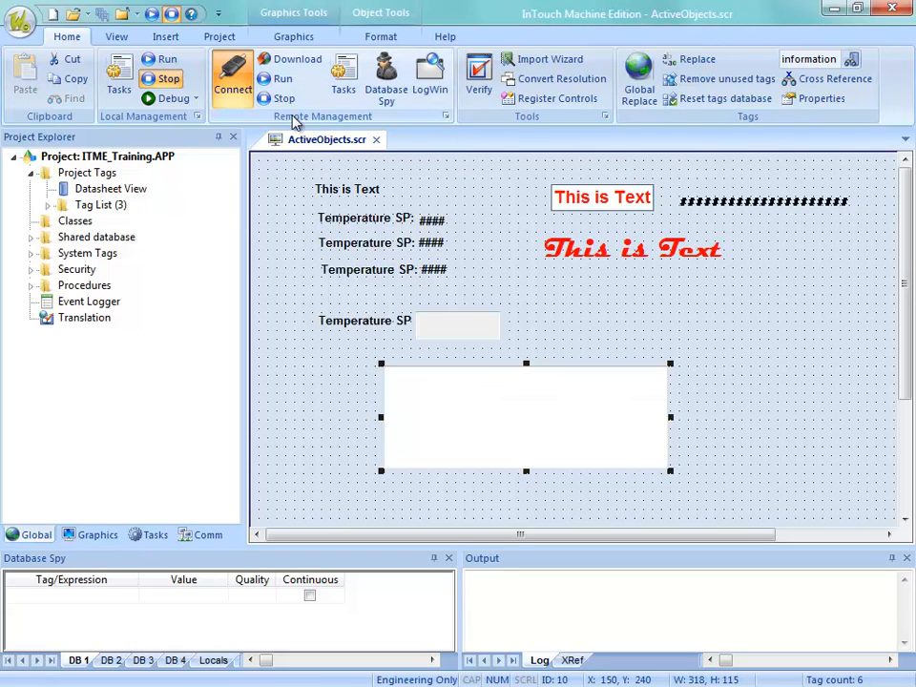
Download the updated project to the remote target.
right_click(351, 145)
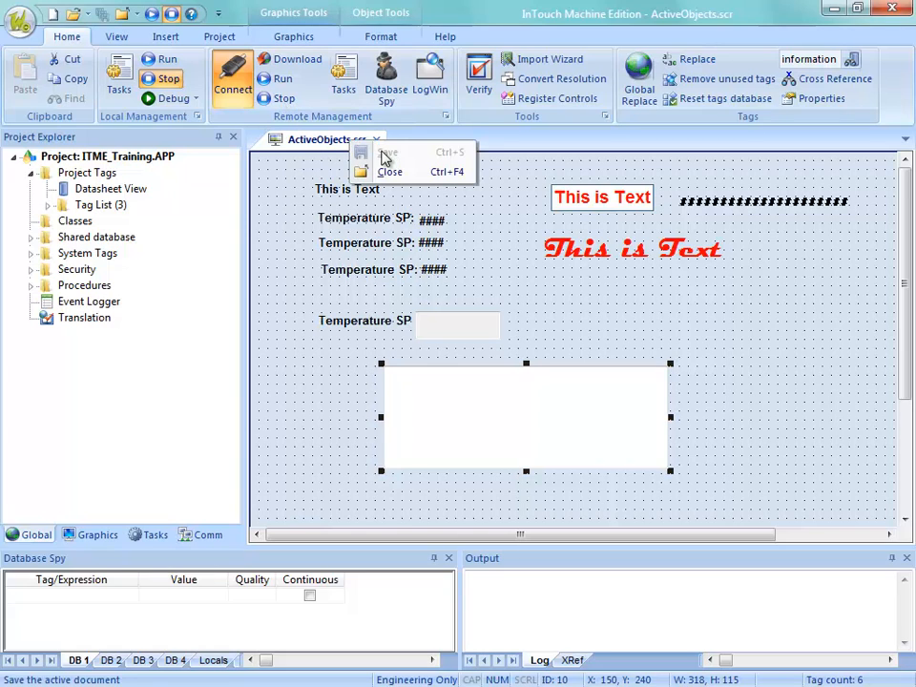
click(288, 61)
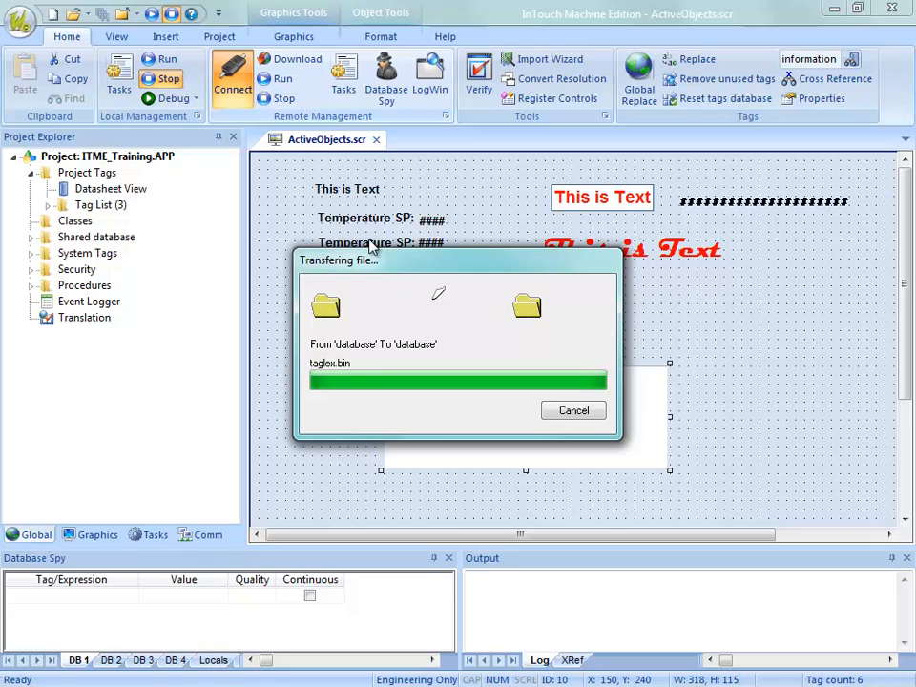
click(294, 61)
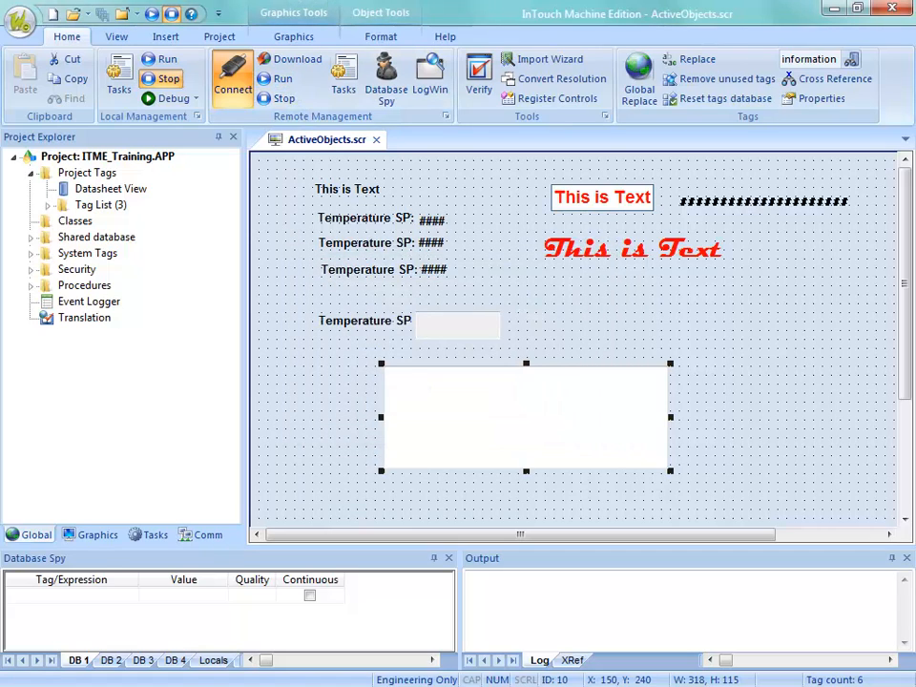
Switch to the Remote Desktop Connection, open the Active Objects screen, and place the cursor in the large text box.
key(alt+Tab)
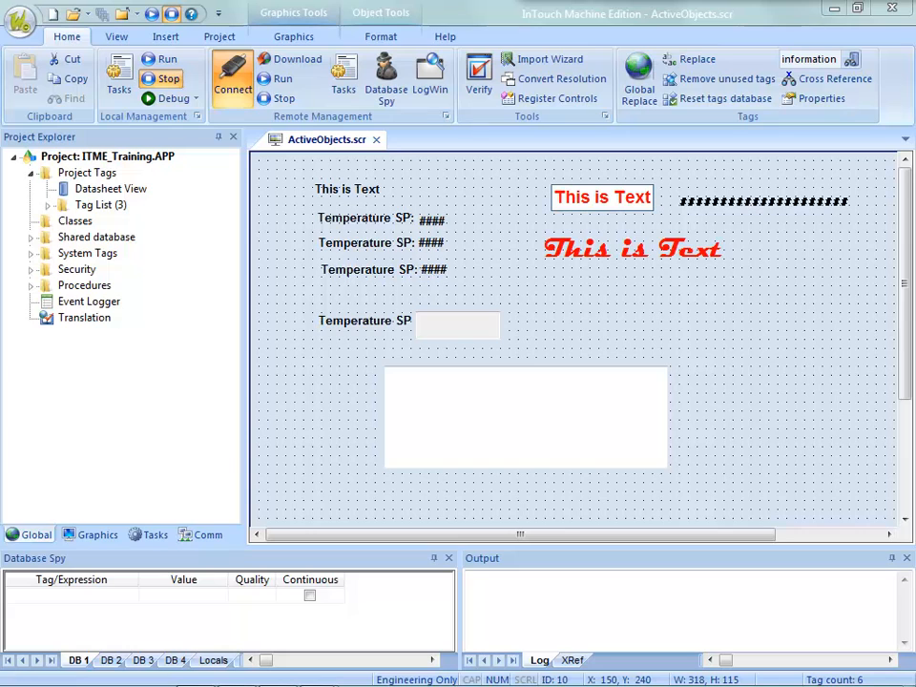
drag(914, 0, 488, 10)
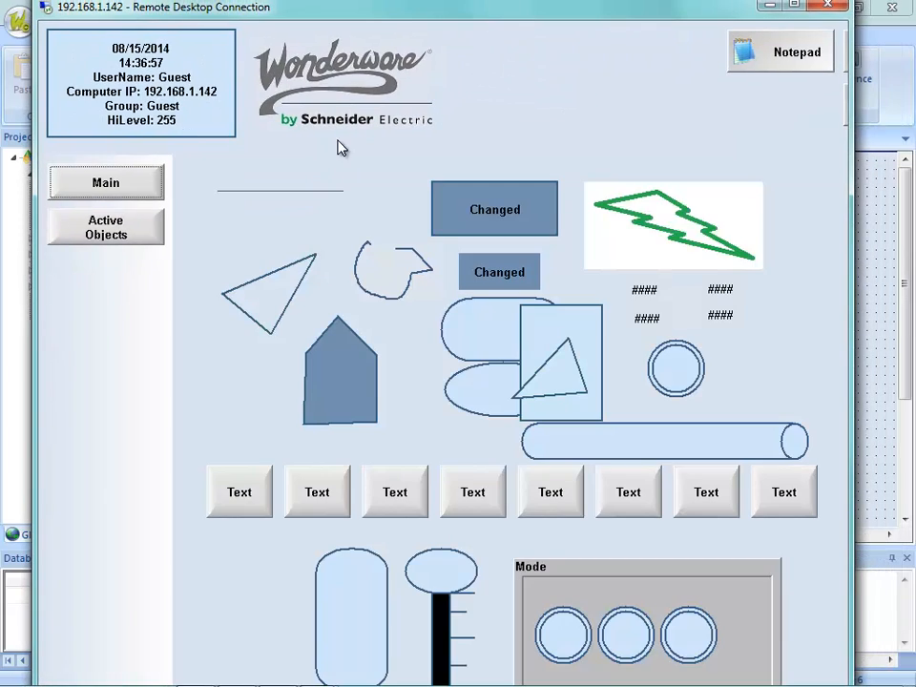
click(100, 232)
click(364, 402)
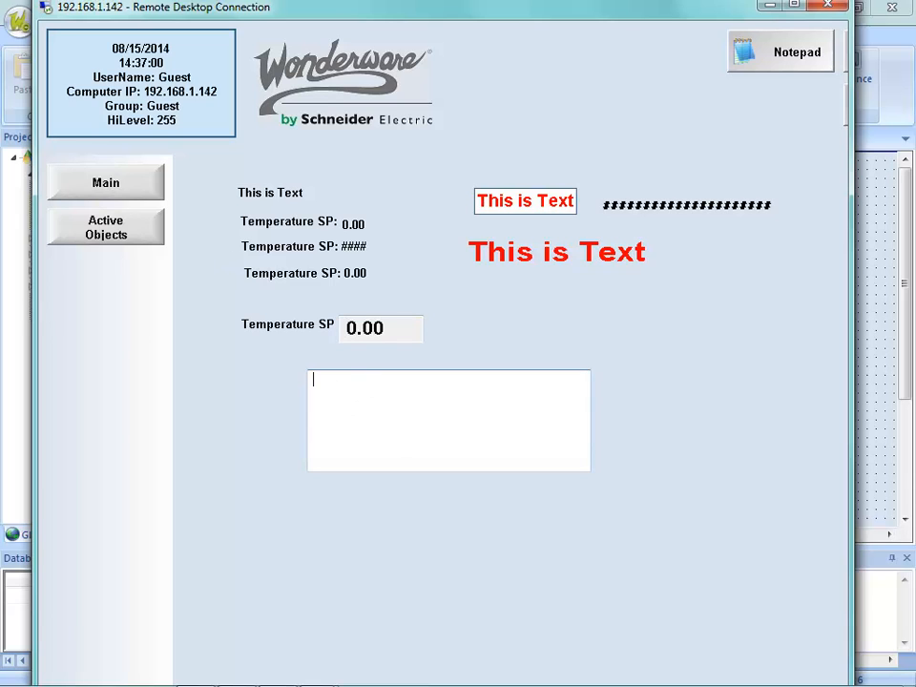
Bring up the remote Database Spy, set Information[0] to "This is line 0", and uncover the large text box.
drag(914, 96, 271, 222)
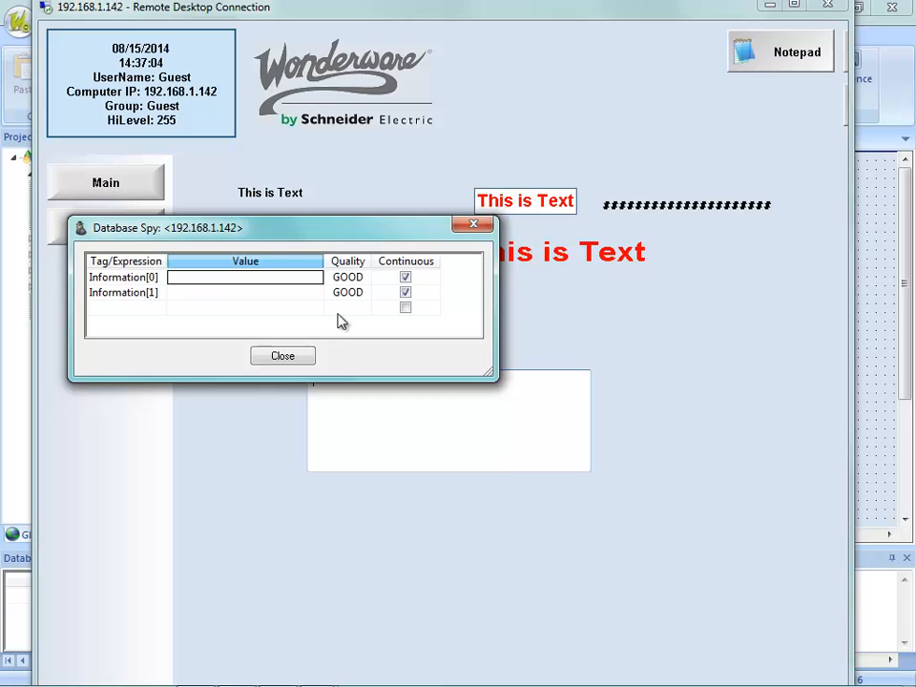
text(This is line)
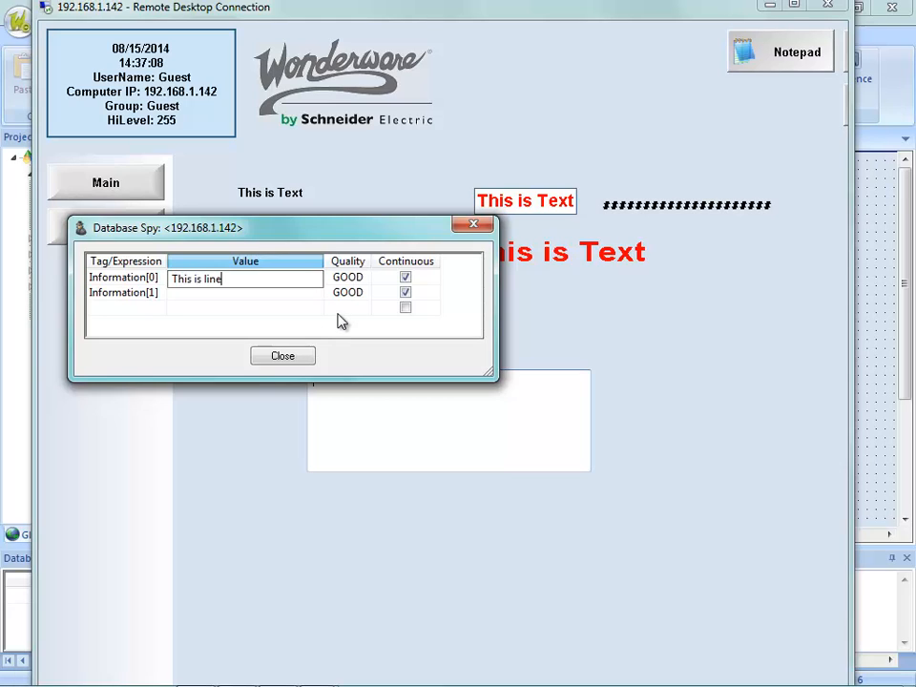
text( 0)
key(Return)
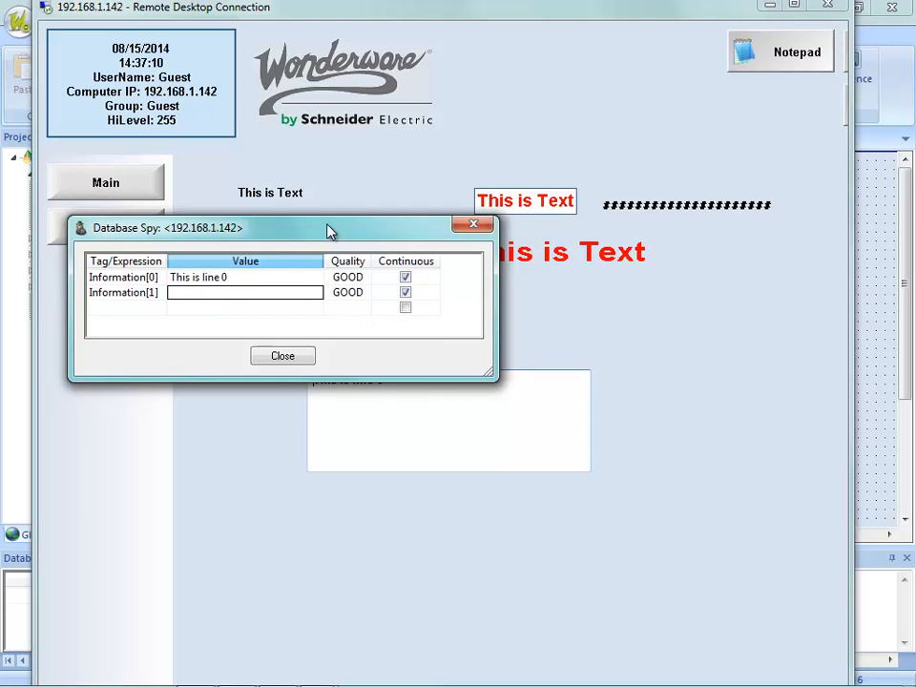
drag(331, 229, 341, 171)
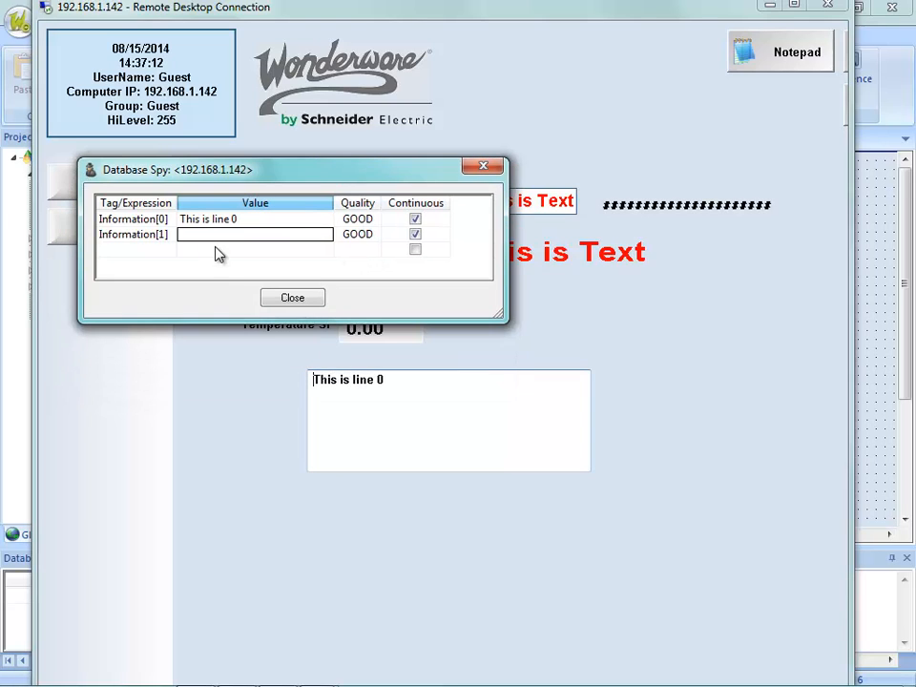
Set the value of Information[1] to "this is Line1 With more text" in Database Spy.
text(this is Line1)
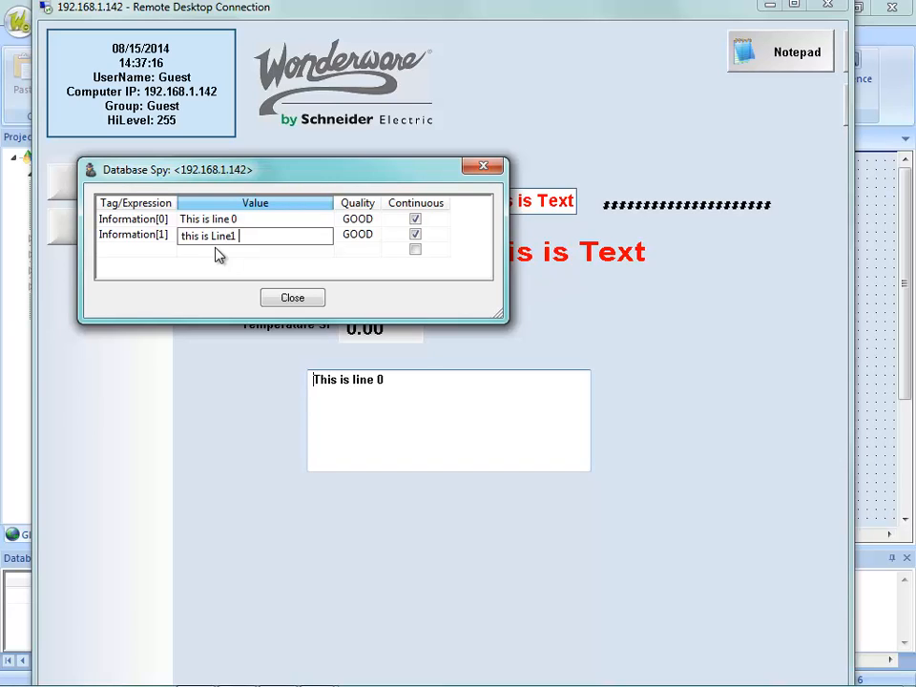
text( With more text)
key(Return)
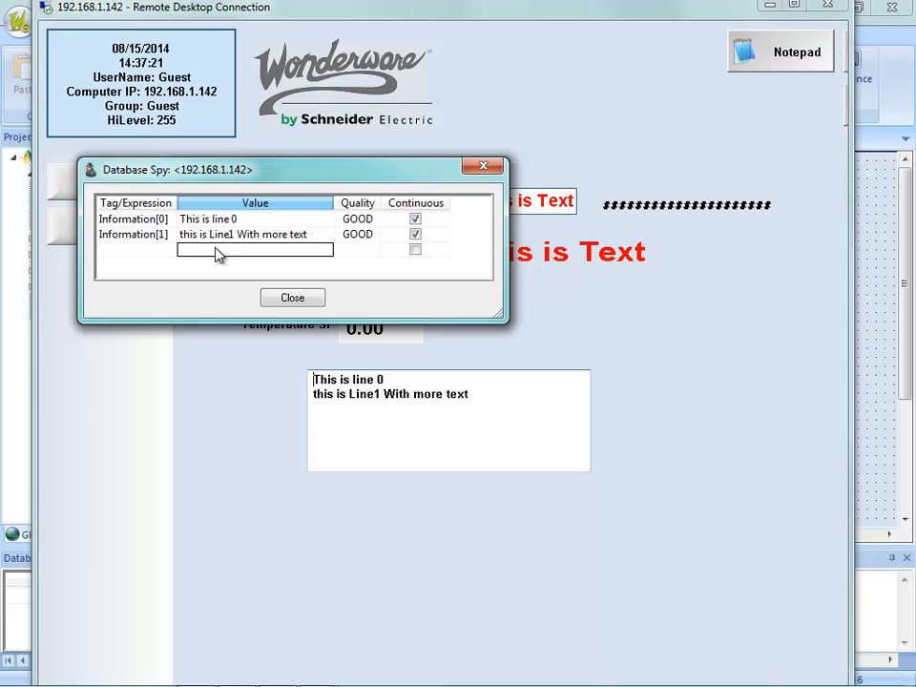
Add an Information[2] entry to Database Spy by copying the Information[1] expression and changing its index to 2.
click(162, 251)
click(155, 234)
key(ctrl+c)
click(155, 252)
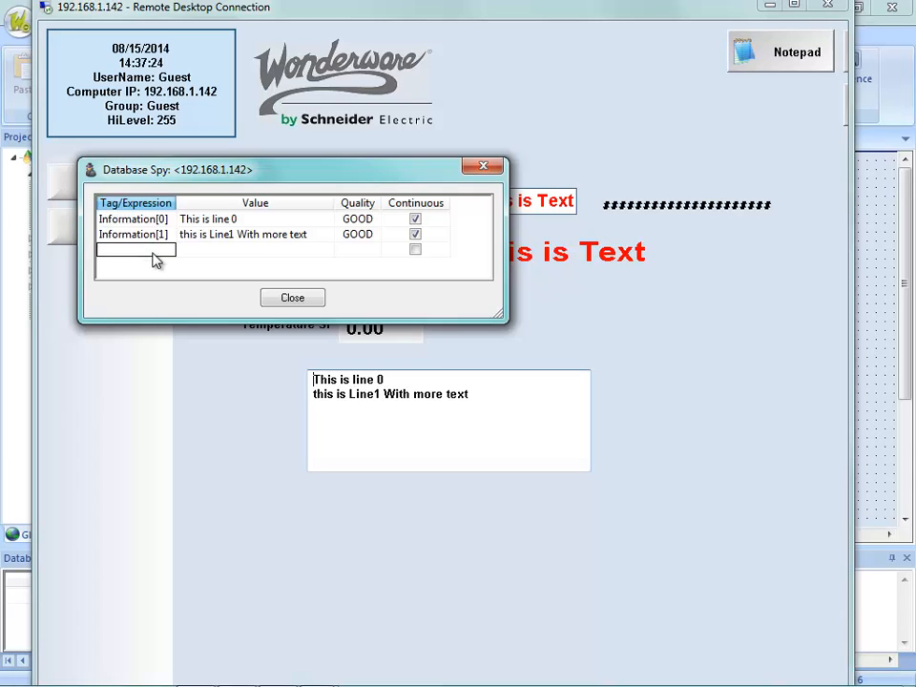
key(ctrl+v)
click(165, 253)
double_click(164, 254)
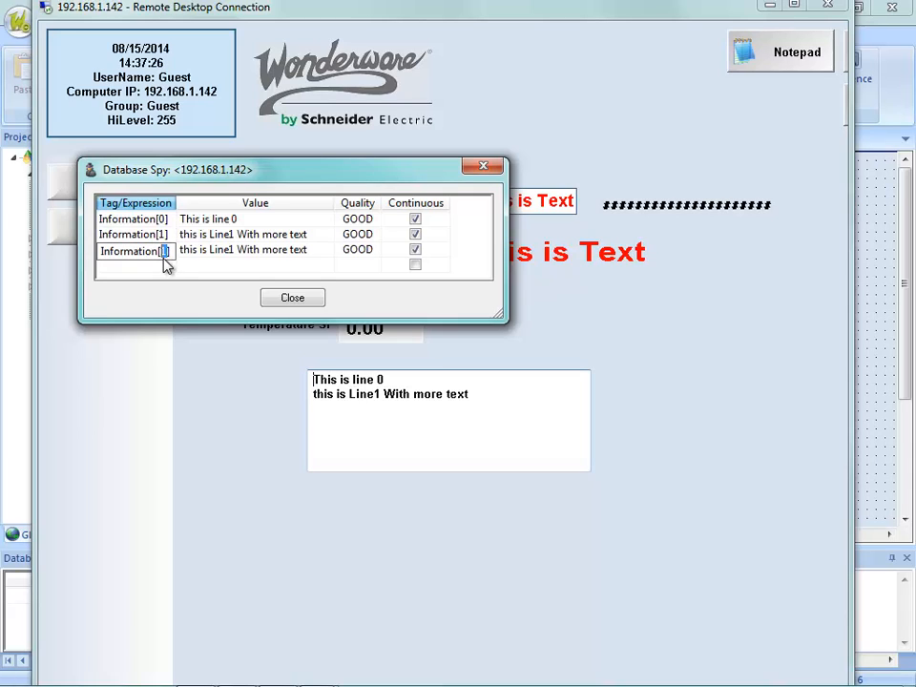
text(2)
Set the value of Information[2] to "Here is another line" in Database Spy.
click(262, 253)
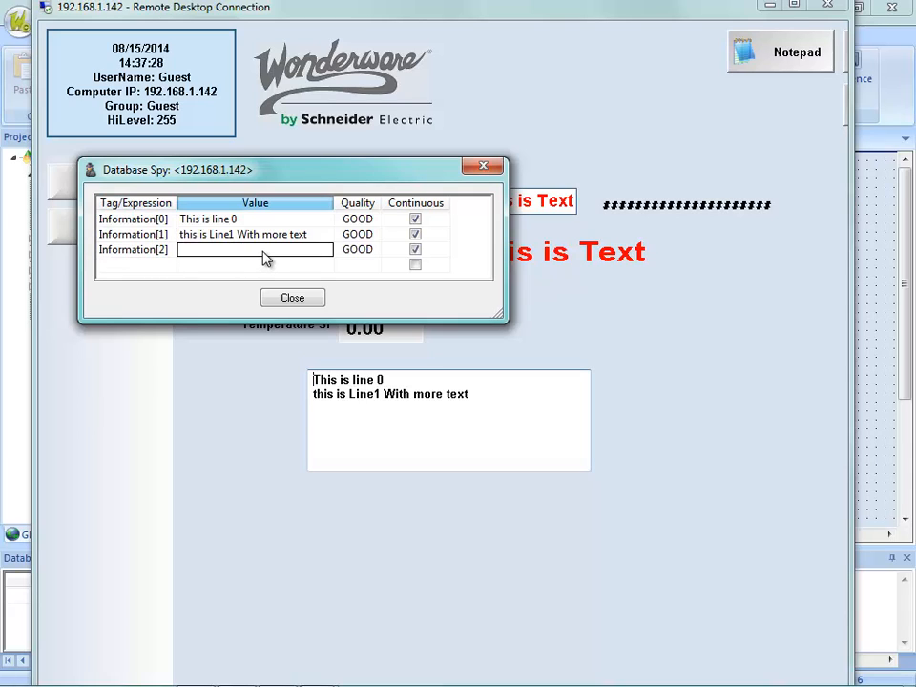
text(Here)
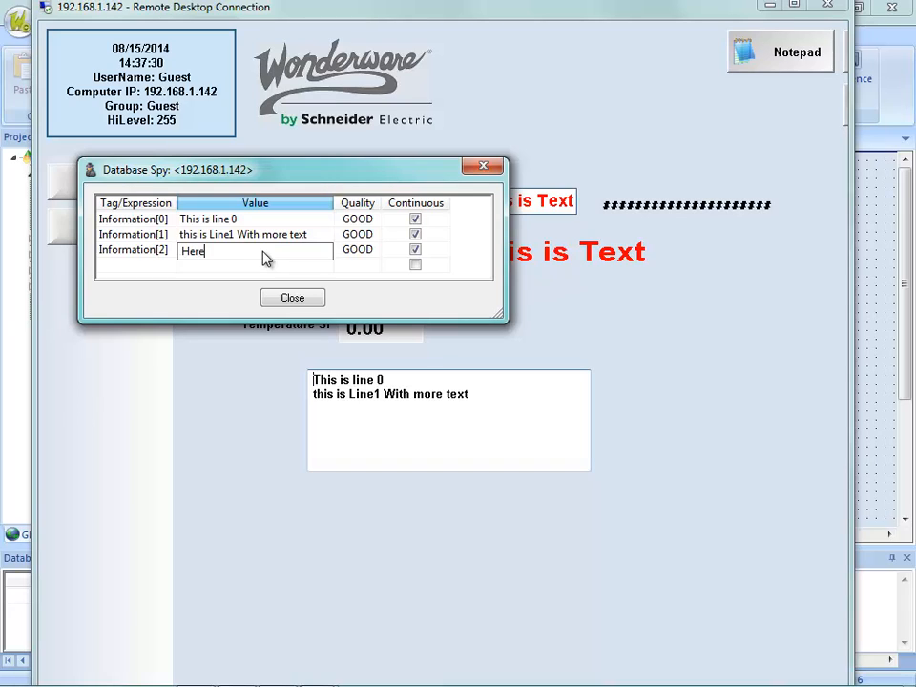
text( is another line)
key(Return)
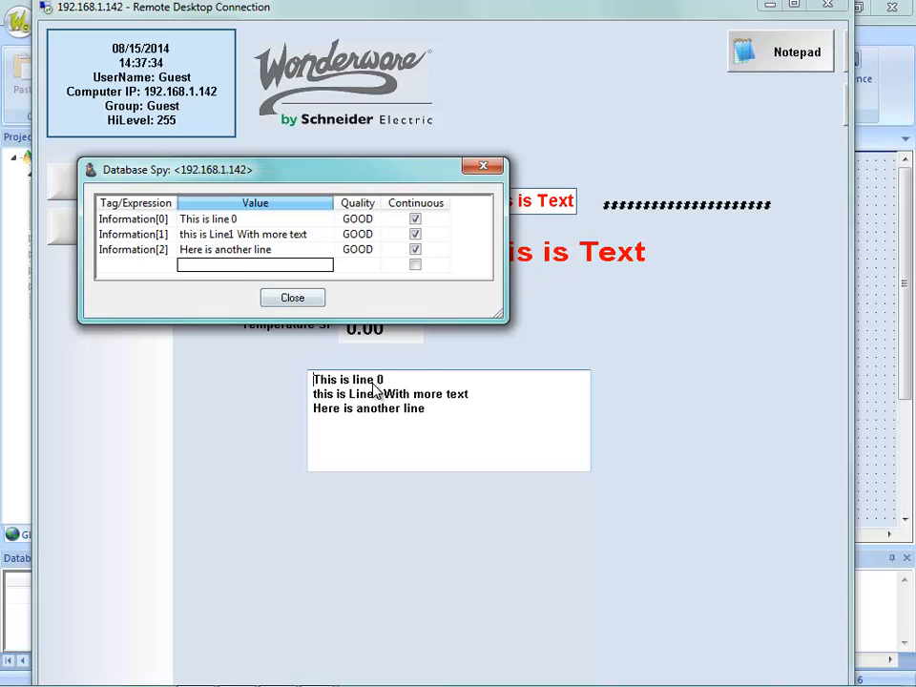
Replace the first line in the remote screen's large text box with "Now line 1 is changed".
click(371, 410)
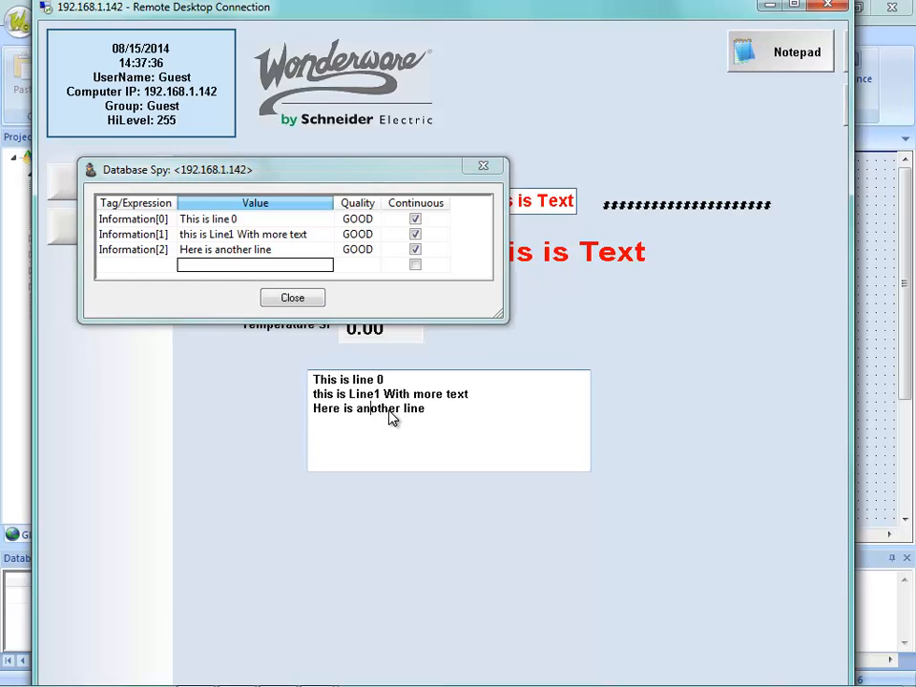
click(378, 381)
drag(380, 383, 297, 374)
text(No)
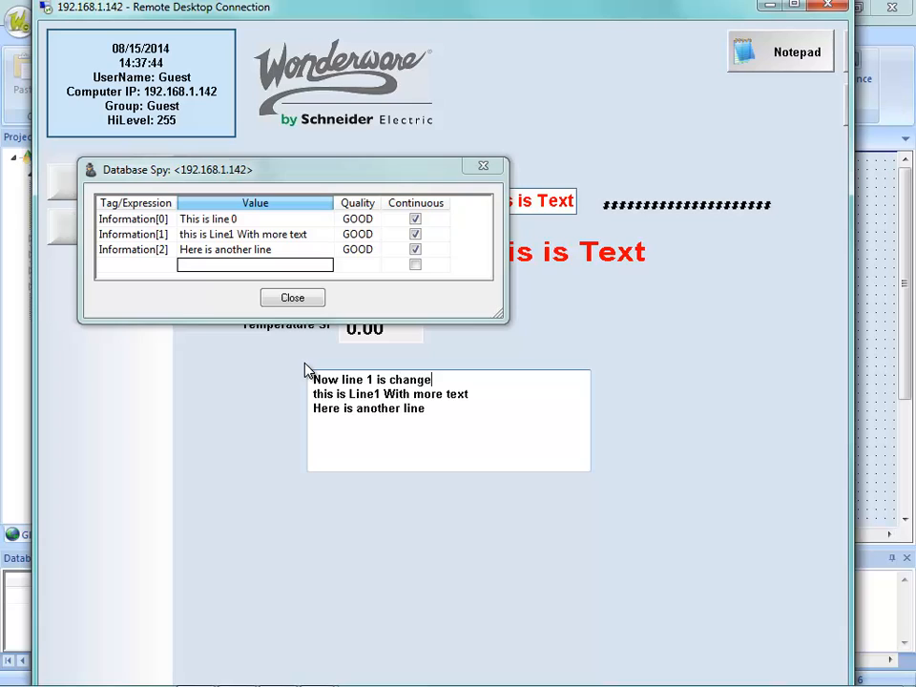
text(w line 1 is change)
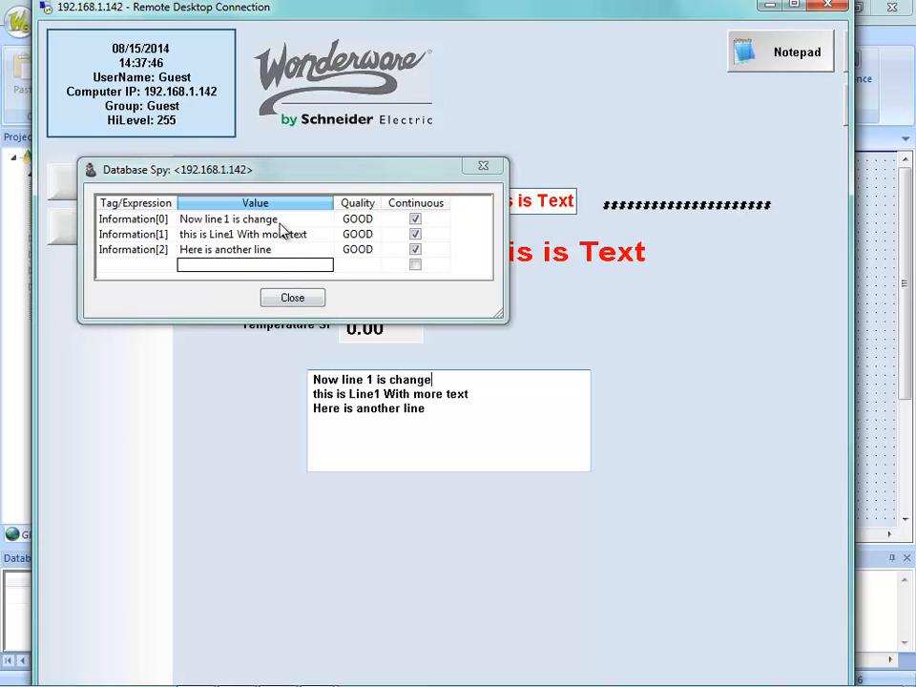
text(d)
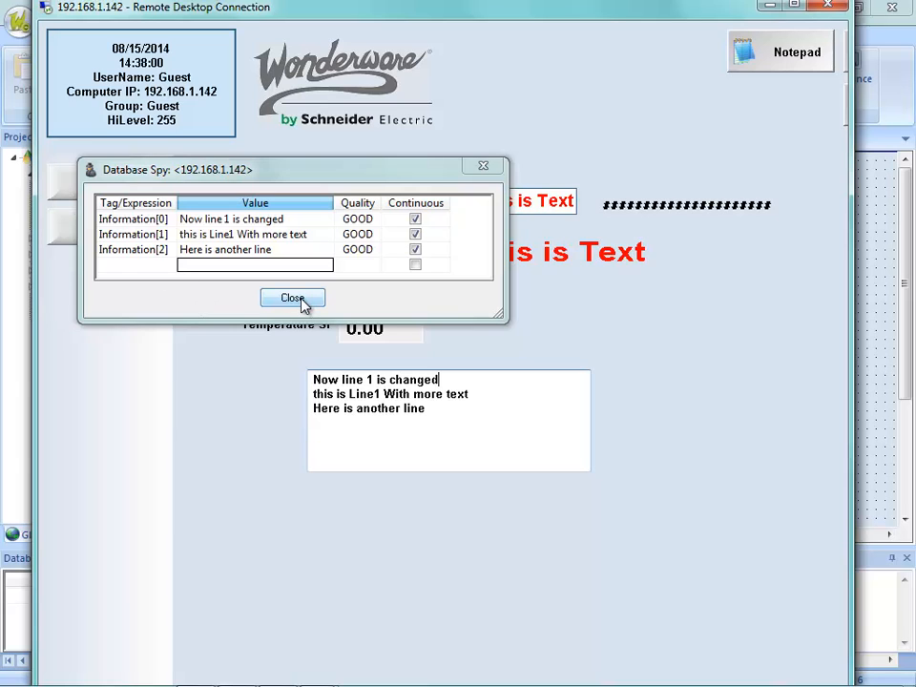
Return to InTouch Machine Edition, clear Database Spy away, and move the large text box to X 300, Y 150.
drag(352, 169, 393, 19)
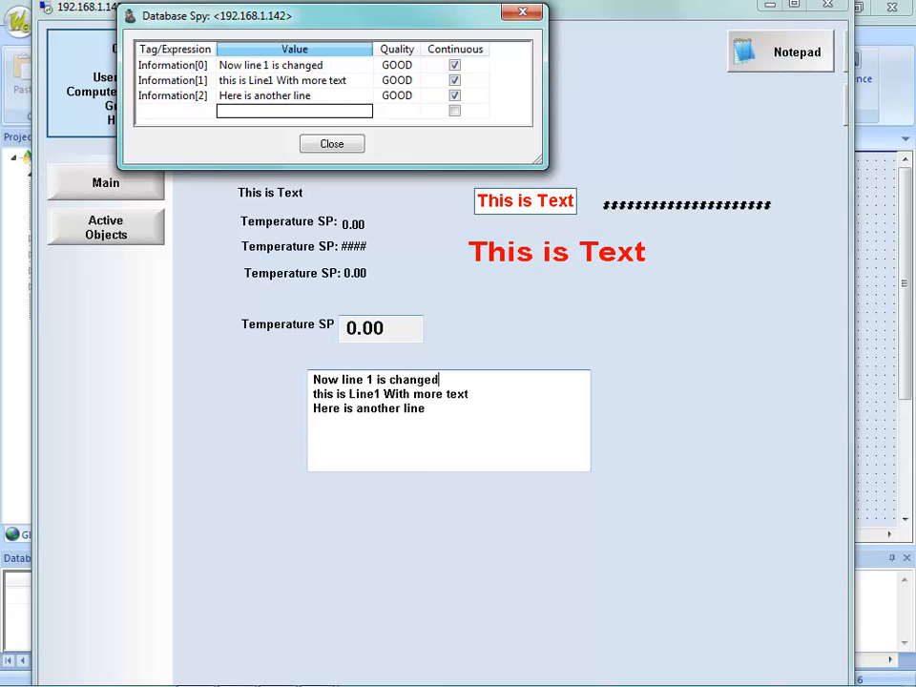
key(alt+Tab)
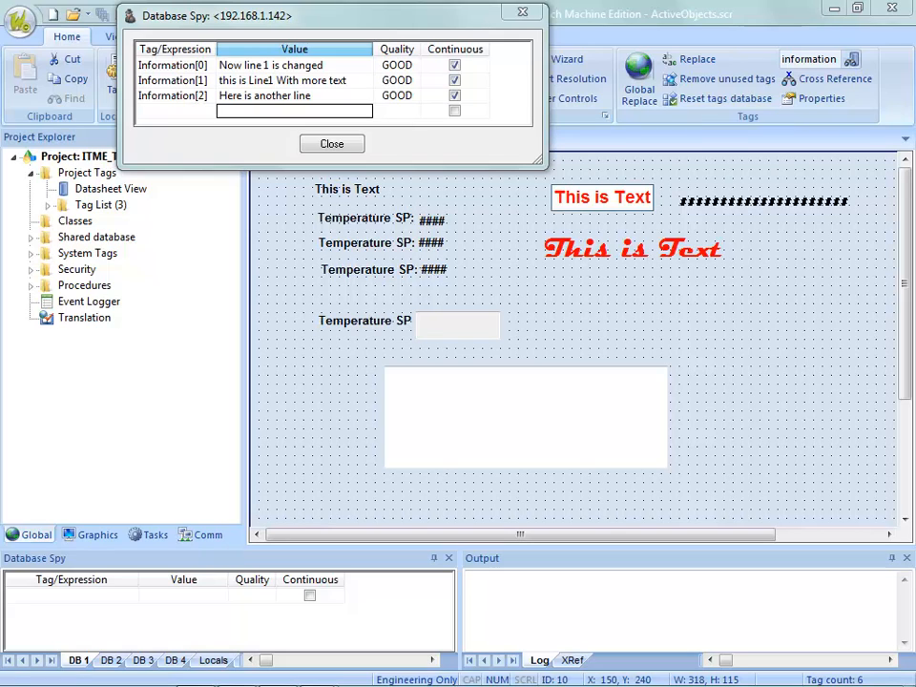
click(523, 15)
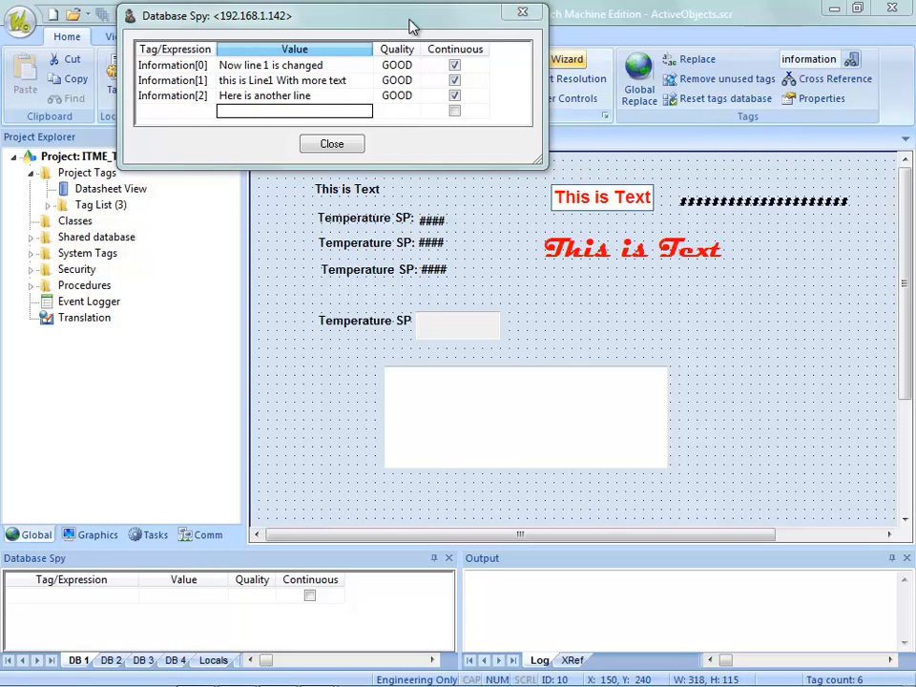
drag(548, 432, 679, 348)
Draw a button about 111 by 61 below the Temperature SP label, and view its object properties without changing them.
click(290, 38)
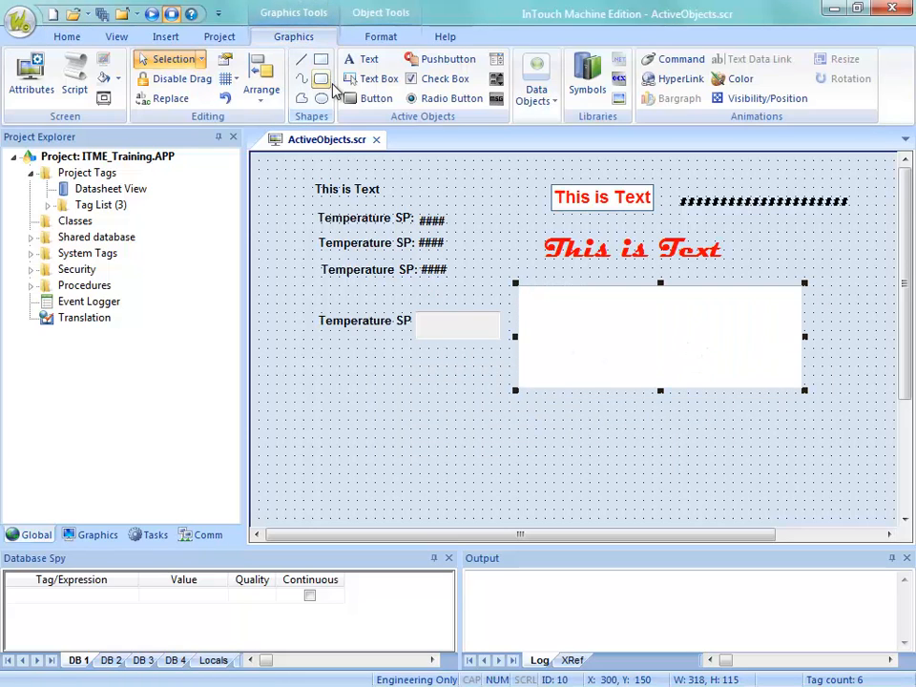
click(350, 100)
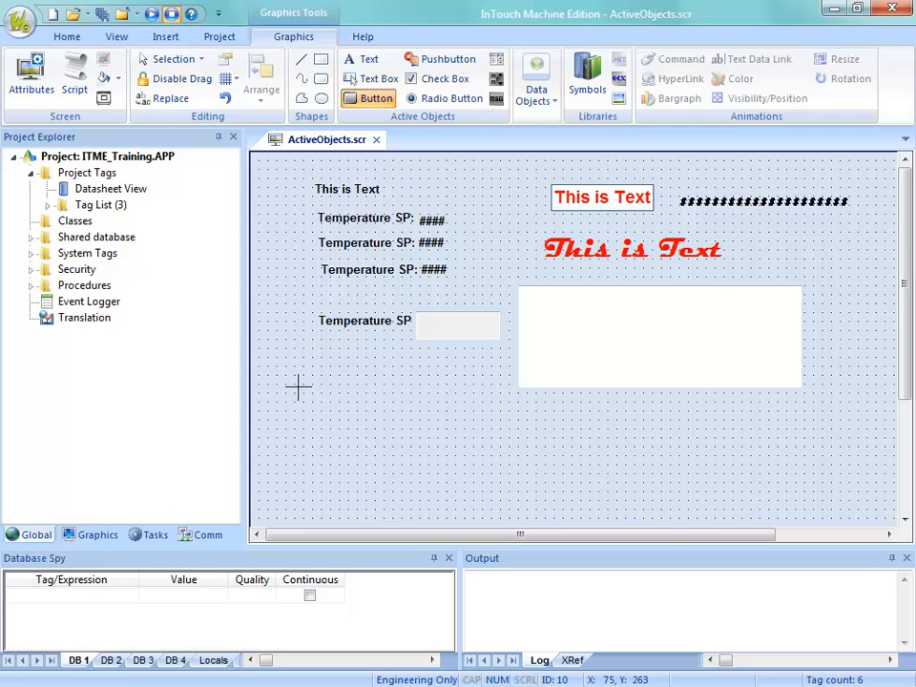
mouse_move(307, 392)
mouse_down()
mouse_move(403, 435)
mouse_move(405, 447)
mouse_up()
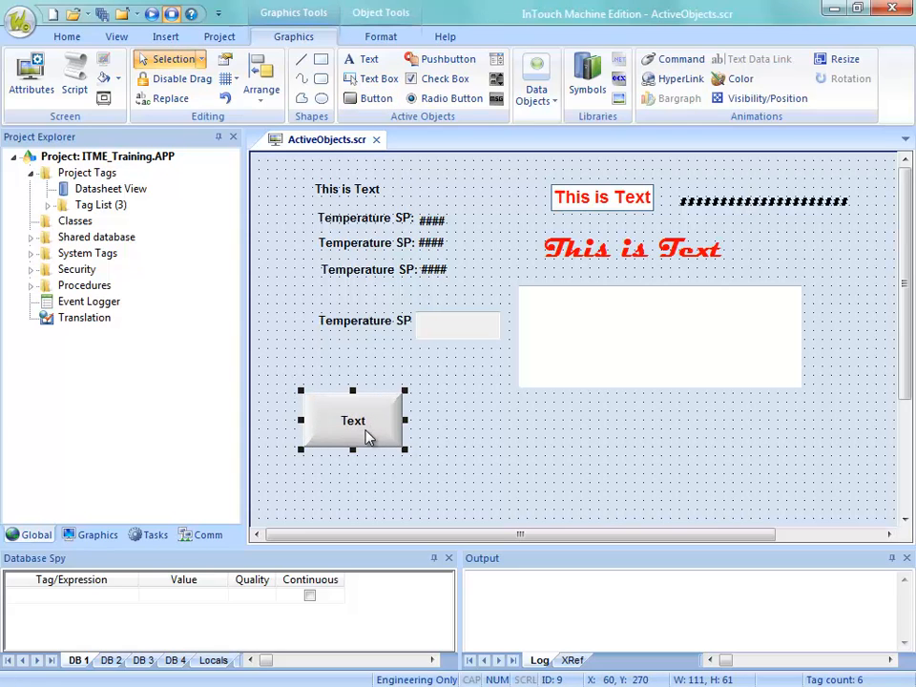
double_click(377, 438)
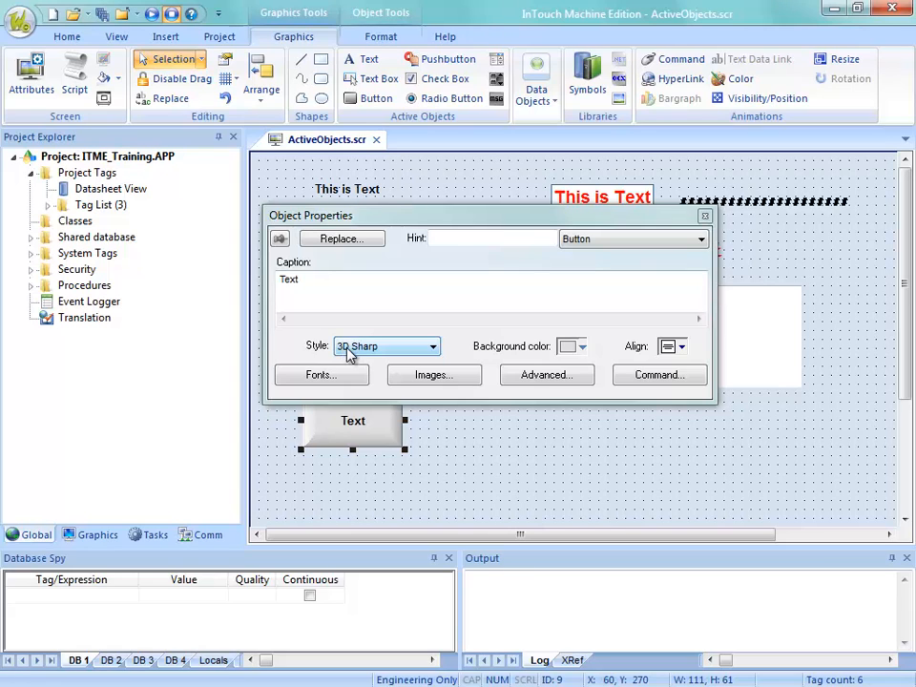
click(358, 462)
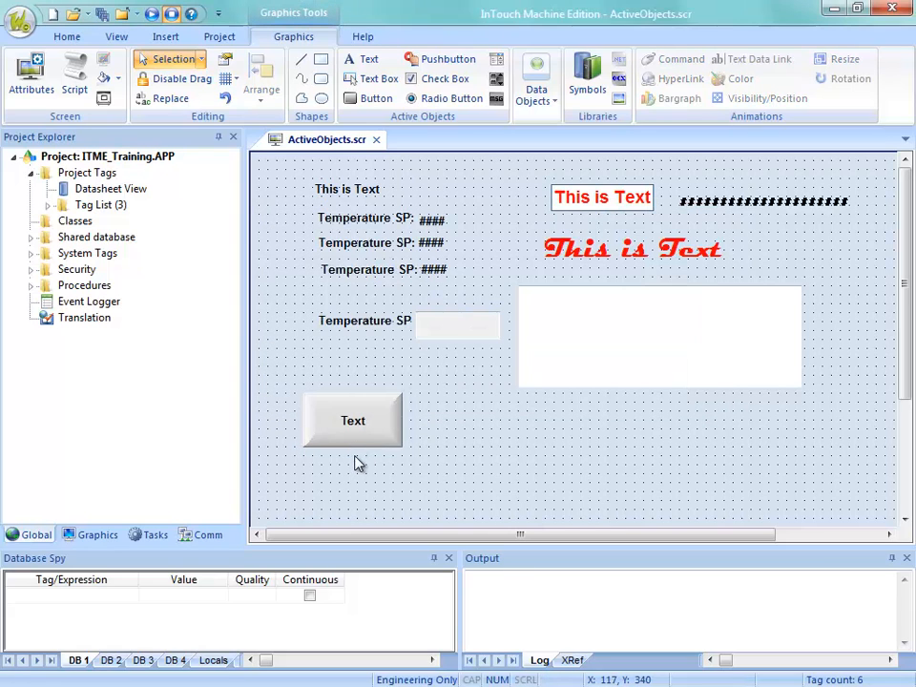
Duplicate the button beside the original at X 180, Y 270 and set the copy's style to 3D Soft.
click(353, 434)
drag(339, 429, 447, 424)
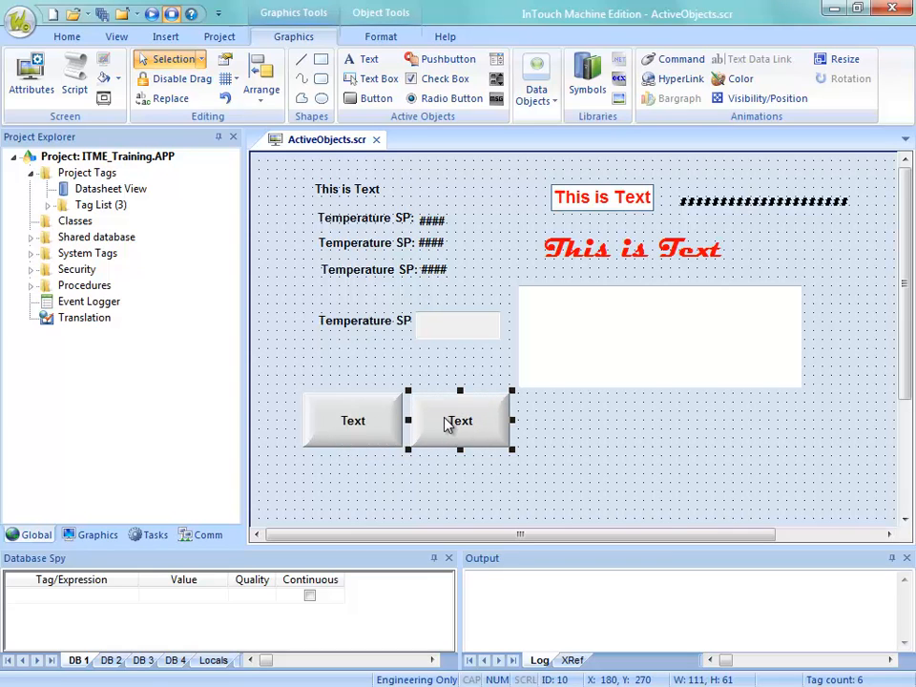
double_click(448, 423)
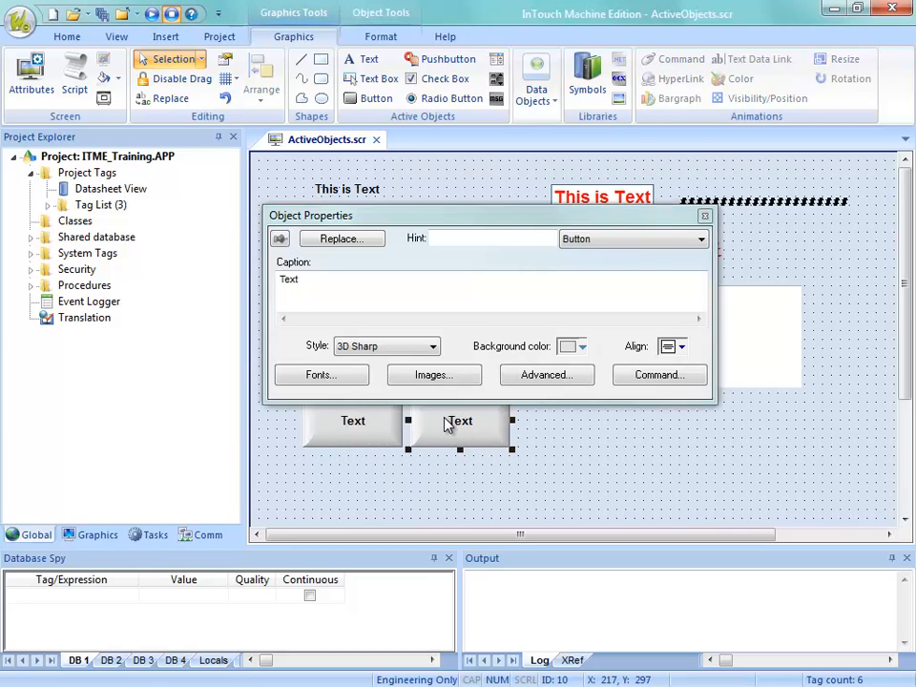
click(341, 347)
click(353, 376)
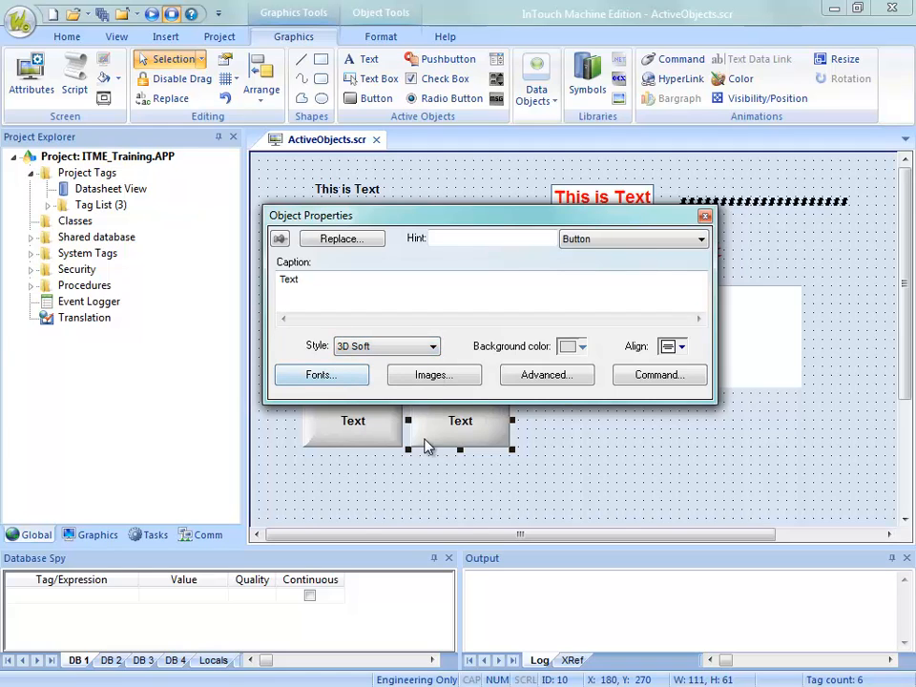
Duplicate the 3D Soft button at X 300, Y 270 and set the new copy's style to Standard.
click(444, 436)
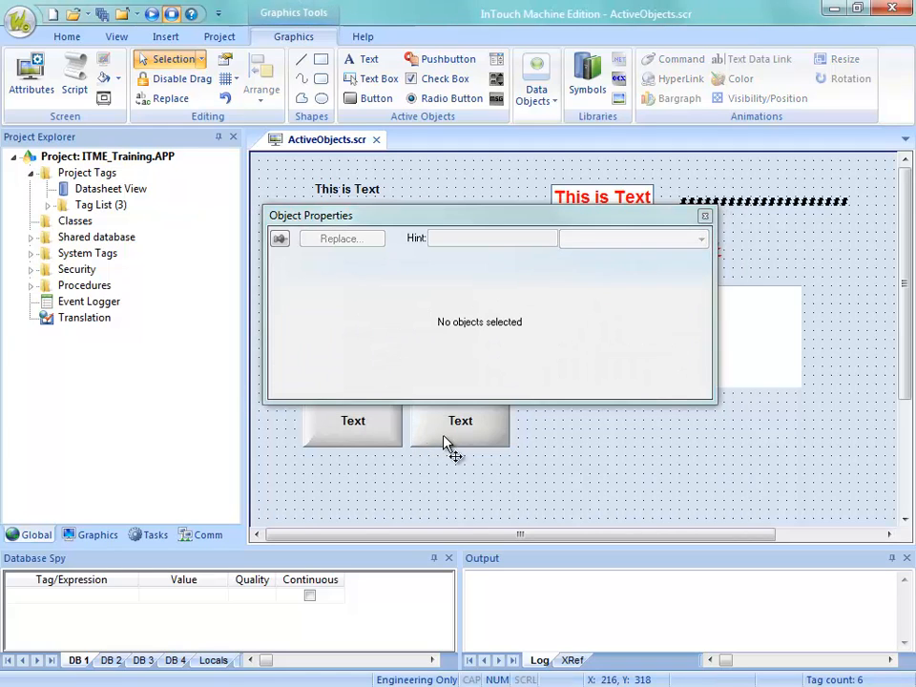
click(444, 441)
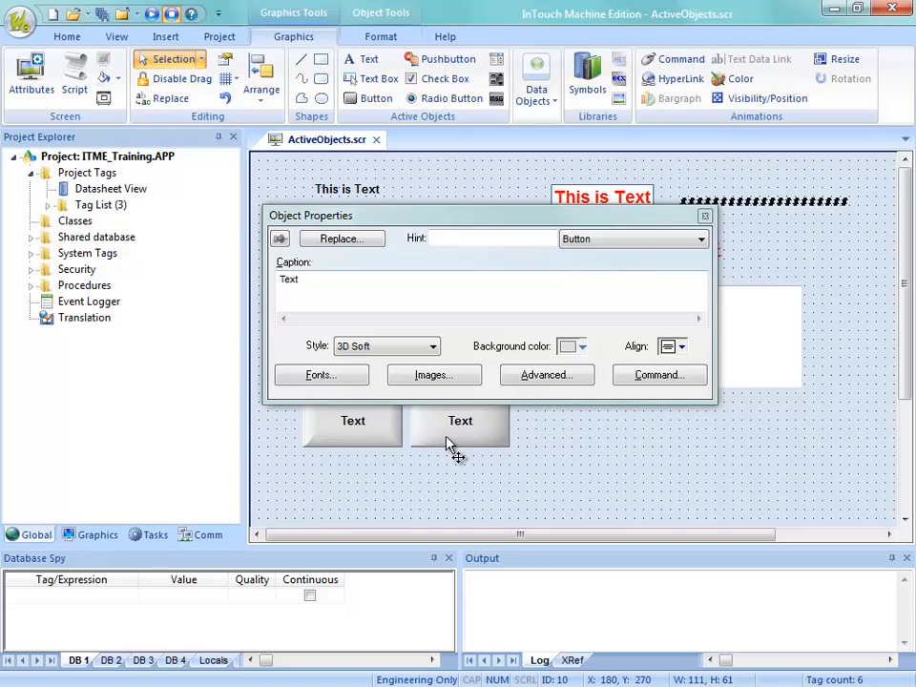
drag(446, 441, 544, 446)
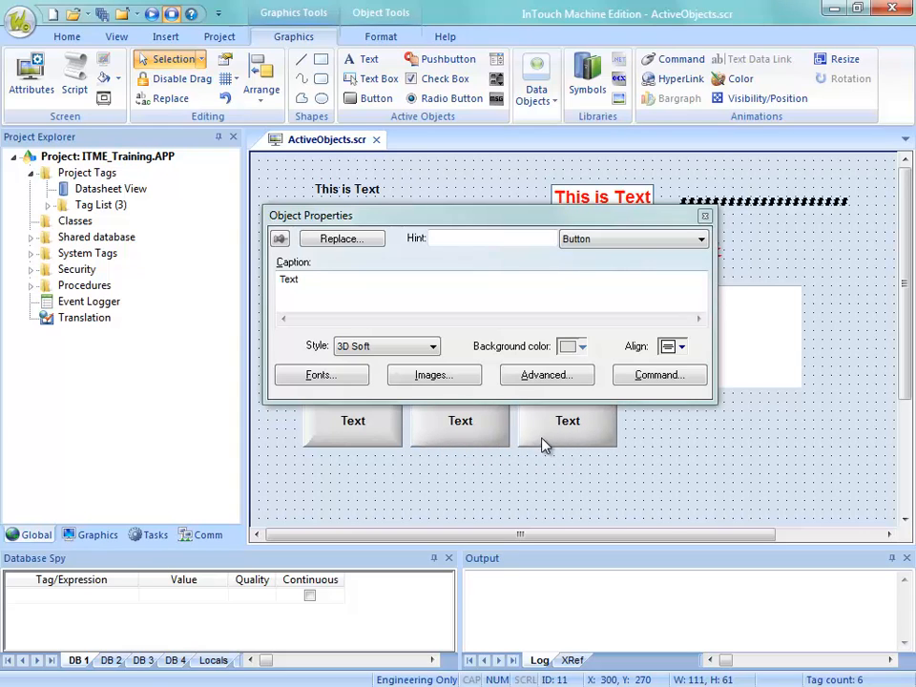
click(386, 346)
click(370, 386)
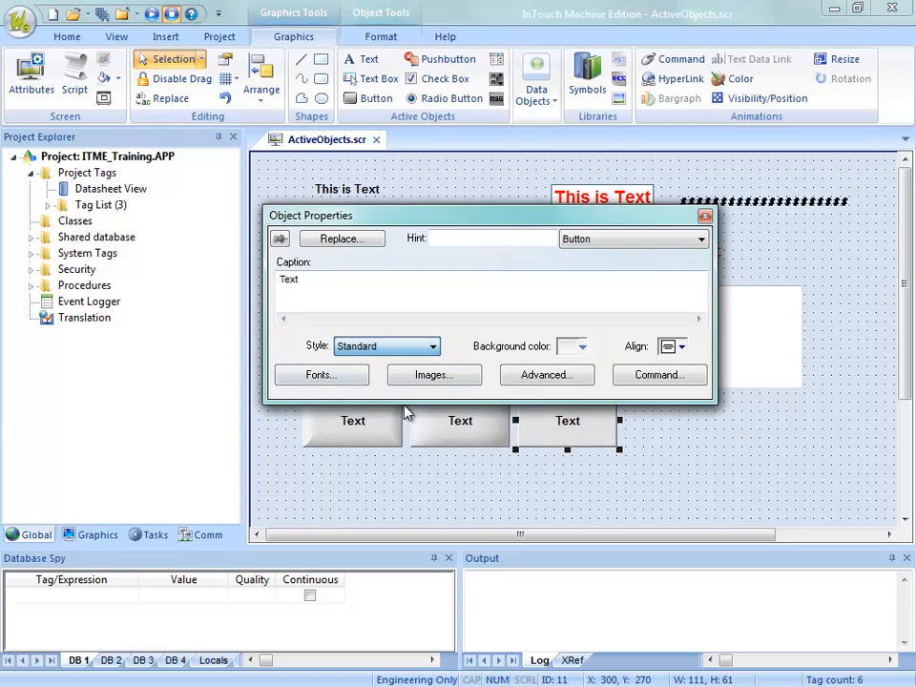
click(600, 467)
click(552, 423)
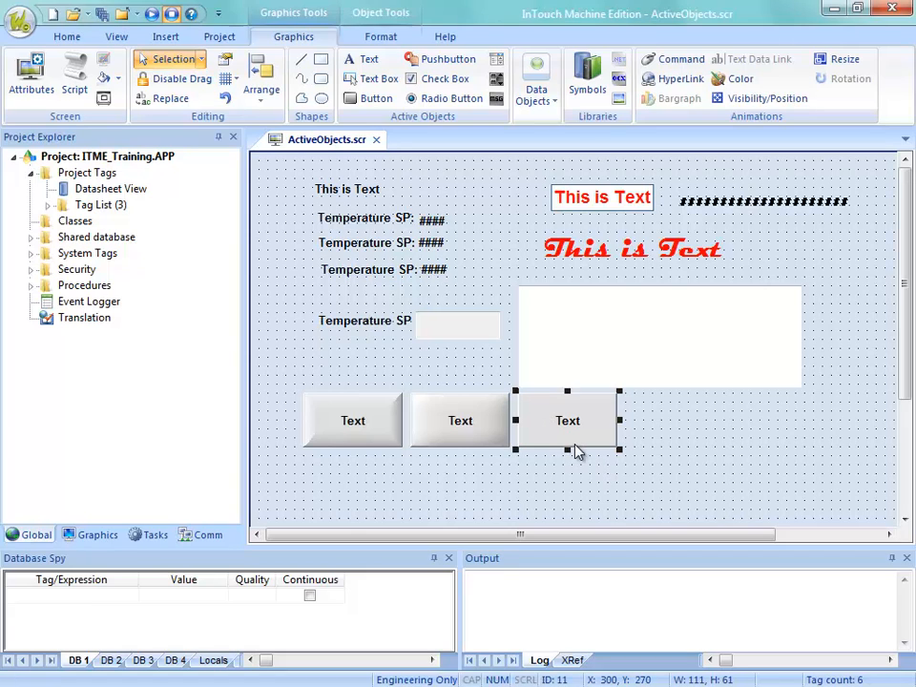
Review the 3D Sharp button's font settings without changing them, and set its caption to "Maintenance".
double_click(387, 436)
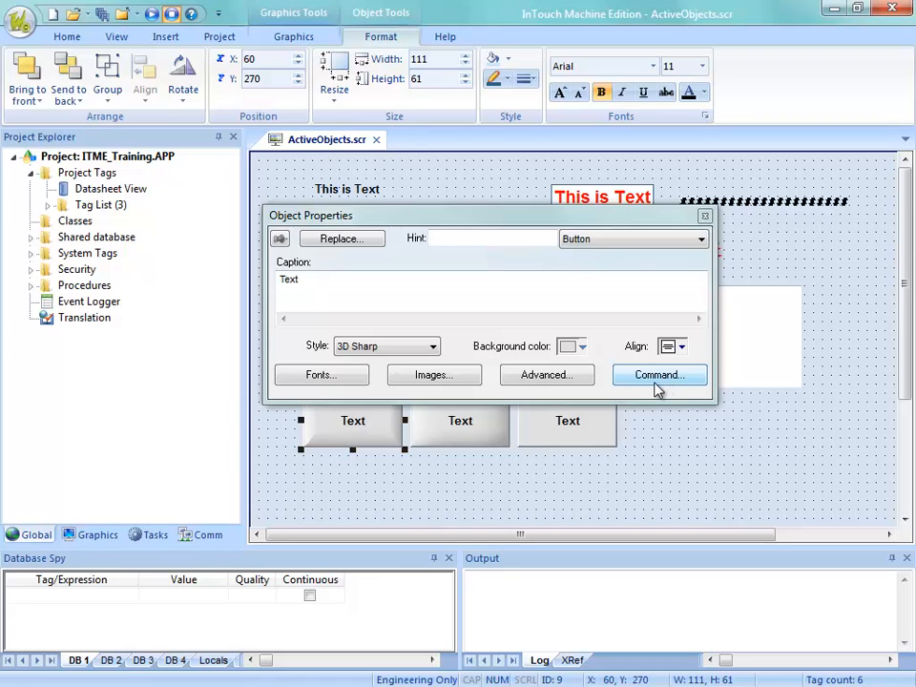
click(359, 375)
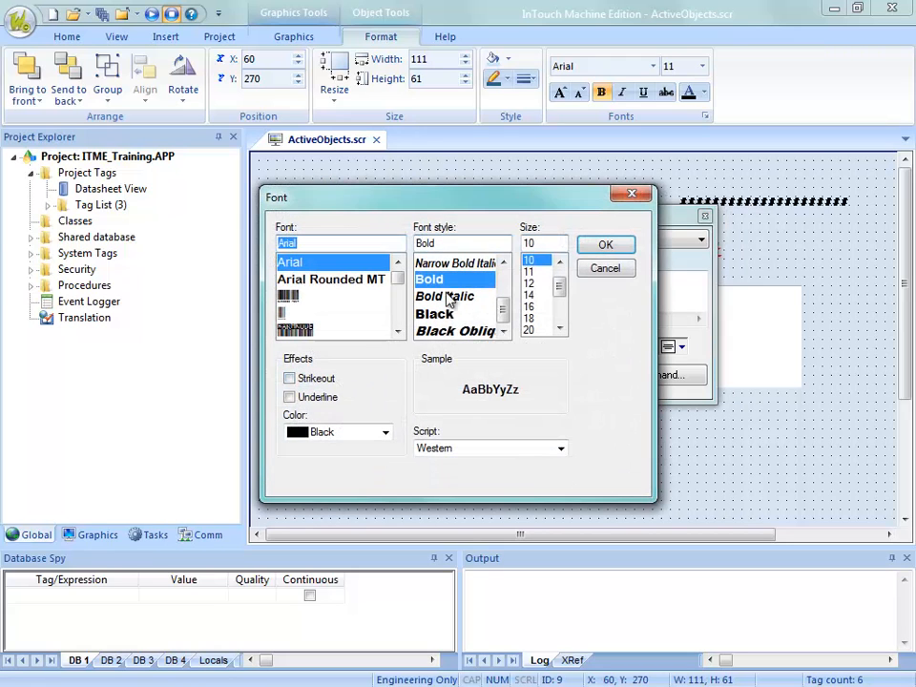
click(604, 269)
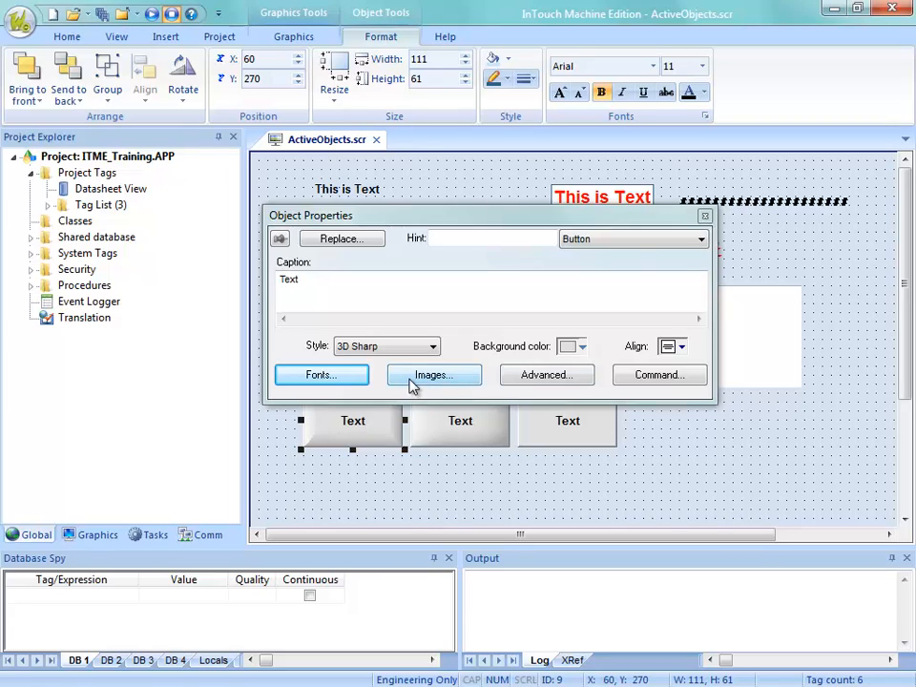
double_click(304, 279)
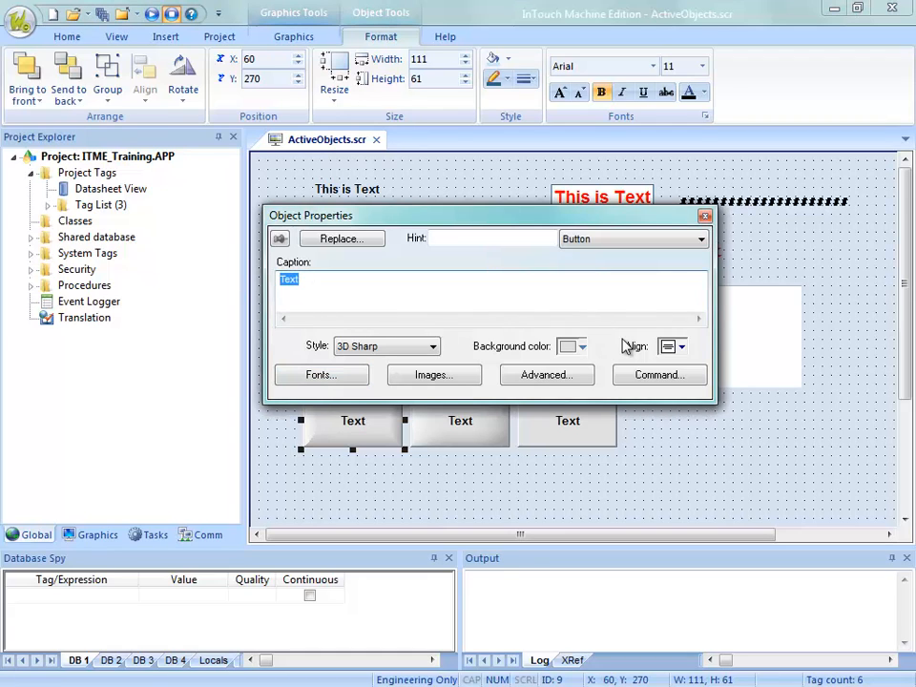
text(Maintenance)
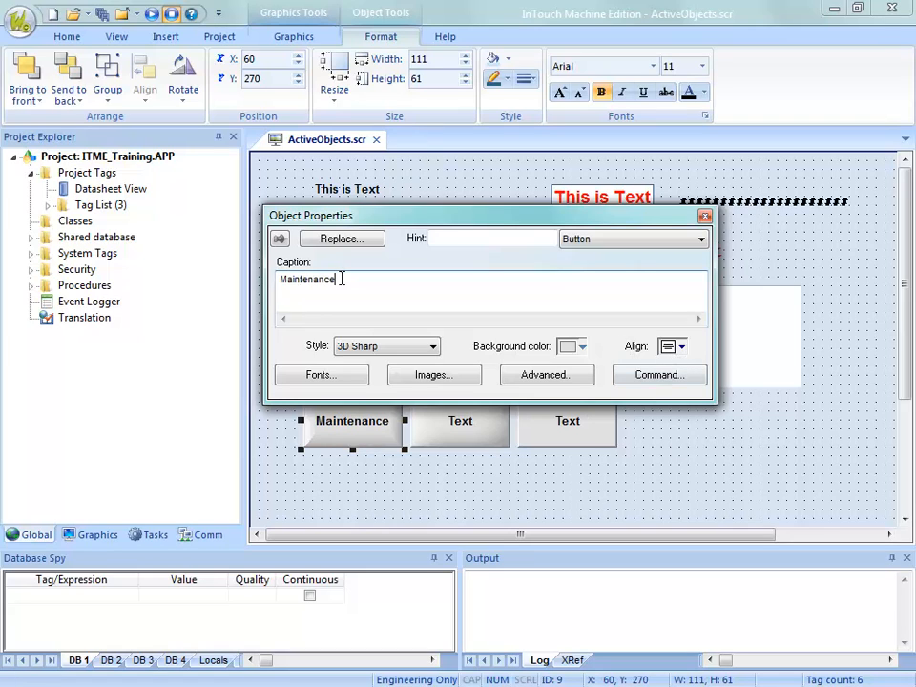
Switch to Windows Explorer and locate Maint.bmp in the Web folder of the ITME_Training project.
click(460, 420)
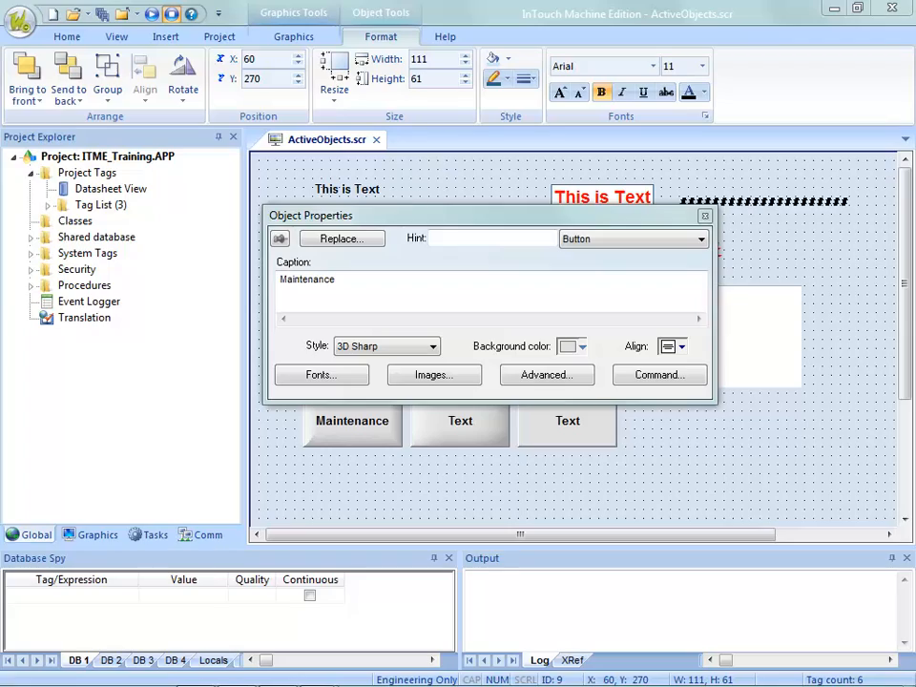
drag(611, 0, 235, 97)
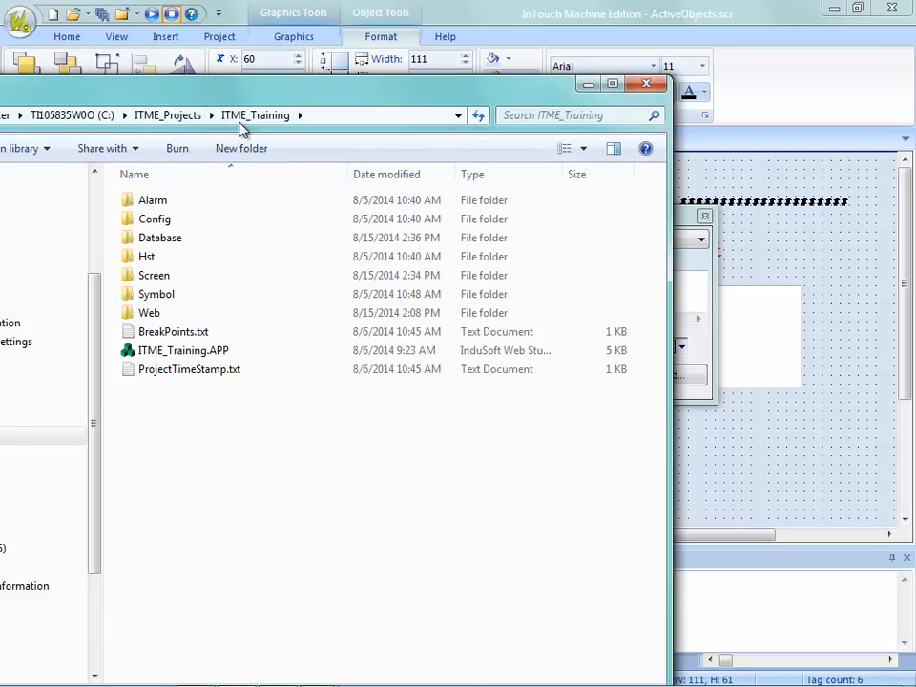
double_click(153, 313)
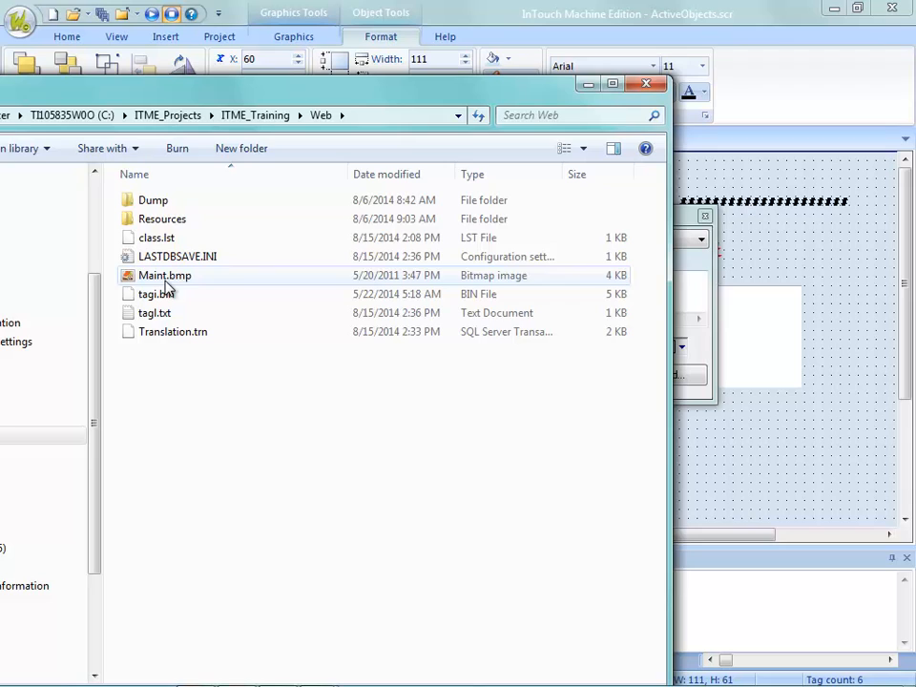
click(166, 278)
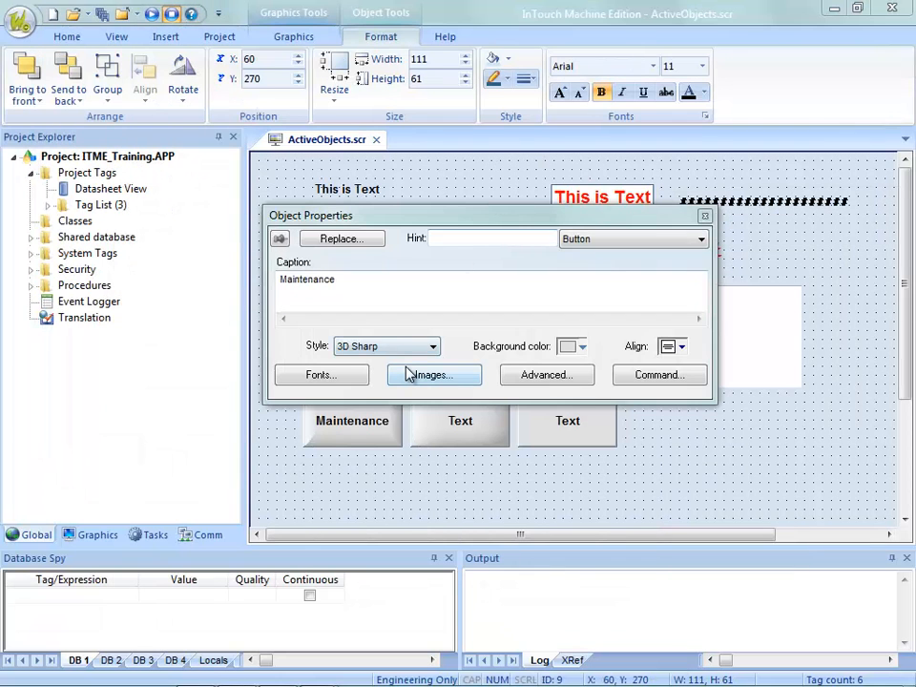
Back in InTouch Machine Edition, assign the image Maint.bmp from the project's Web folder to the Maintenance button.
click(407, 377)
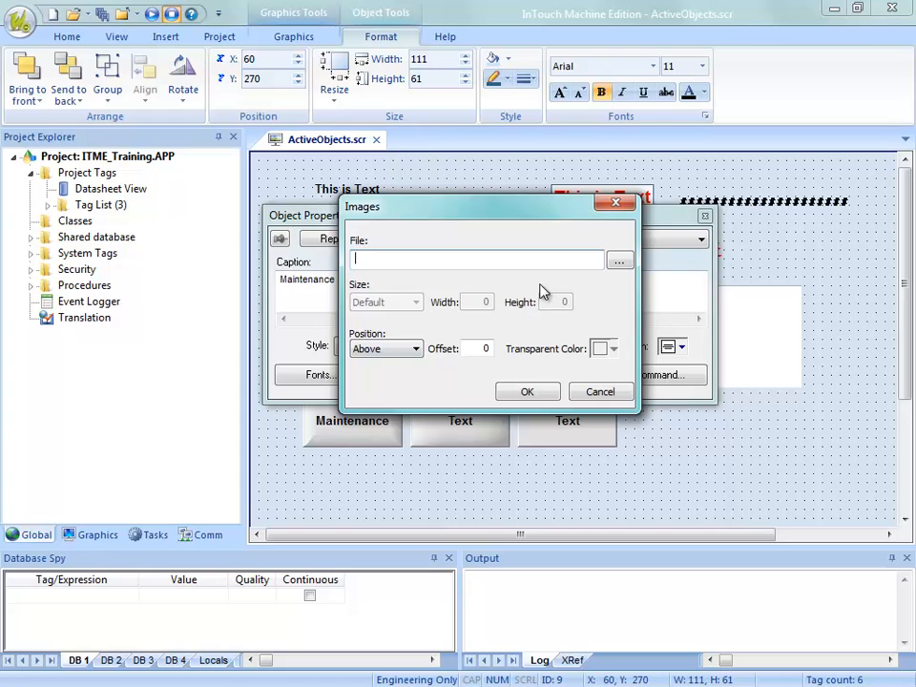
click(622, 266)
click(515, 178)
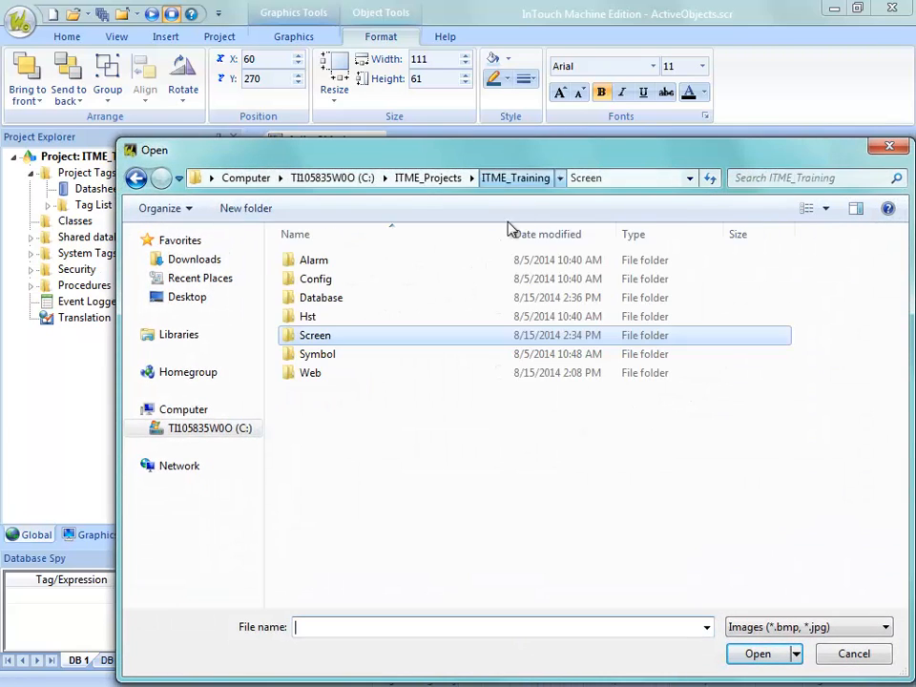
double_click(307, 375)
click(326, 298)
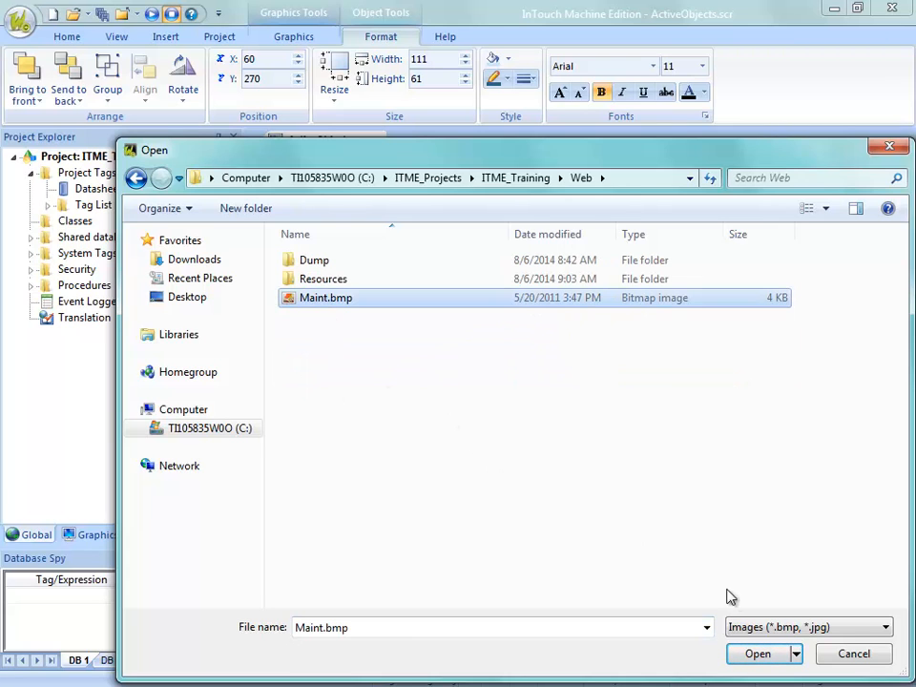
click(759, 654)
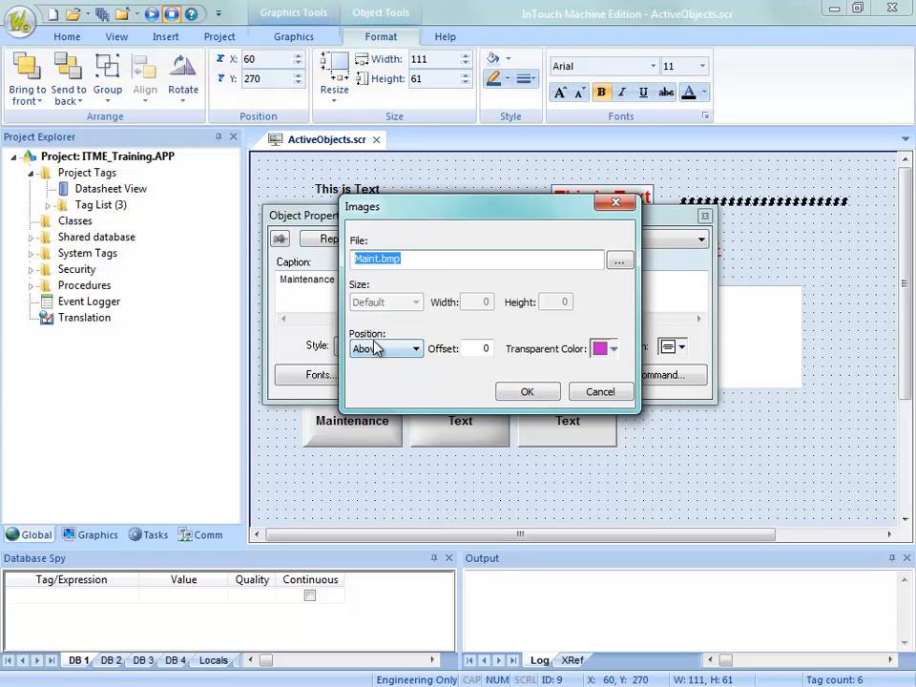
click(527, 395)
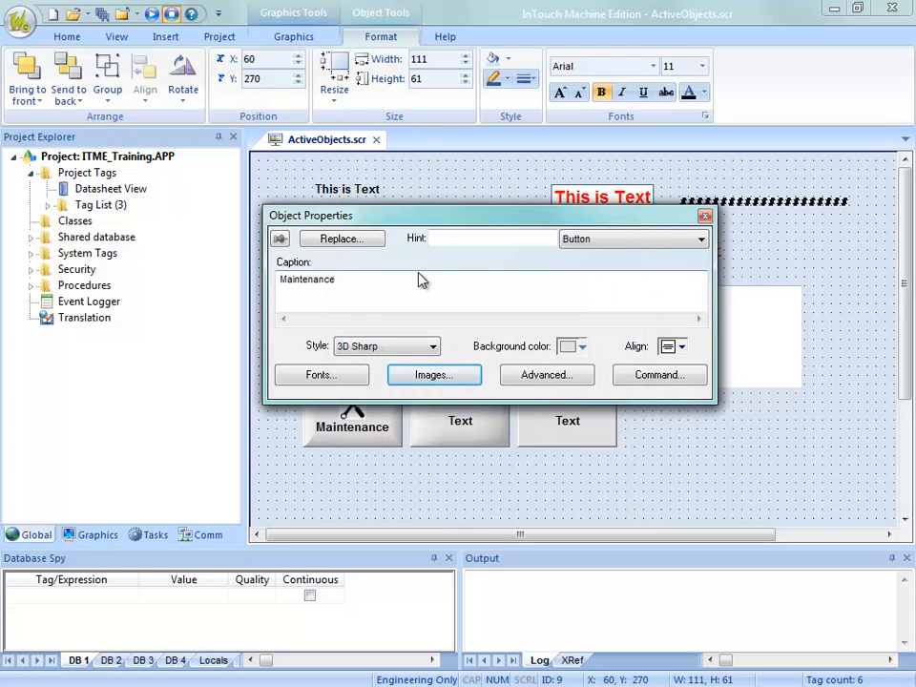
Clear the properties dialog off the Maintenance button and set its image position to Left.
drag(423, 219, 427, 163)
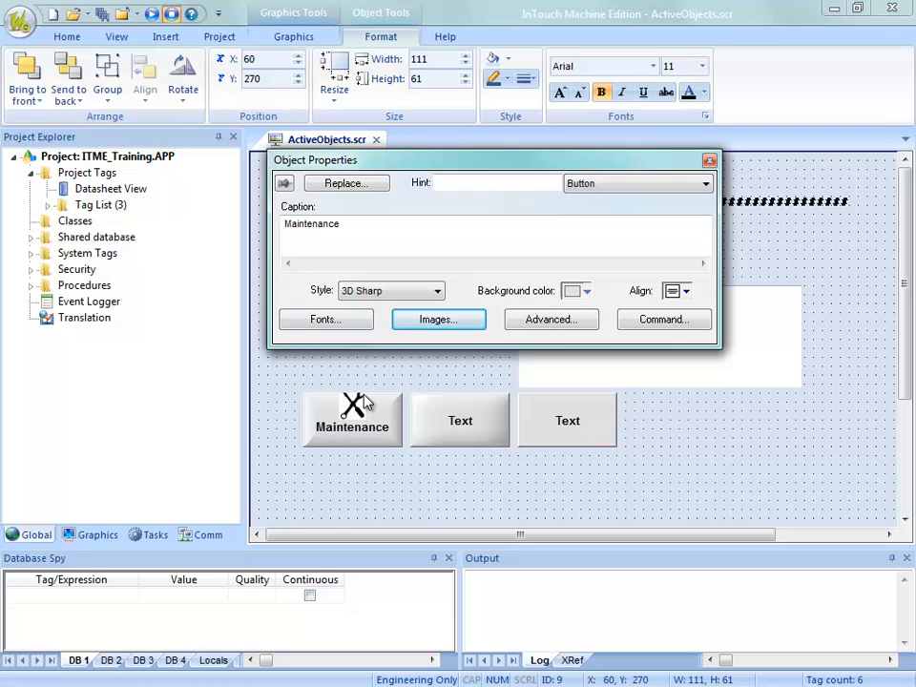
click(356, 454)
click(356, 446)
mouse_move(353, 449)
mouse_down()
mouse_move(350, 476)
mouse_move(354, 449)
mouse_up()
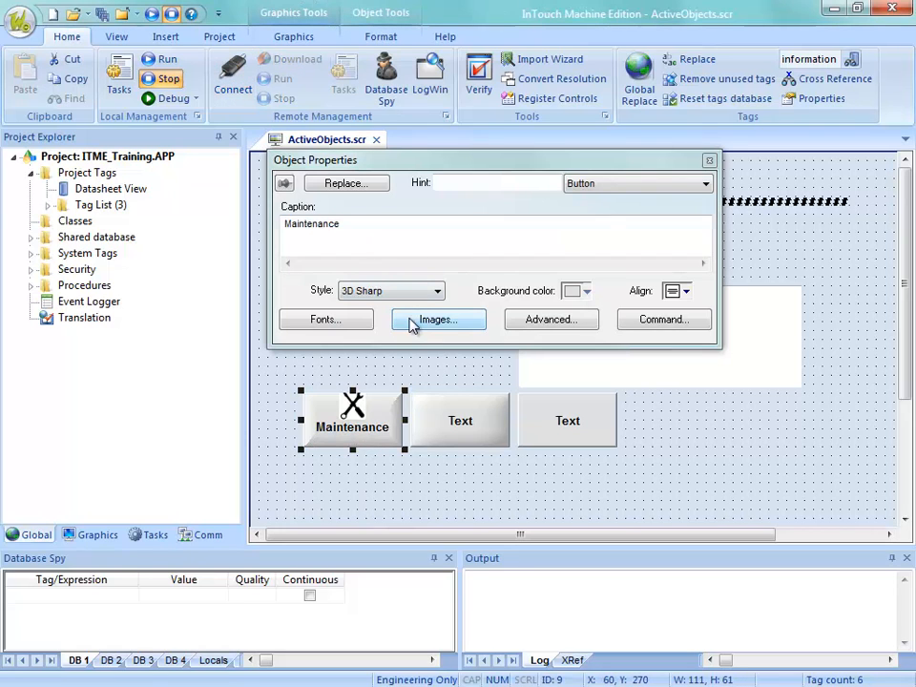
click(412, 323)
click(394, 295)
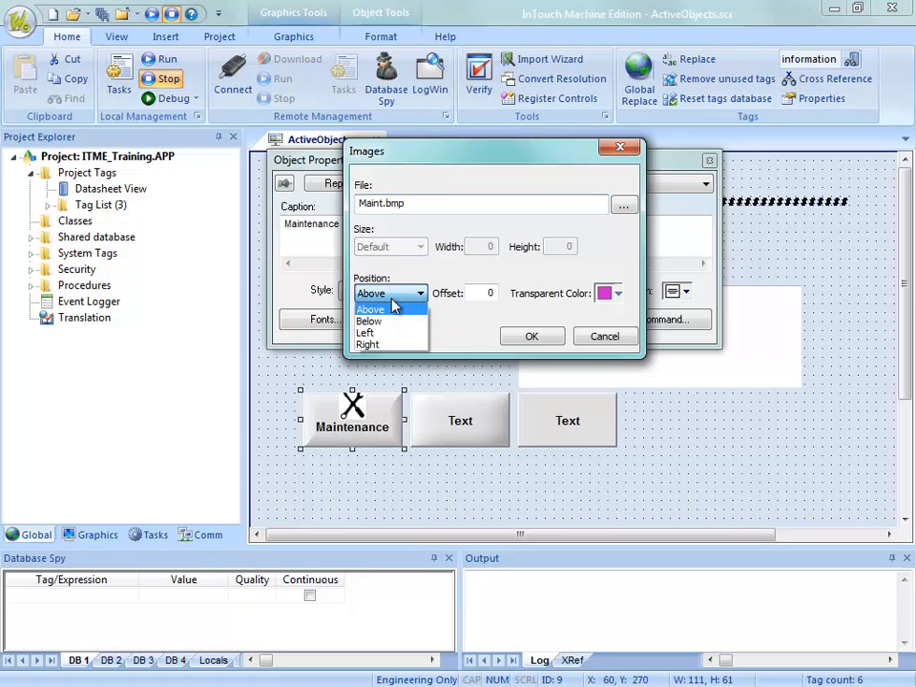
click(365, 331)
click(531, 336)
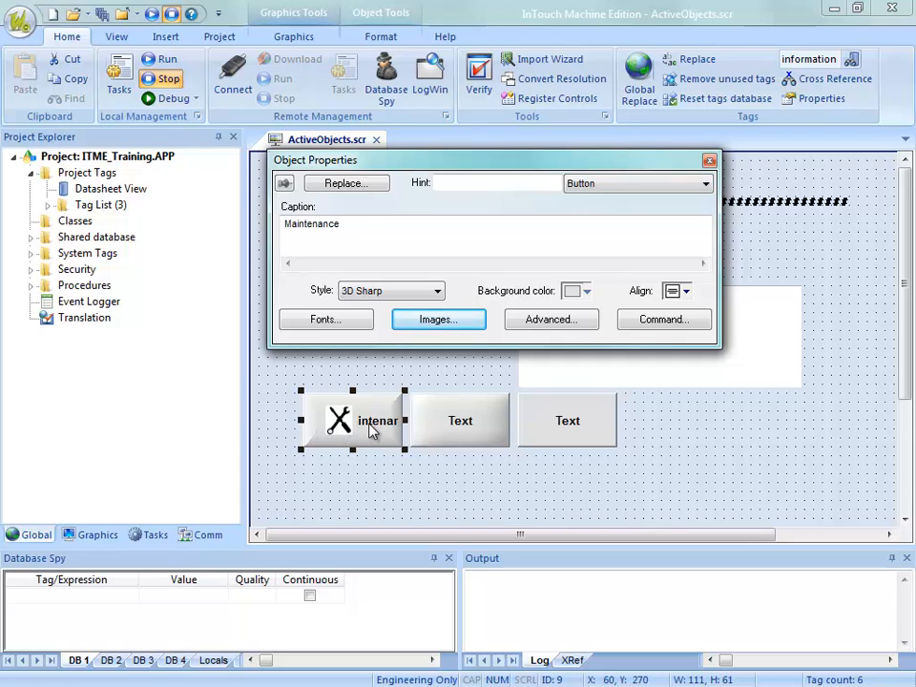
Move the Maintenance button below the other two buttons at X 40, Y 340 and widen it to about 281.
drag(300, 420, 262, 425)
click(467, 437)
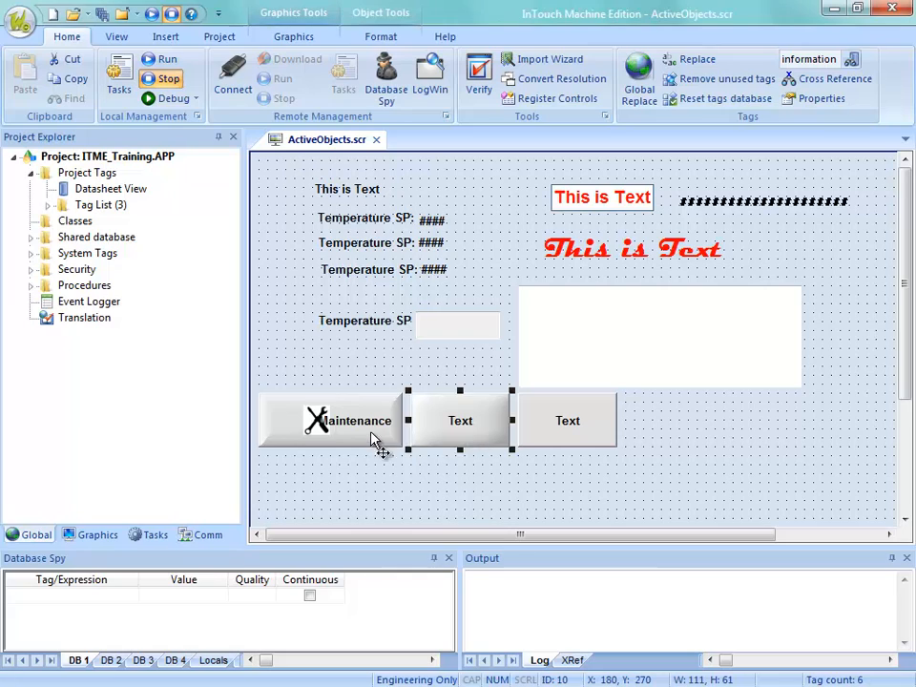
drag(374, 440, 426, 501)
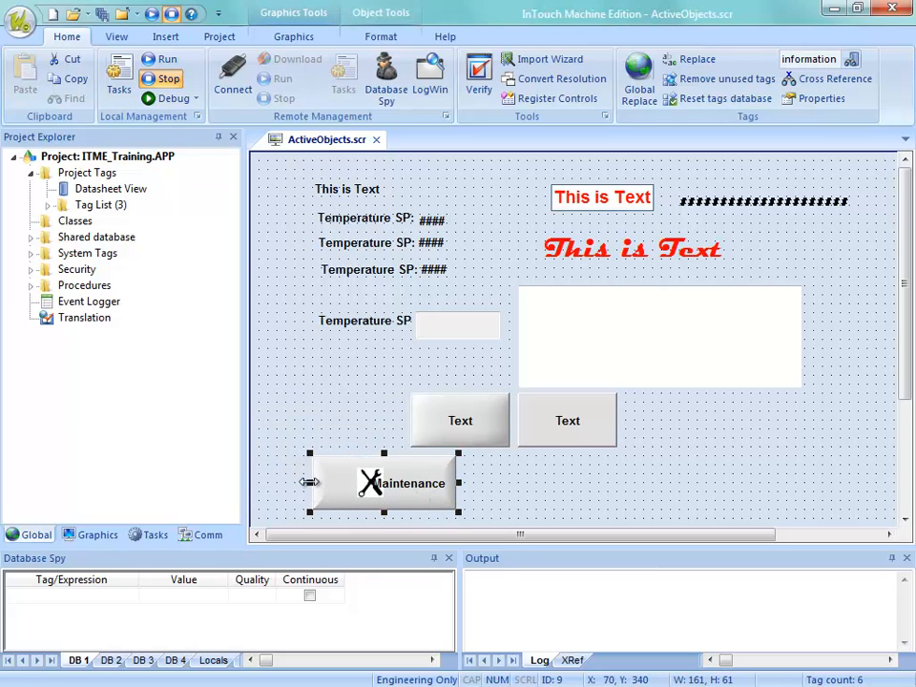
drag(308, 482, 283, 481)
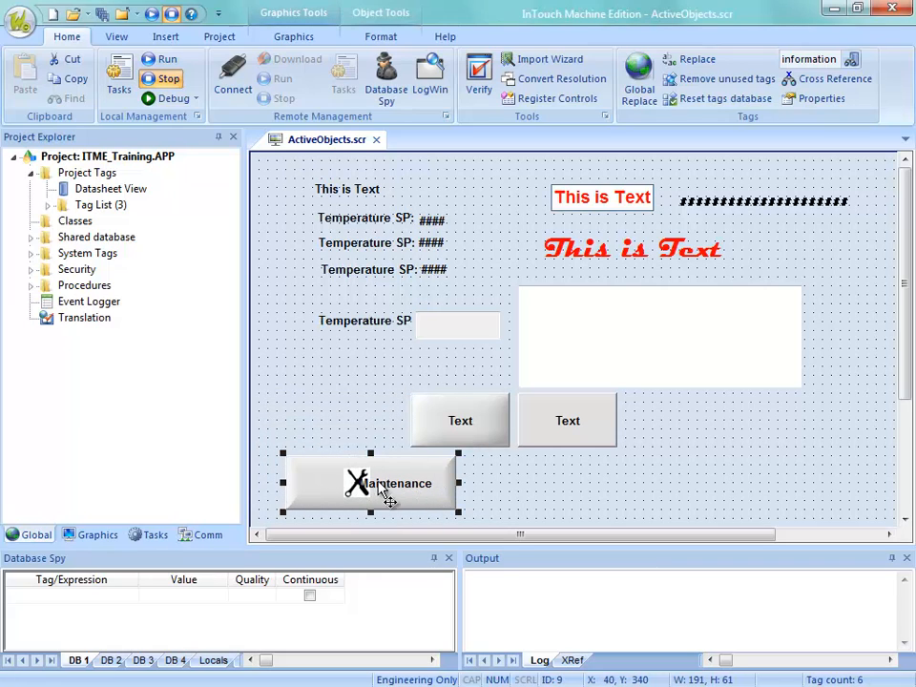
double_click(379, 488)
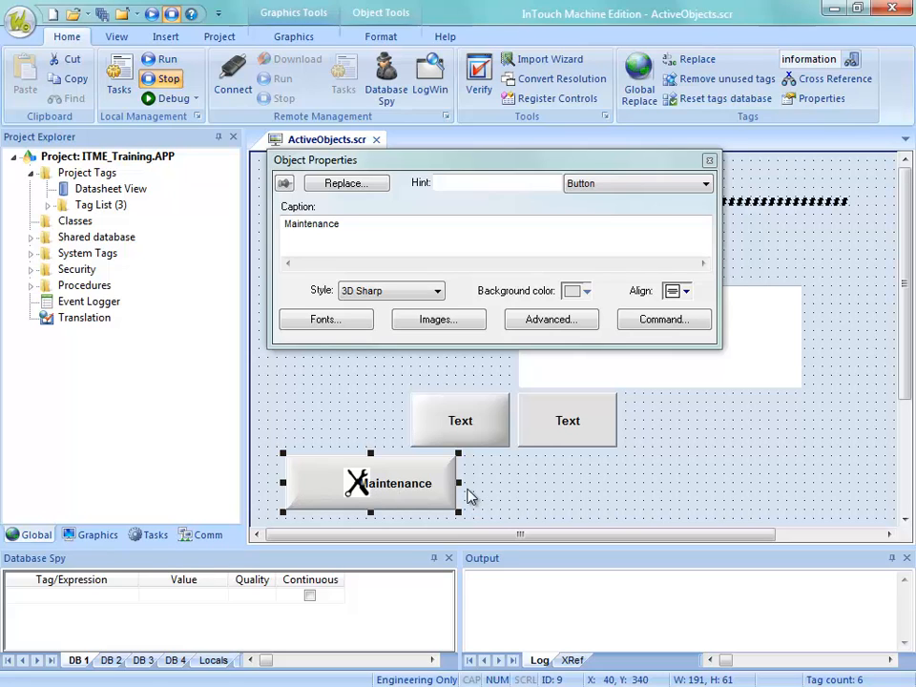
drag(468, 495, 546, 486)
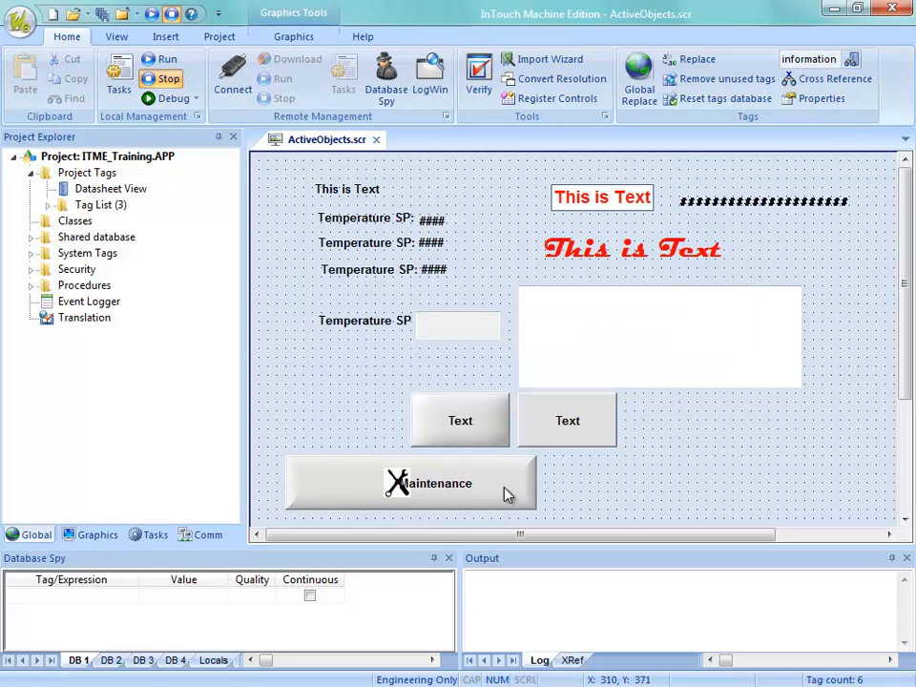
Set the offset of the Maintenance button's image to 20.
click(461, 487)
double_click(446, 501)
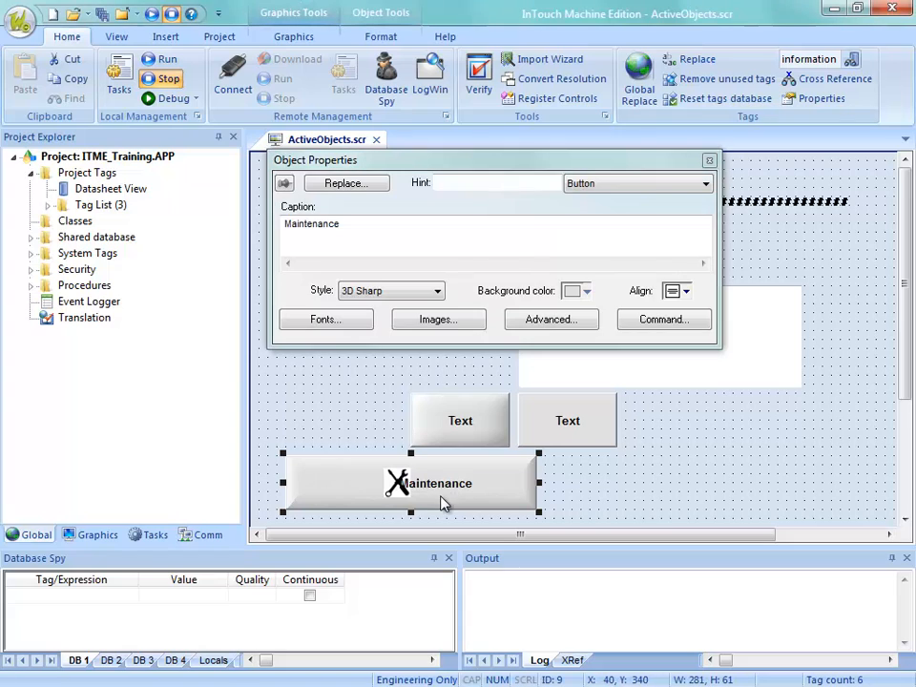
click(445, 322)
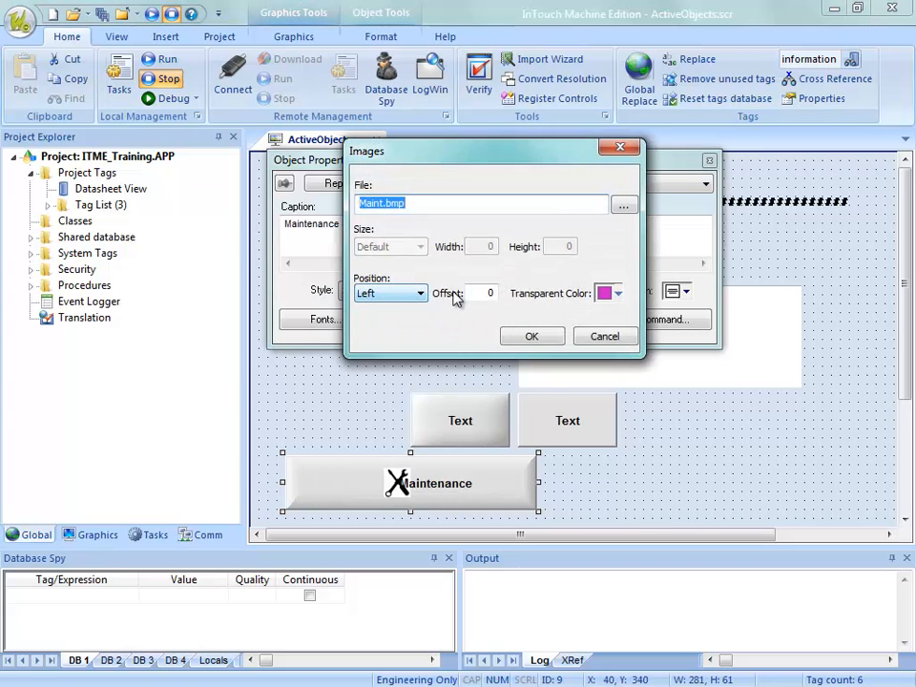
double_click(486, 293)
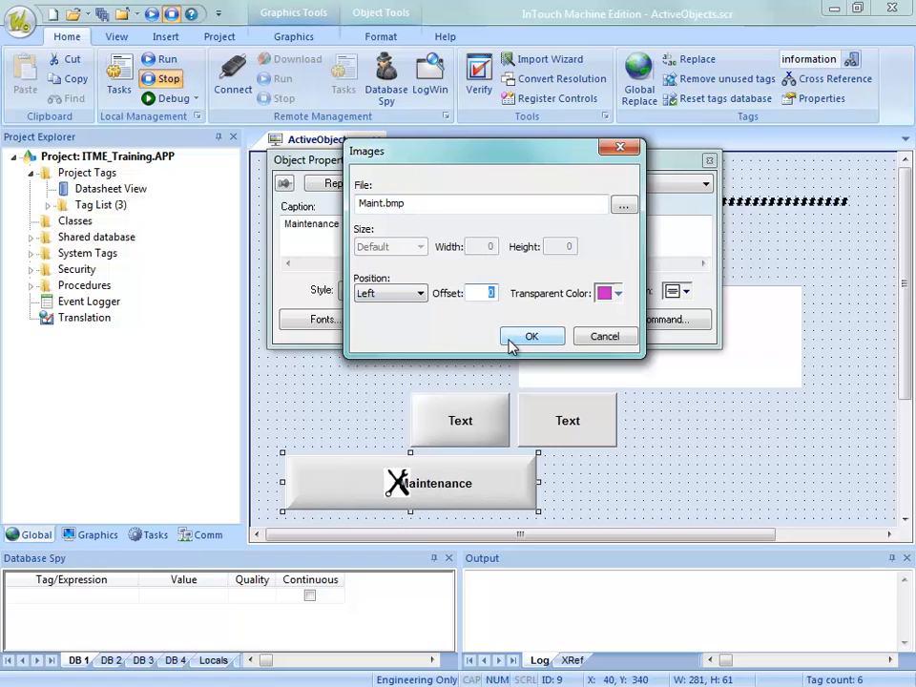
text(20)
click(526, 341)
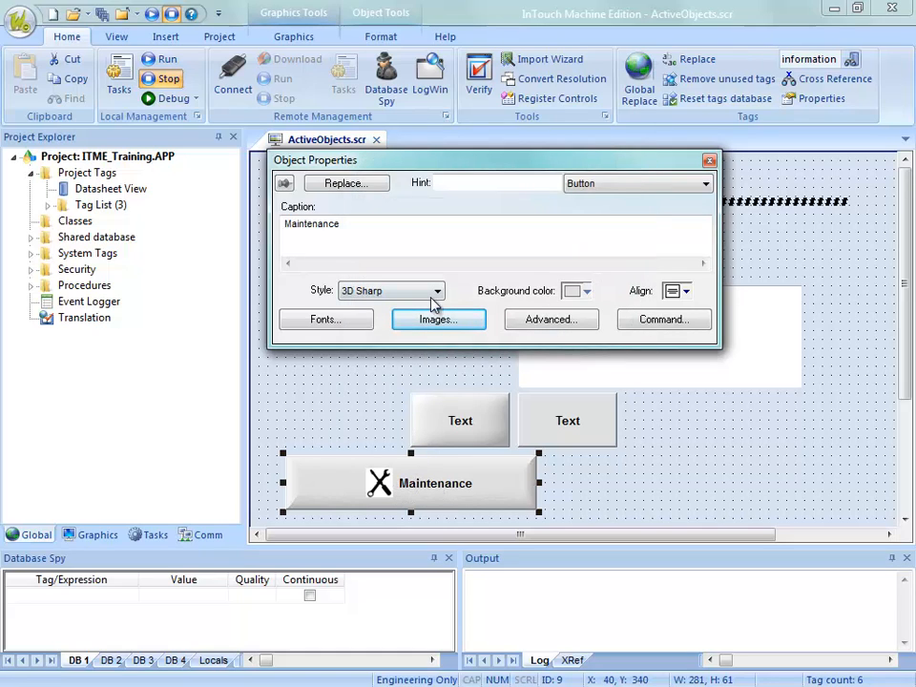
Set the Maintenance button's alignment to Top Right.
click(675, 291)
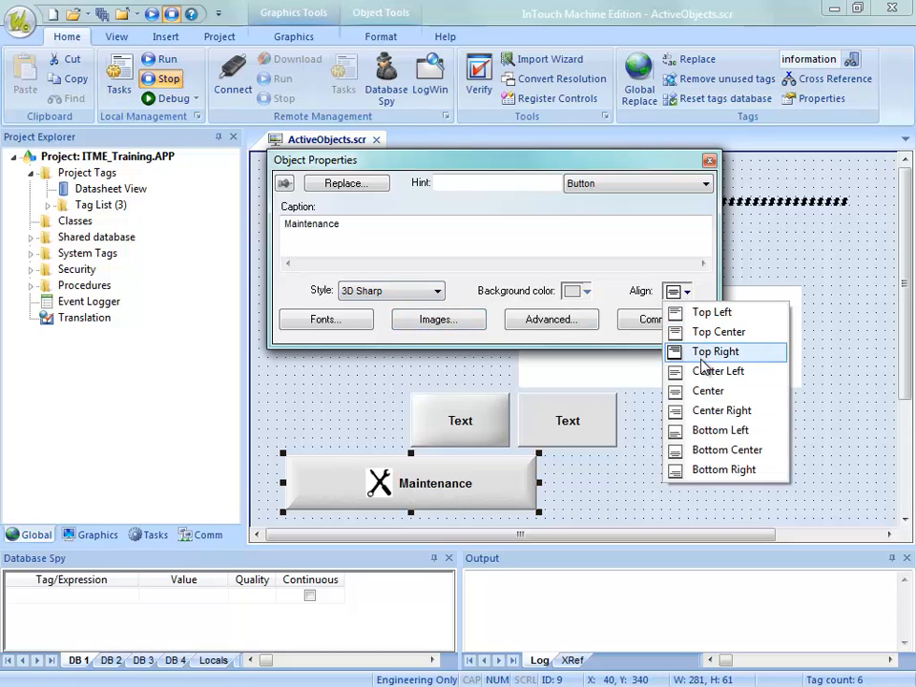
click(703, 358)
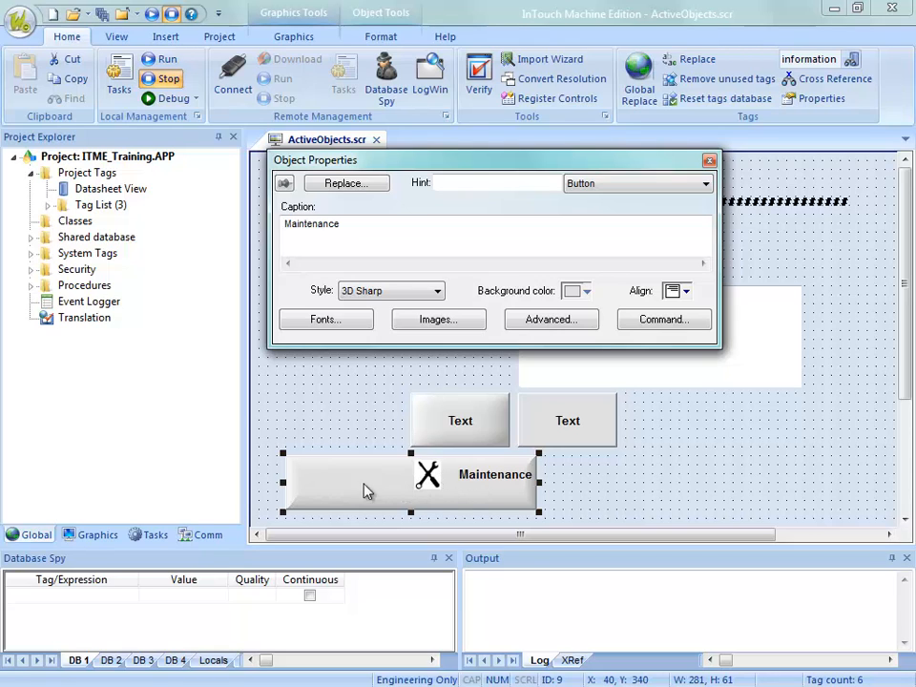
click(270, 494)
click(315, 497)
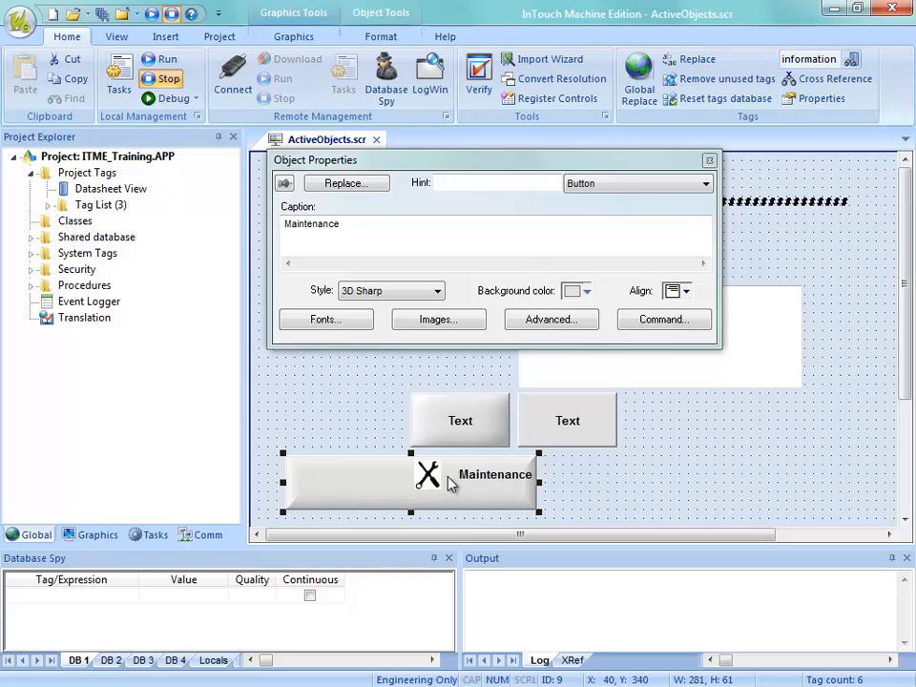
Shrink the Maintenance button to about 171 wide by 51 high, bringing in its left and bottom edges.
drag(278, 483, 379, 487)
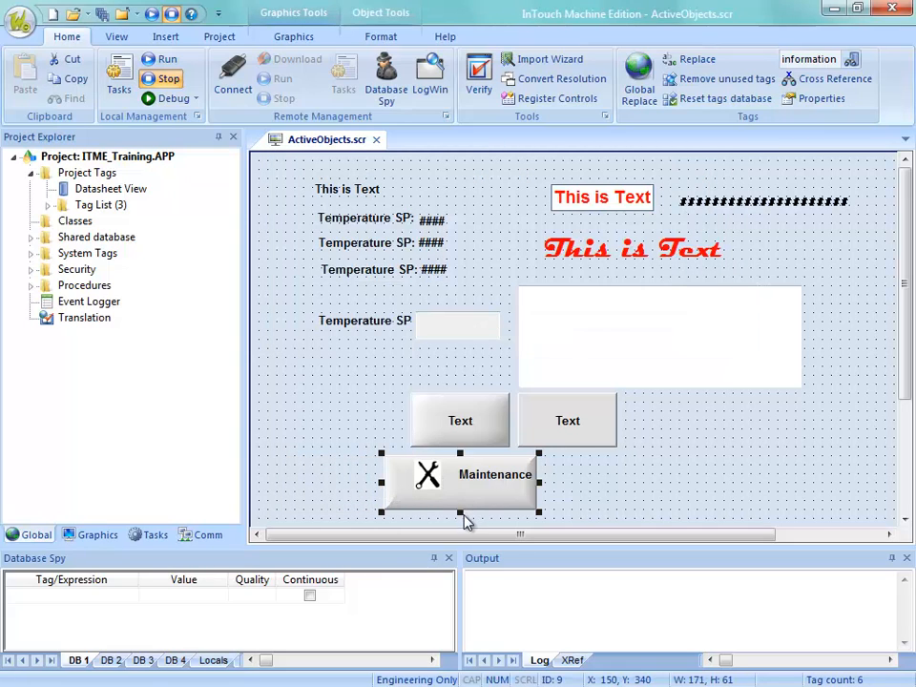
drag(460, 512, 462, 502)
key(Escape)
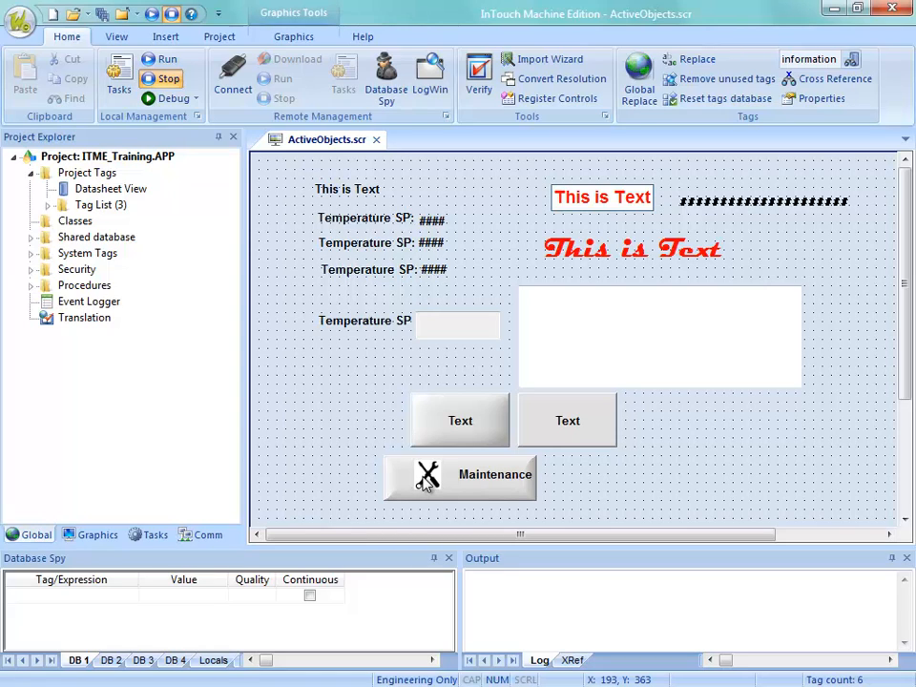
Change the Maintenance button's caption to "Call Maint." and narrow the button to about 151.
click(465, 486)
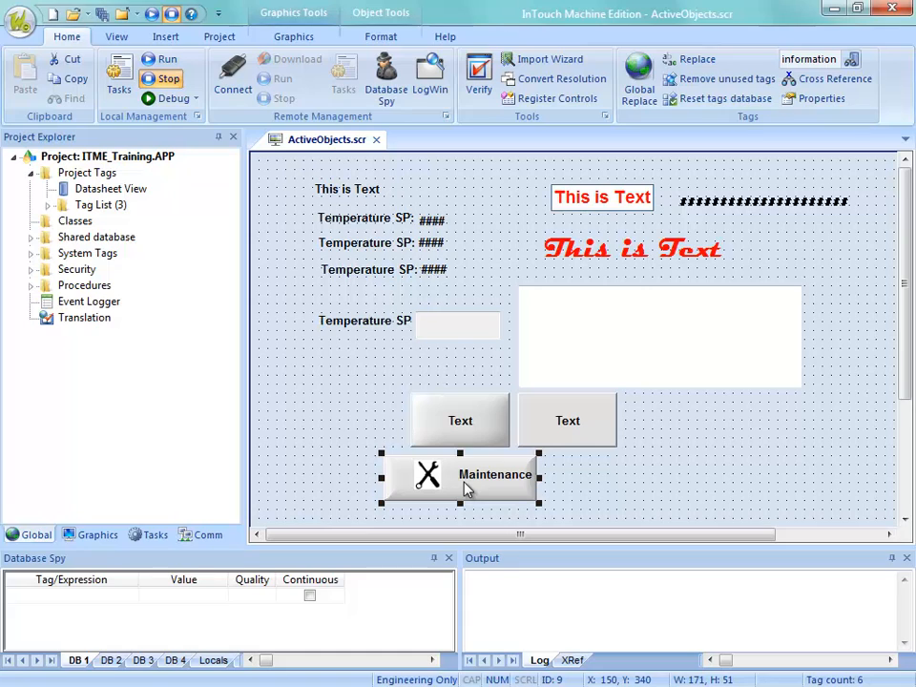
double_click(465, 486)
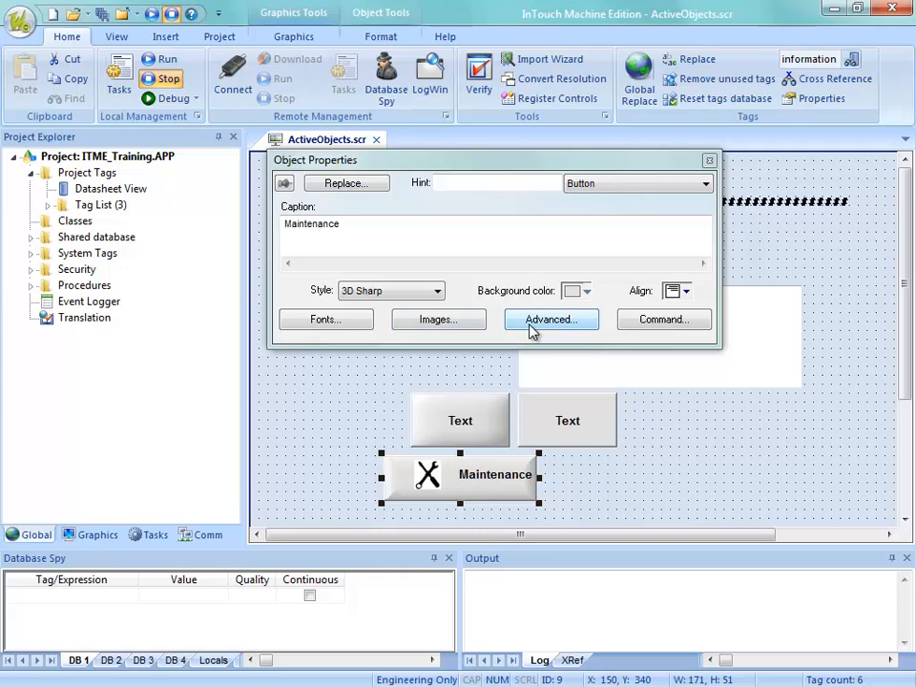
click(346, 225)
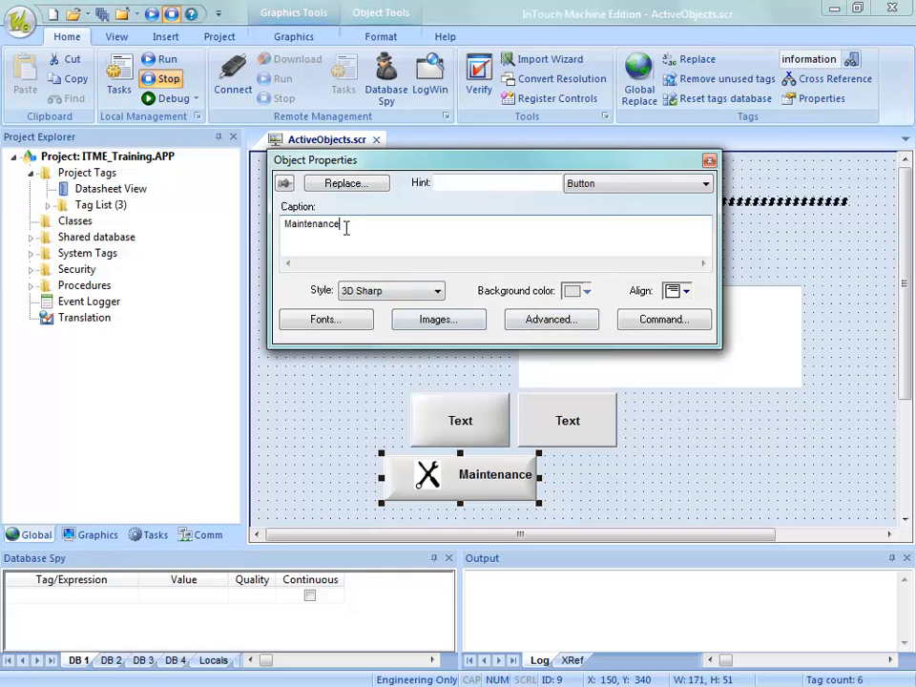
key(ctrl+a)
text(c)
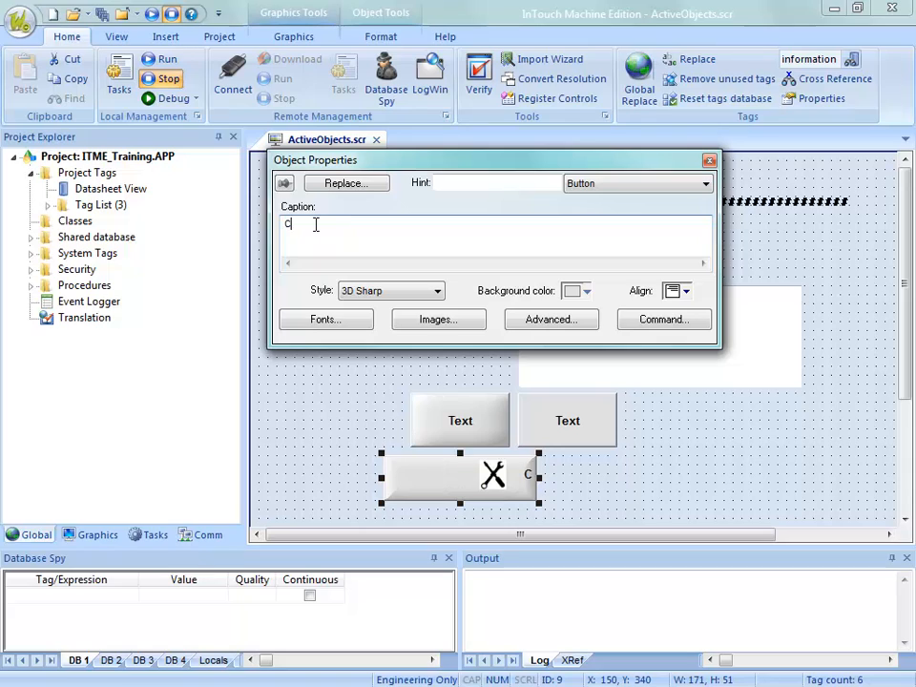
text(all Main)
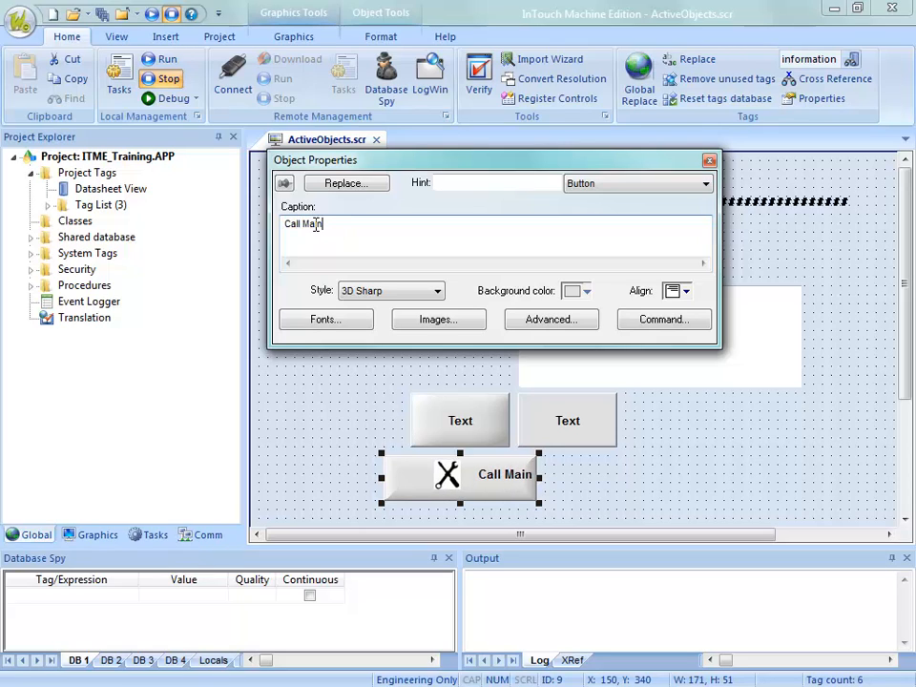
text(t.)
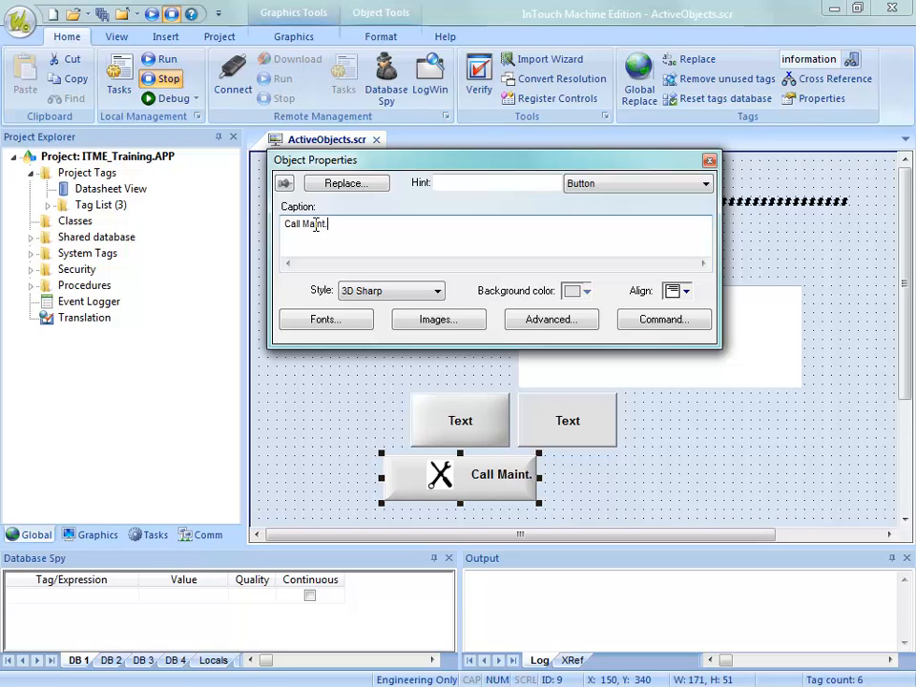
click(515, 496)
mouse_move(539, 483)
mouse_down()
mouse_move(527, 474)
mouse_move(458, 481)
mouse_move(523, 474)
mouse_move(467, 476)
mouse_move(522, 481)
mouse_up()
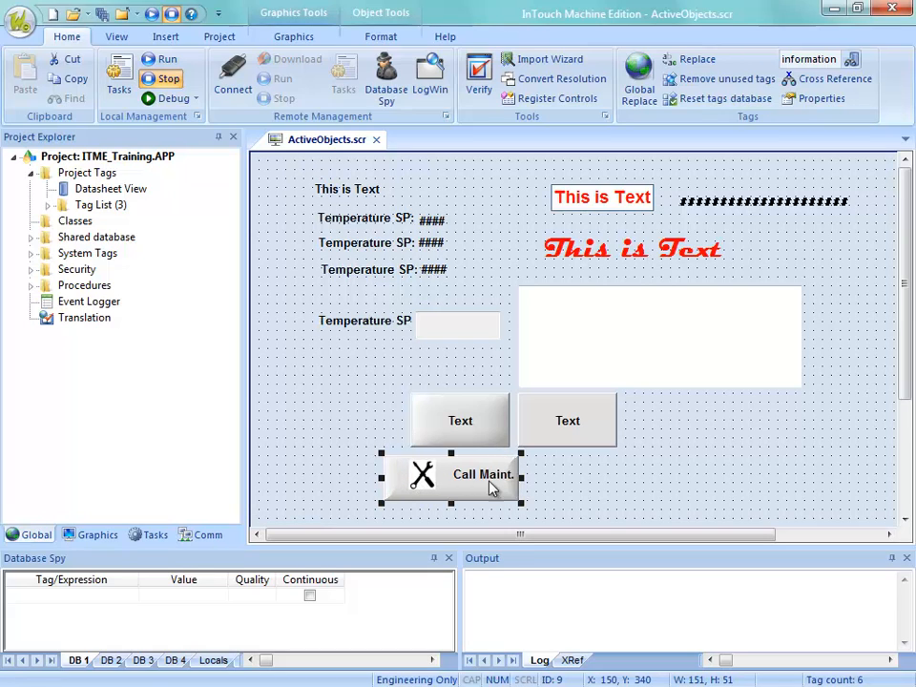
Review the Call Maint. button's advanced options, including Multiline and Wrap Text, and accept them as they are.
double_click(490, 482)
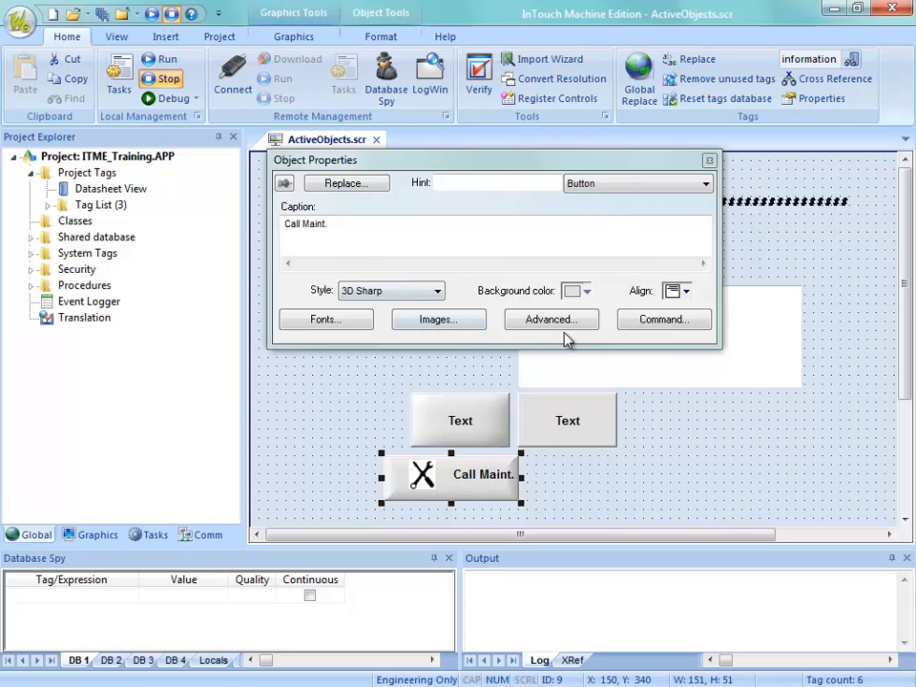
click(562, 326)
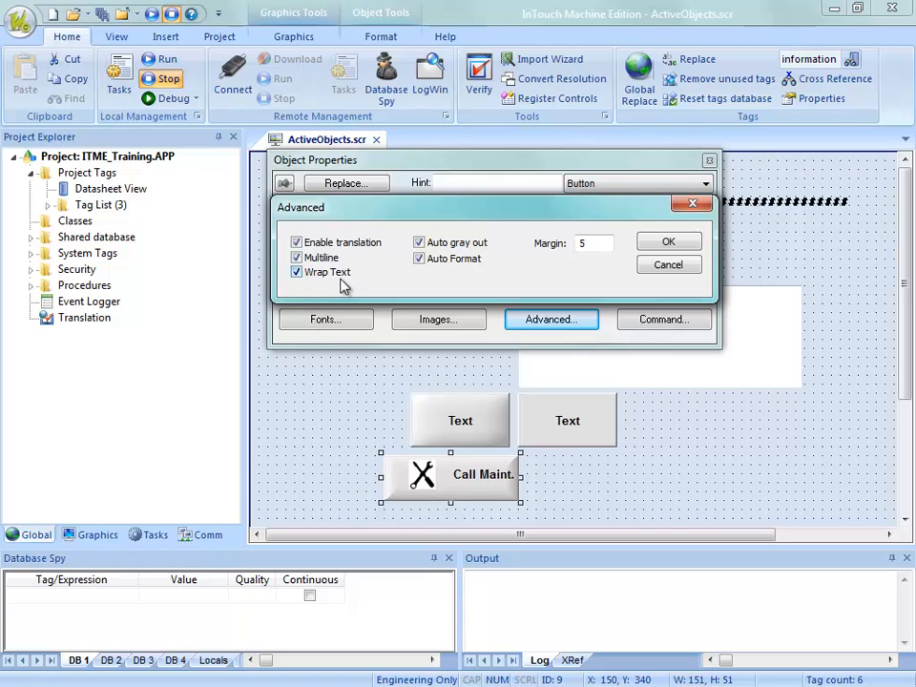
click(667, 245)
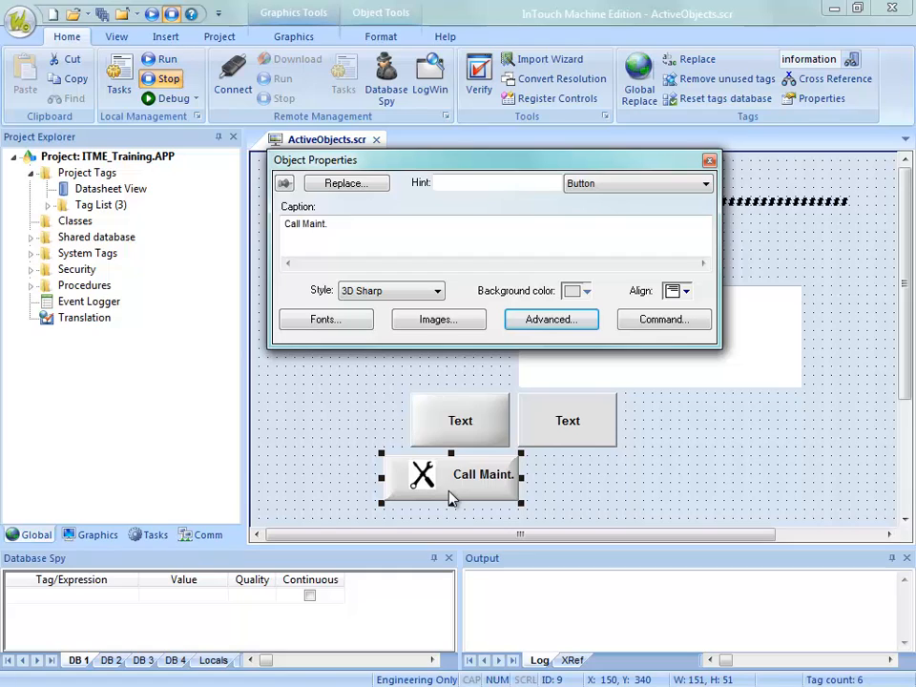
click(348, 221)
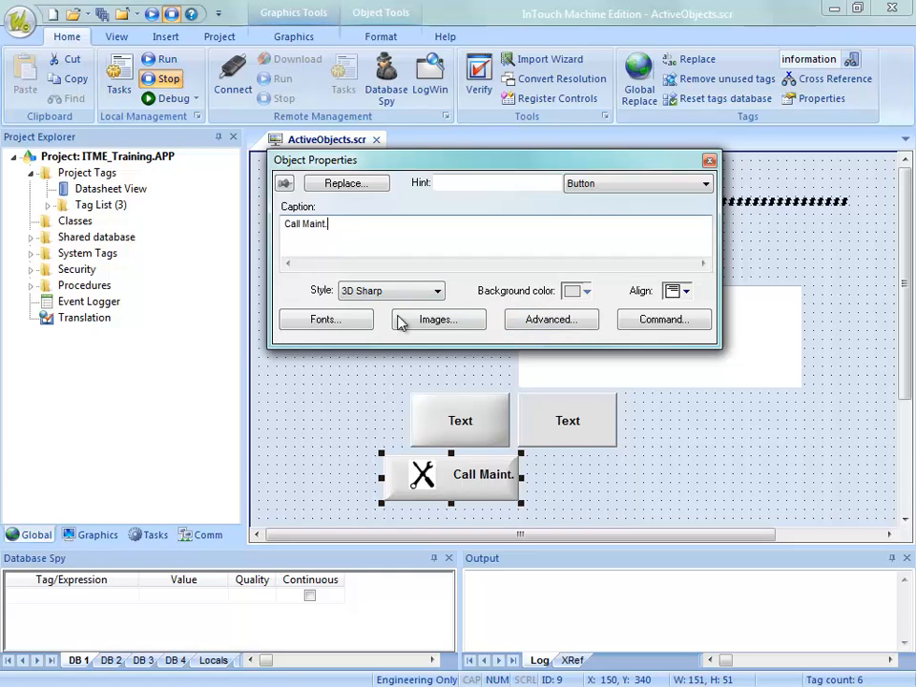
Widen the Call Maint. button to about 191 and set its alignment to Center.
click(503, 487)
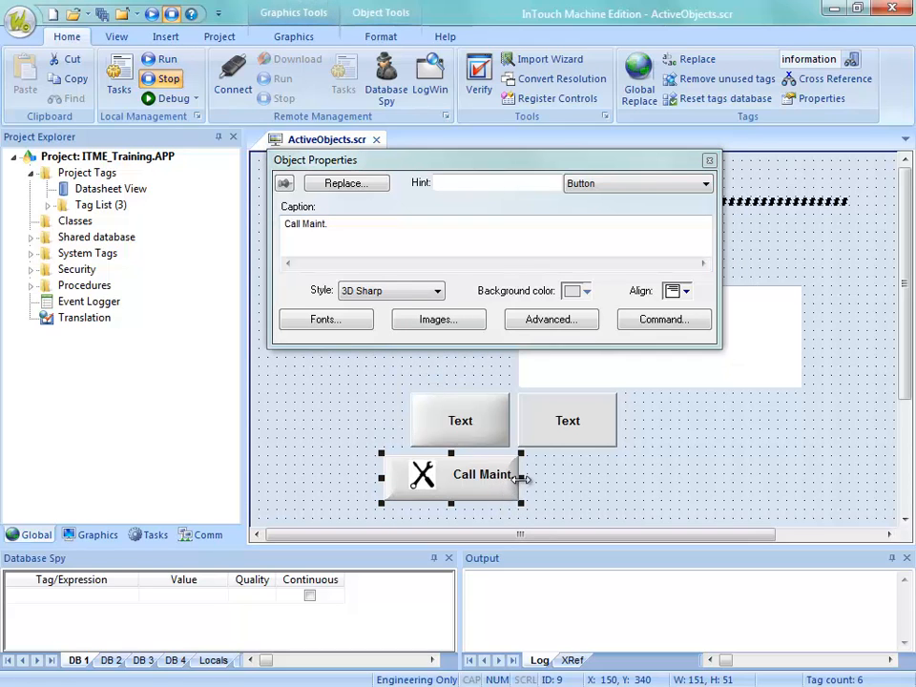
drag(522, 477, 556, 481)
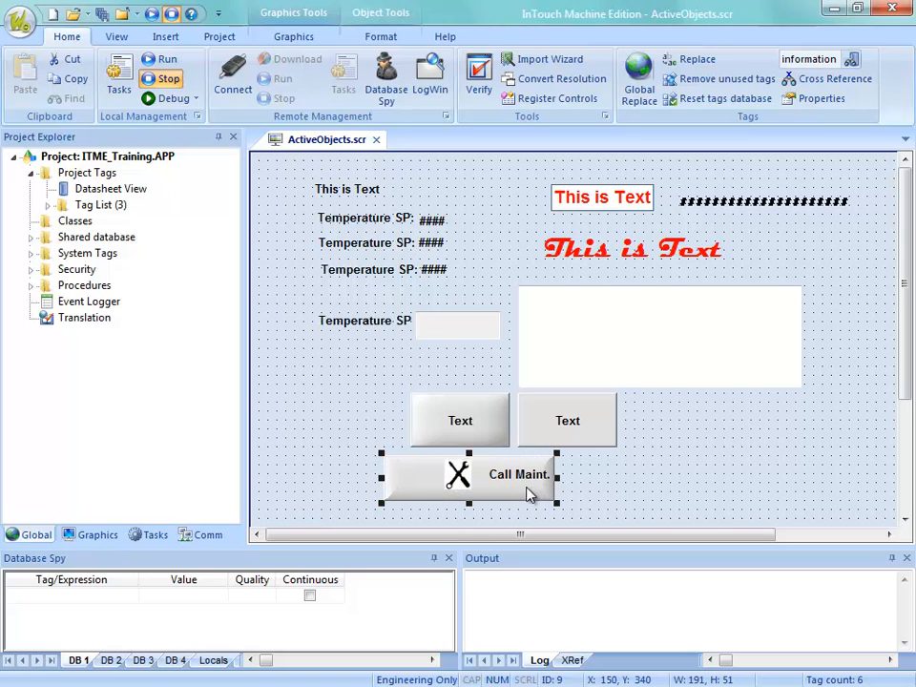
double_click(526, 490)
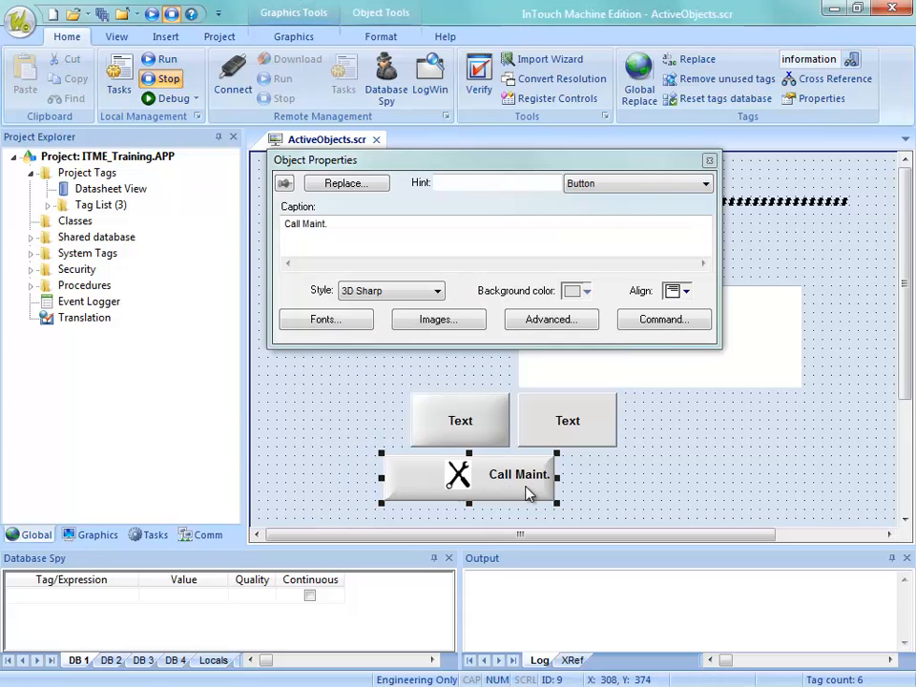
click(678, 291)
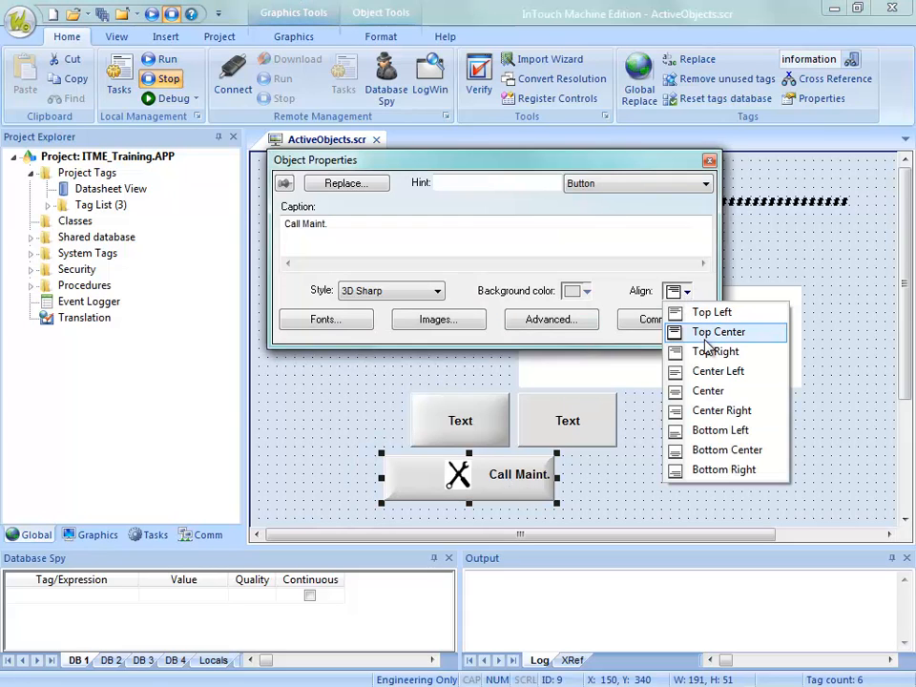
click(706, 391)
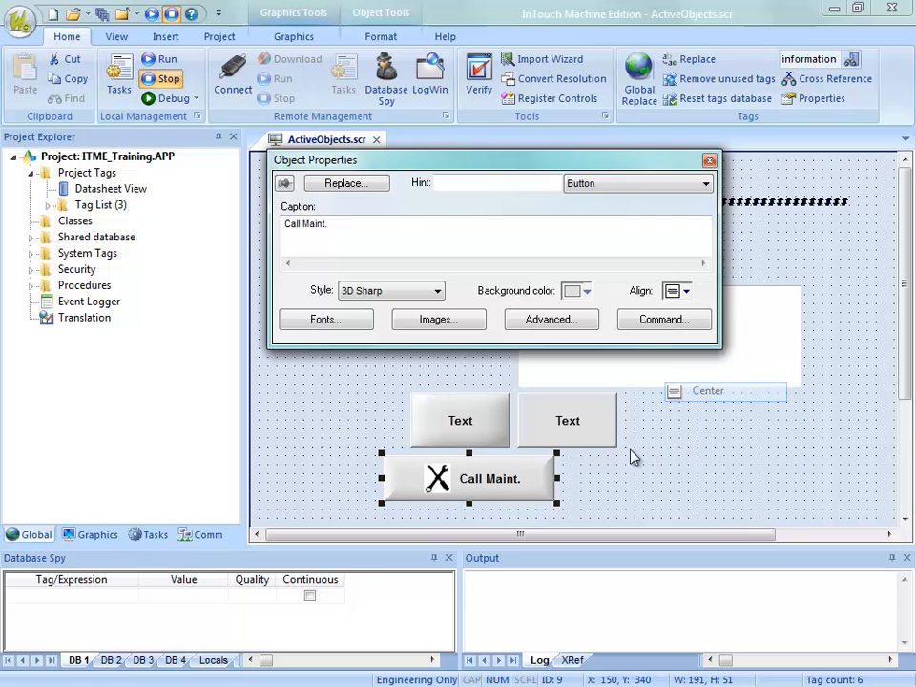
Narrow the Call Maint. button to about 121 and move it beside the other two buttons at X 60, Y 280.
drag(556, 477, 491, 477)
click(431, 503)
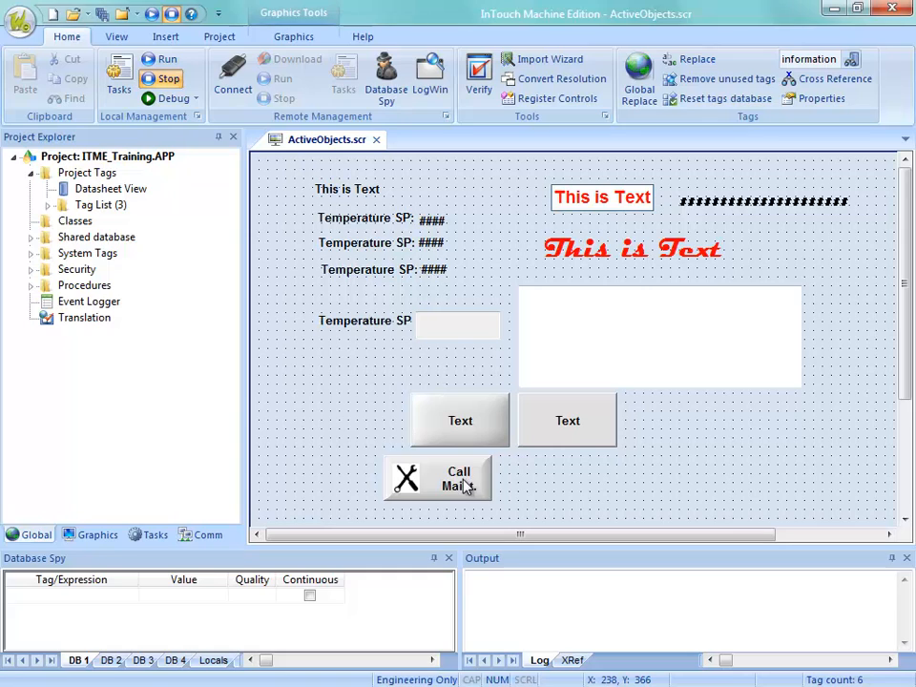
drag(464, 487, 385, 432)
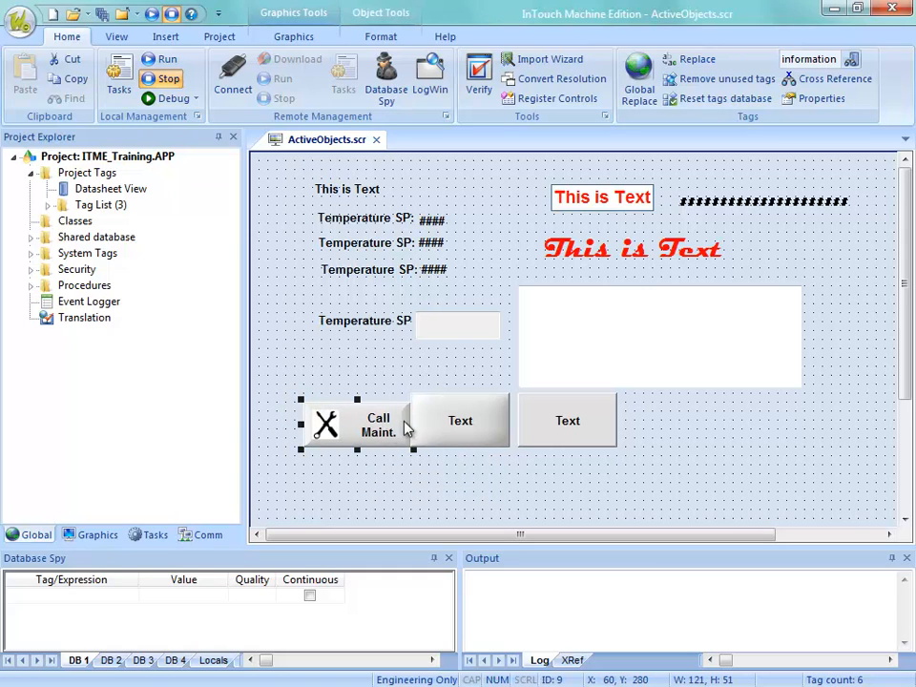
Change the caption of the 3D Soft button beside Call Maint. to "Value".
click(462, 429)
double_click(463, 429)
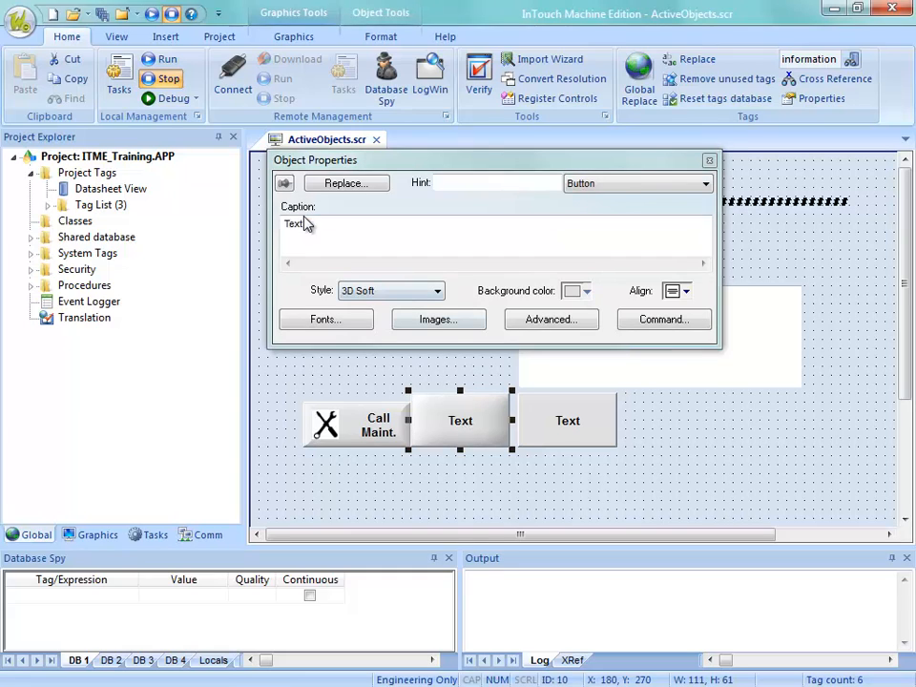
drag(305, 223, 262, 223)
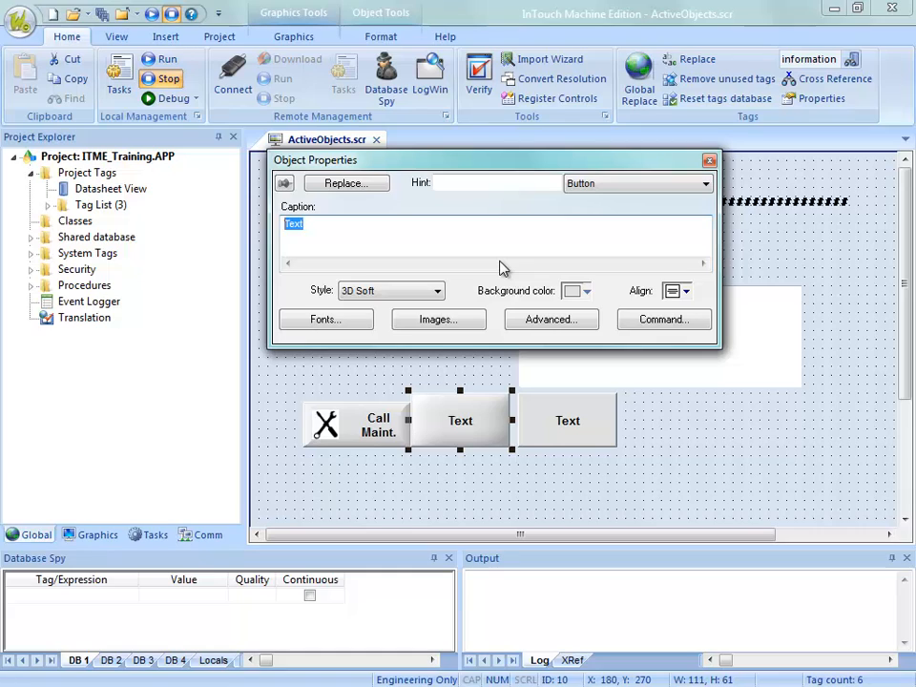
text(Value)
click(528, 499)
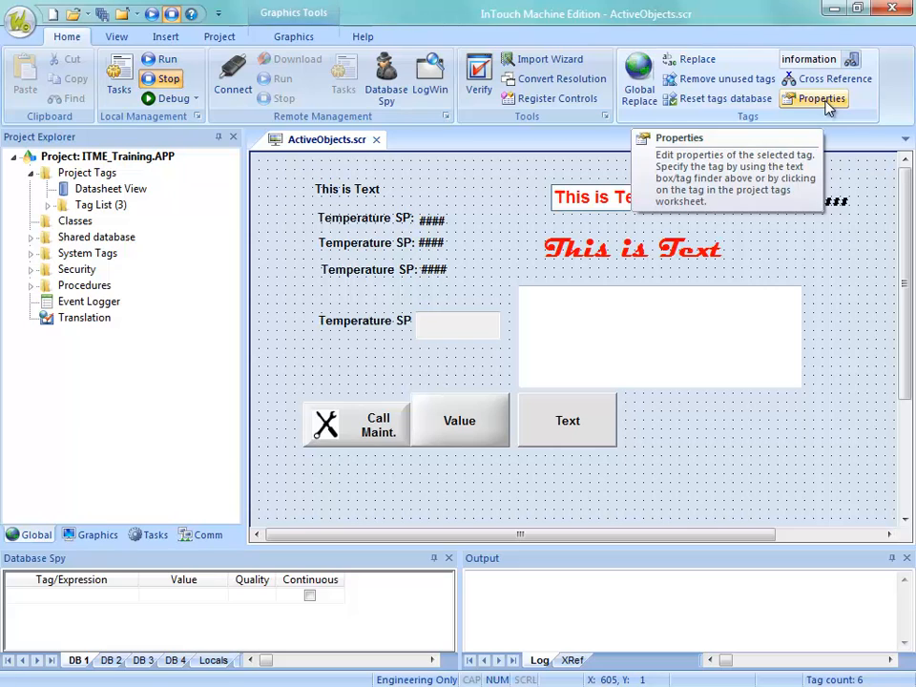
Give the Value button an On Down command of type Toggle Tag that toggles the tag Value.
double_click(474, 441)
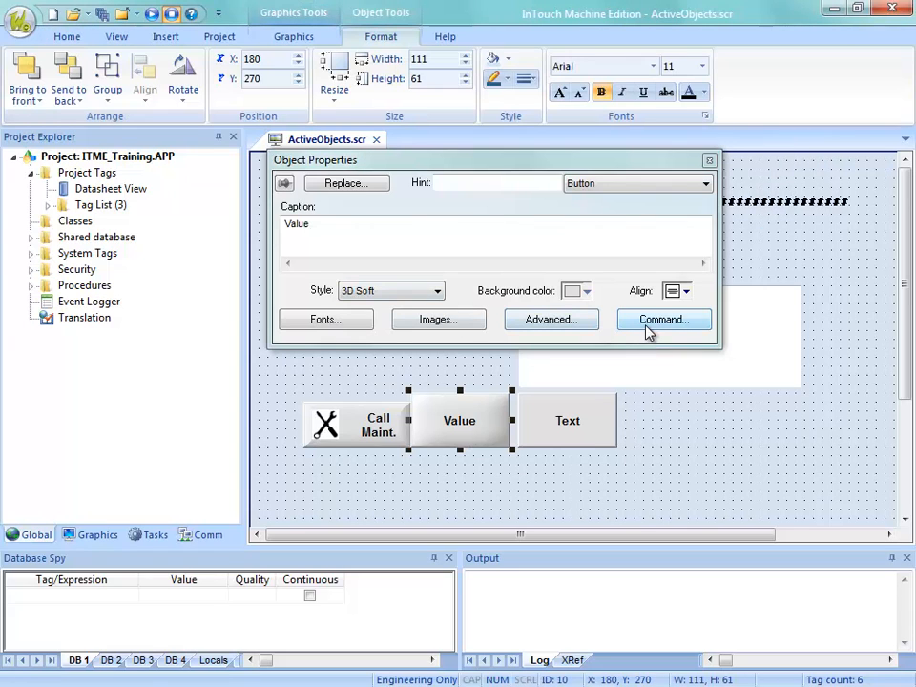
click(647, 324)
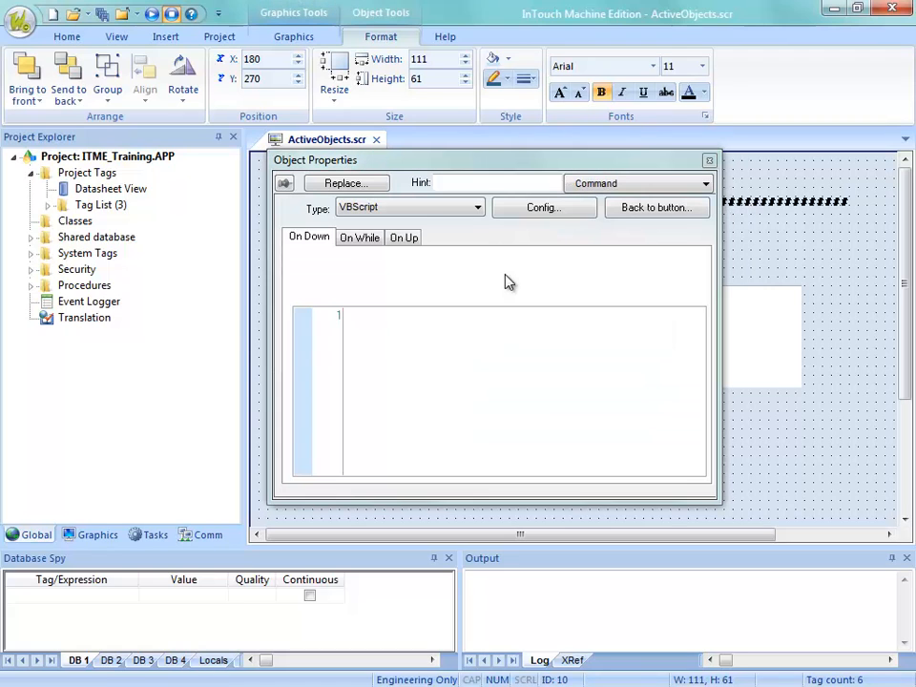
click(378, 209)
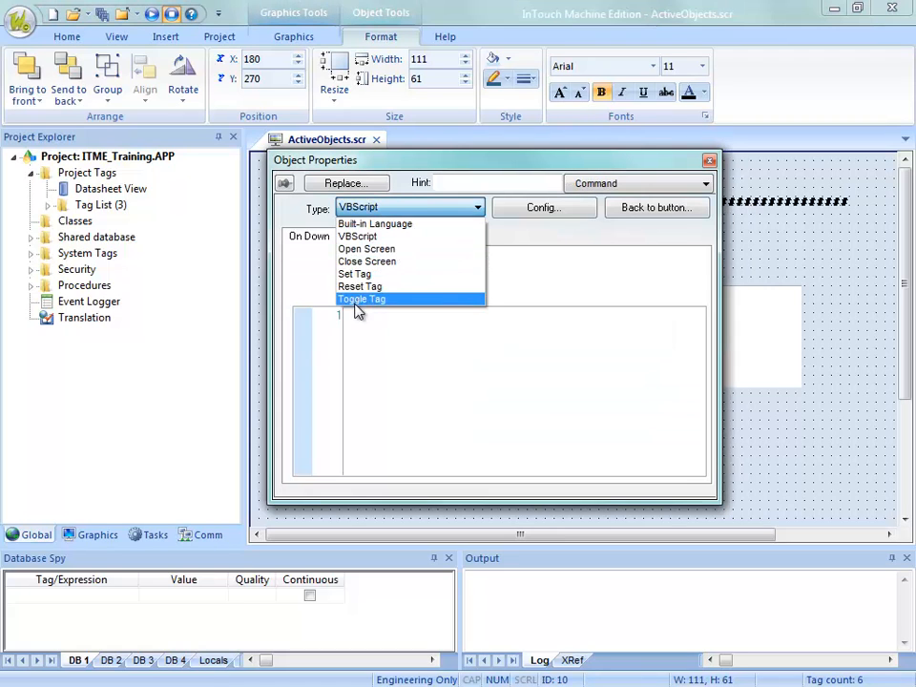
click(358, 304)
text(Valu)
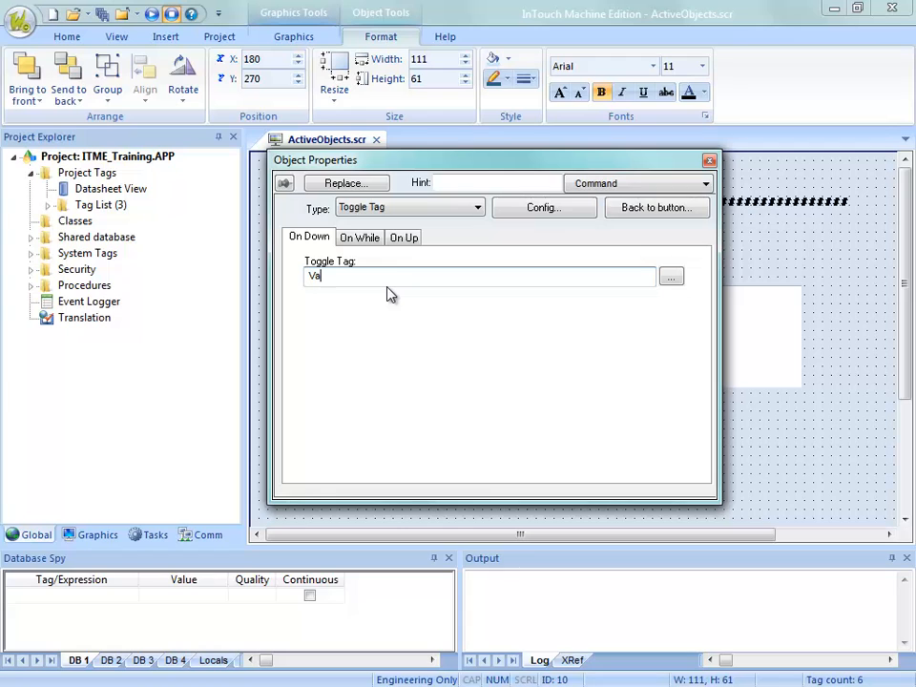
key(BackSpace)
key(BackSpace)
text(lue)
Create the missing tag Value as an Integer with Array 0 and Server scope, and close the button's properties.
key(Return)
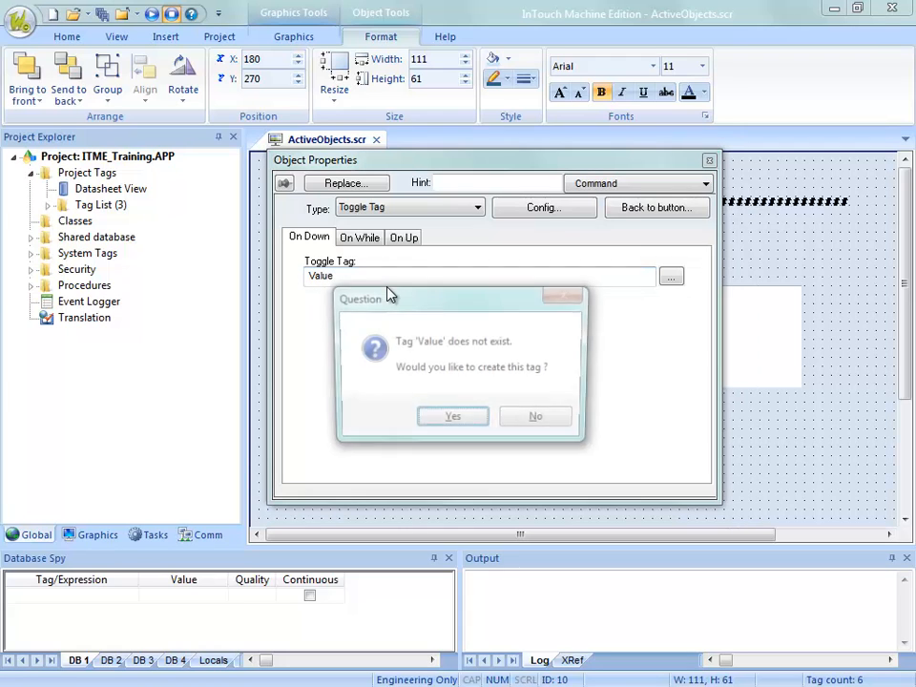
key(Return)
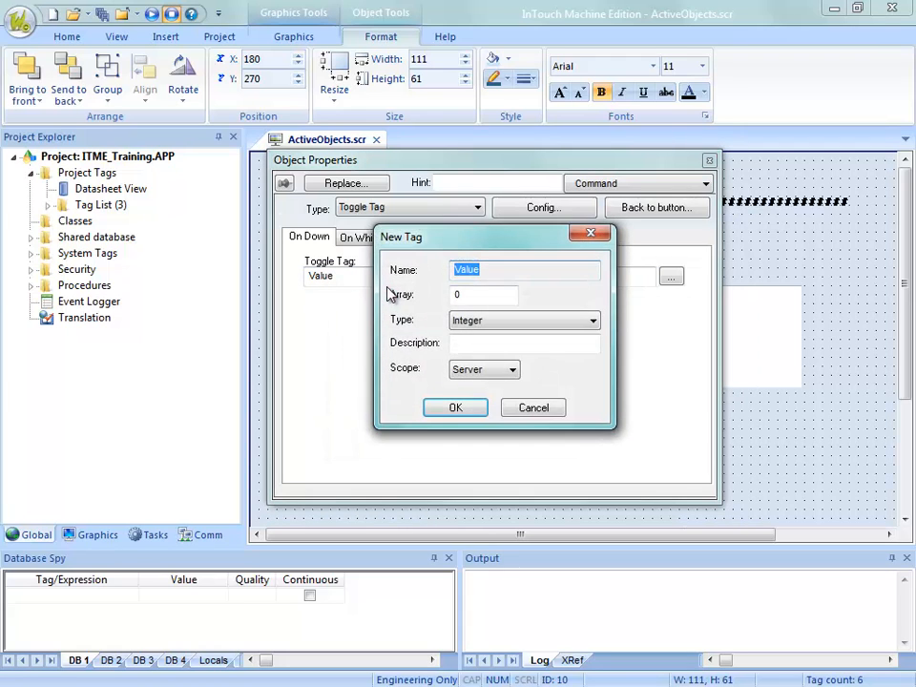
click(458, 408)
click(753, 482)
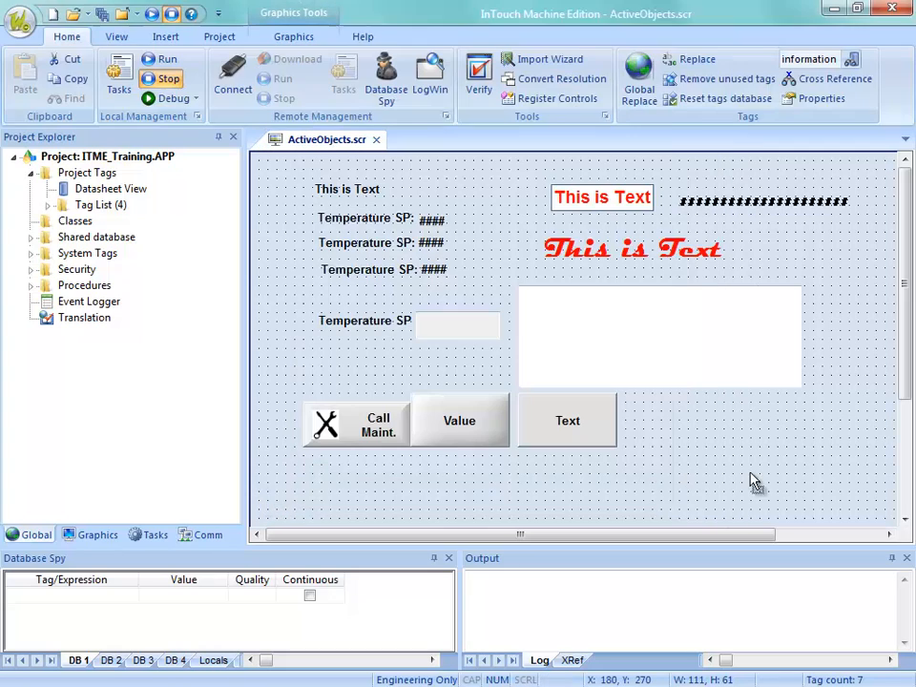
Review the Value button's caption and its On Down Toggle Tag command in the object properties.
click(456, 434)
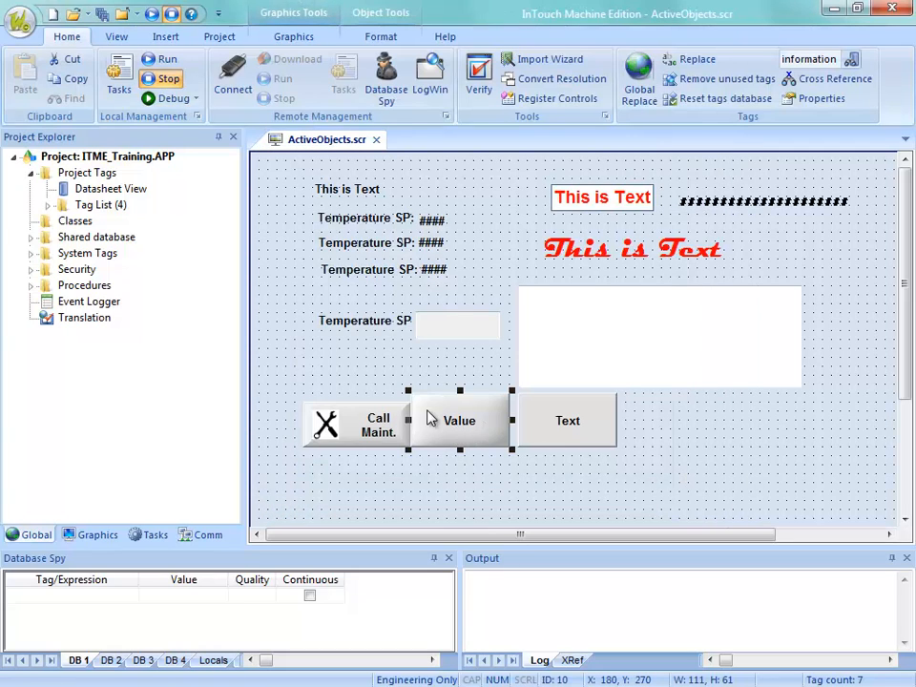
click(384, 331)
double_click(470, 429)
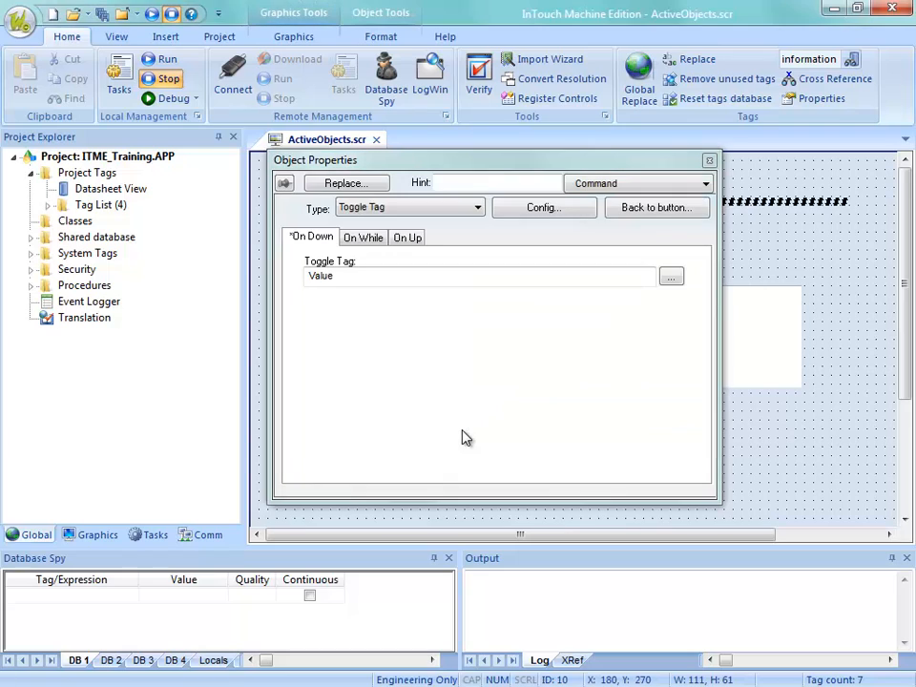
click(618, 187)
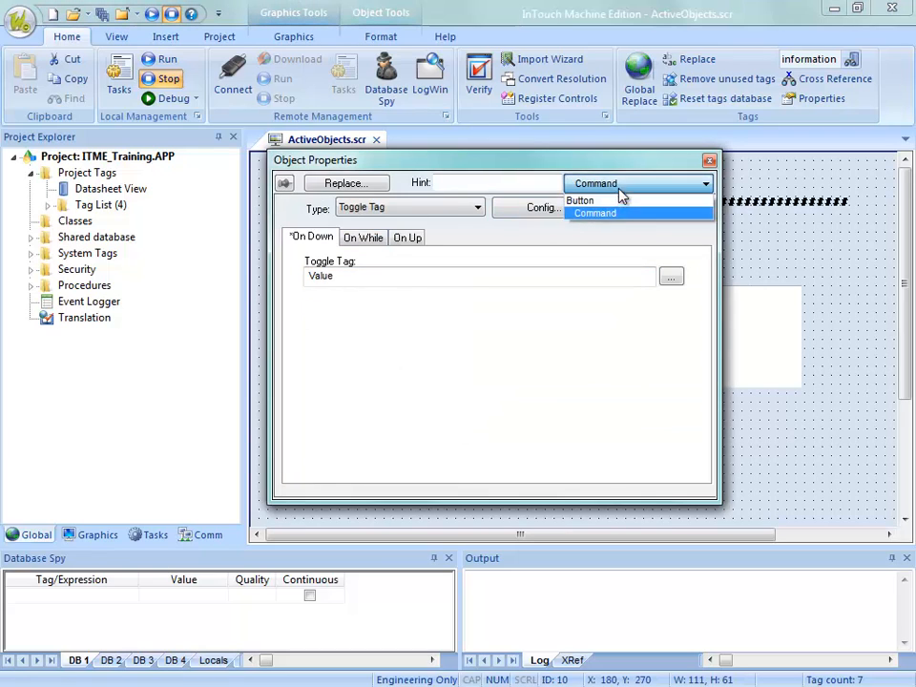
click(596, 198)
drag(324, 223, 280, 221)
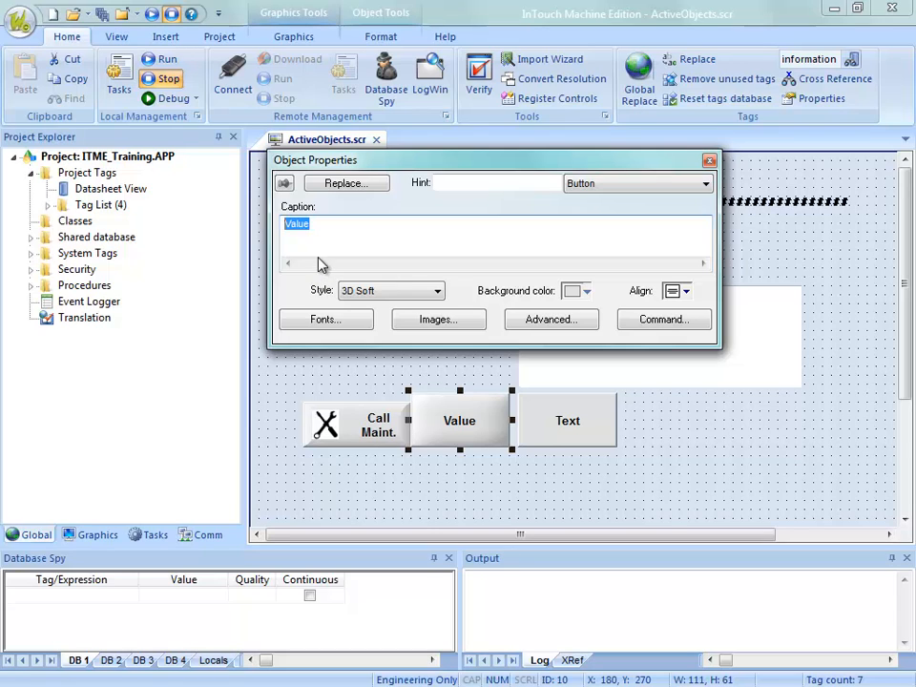
click(648, 320)
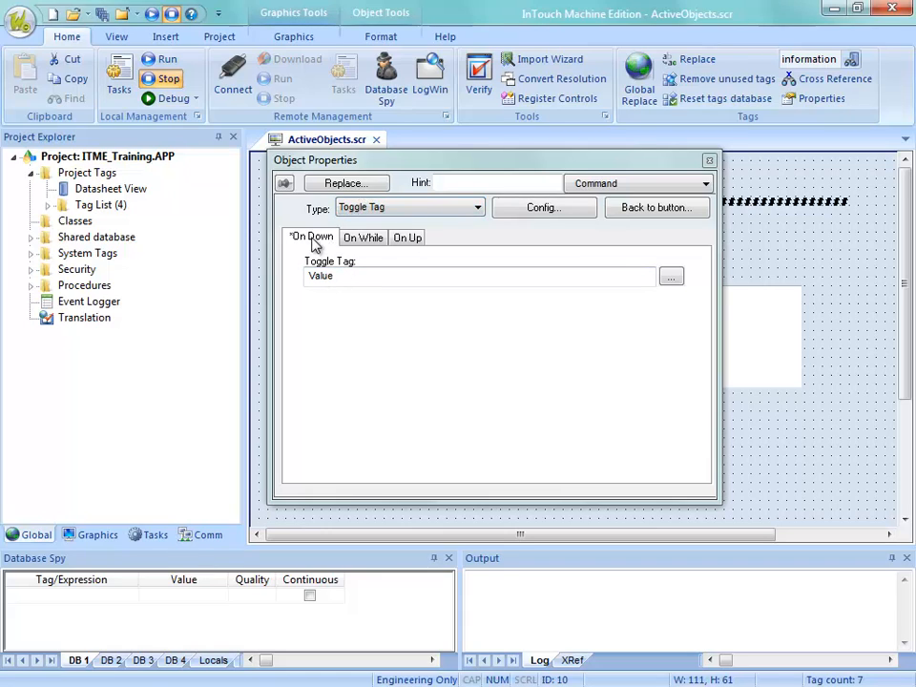
Add a second line "{Value}" to the Value button's caption and close its properties.
click(671, 186)
click(620, 200)
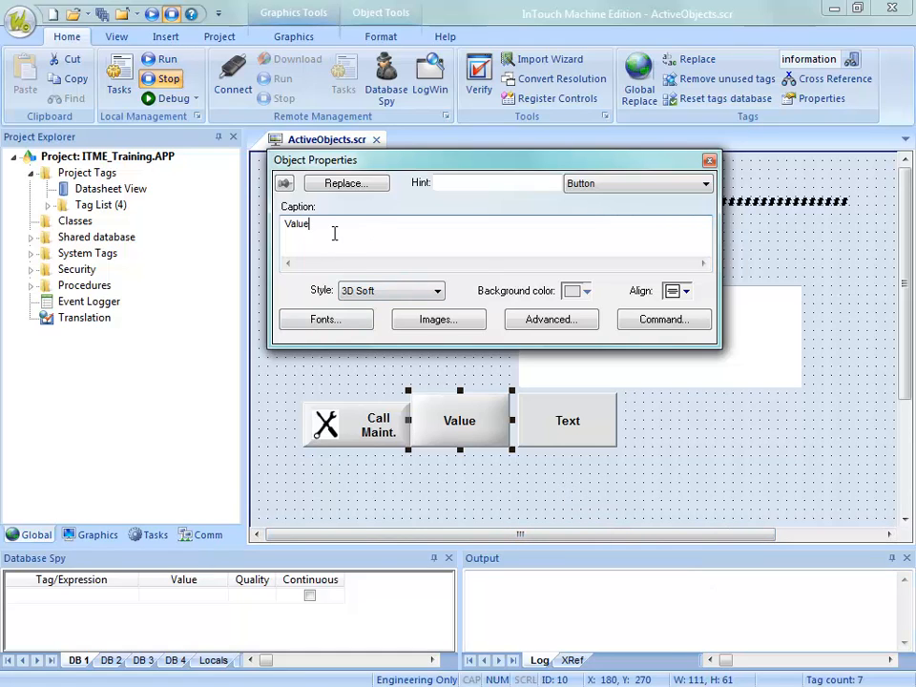
key(Return)
text({V)
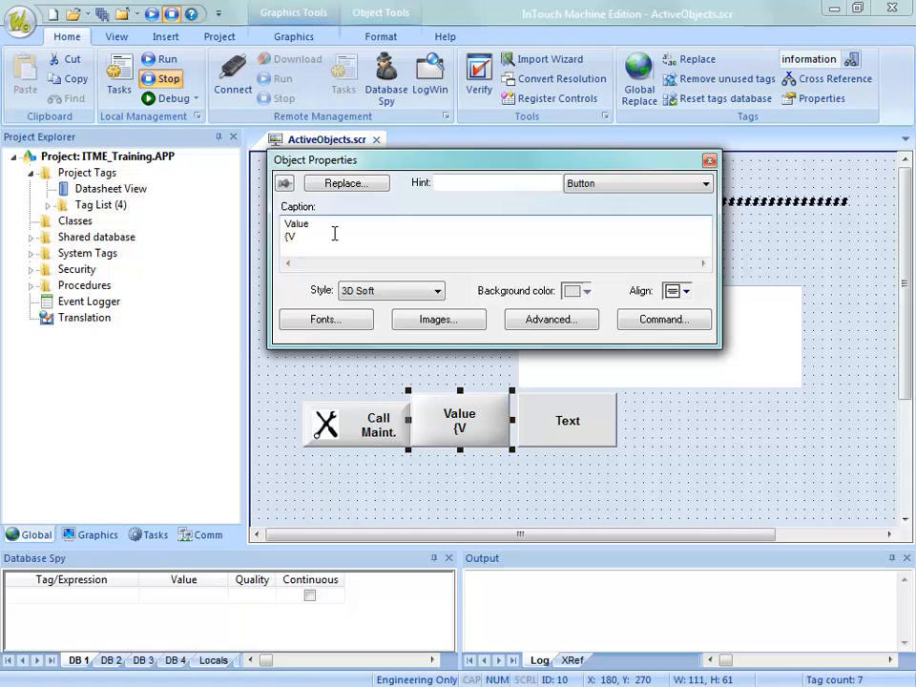
text(alue})
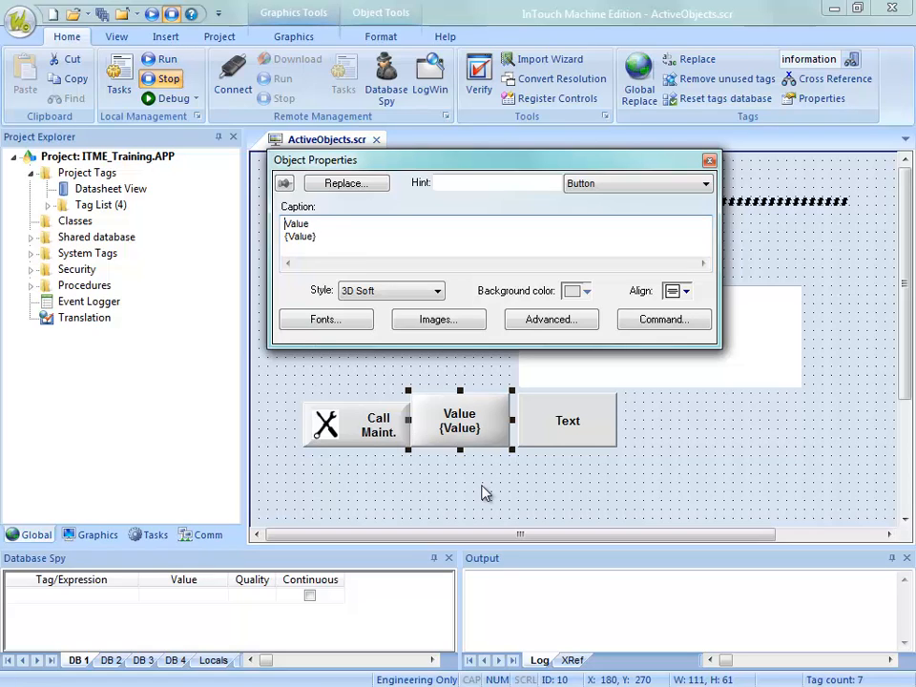
click(708, 160)
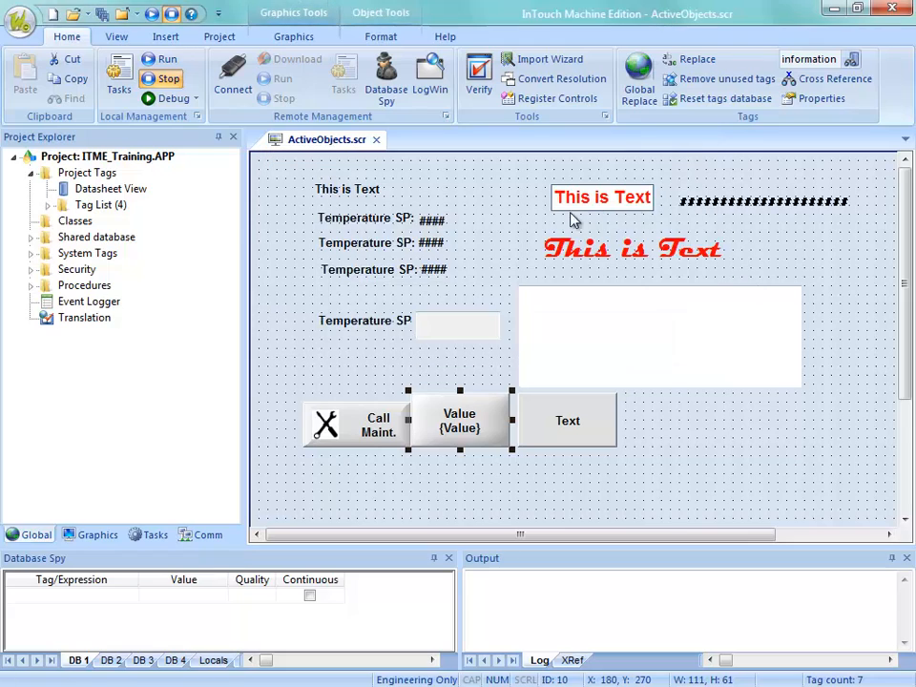
Save the ActiveObjects screen and download the project to the connected remote station.
right_click(356, 143)
click(372, 149)
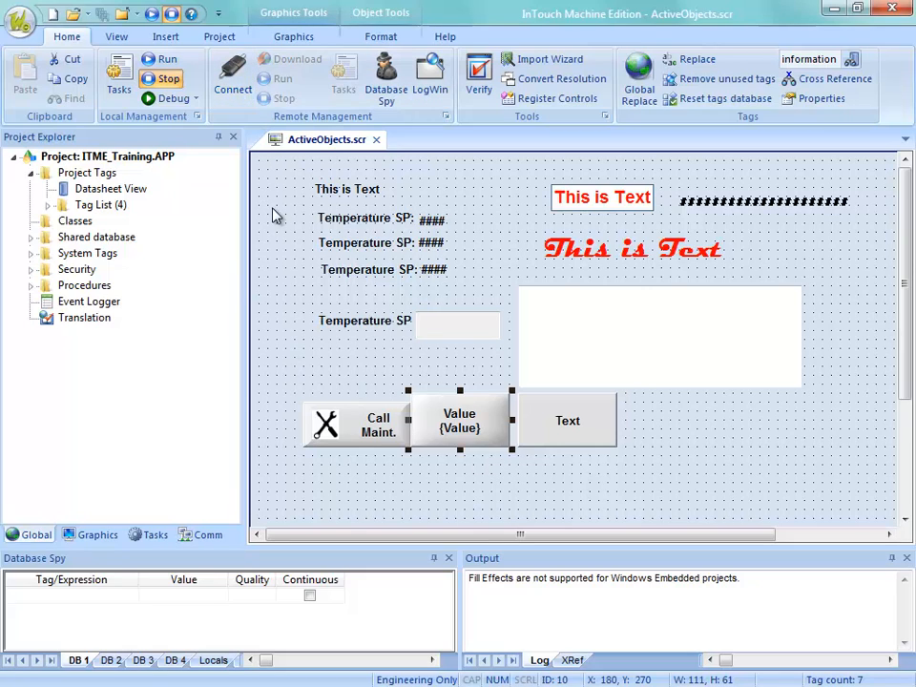
click(238, 106)
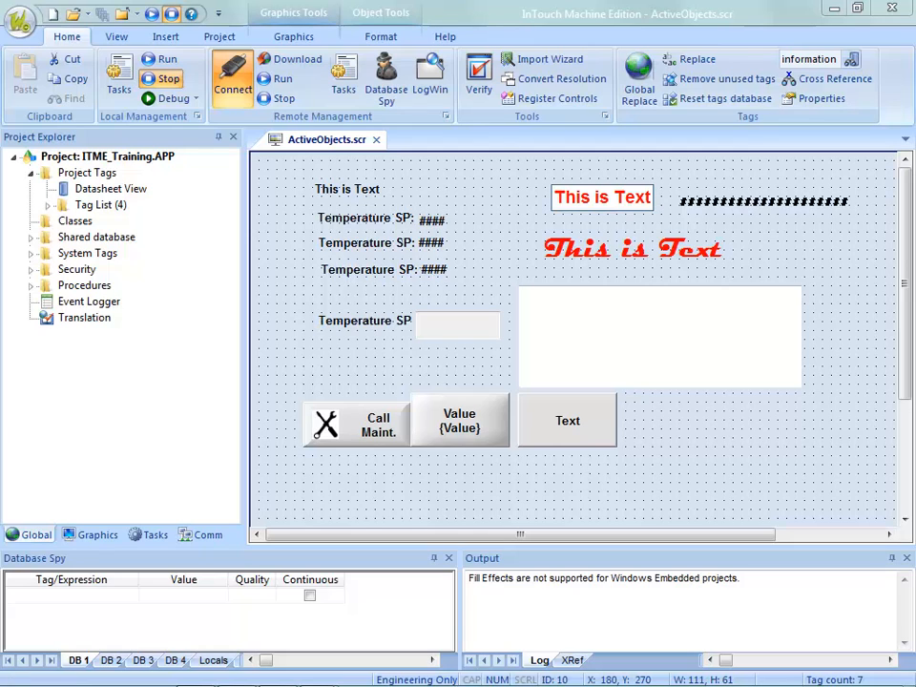
click(281, 67)
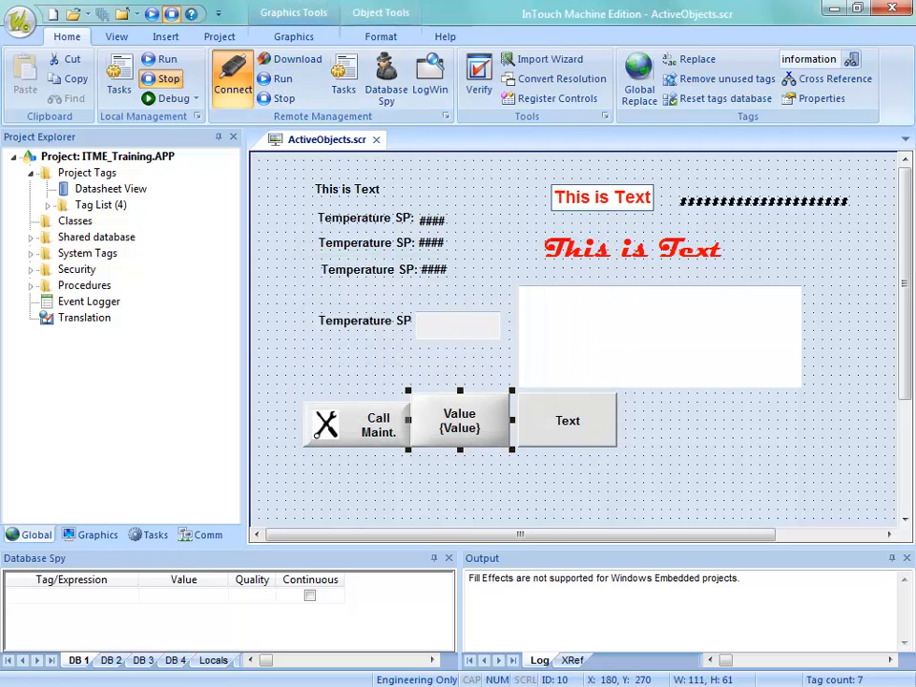
Switch to Remote Desktop Connection, open the Active Objects screen, test the Value button's toggle several times, and return to InTouch Machine Edition.
key(alt+Tab)
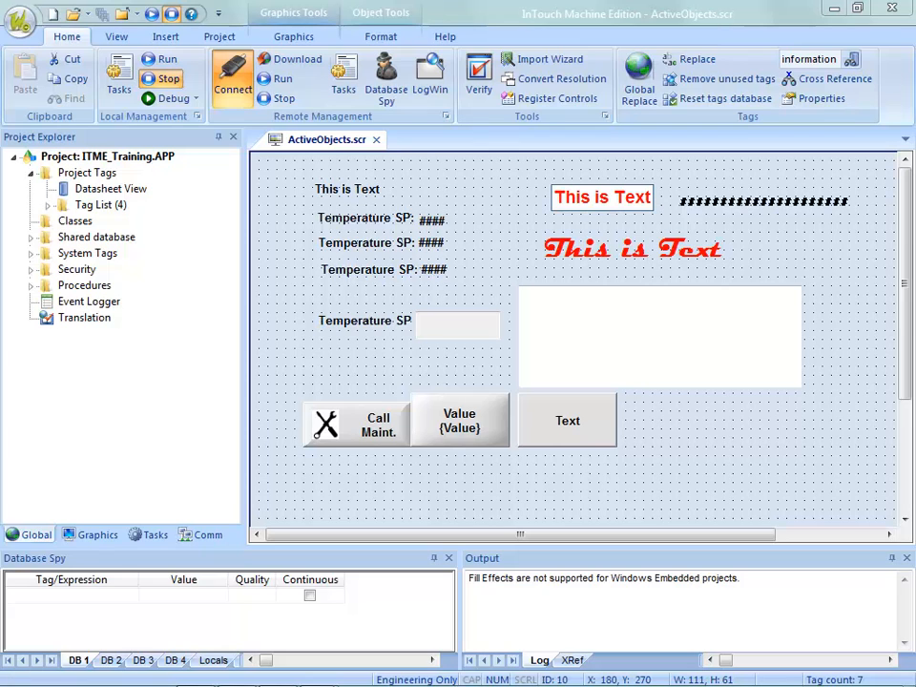
drag(706, 0, 615, 40)
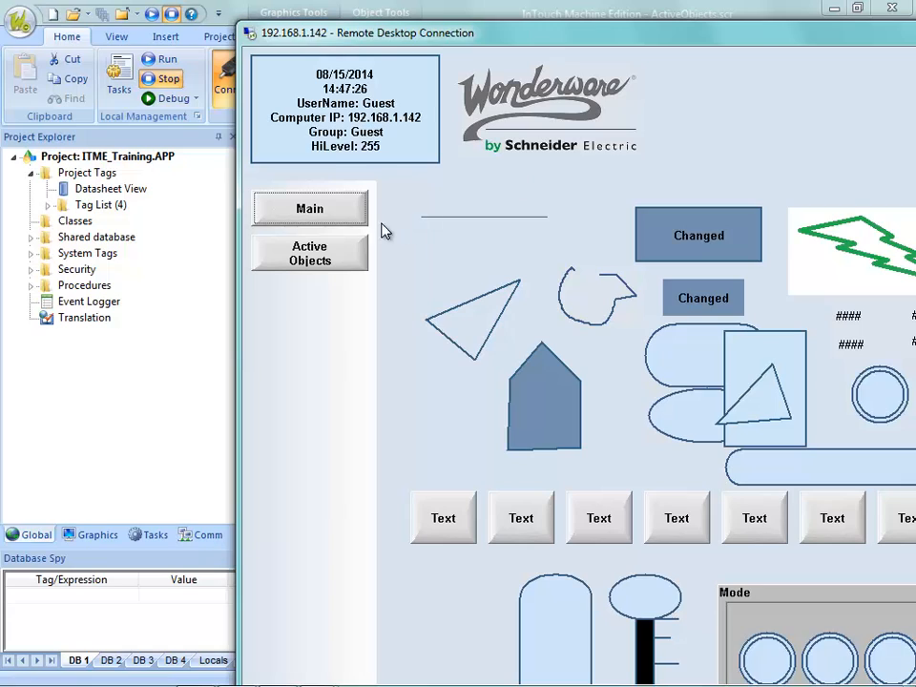
click(359, 252)
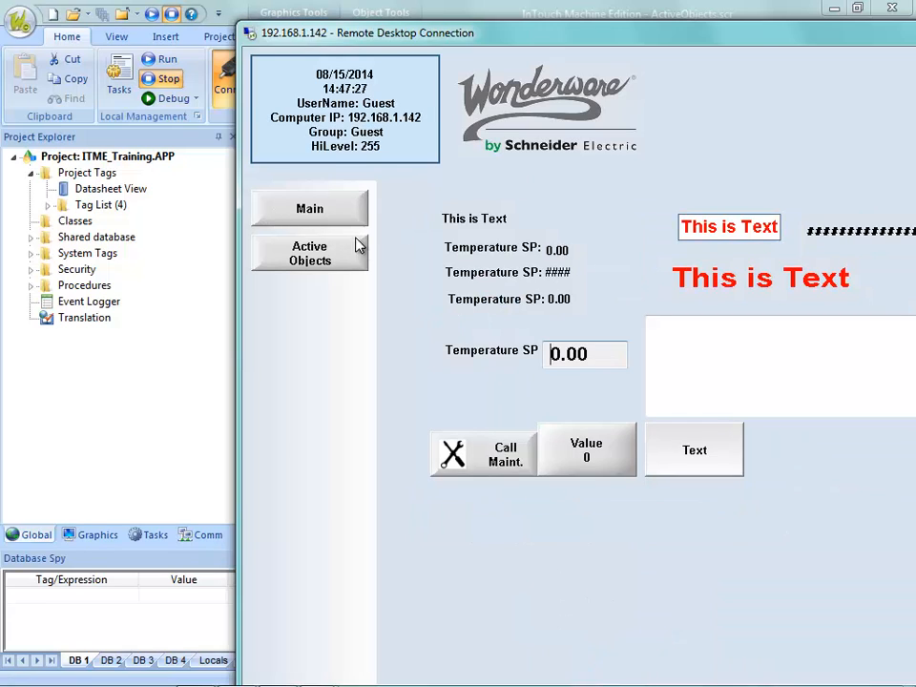
click(580, 472)
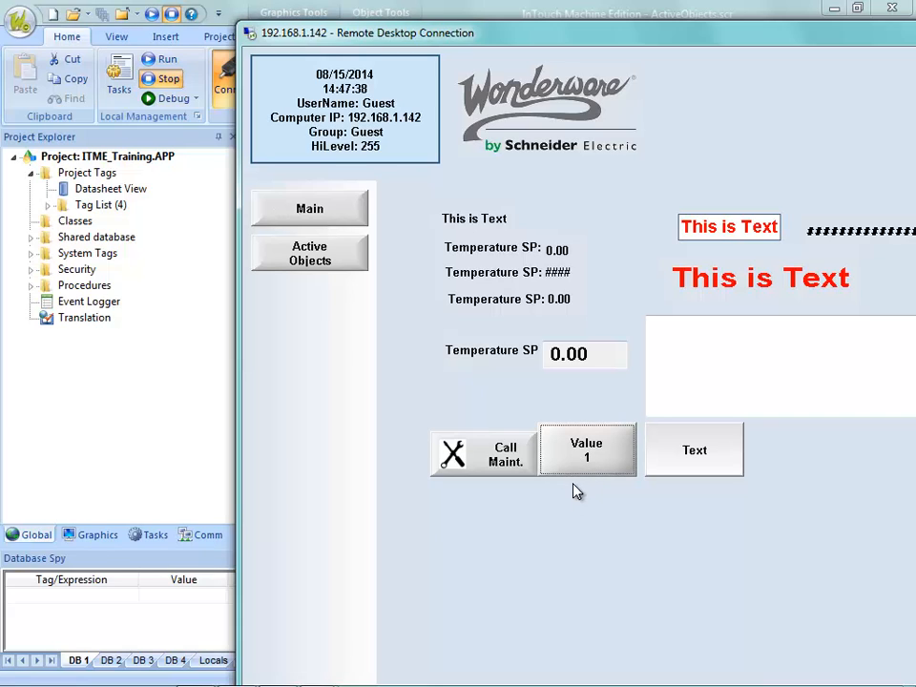
click(568, 466)
click(597, 476)
click(602, 471)
key(alt+Tab)
drag(516, 37, 574, 0)
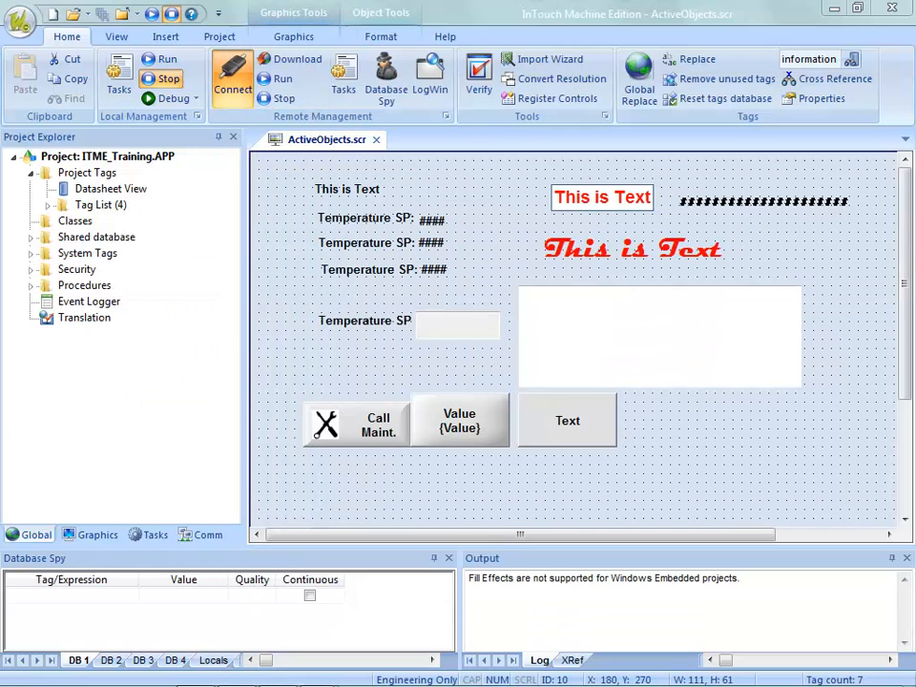
Set the transparent color of the Call Maint. button's Maint.bmp image to white.
double_click(377, 429)
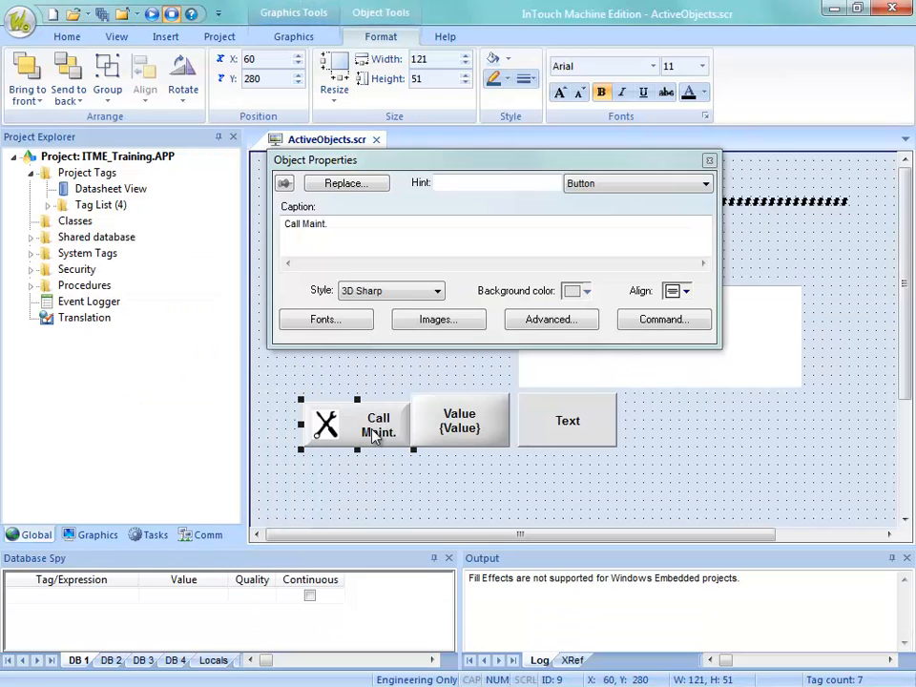
click(445, 322)
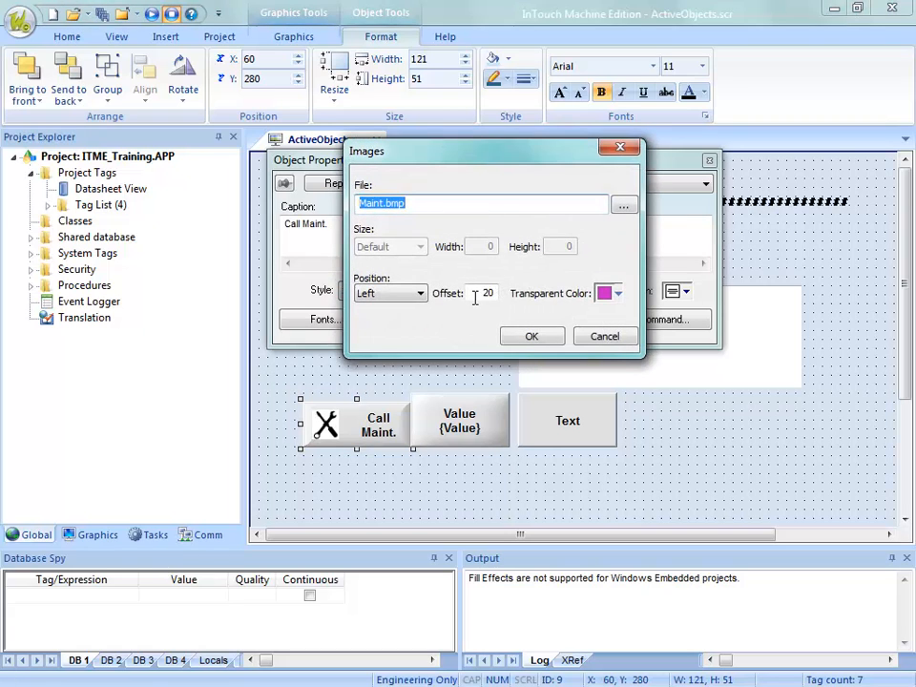
click(413, 206)
double_click(399, 204)
click(611, 294)
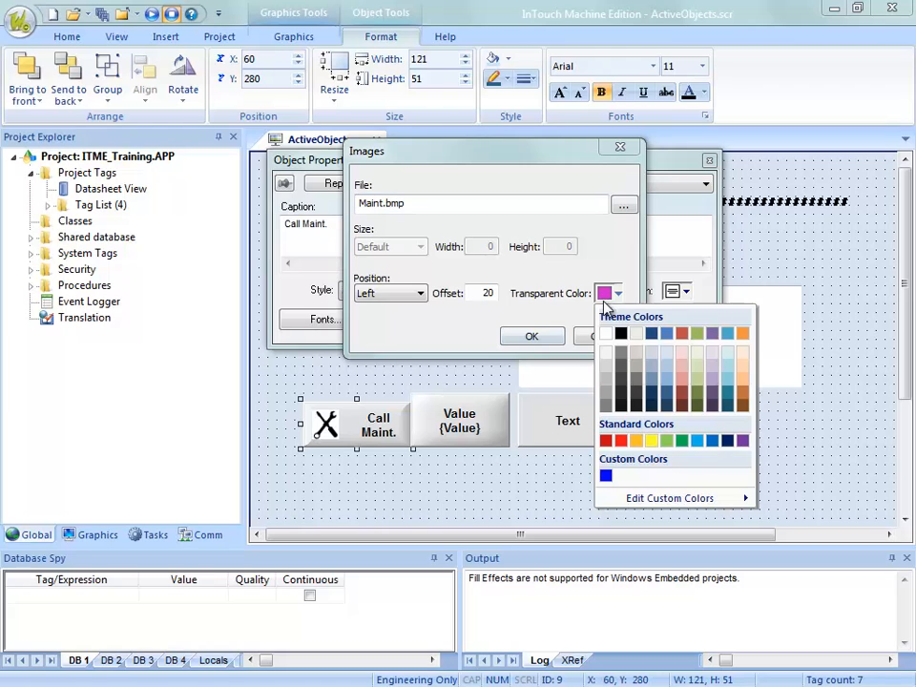
click(605, 334)
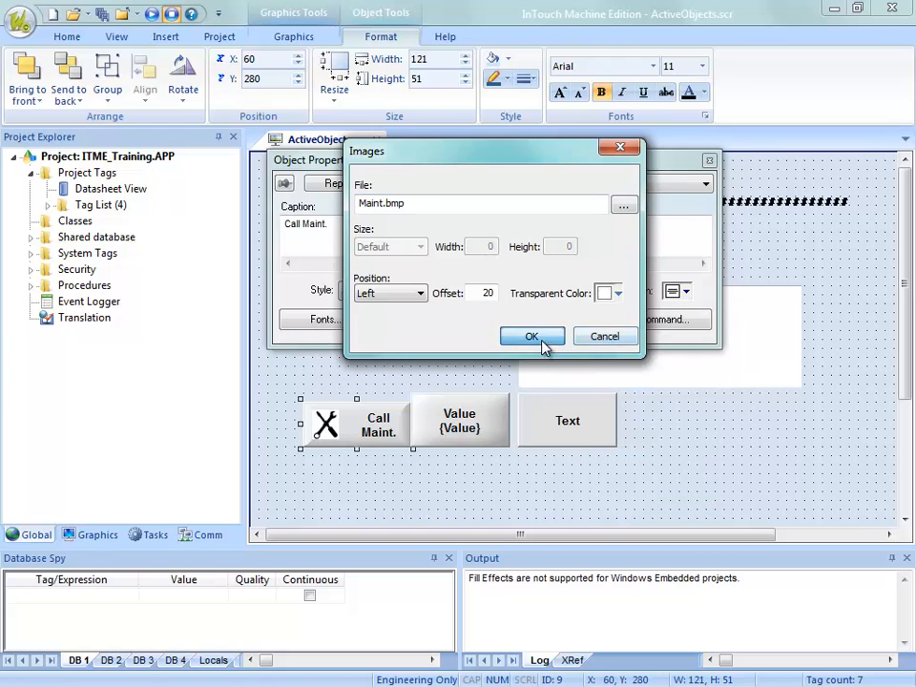
click(536, 340)
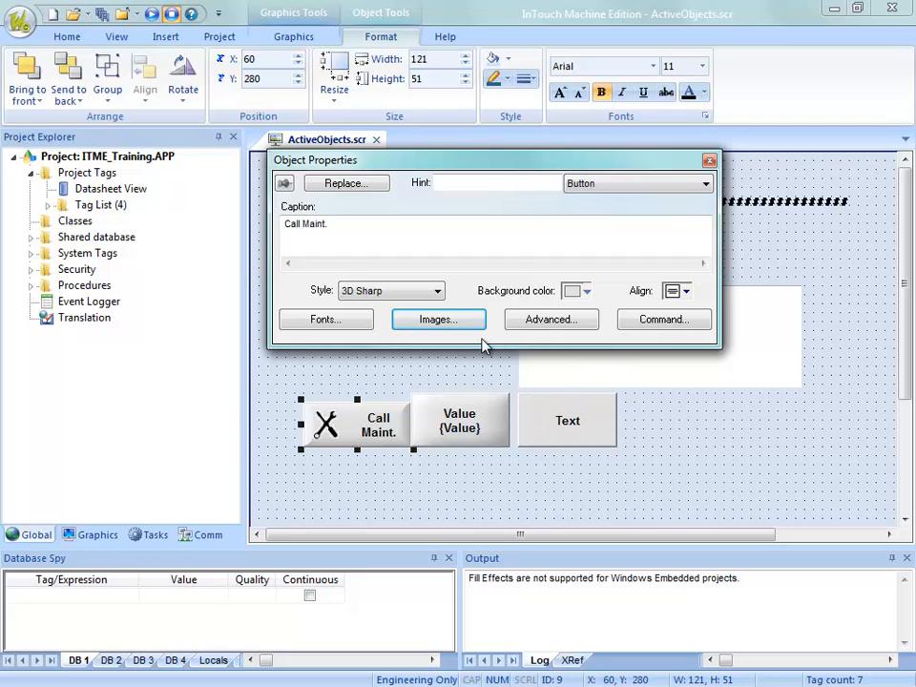
click(290, 39)
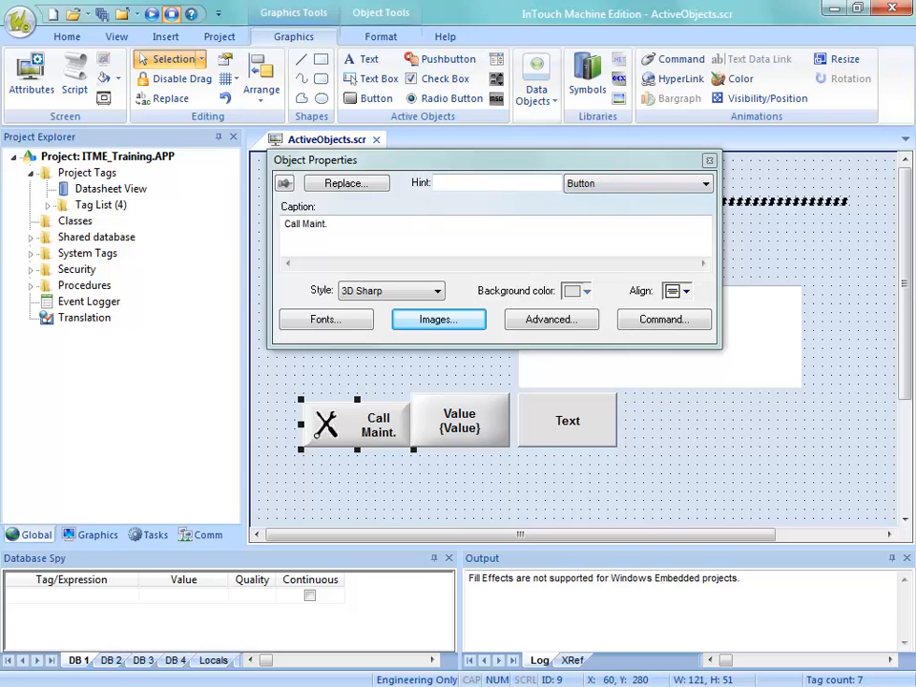
key(alt+Tab)
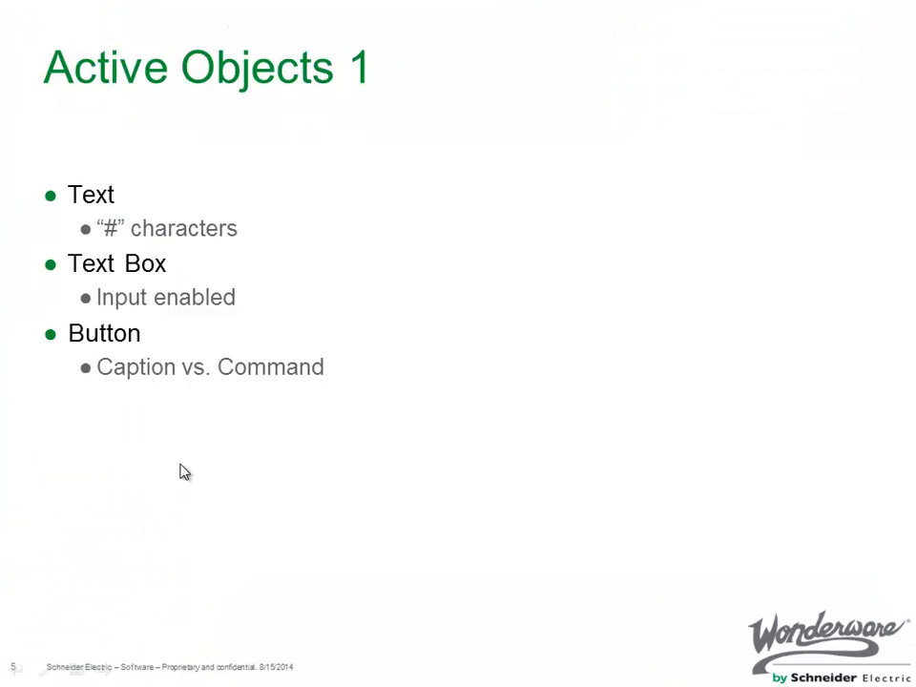
click(196, 465)
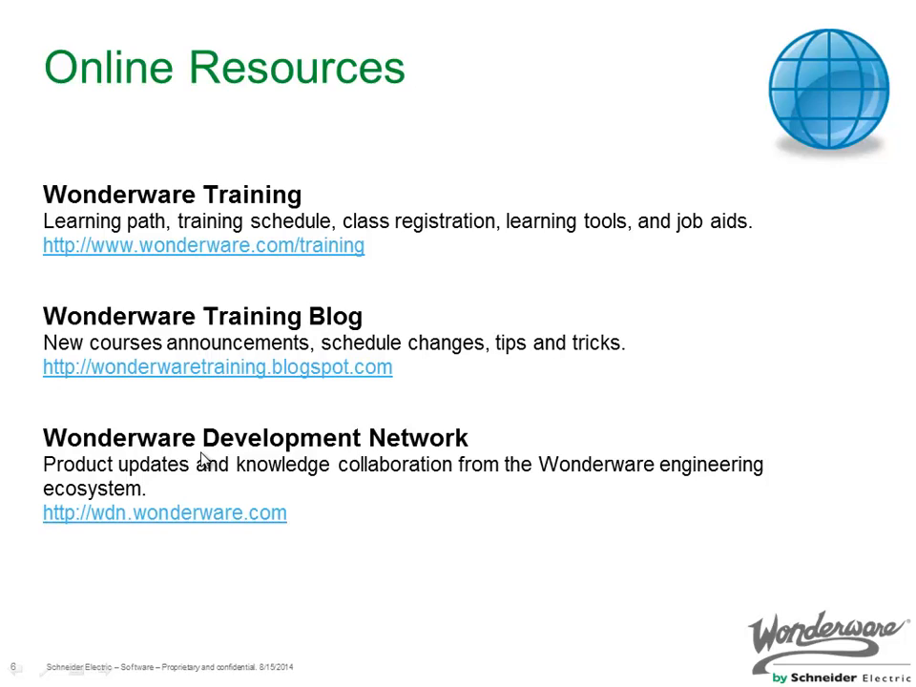
click(204, 460)
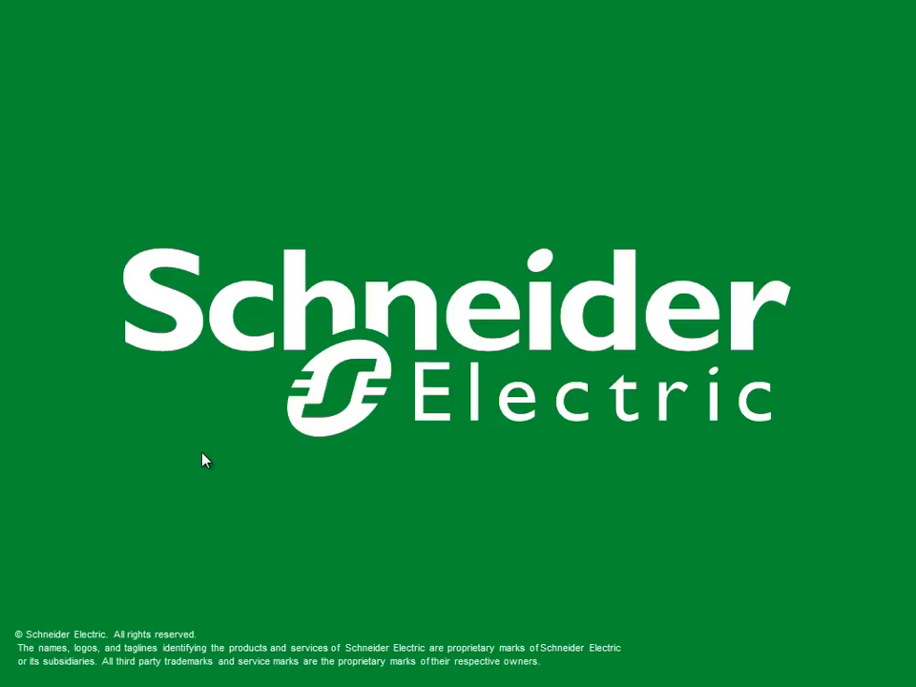